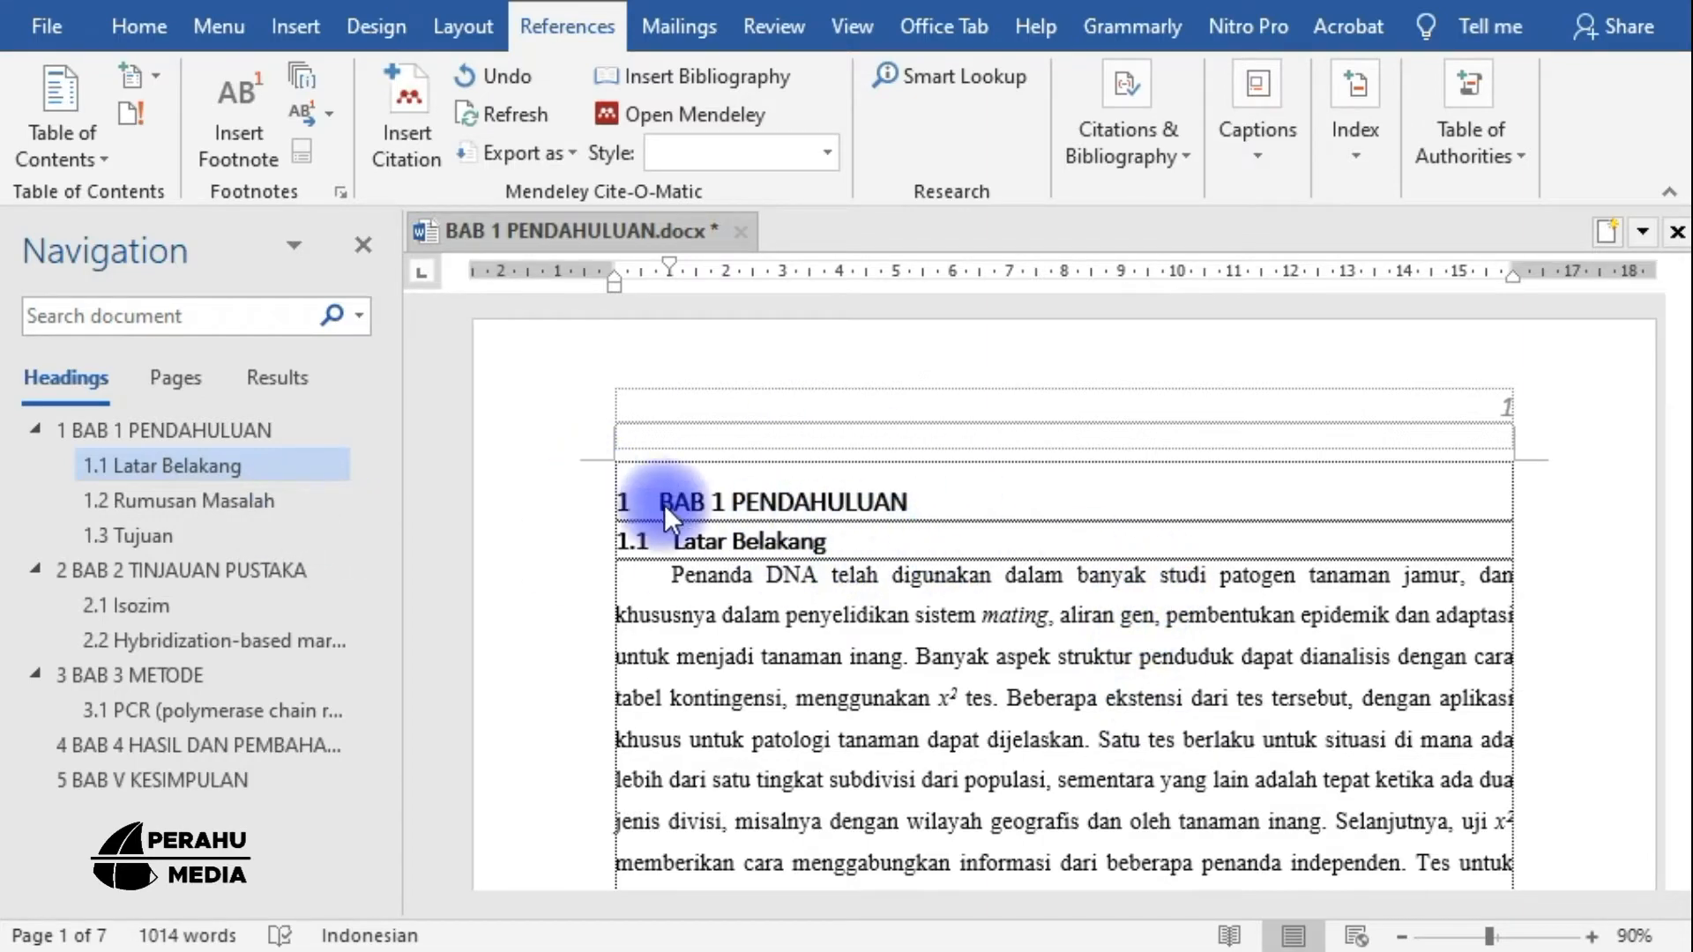
scroll(902, 541, down, 2)
scroll(898, 548, up, 2)
scroll(889, 548, down, 2)
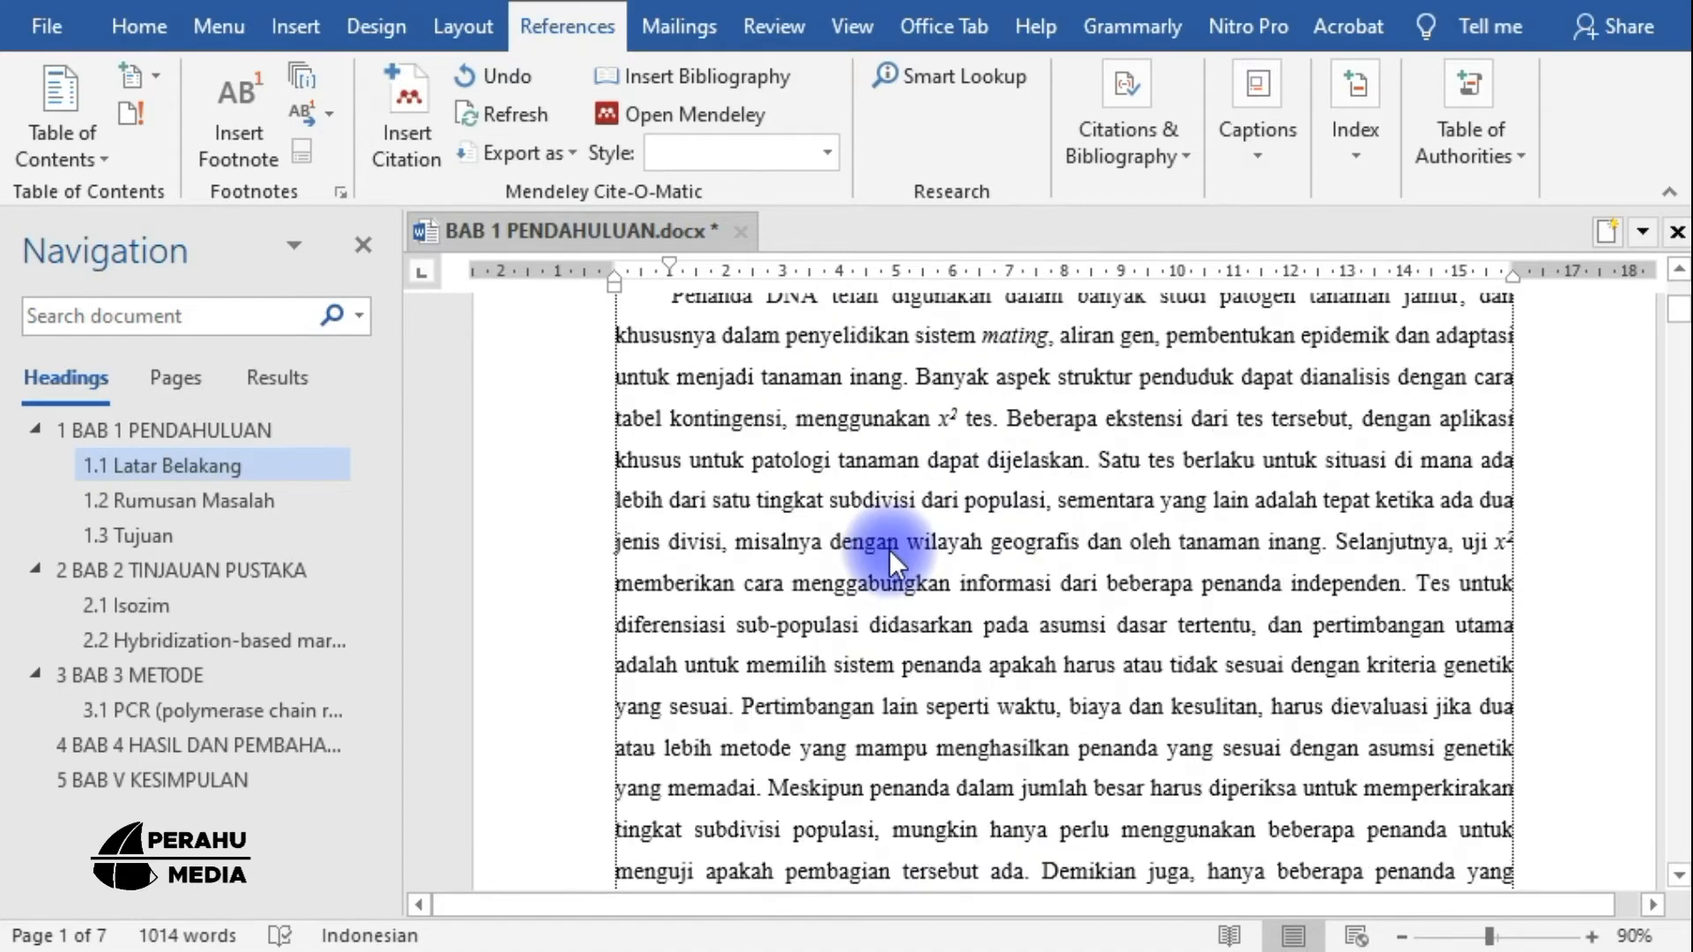
scroll(889, 549, down, 1)
scroll(889, 549, up, 3)
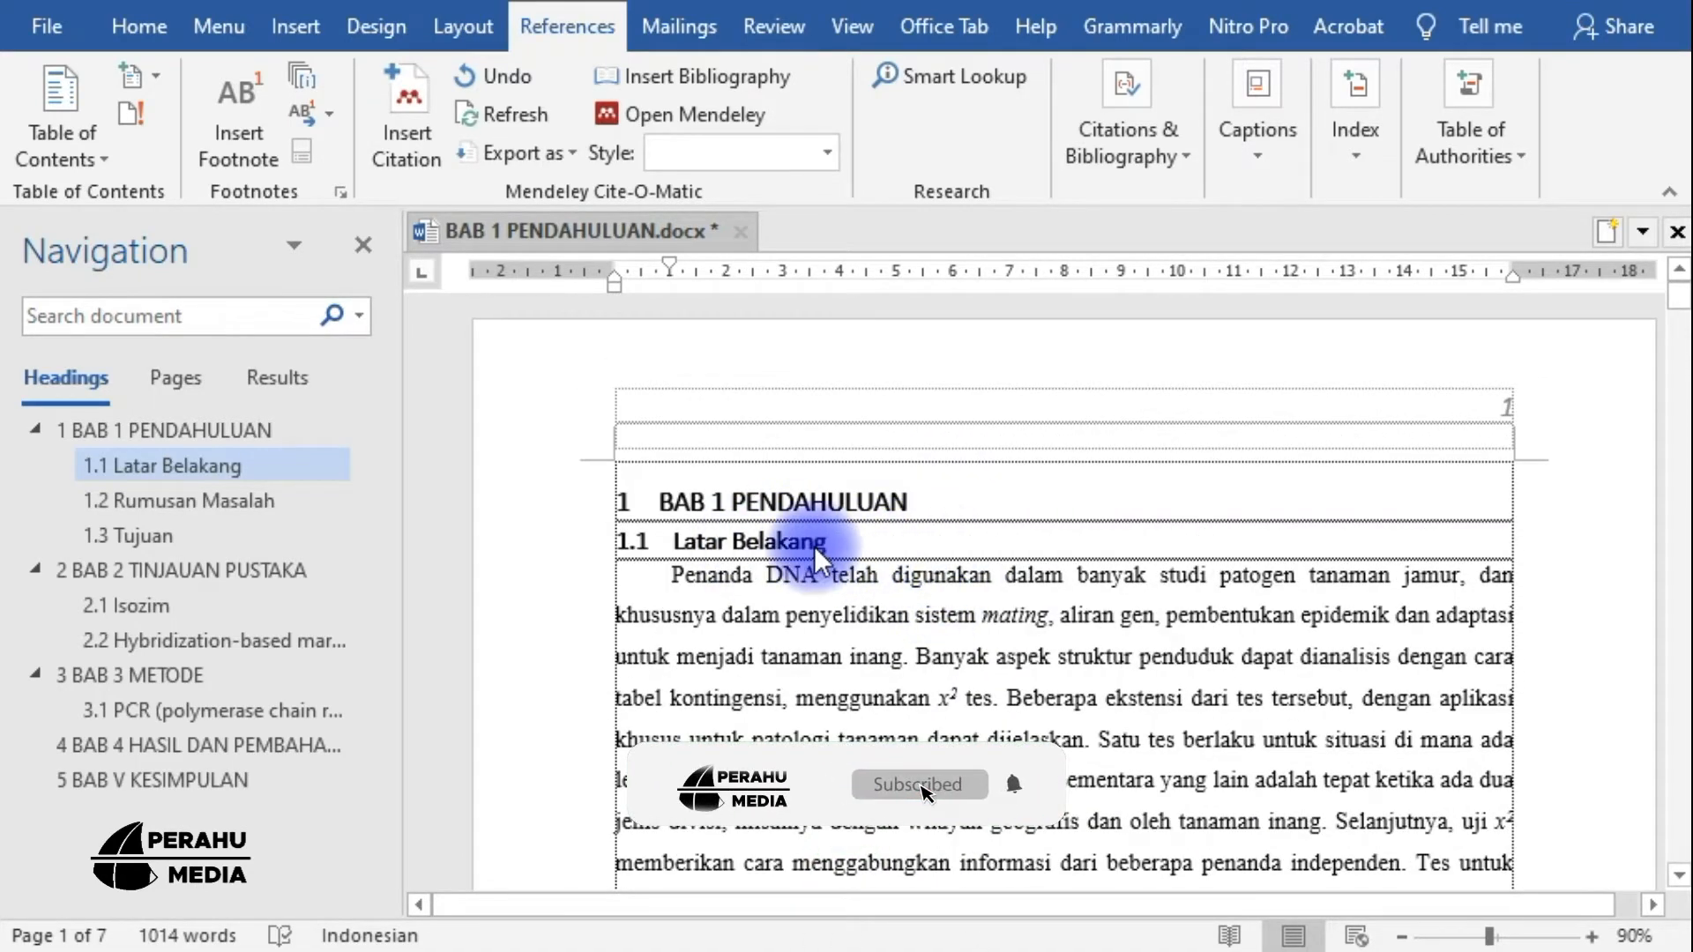
Add an empty paragraph in chapter 2 after the last line of section 2.1 Isozim, above heading 2.2
click(146, 570)
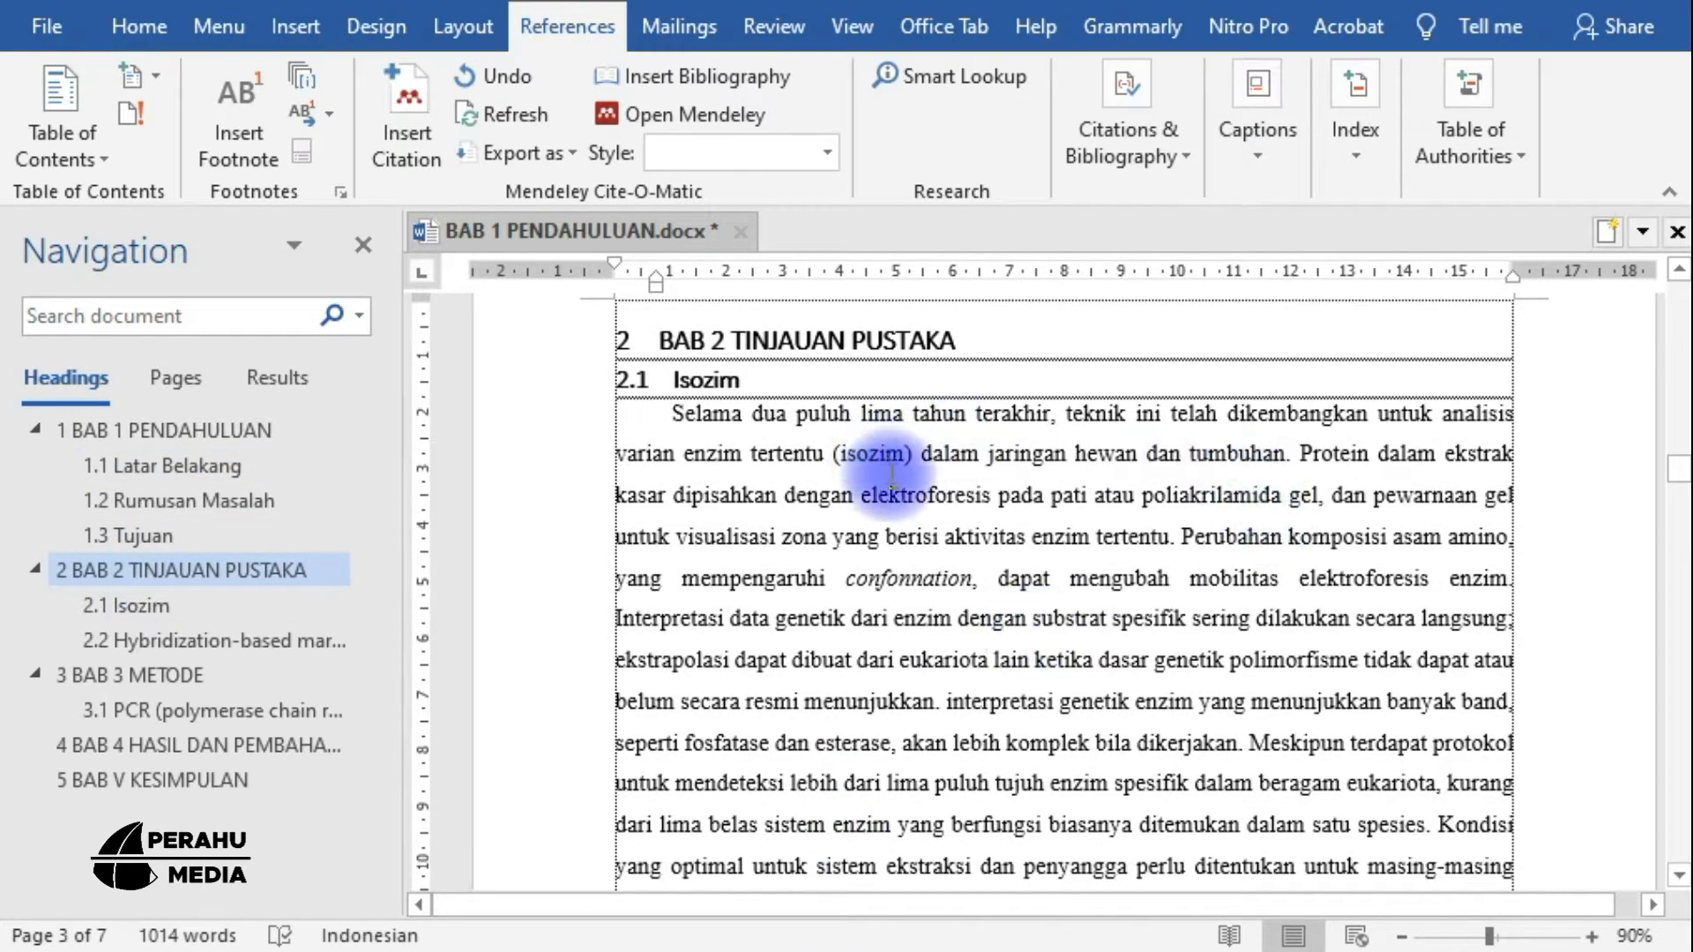
scroll(892, 474, down, 12)
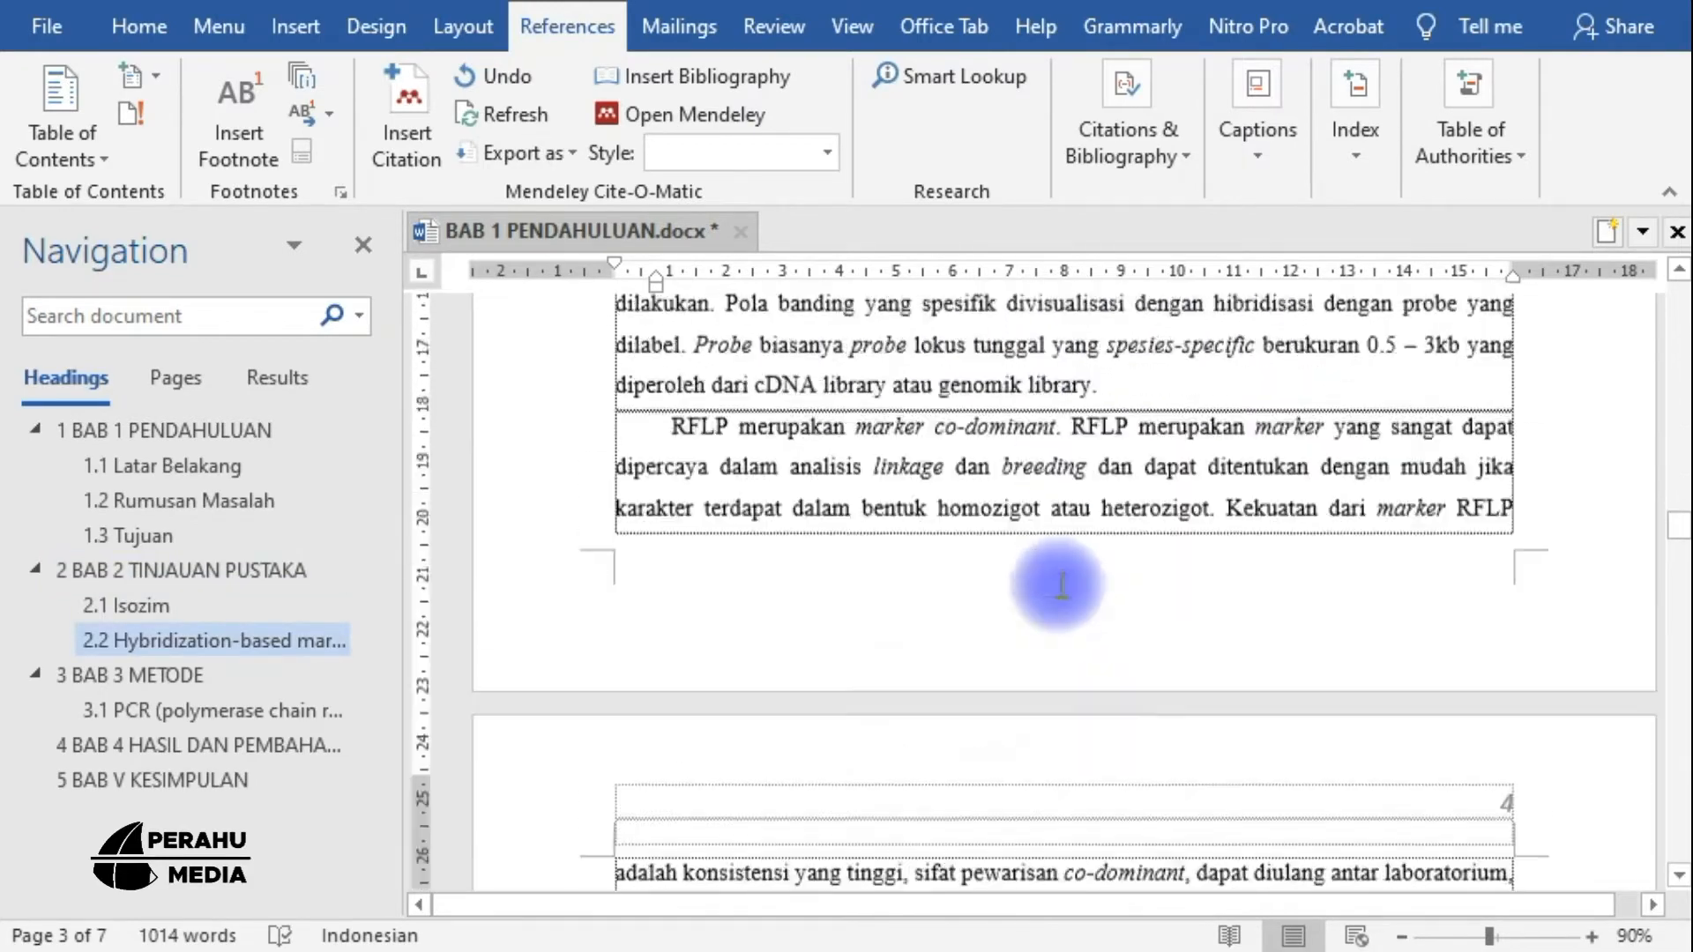
scroll(1061, 584, up, 6)
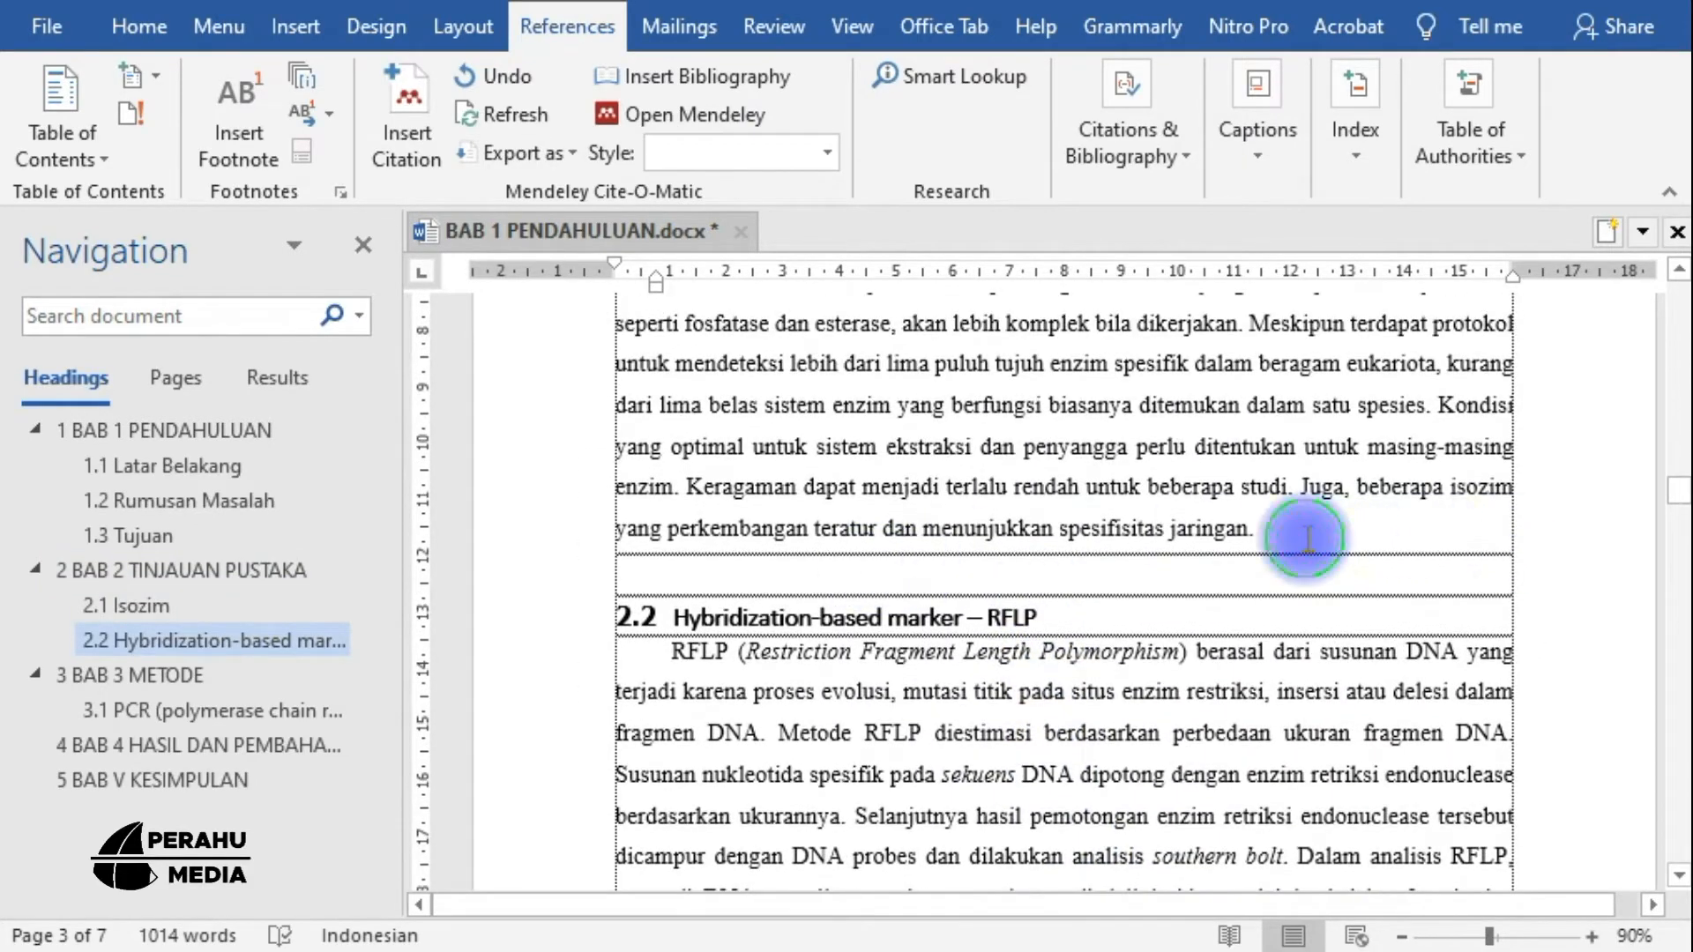
click(1309, 538)
key(Return)
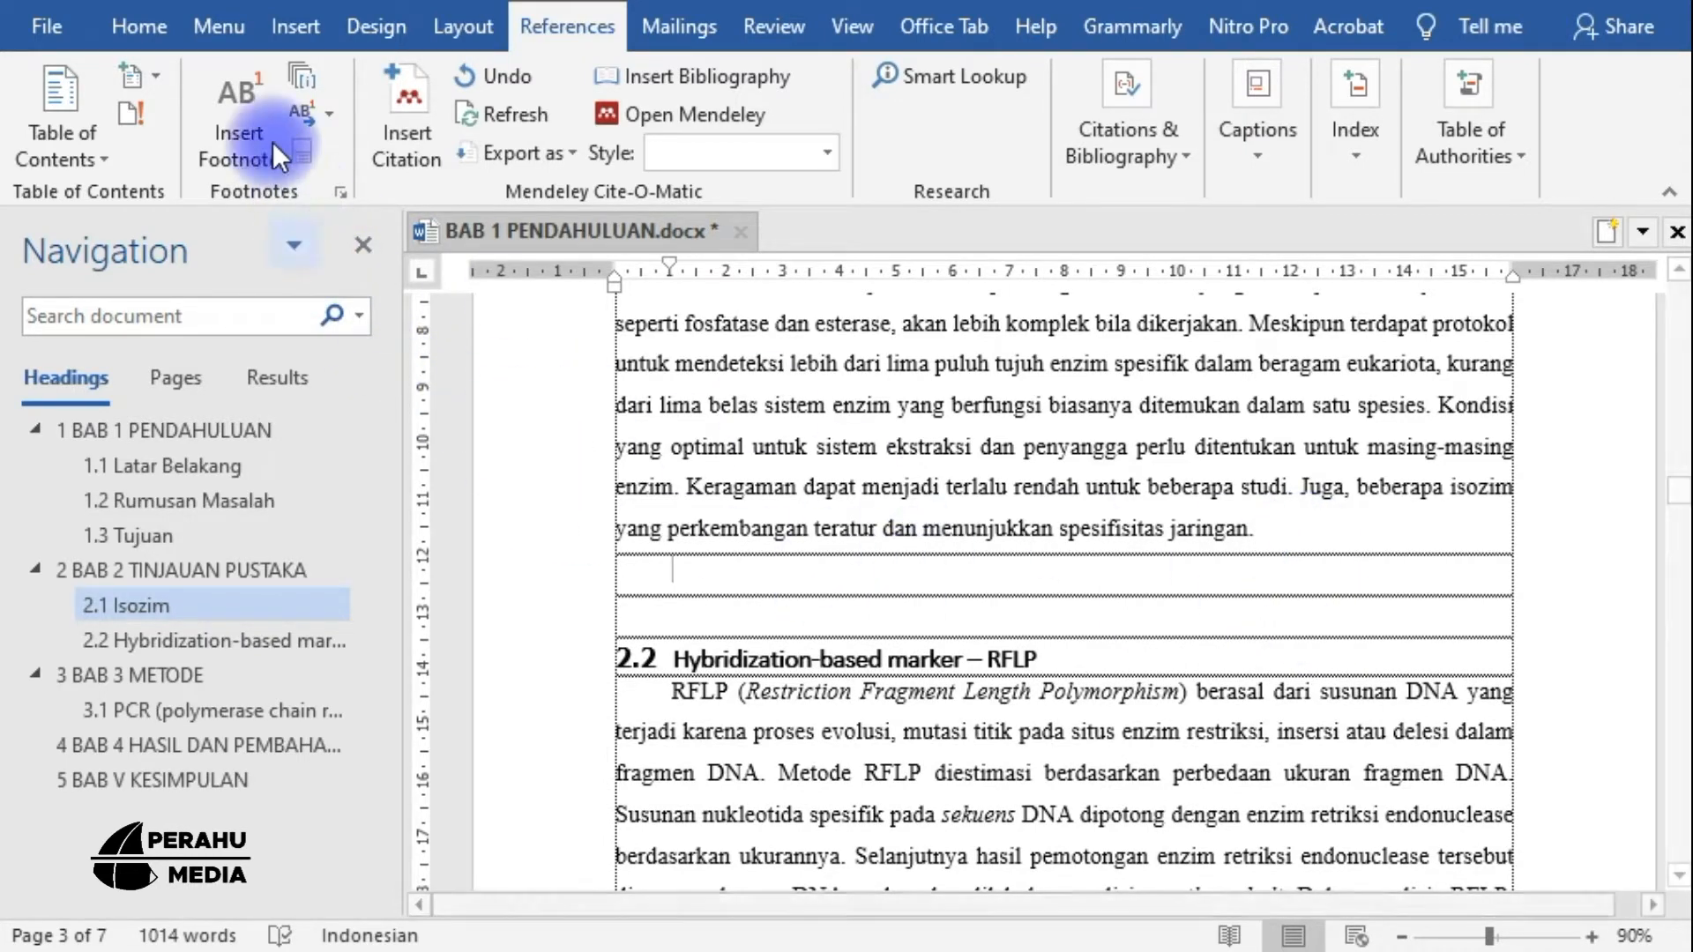
Insert the picture "1- unnamed.jpg" from the Pictures folder into the new empty paragraph
click(140, 23)
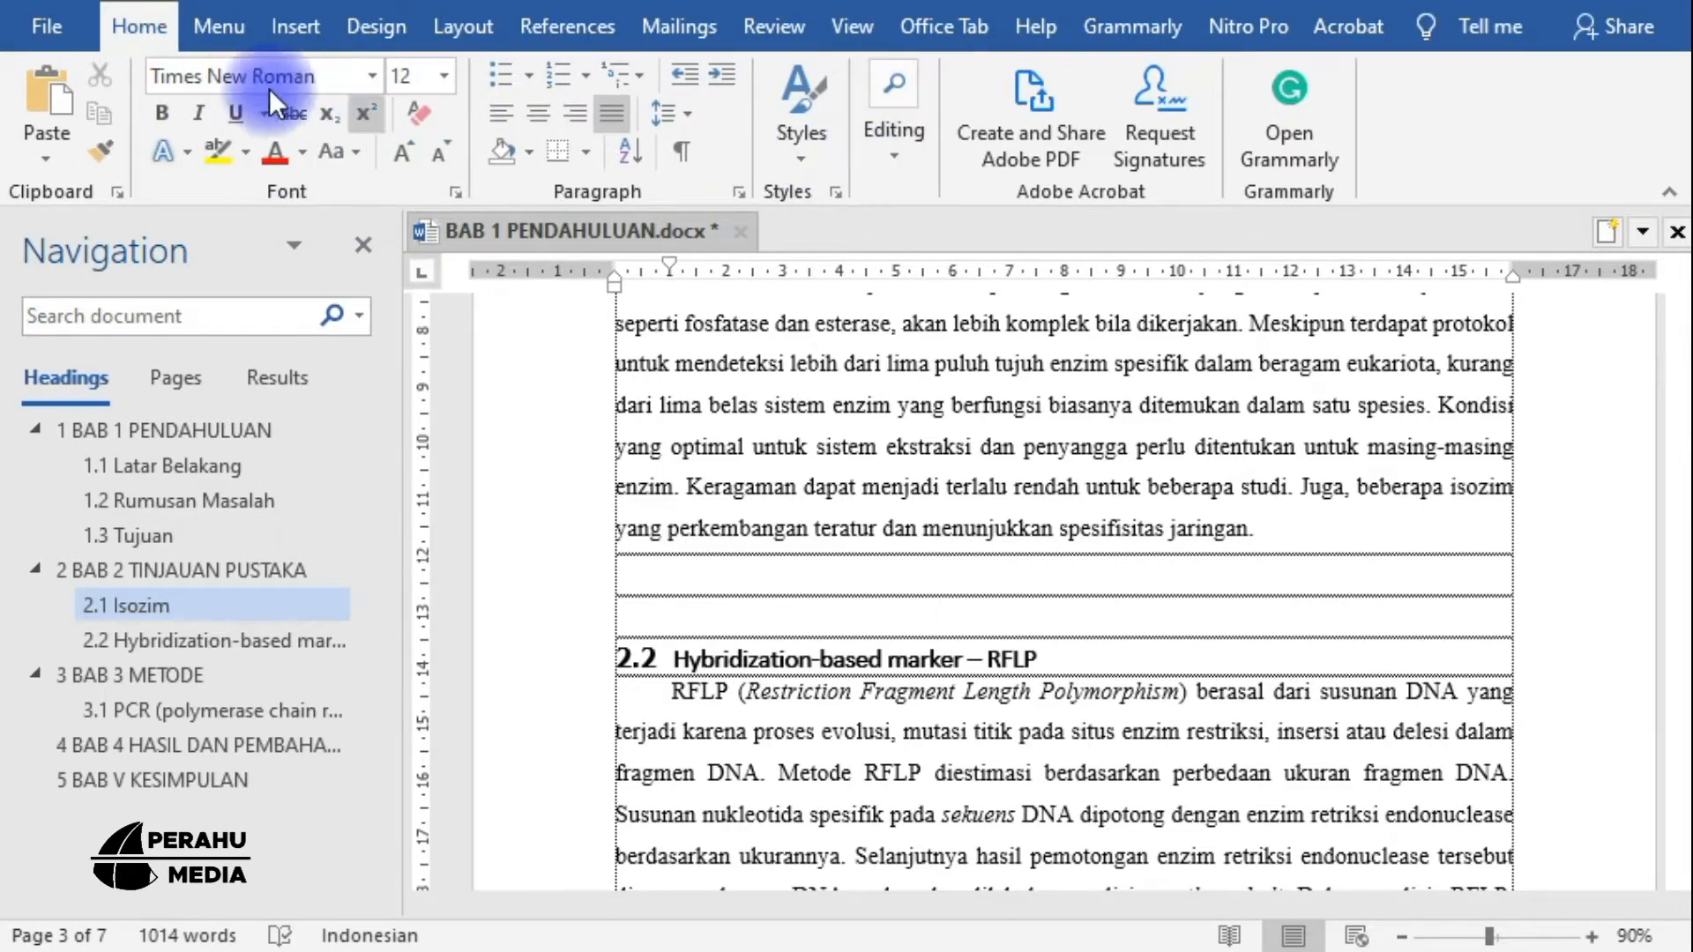
click(297, 30)
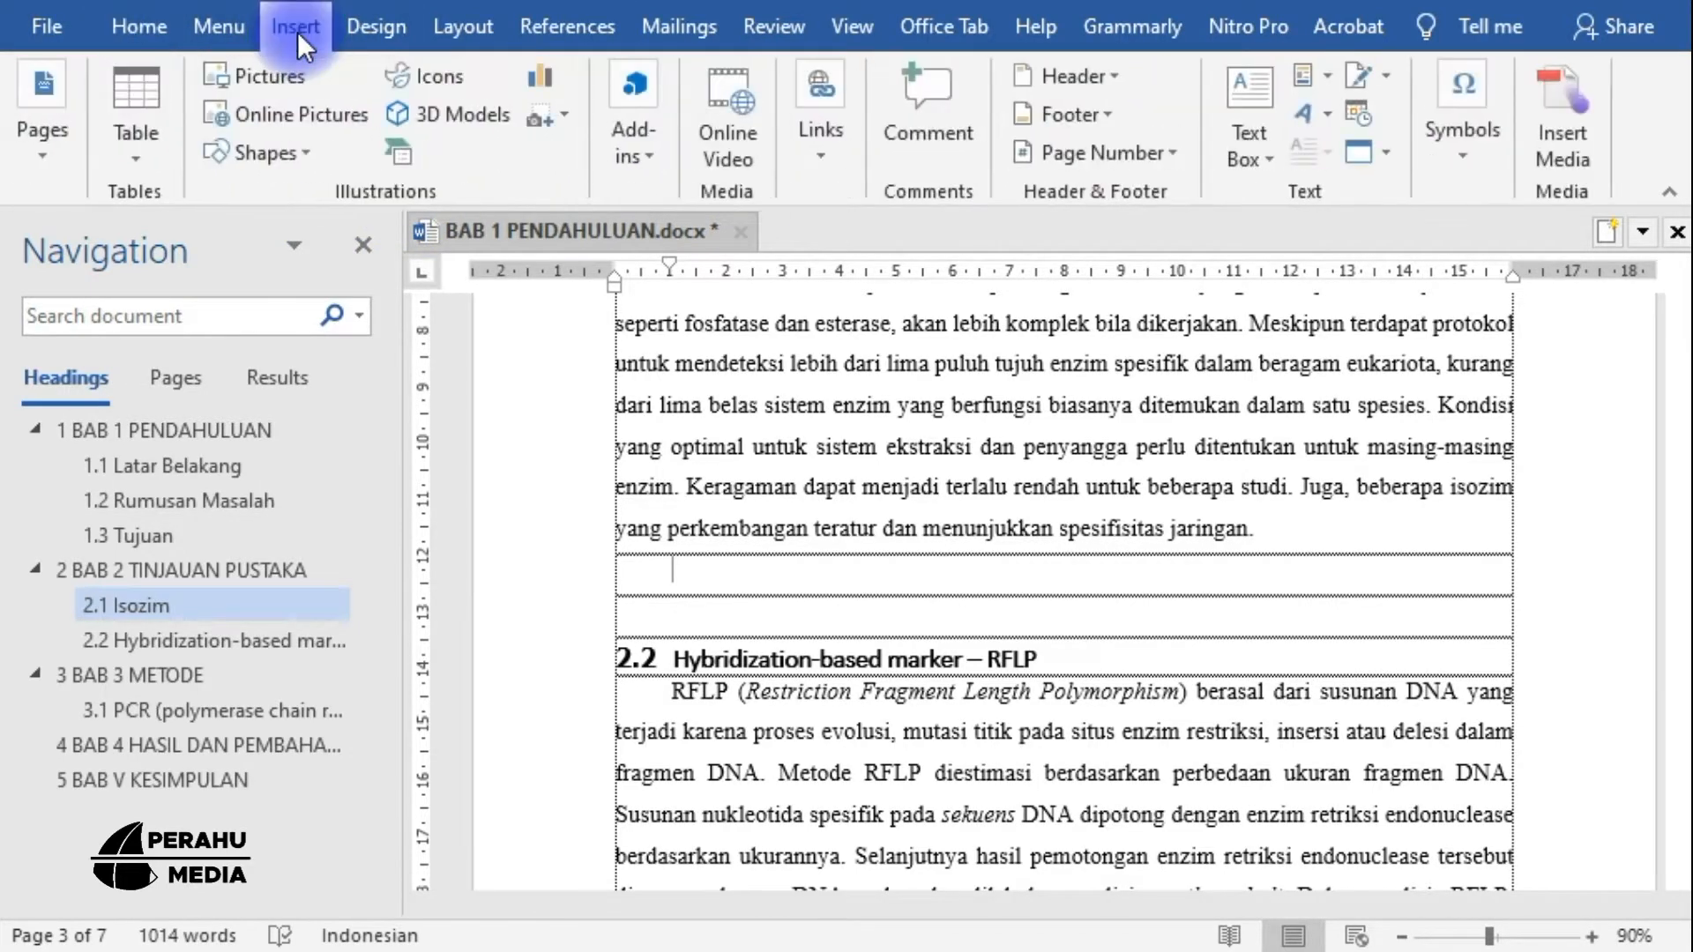
click(251, 81)
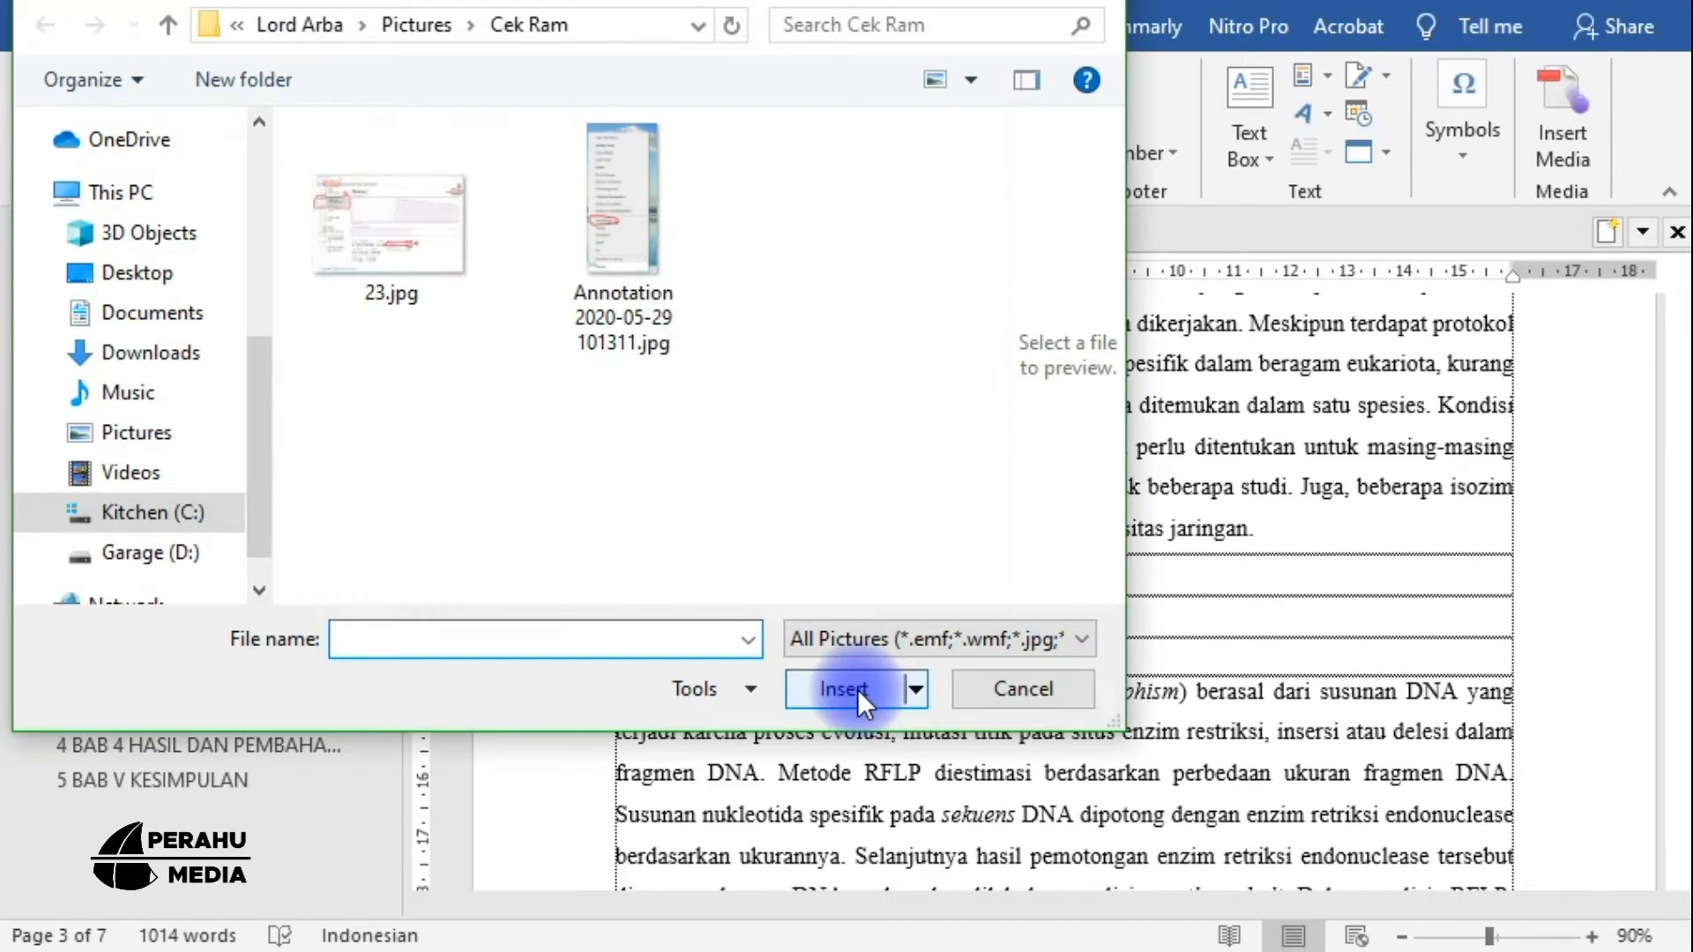
click(411, 26)
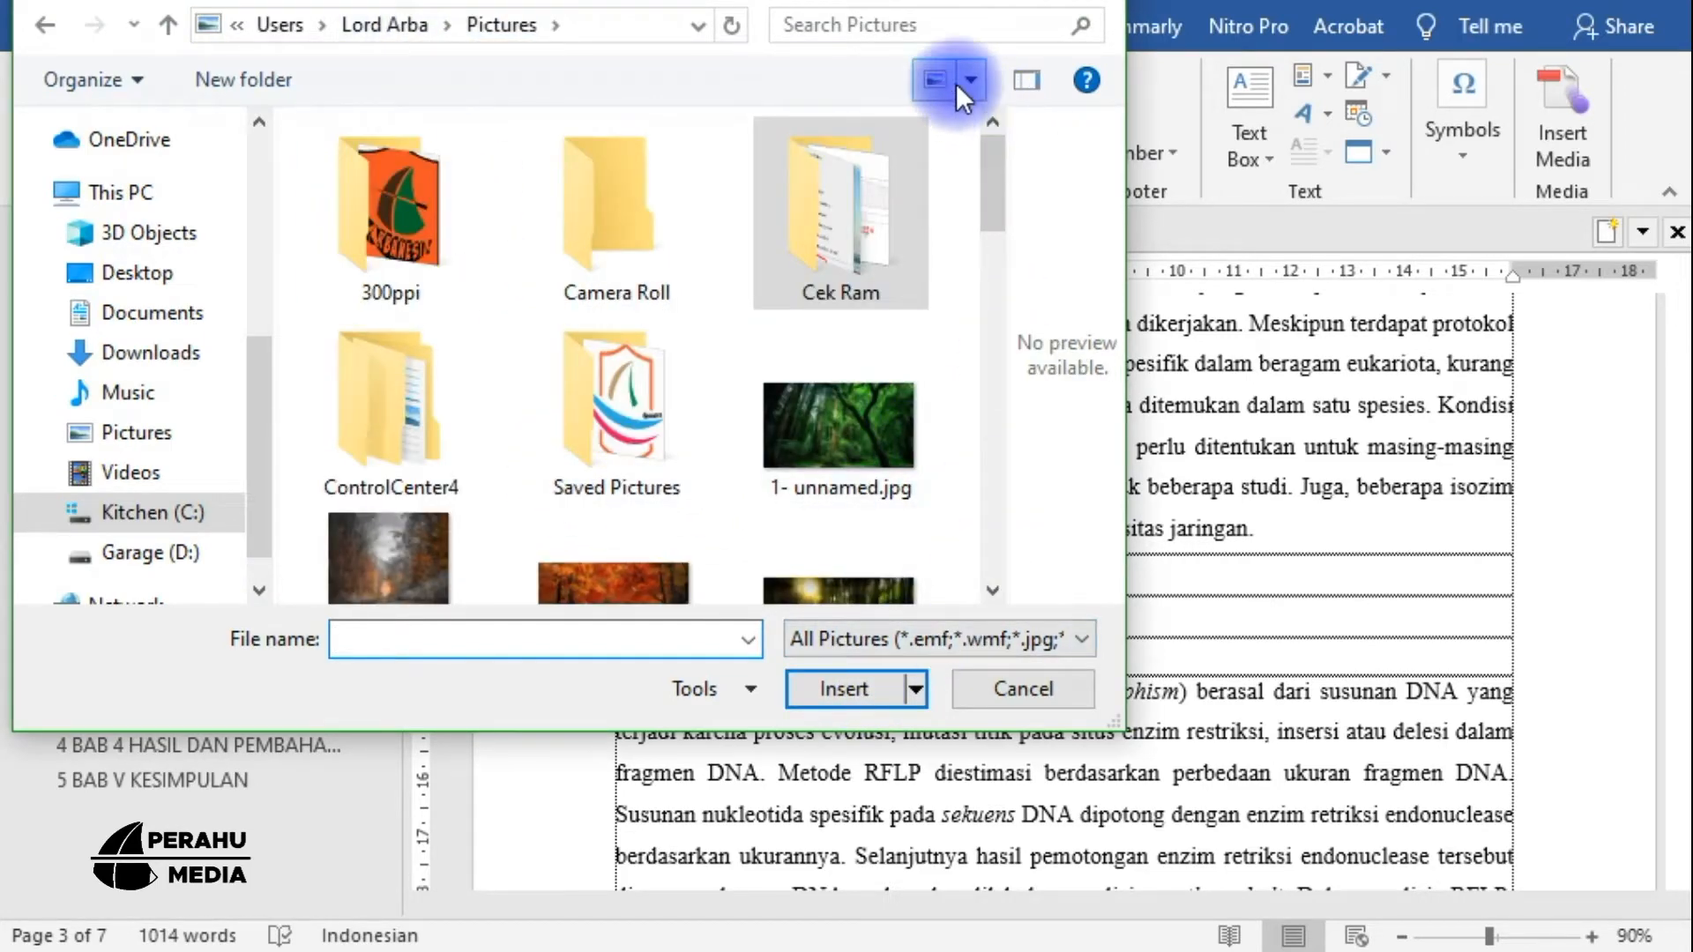
click(843, 413)
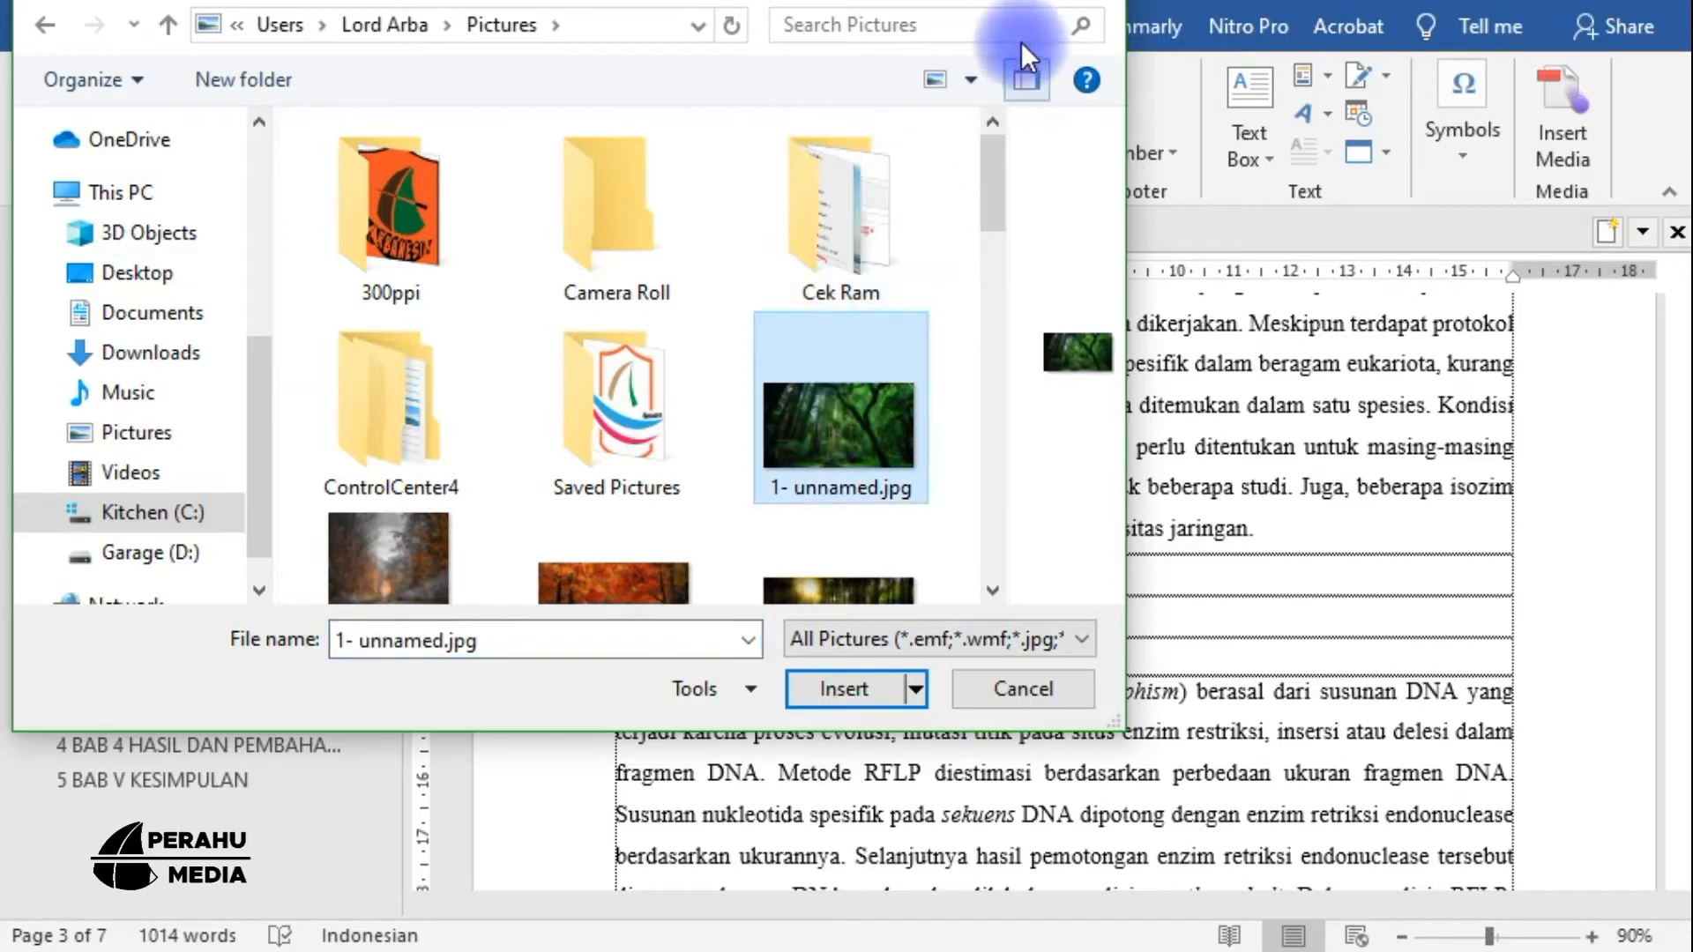
click(862, 686)
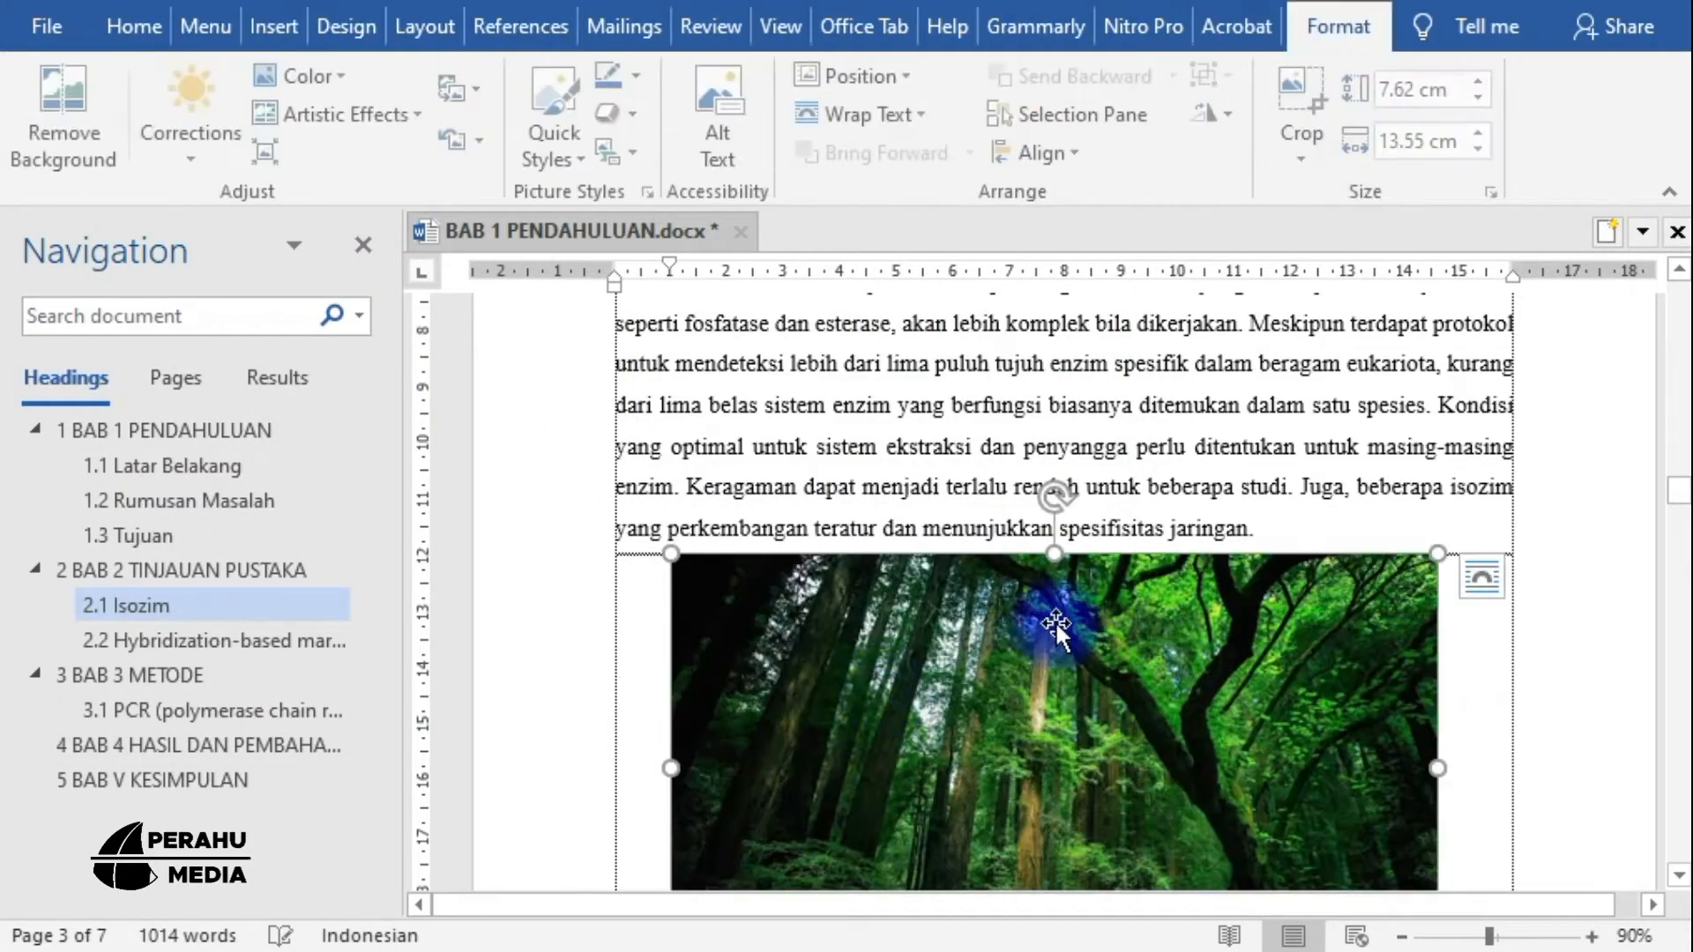
Examine the inserted forest picture and the space between it and heading 2.2
scroll(1069, 564, down, 3)
scroll(1229, 586, up, 3)
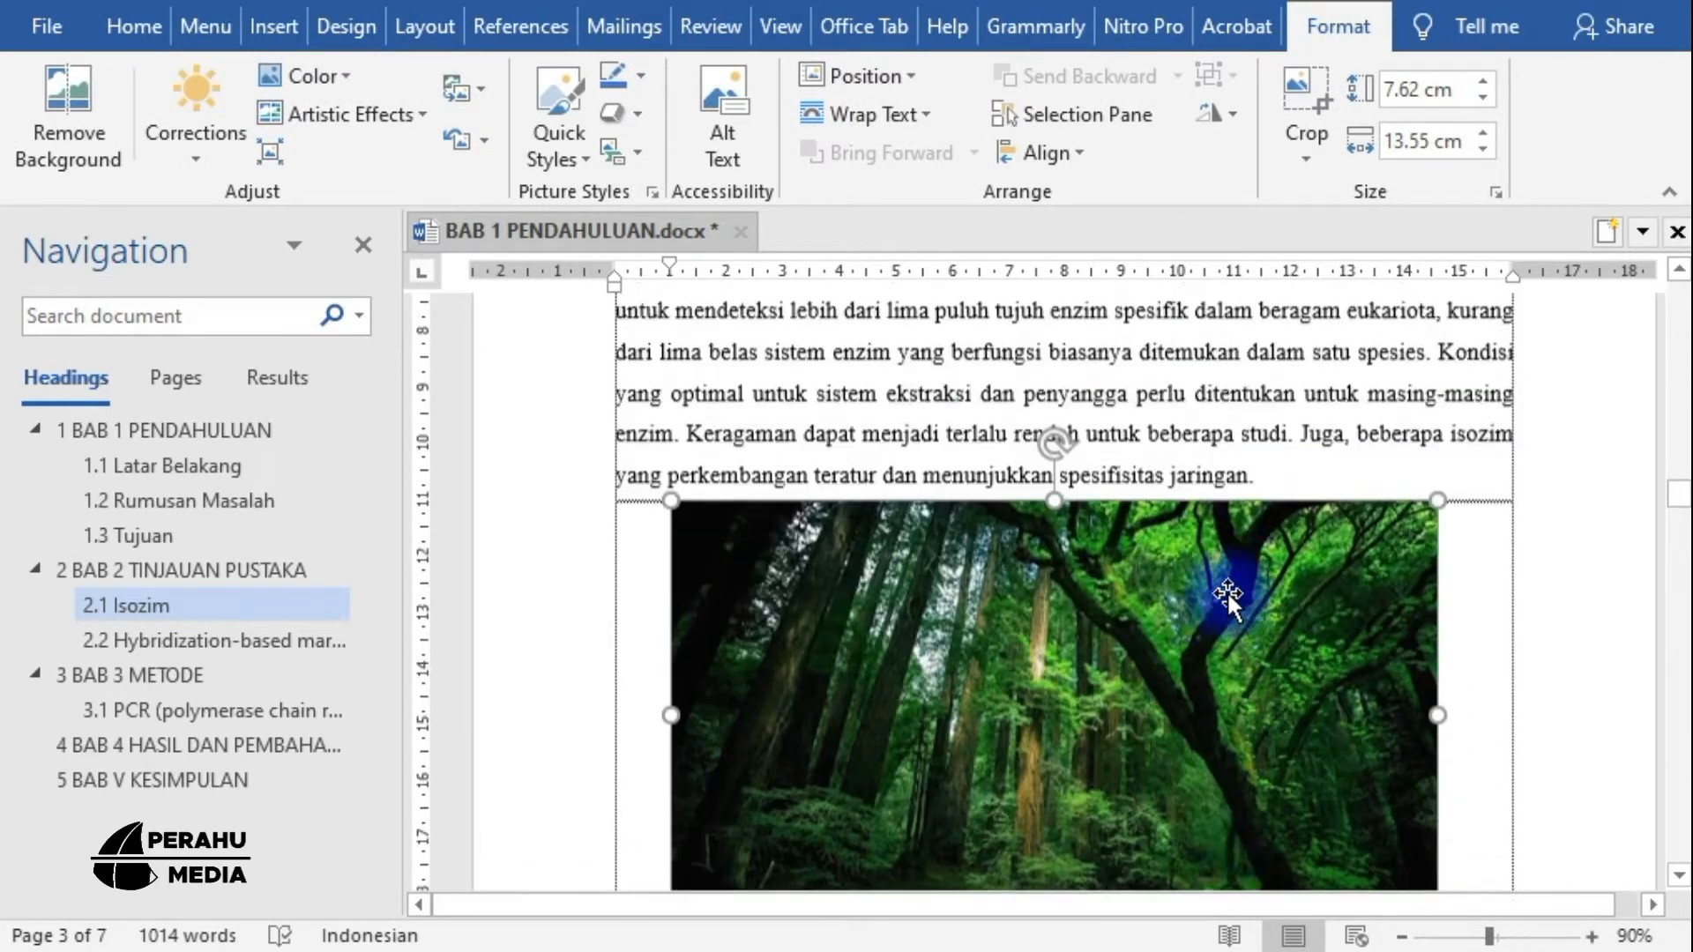
scroll(1199, 599, down, 3)
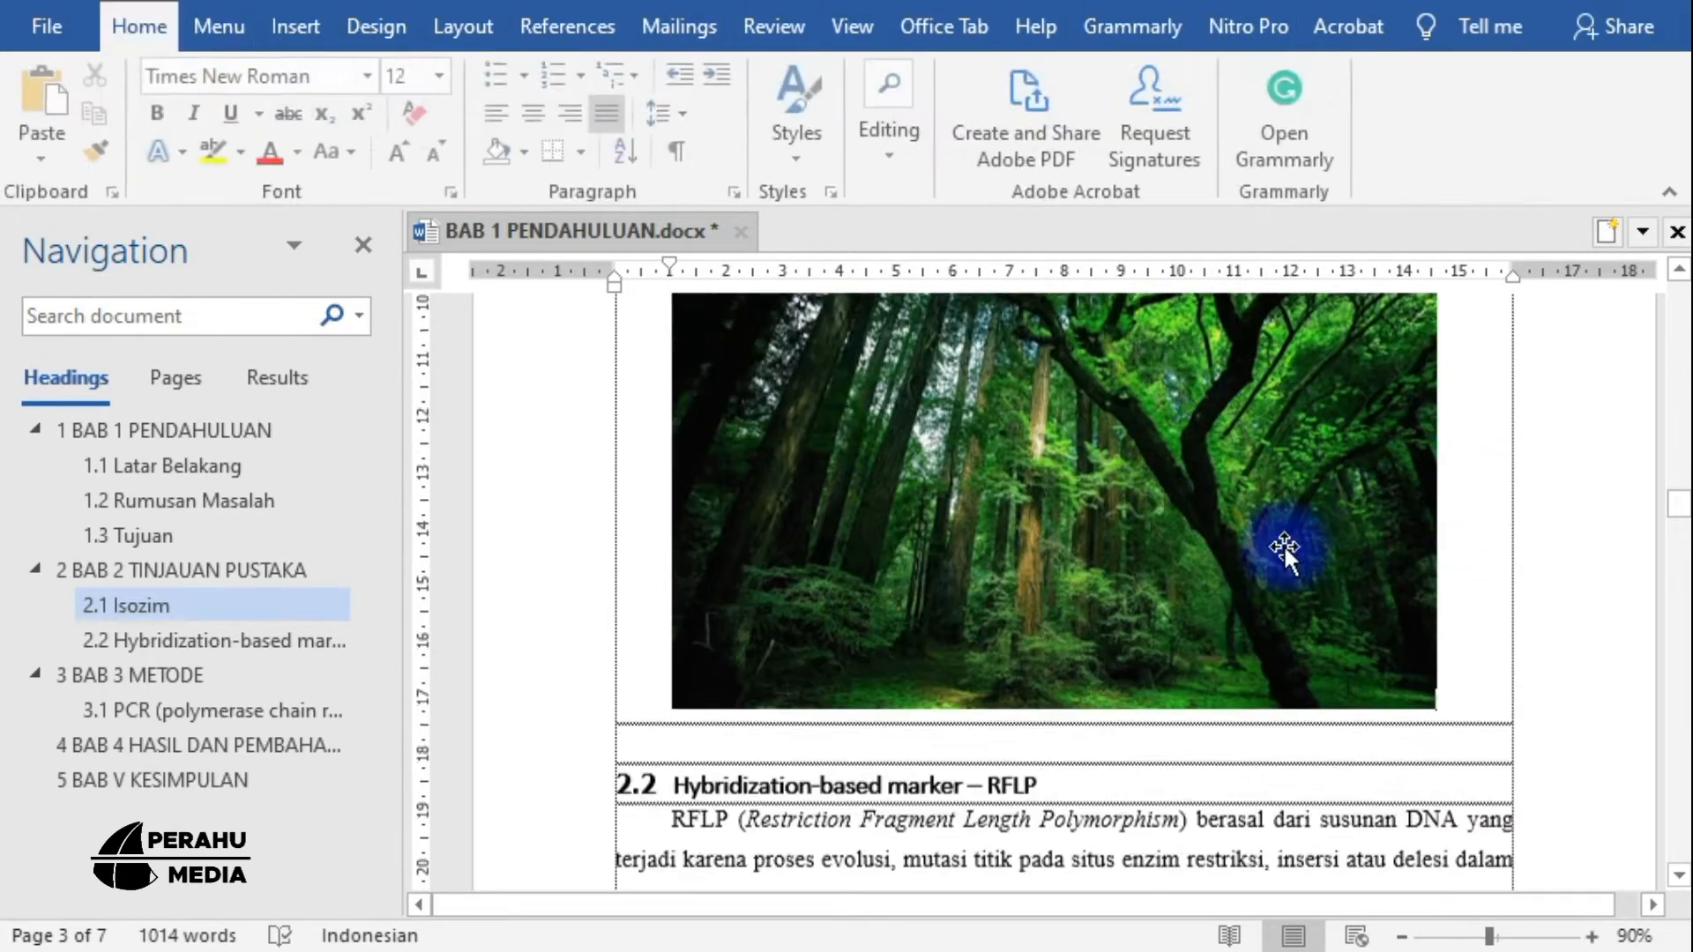
scroll(1028, 557, up, 3)
click(948, 552)
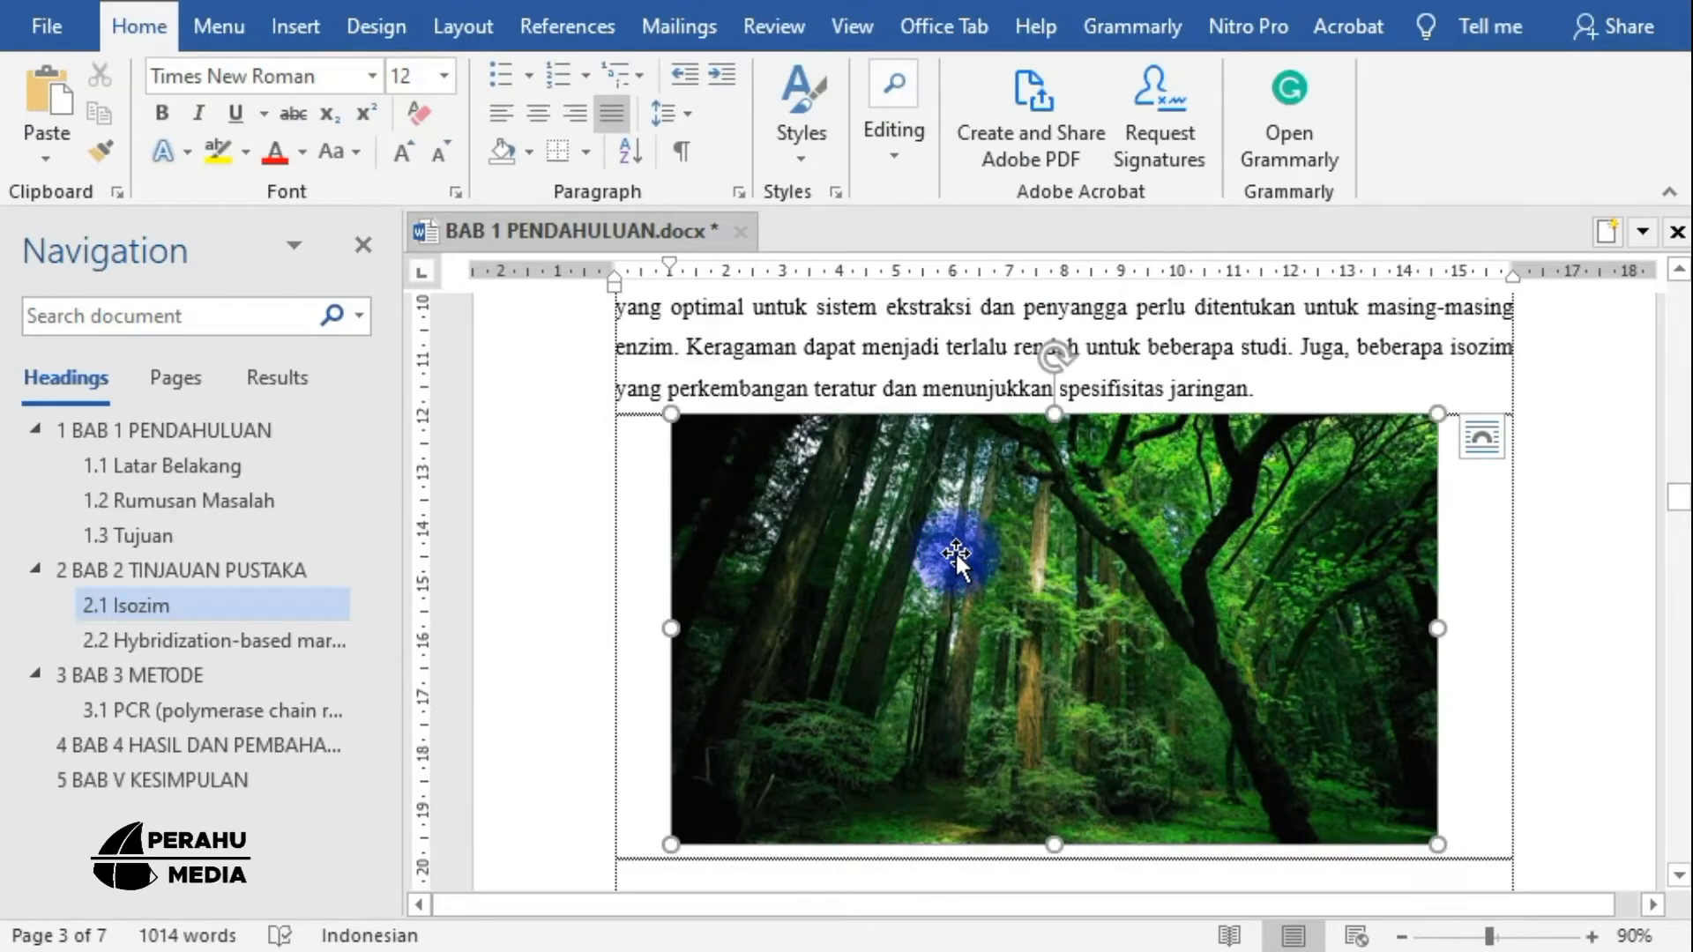
scroll(1174, 533, down, 3)
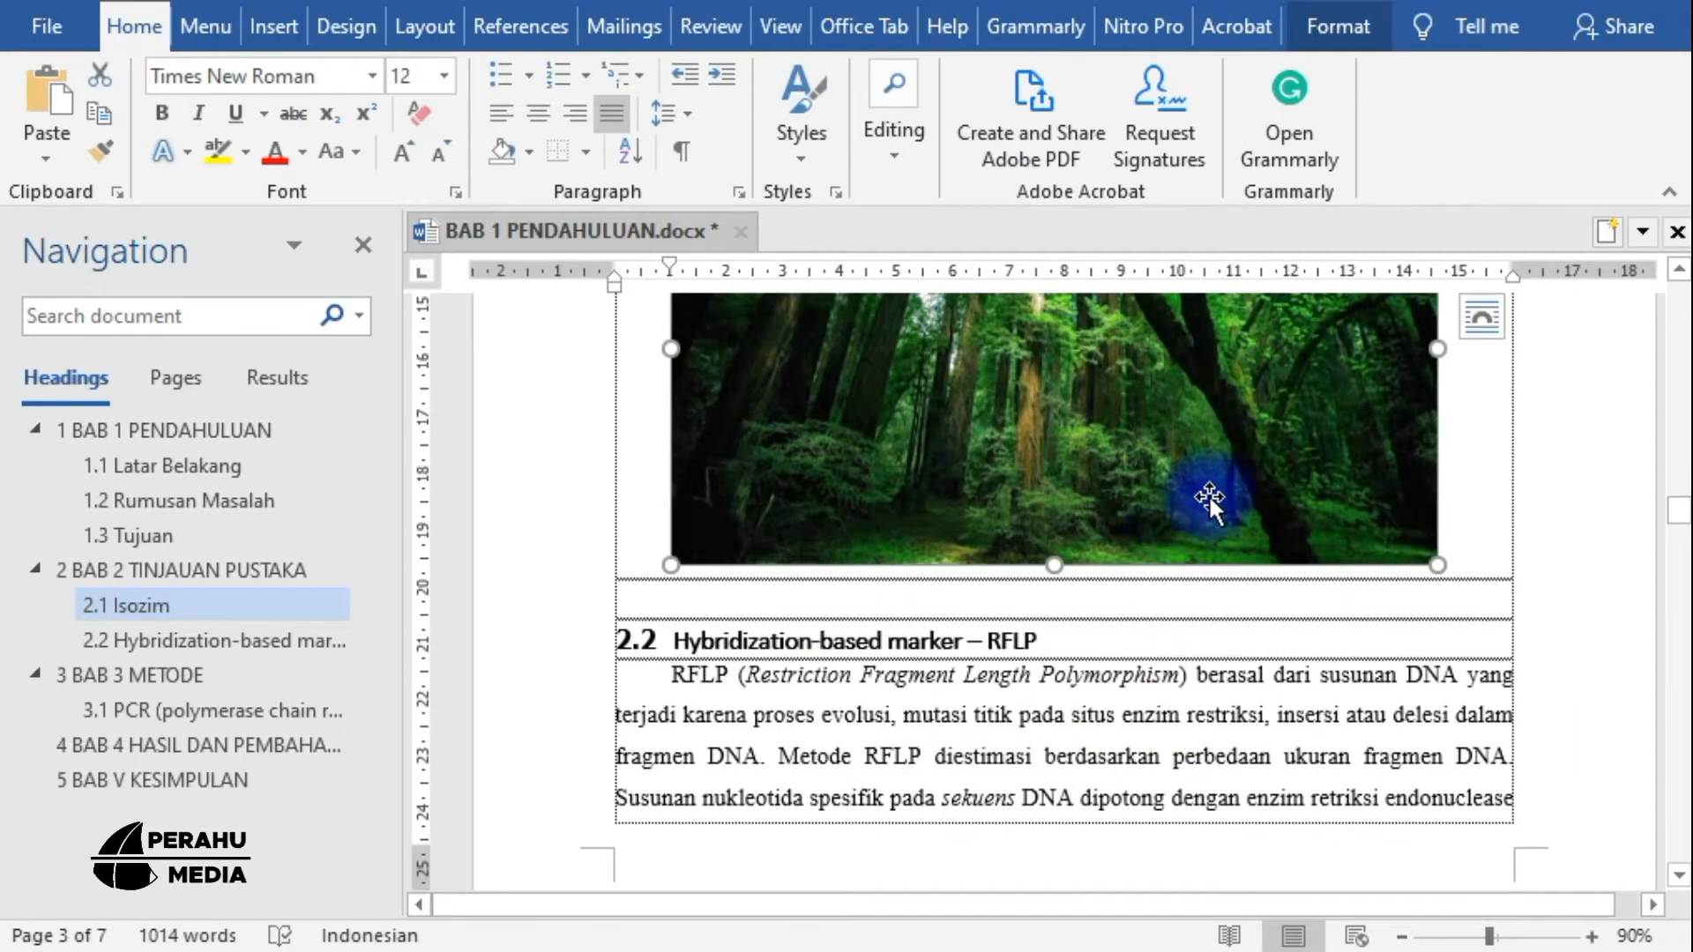
scroll(1016, 507, up, 3)
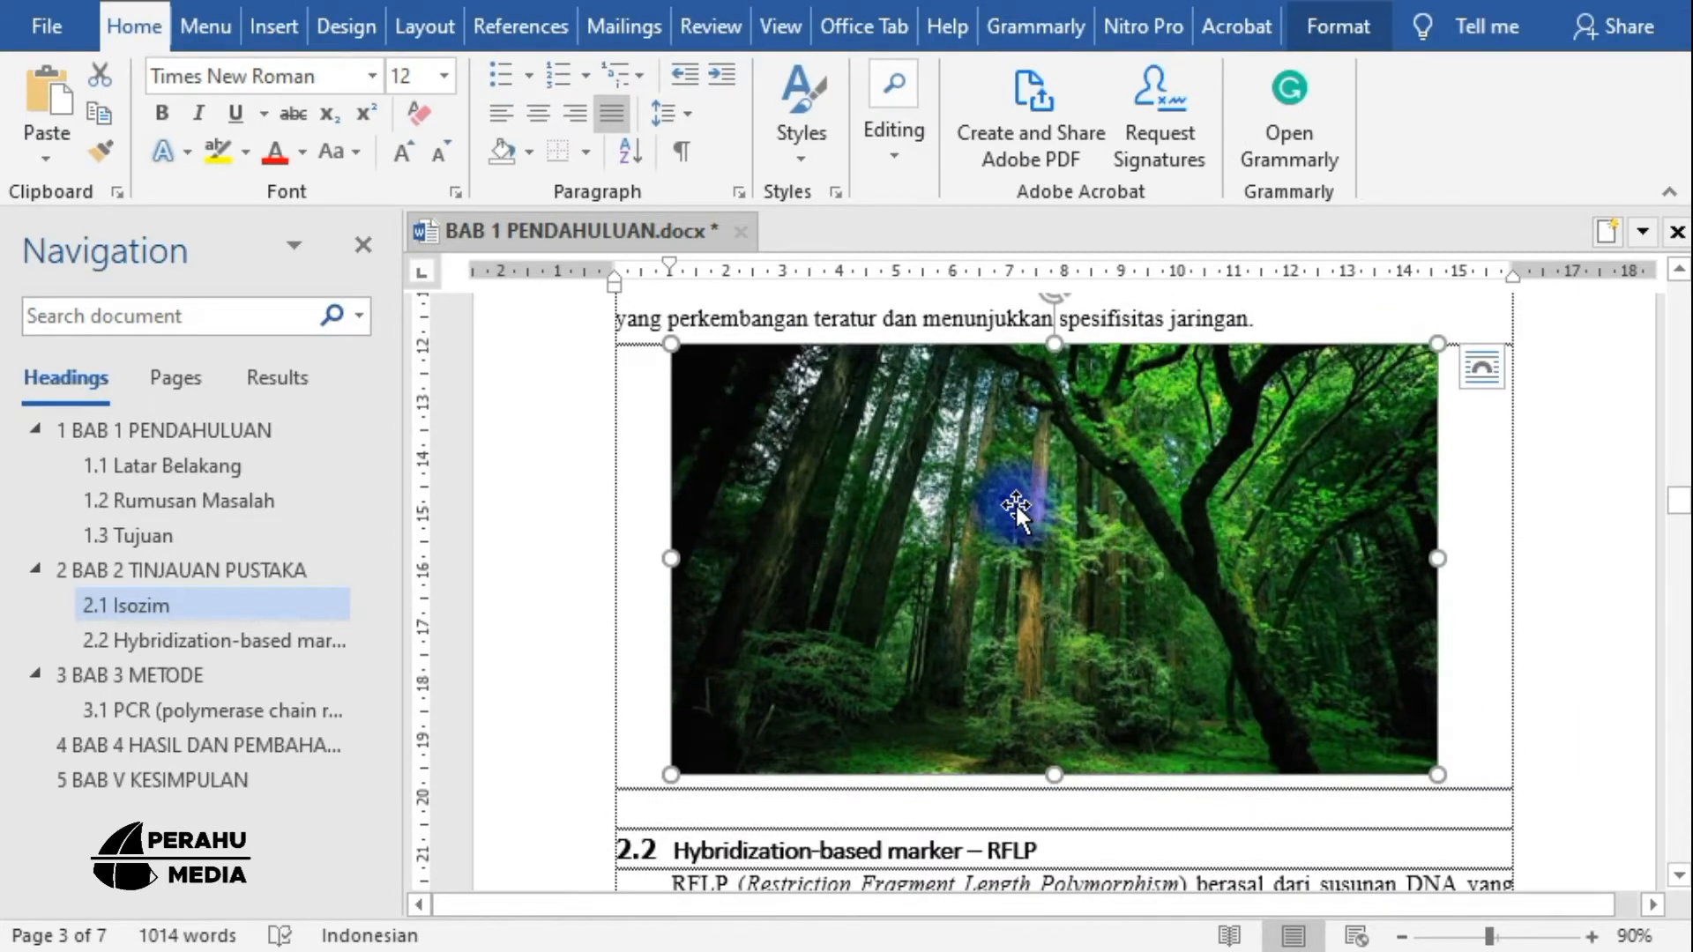
scroll(1013, 521, down, 3)
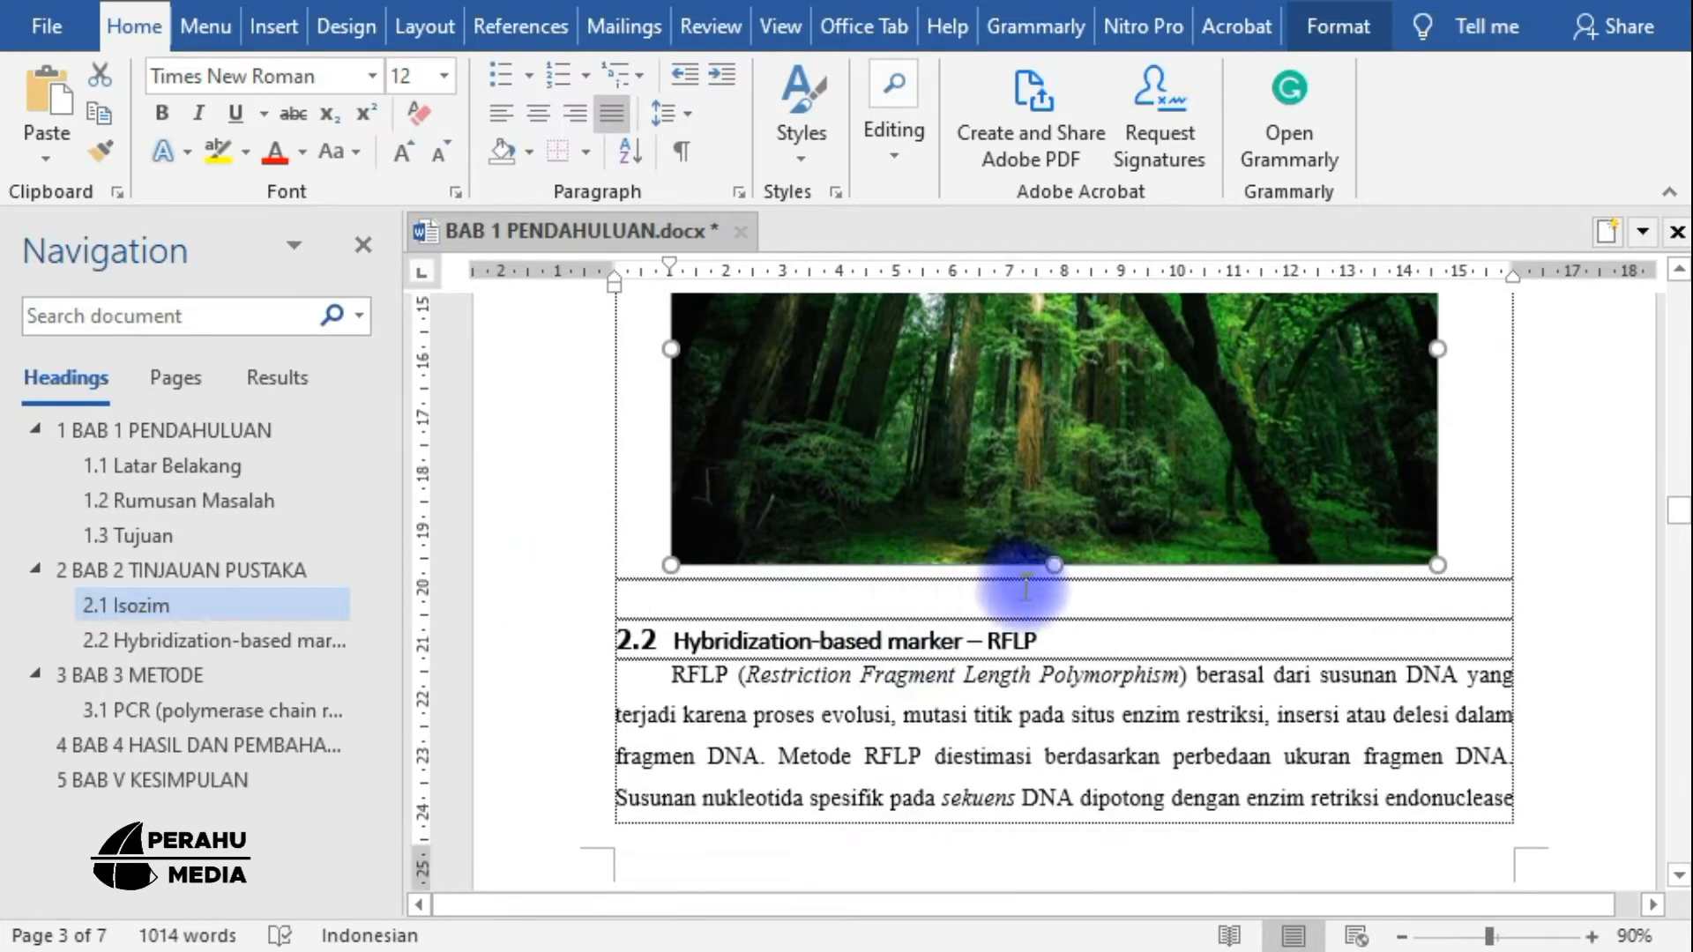
Start a caption in the empty paragraph below the forest picture and set its label to Gambar
click(909, 604)
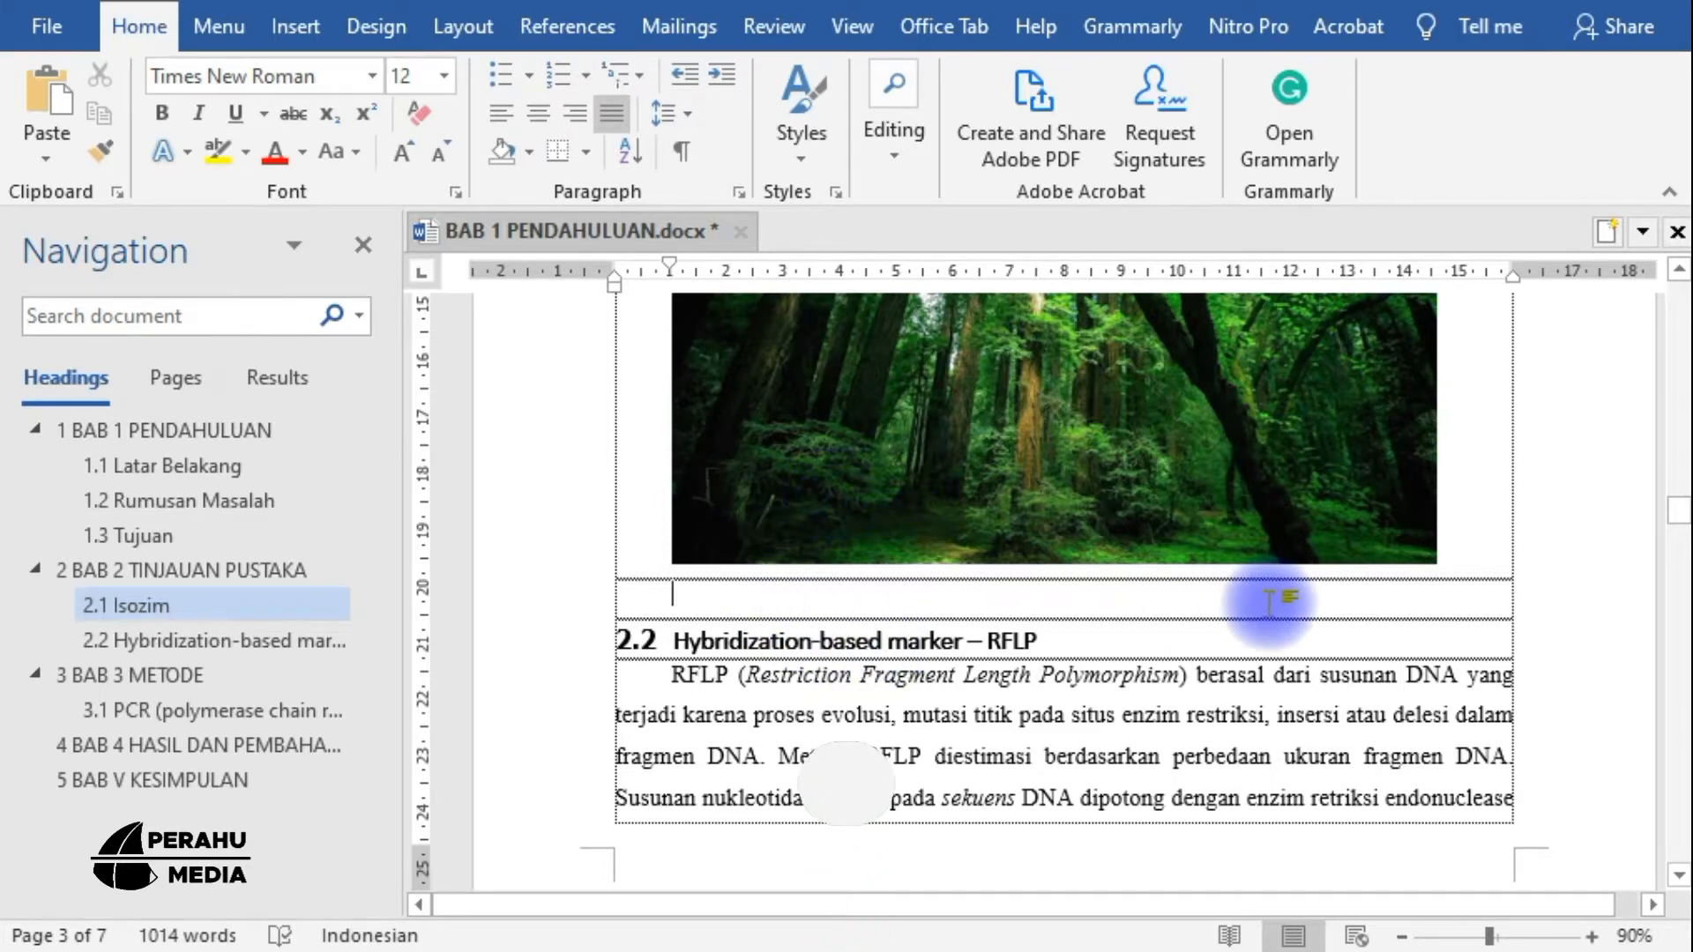
scroll(1261, 609, up, 3)
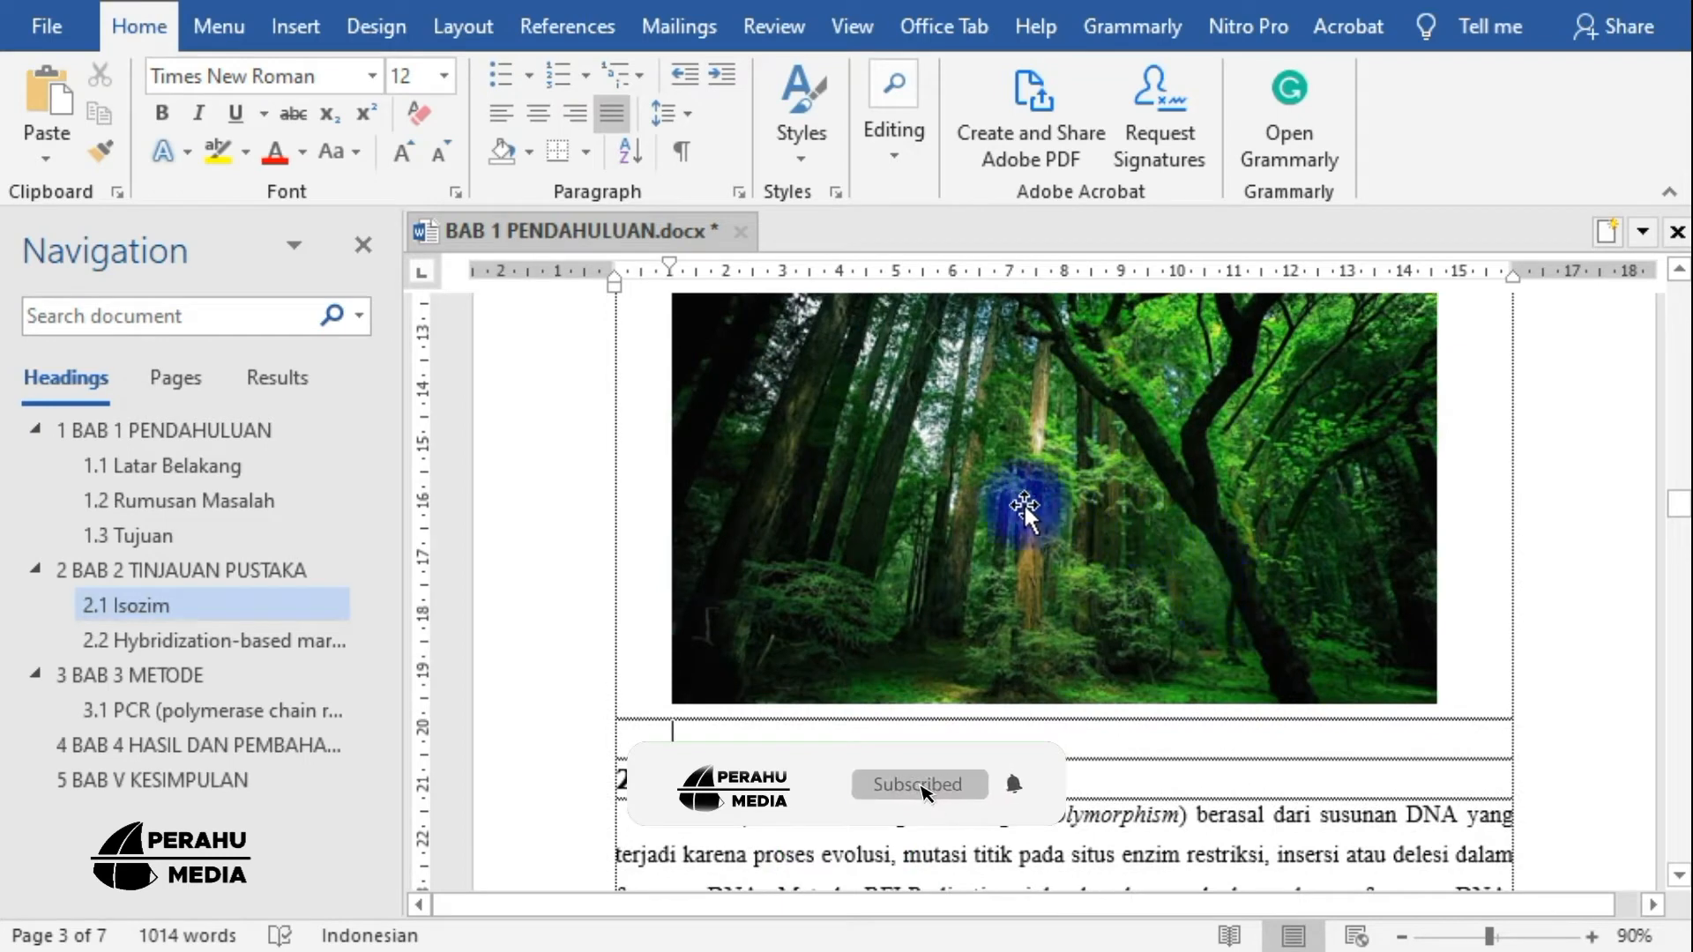
click(567, 31)
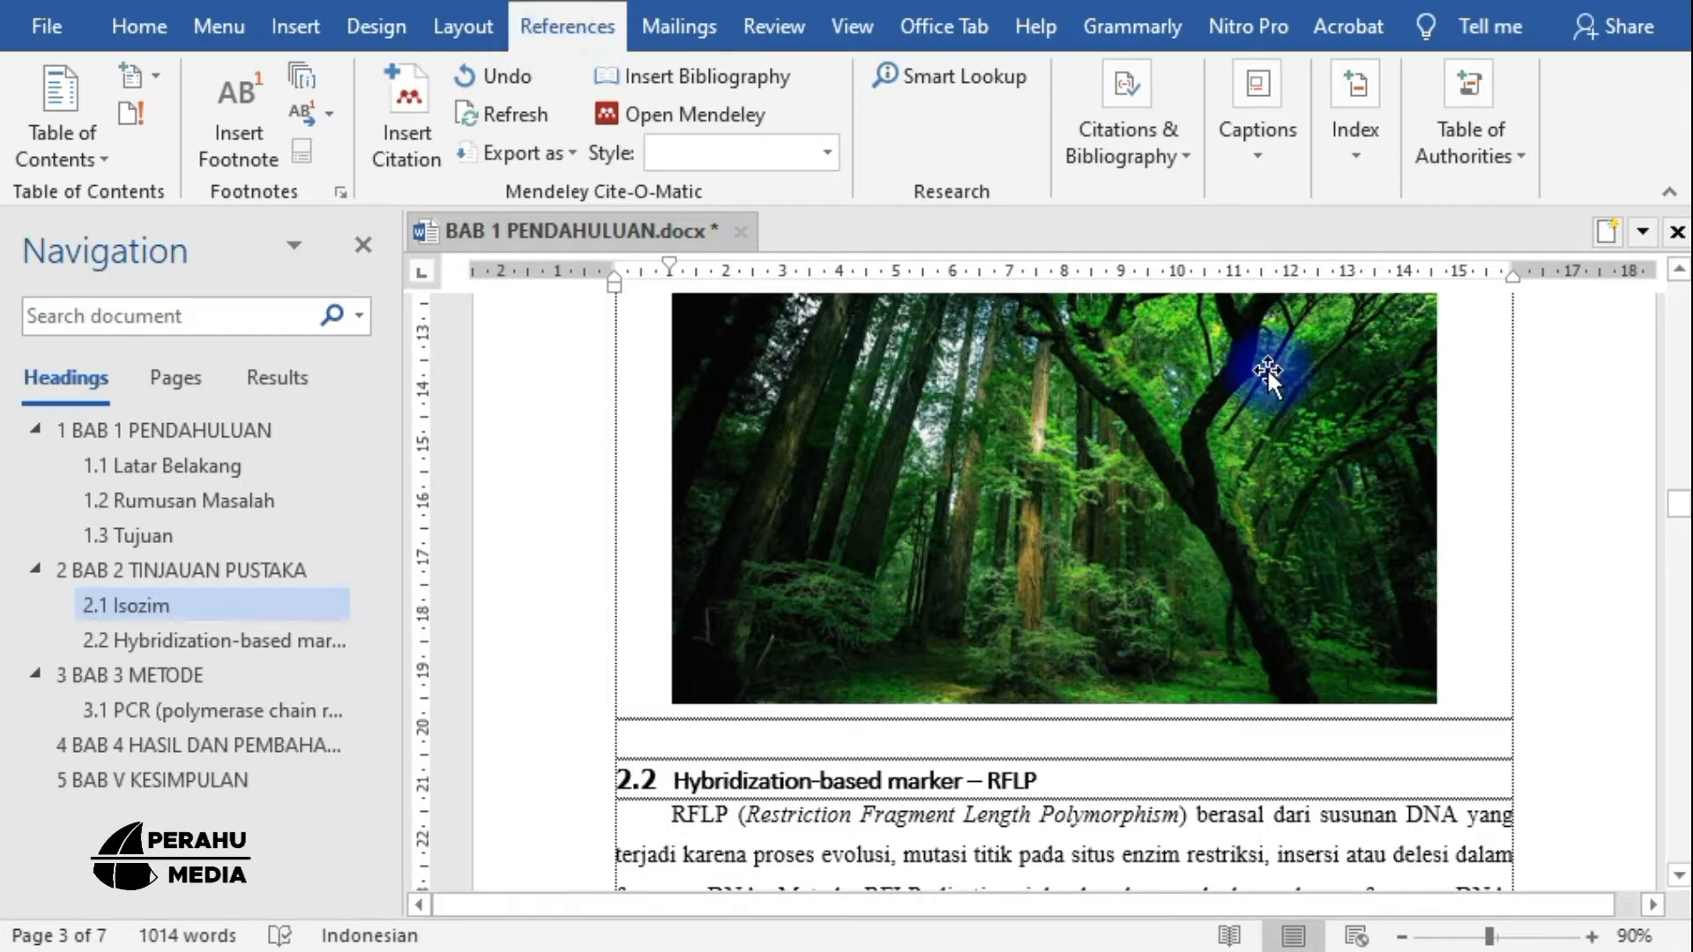
click(1258, 168)
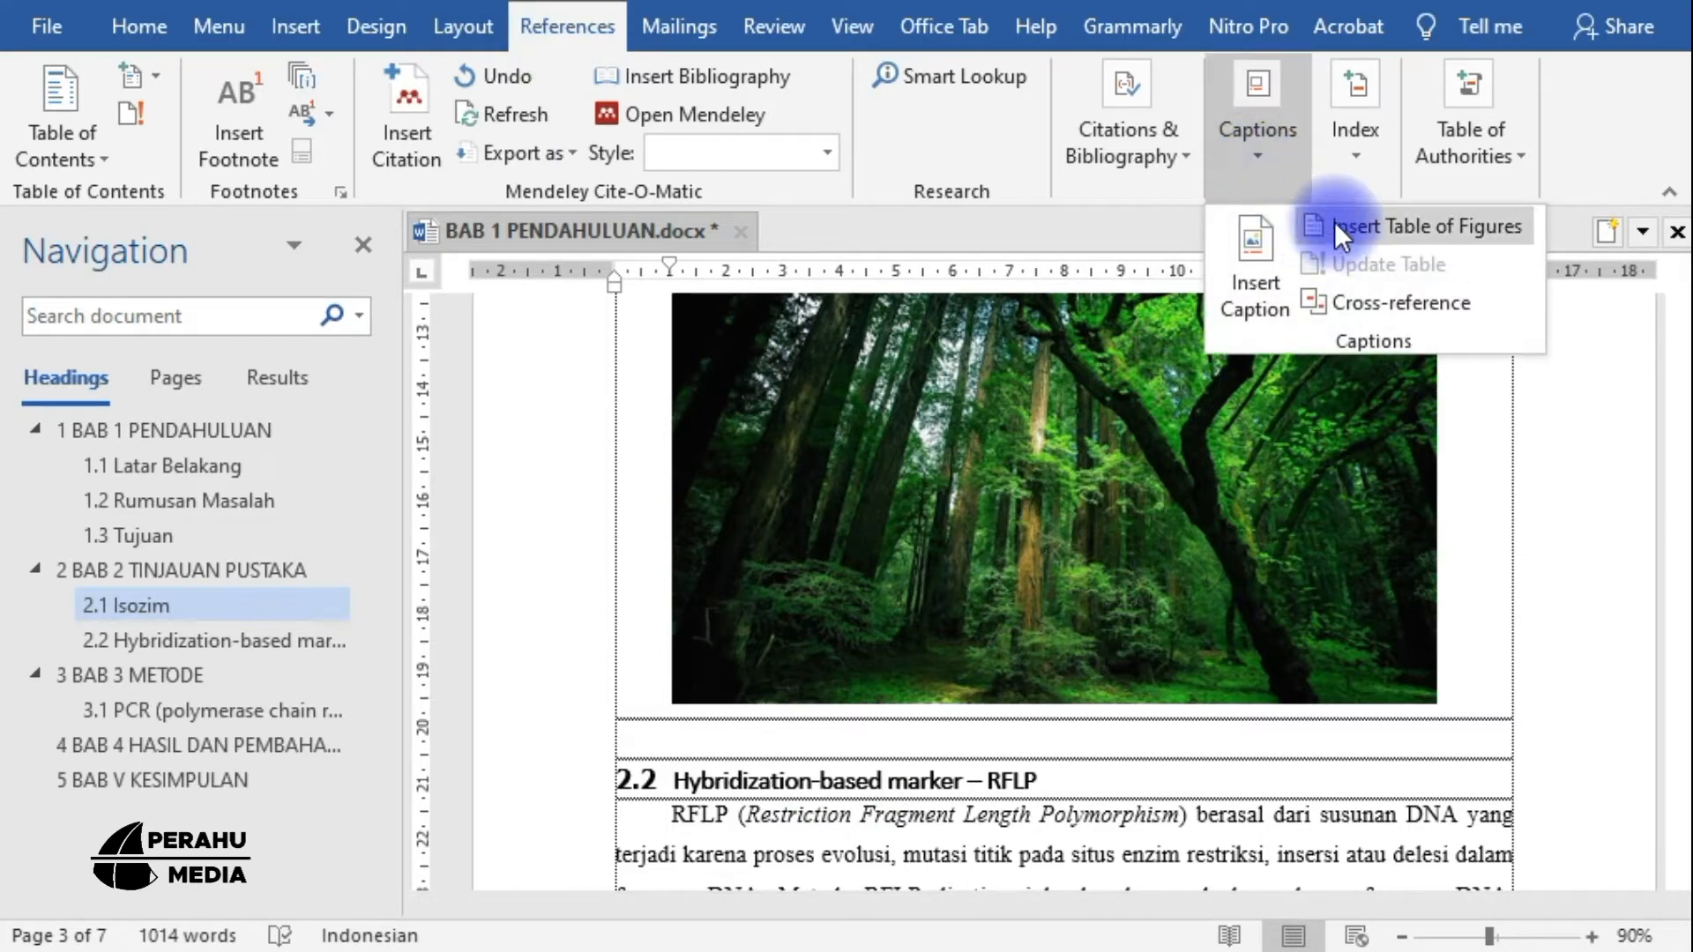
click(1256, 289)
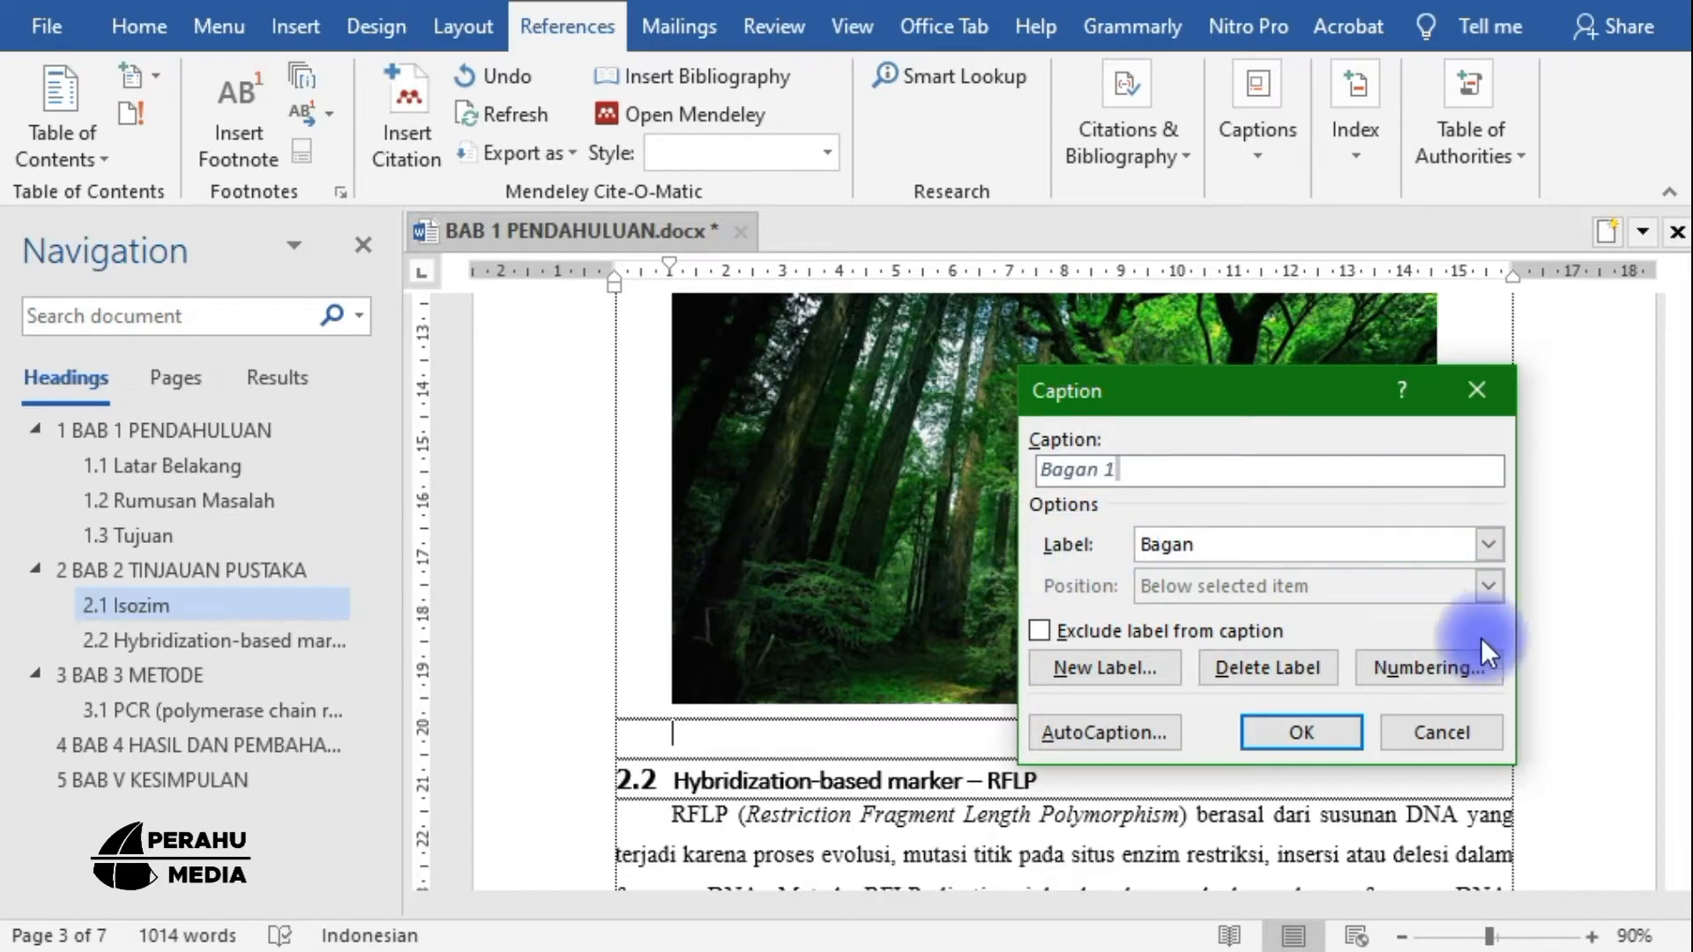
click(1491, 545)
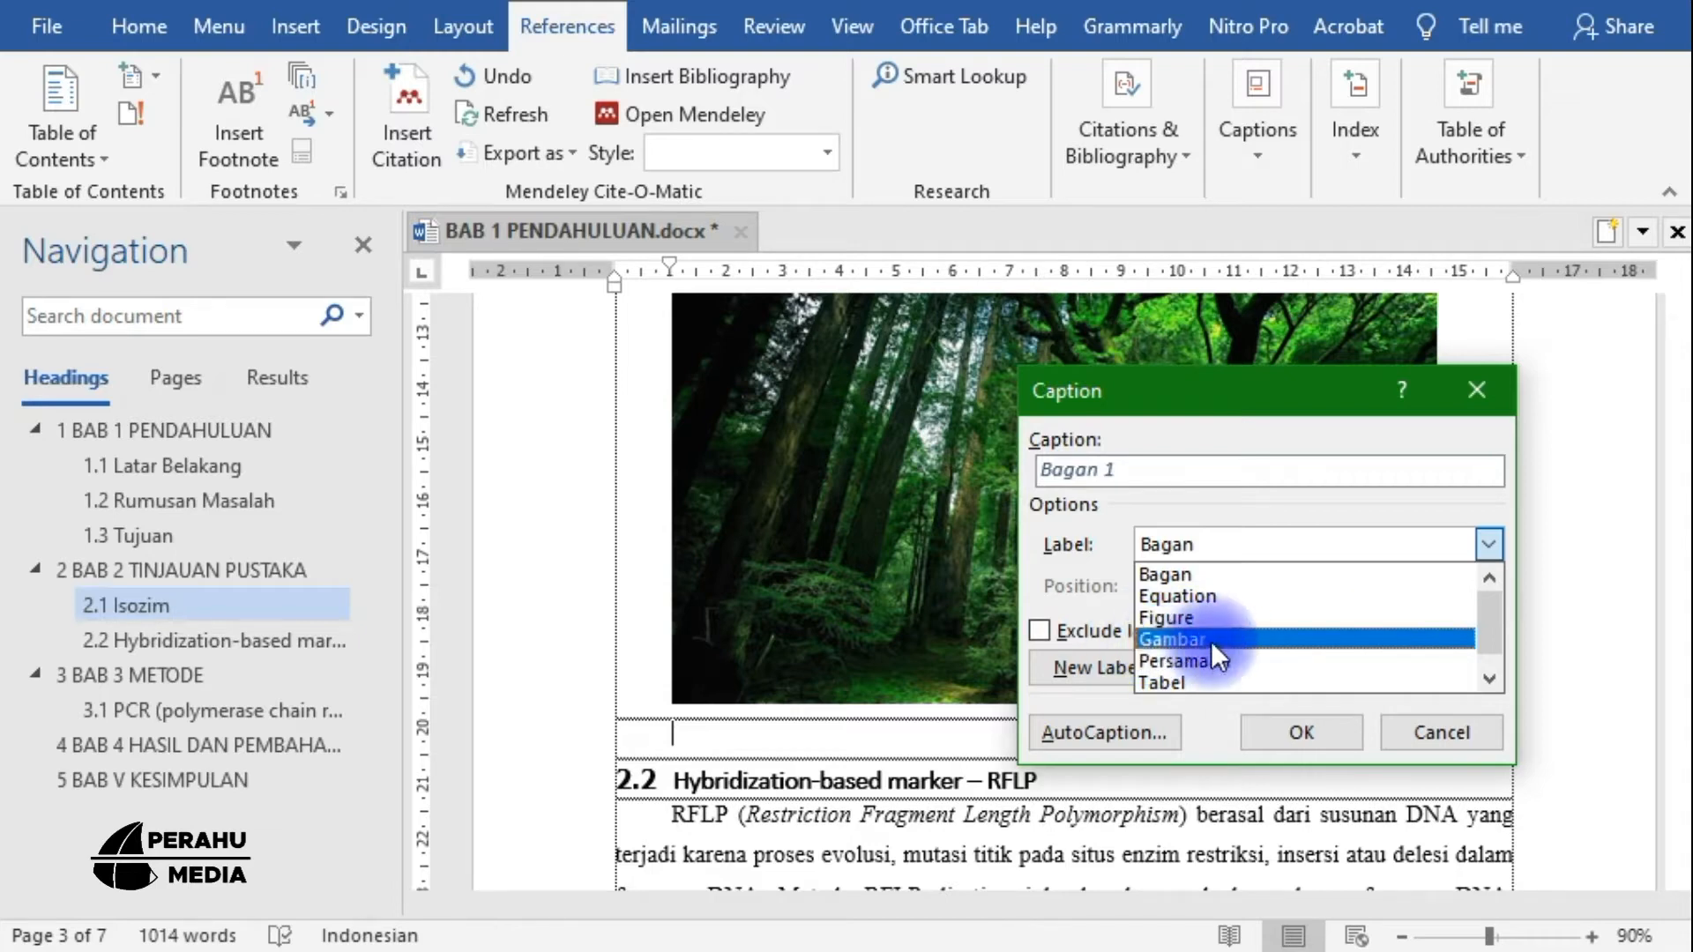
click(1060, 569)
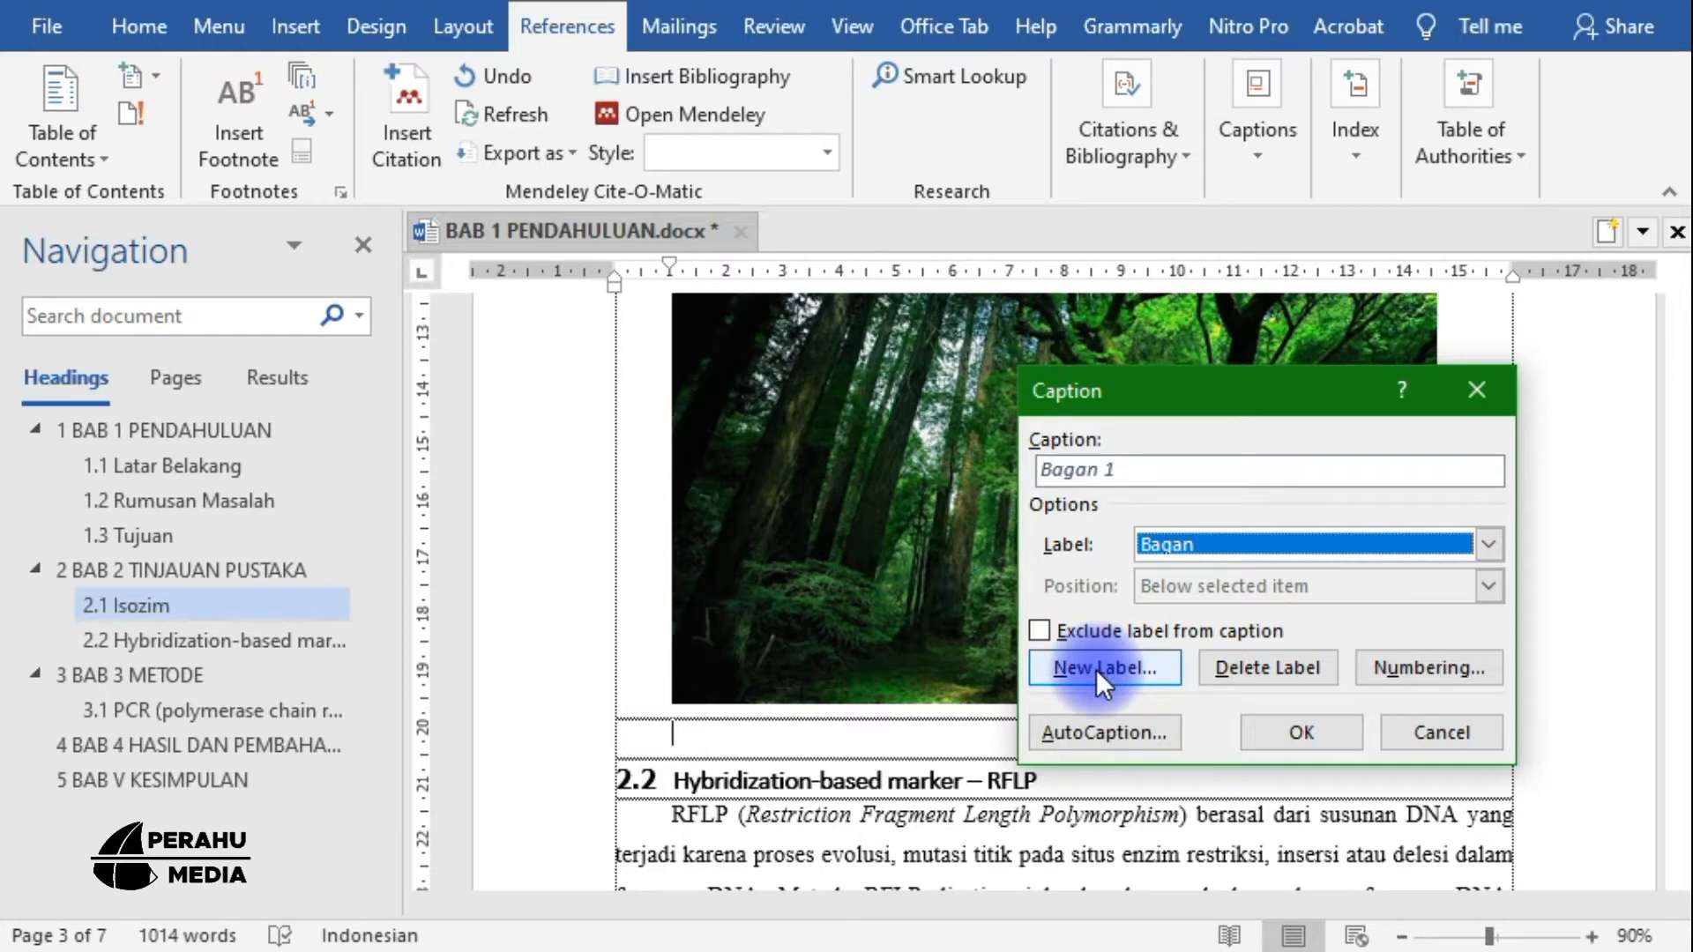
click(1487, 544)
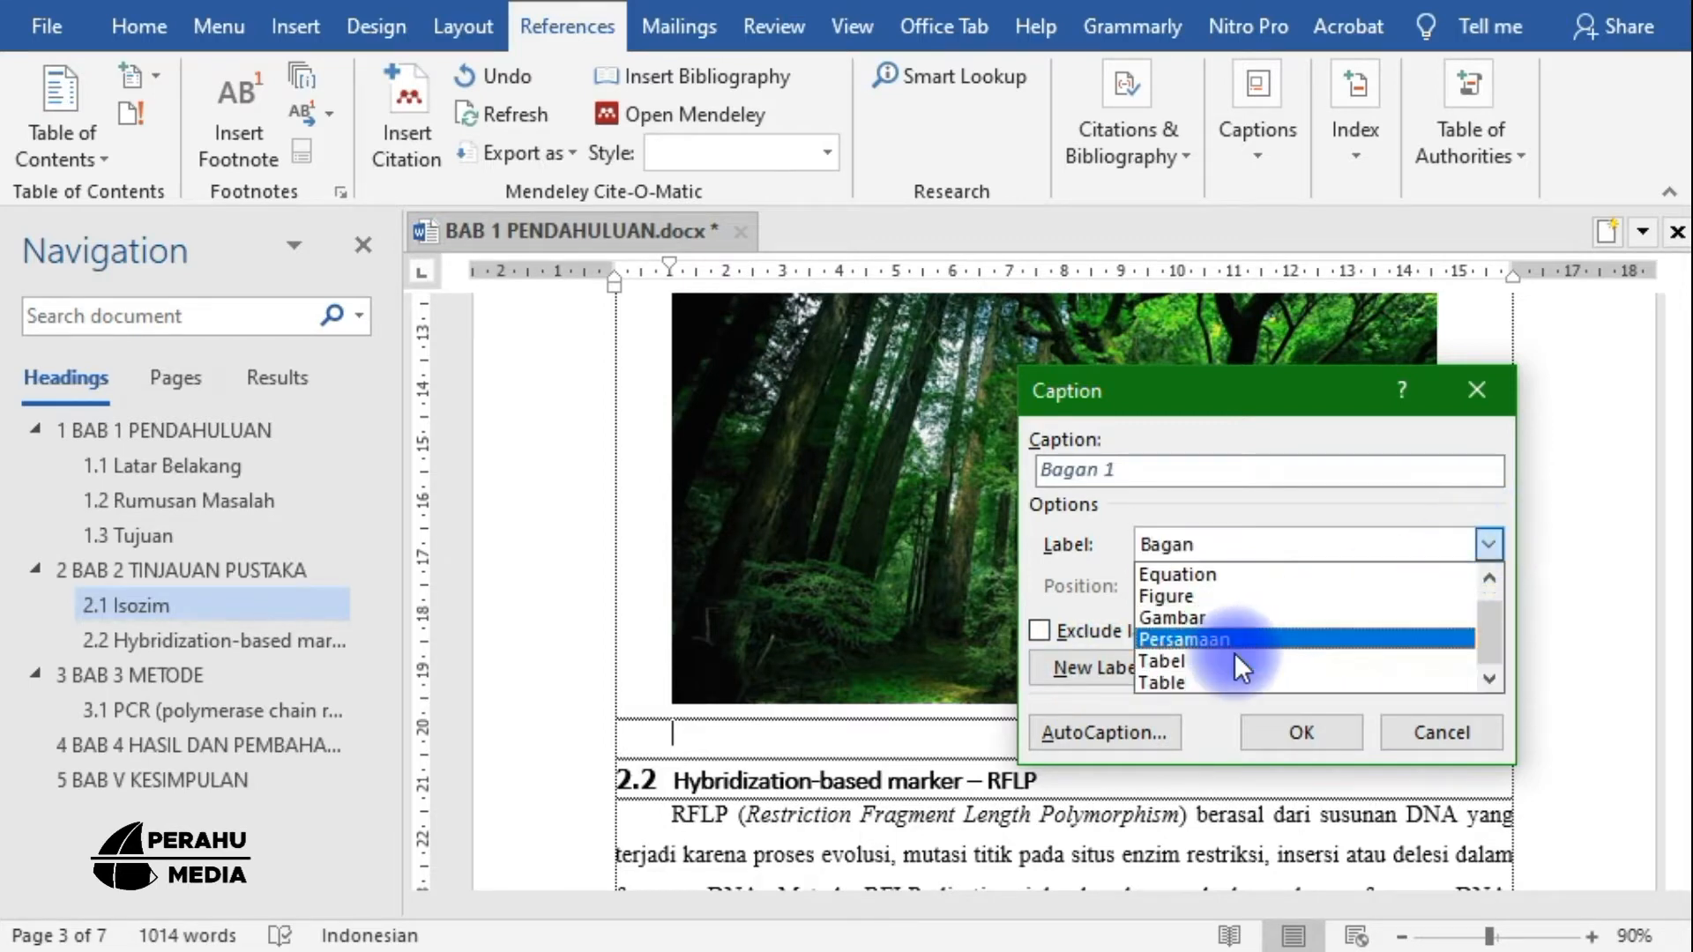
click(1180, 621)
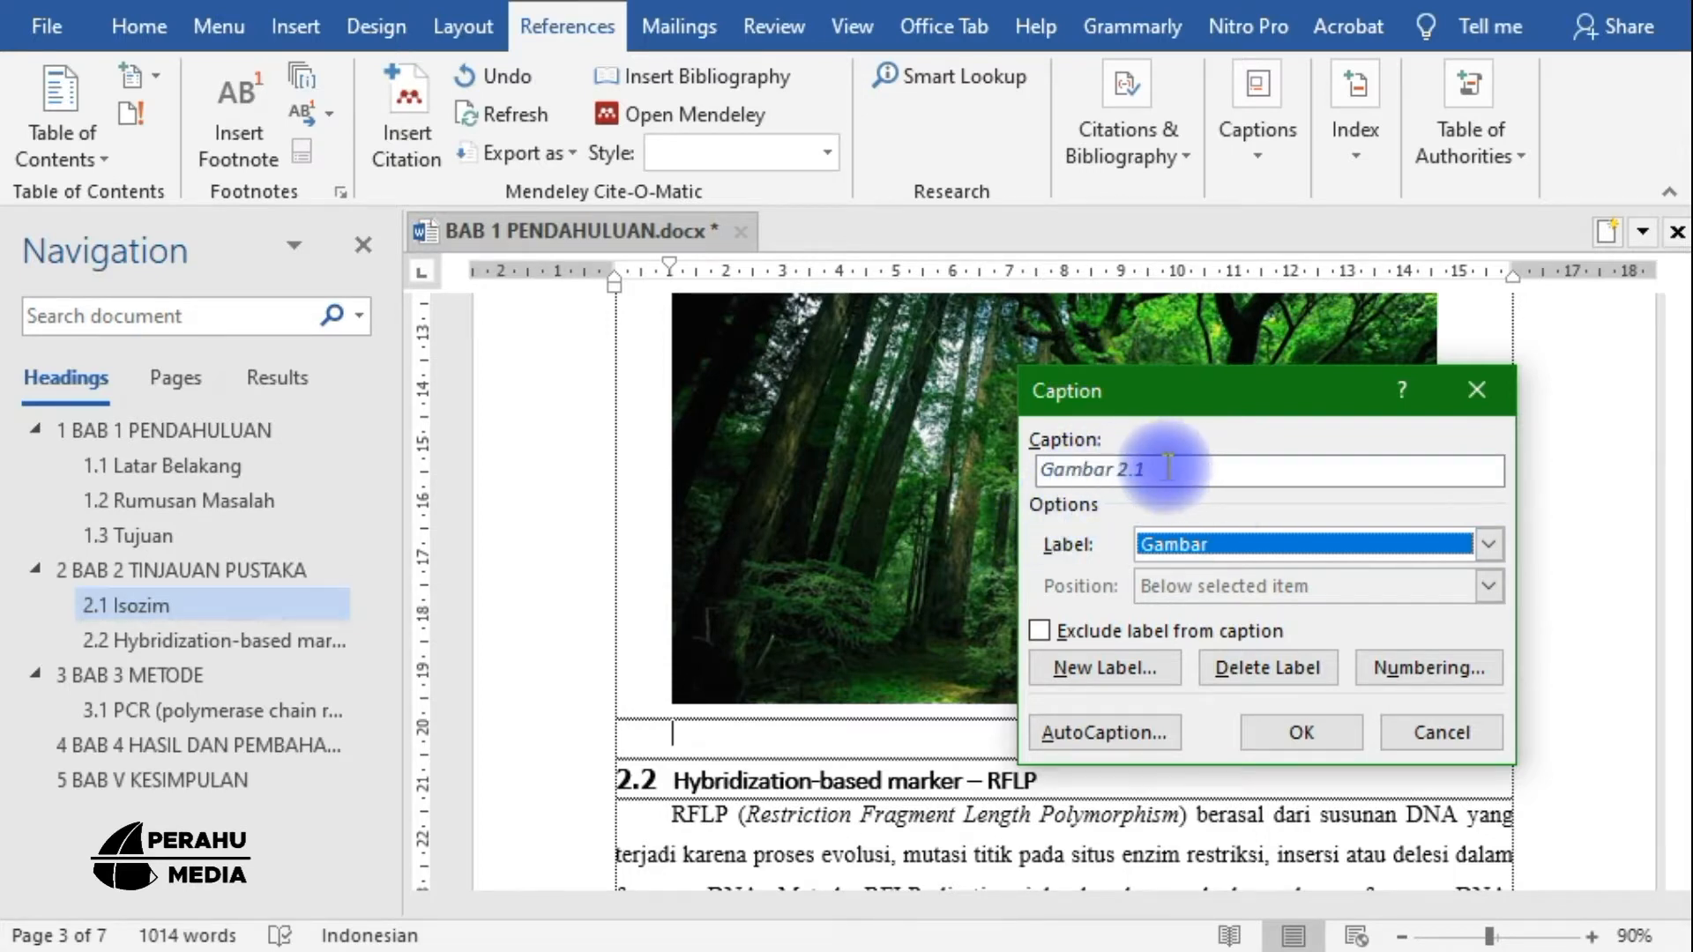
click(1416, 674)
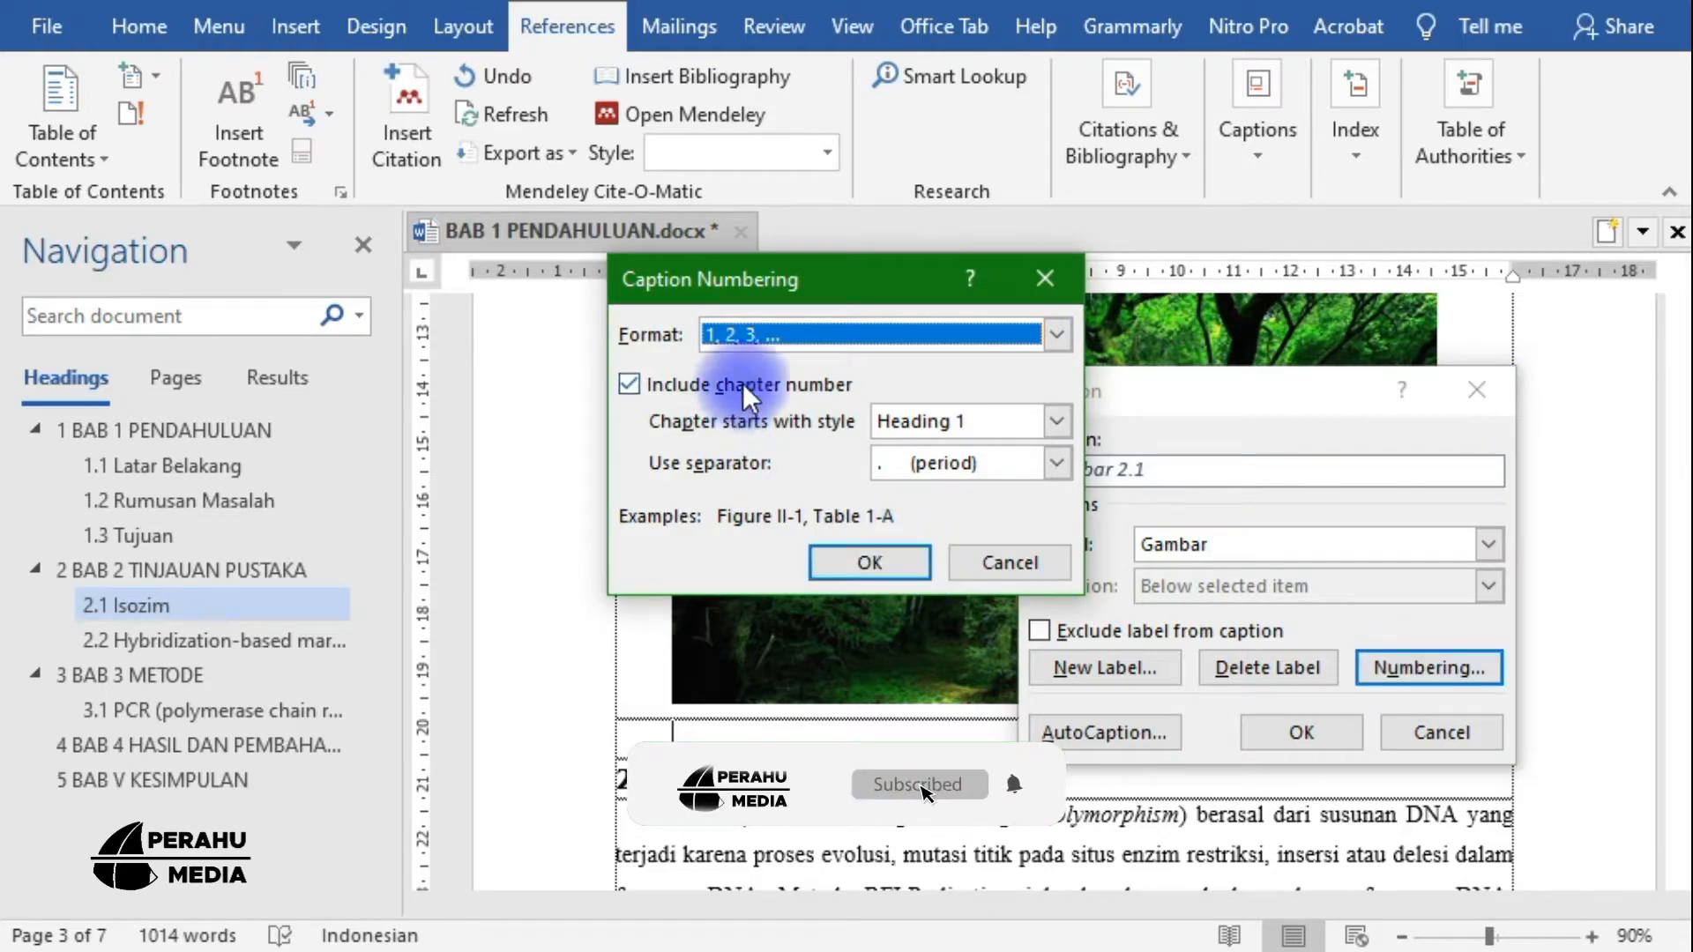
click(990, 561)
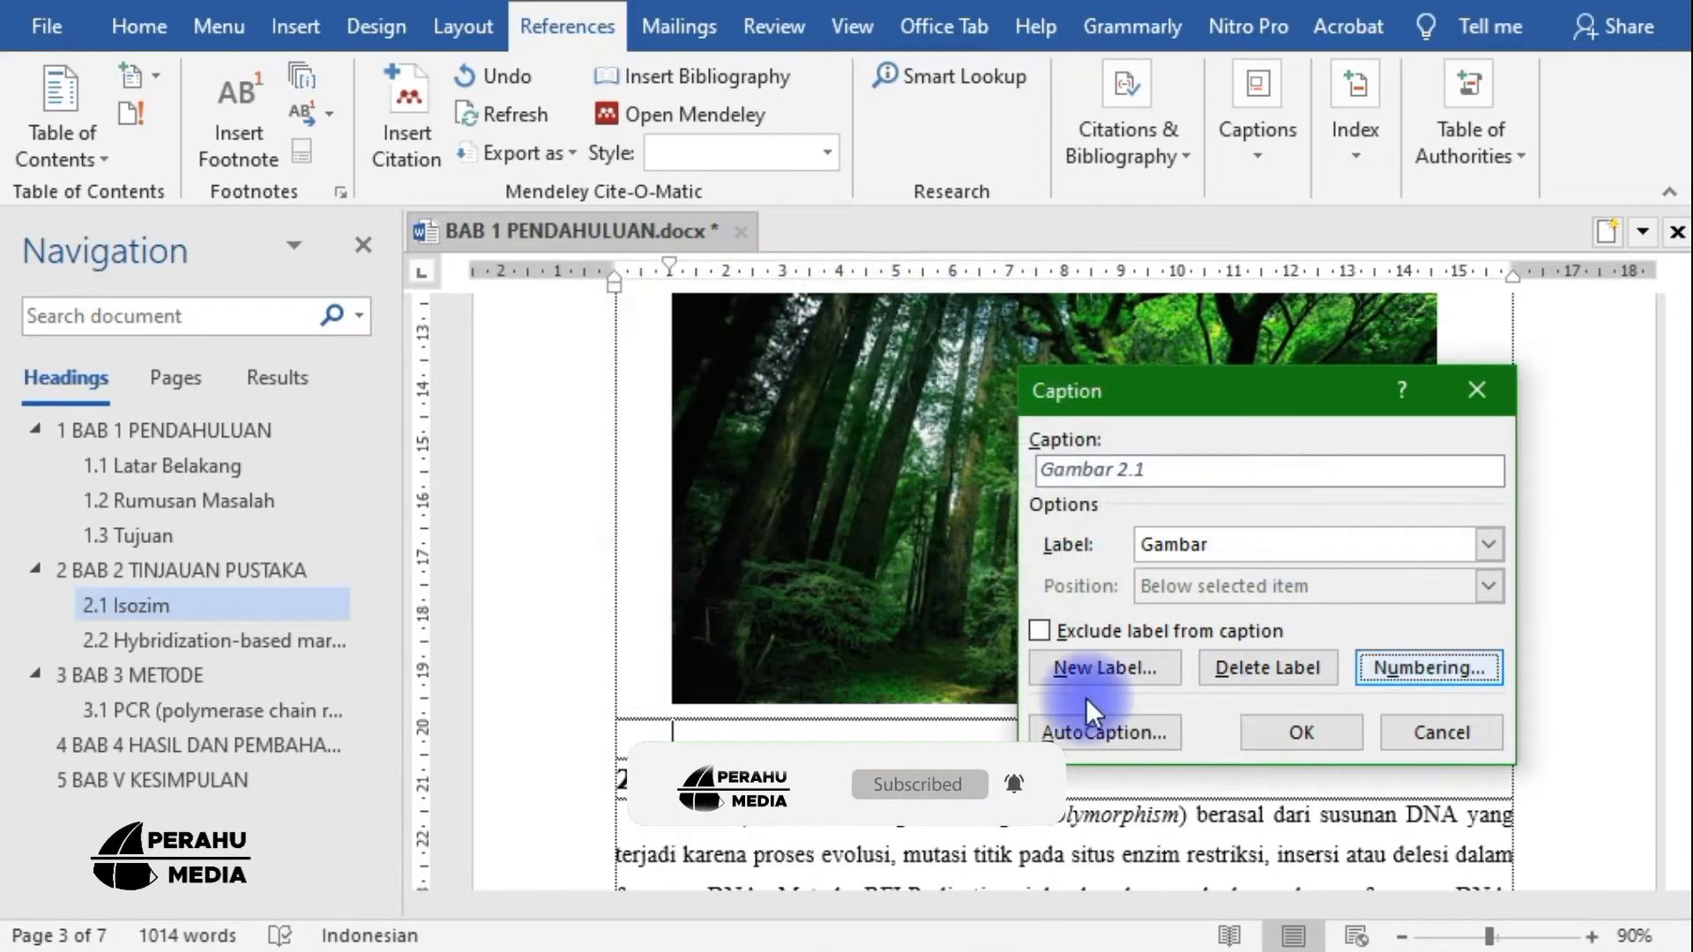
click(1056, 671)
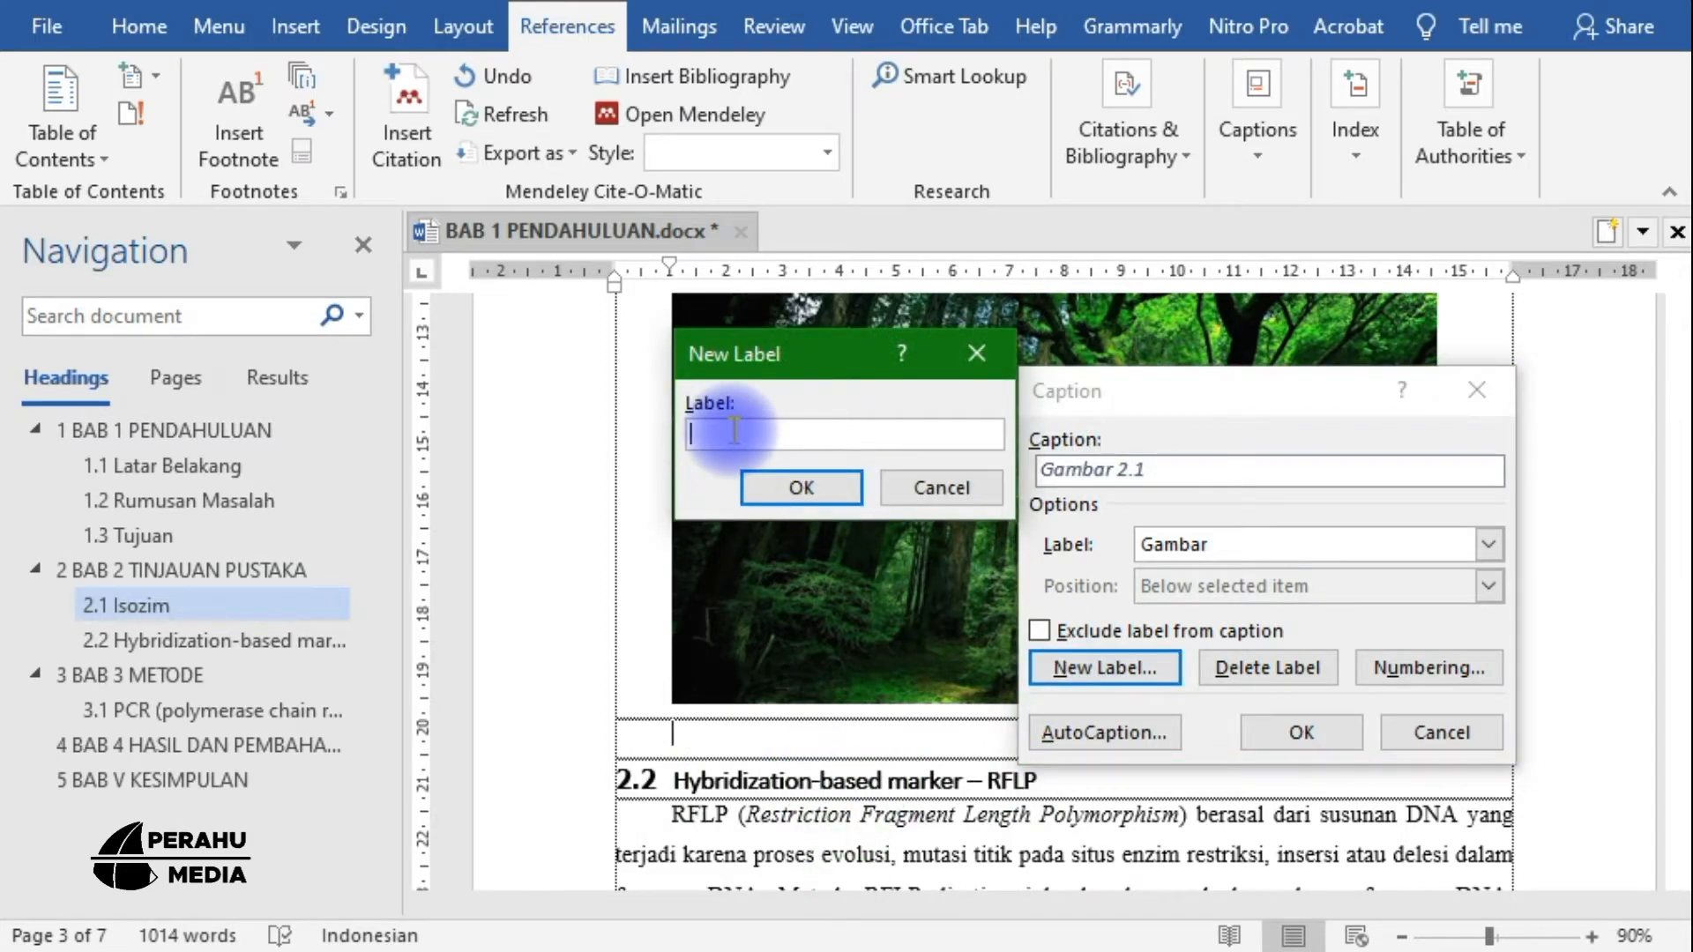
text(Gambar)
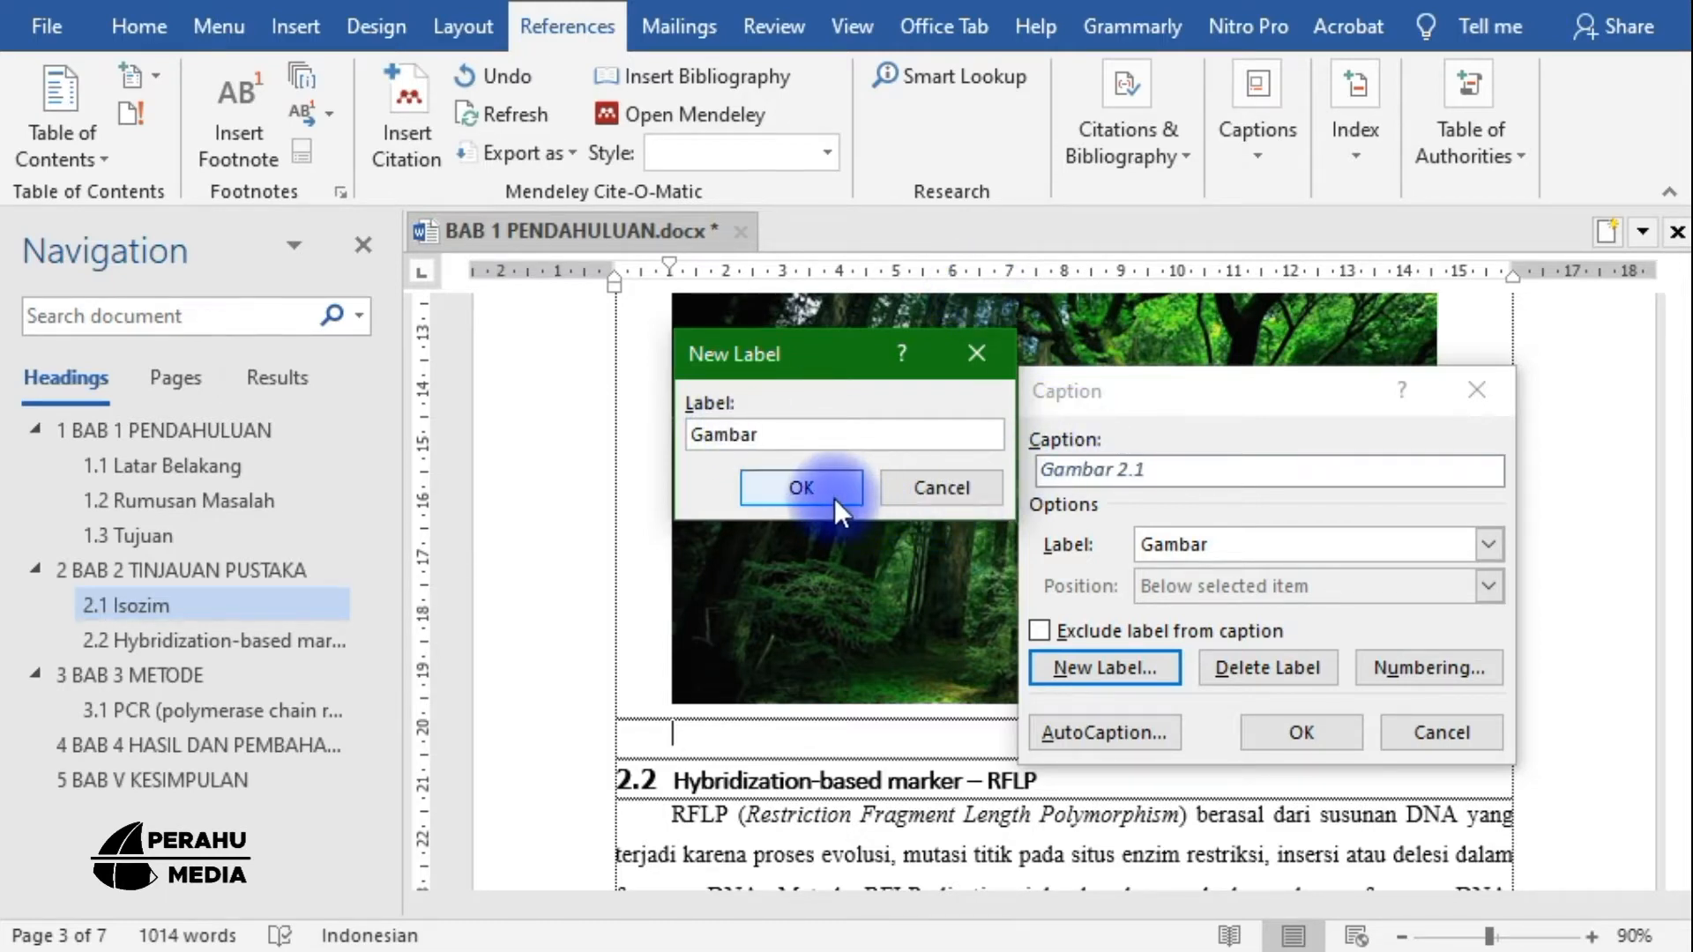
click(932, 490)
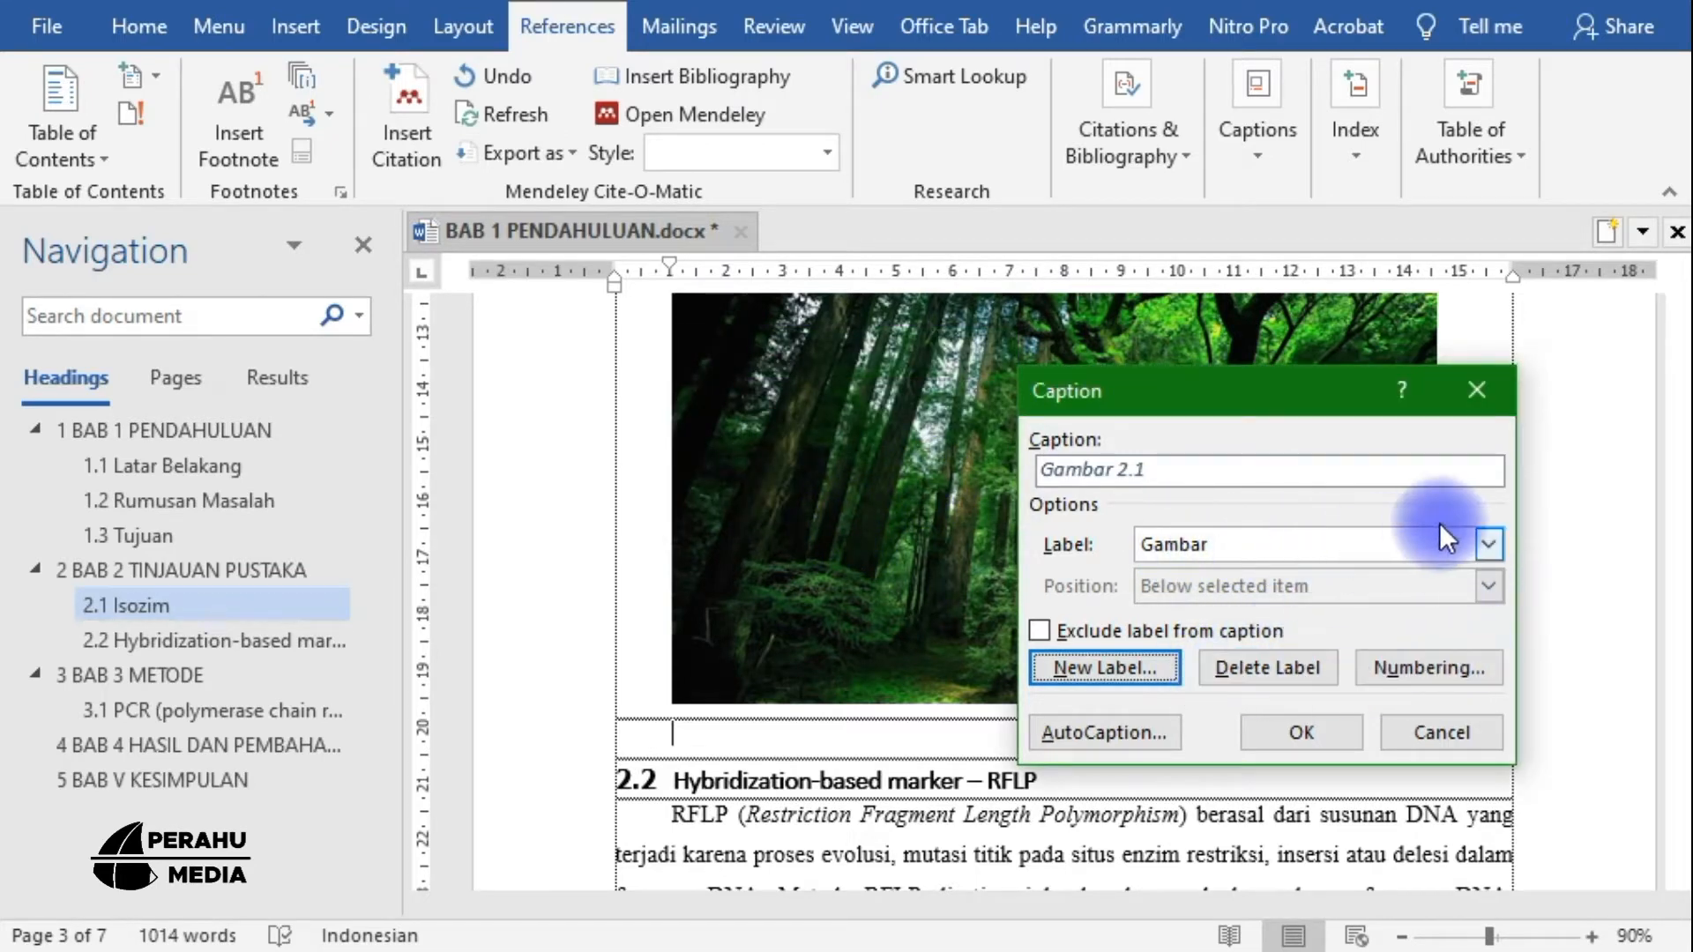
Keep Gambar as the caption label and include the chapter number in the caption numbering
click(1487, 545)
click(1182, 616)
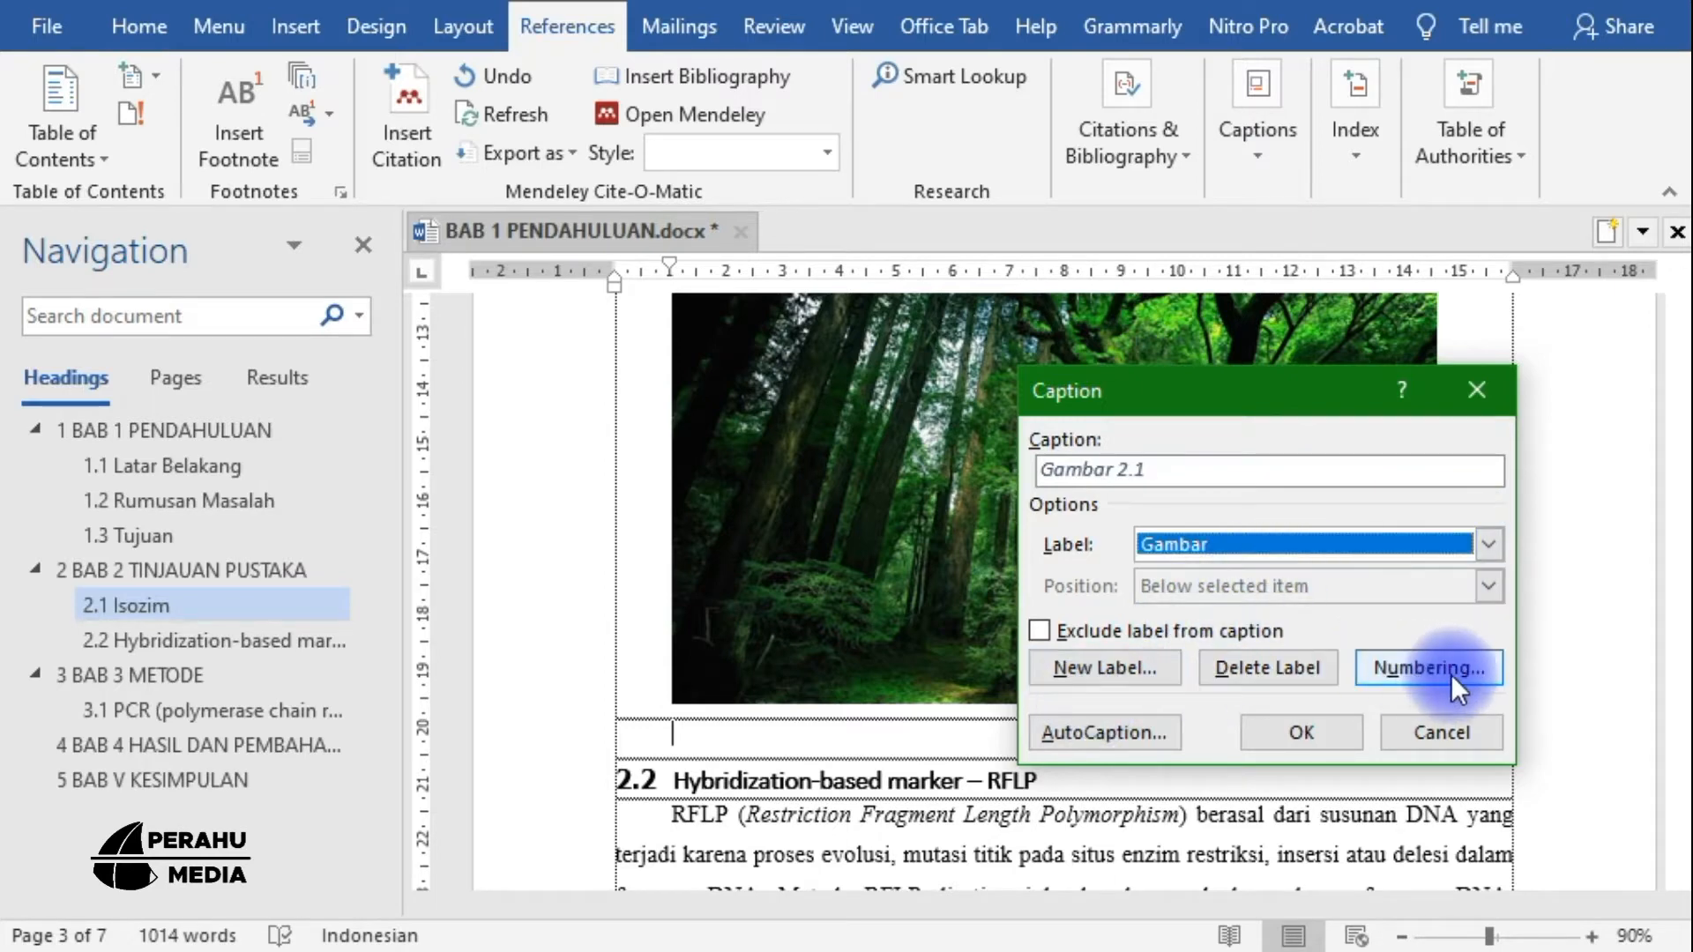
click(1426, 669)
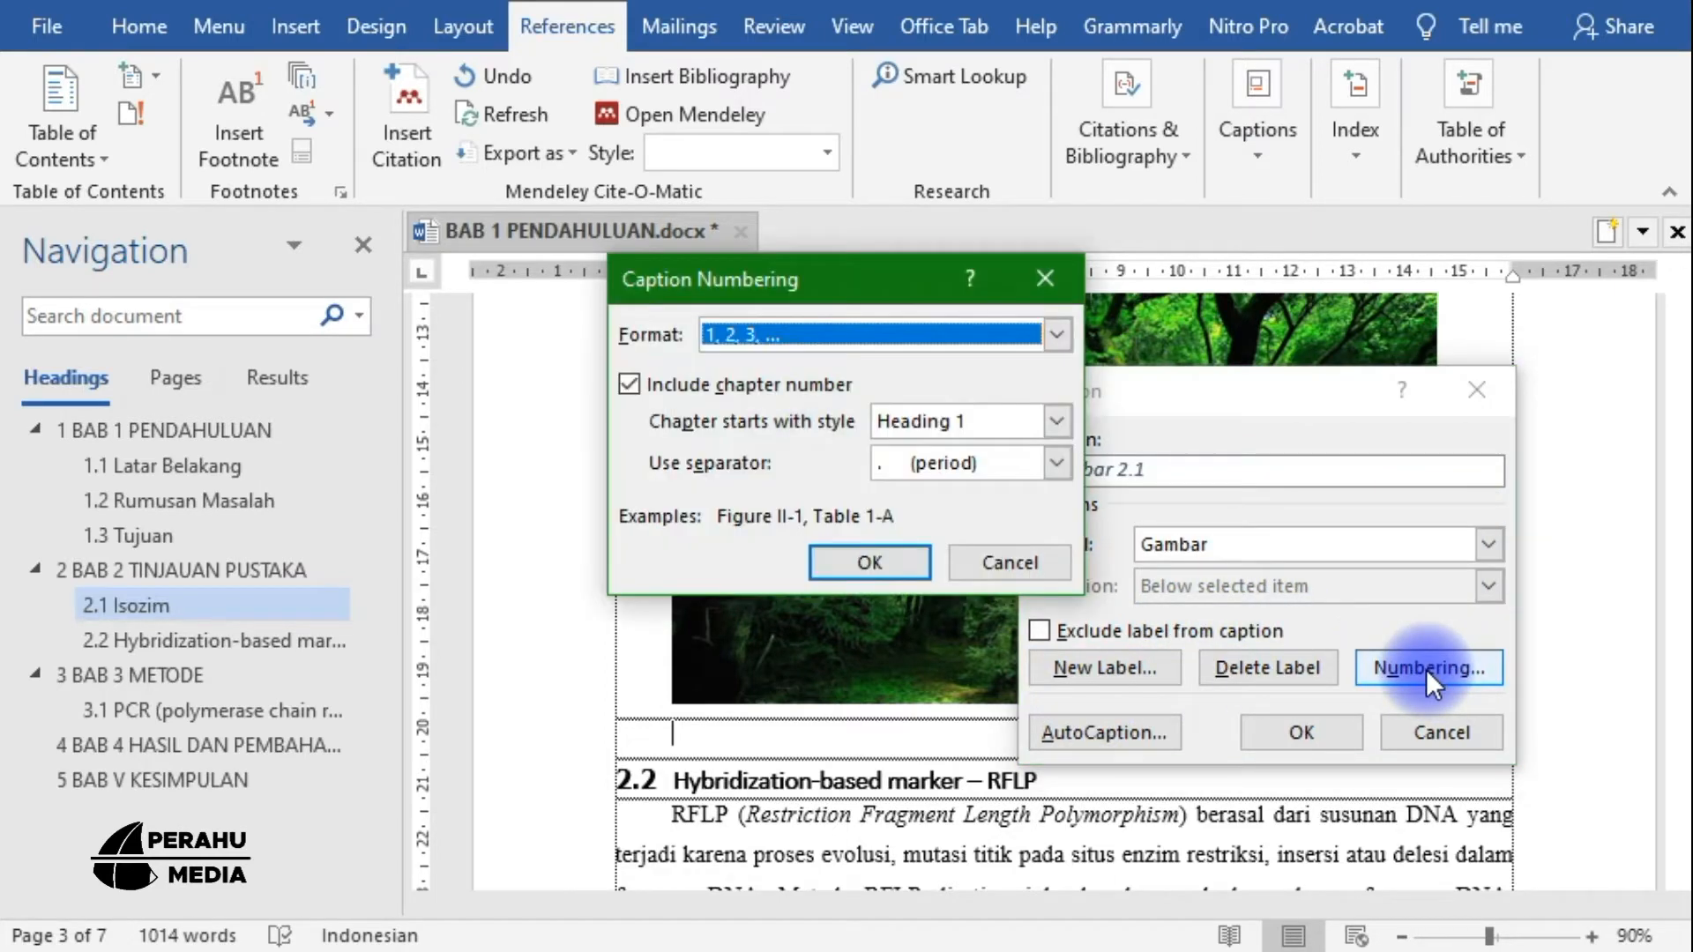
click(630, 385)
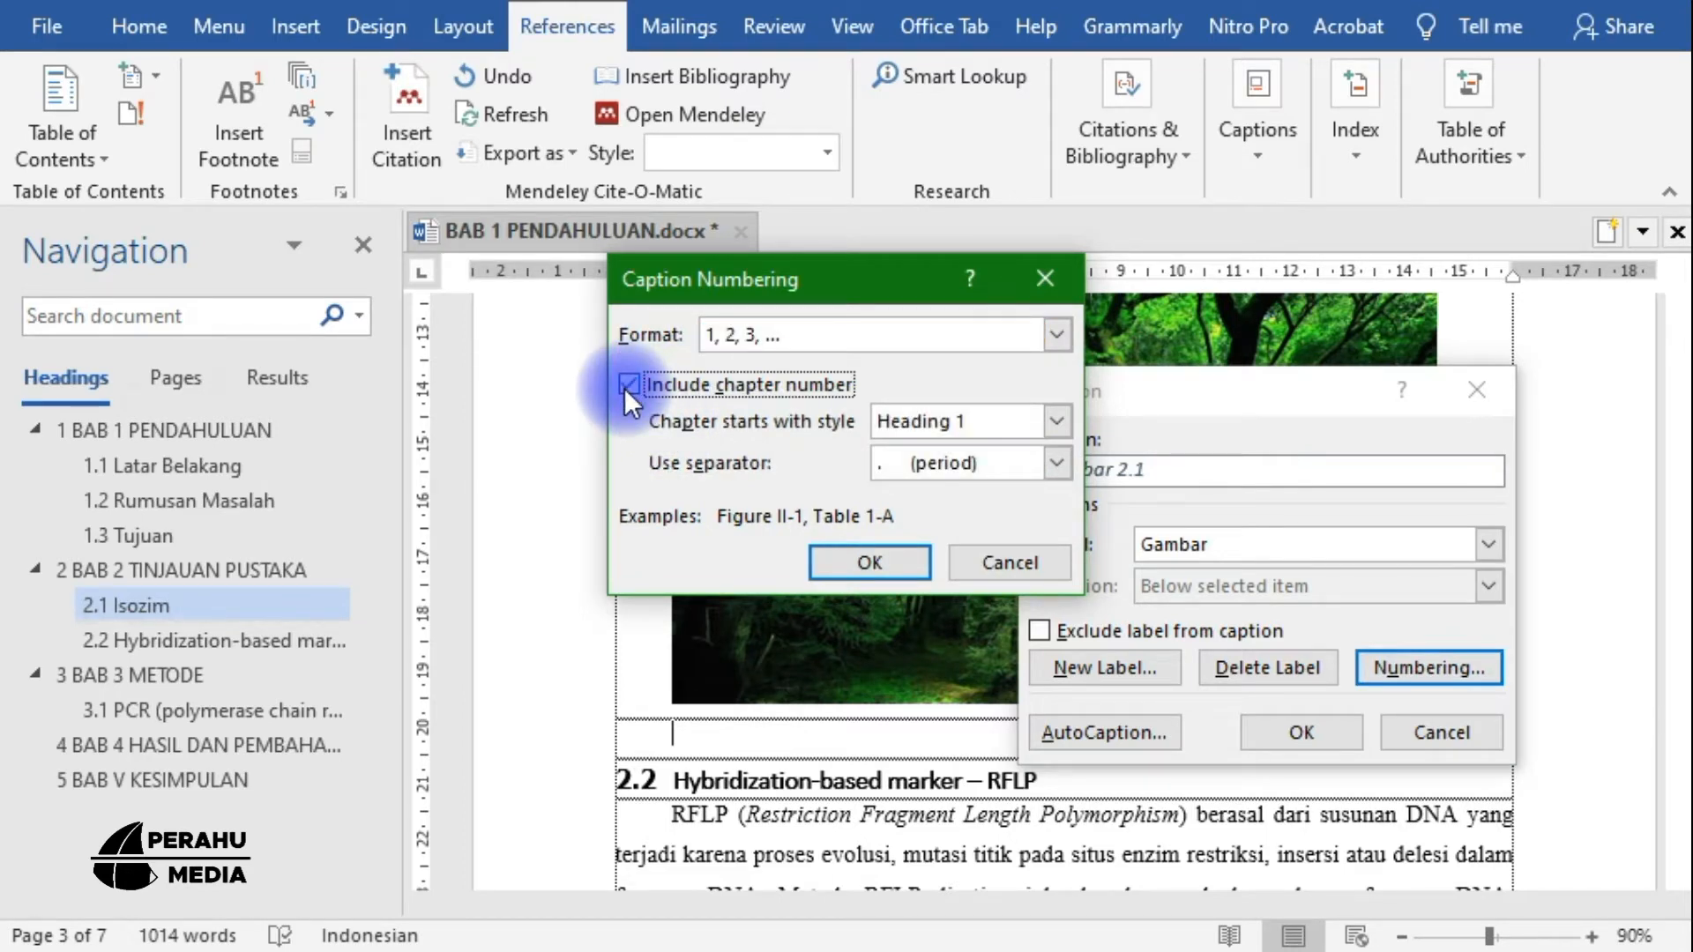
click(626, 386)
click(626, 387)
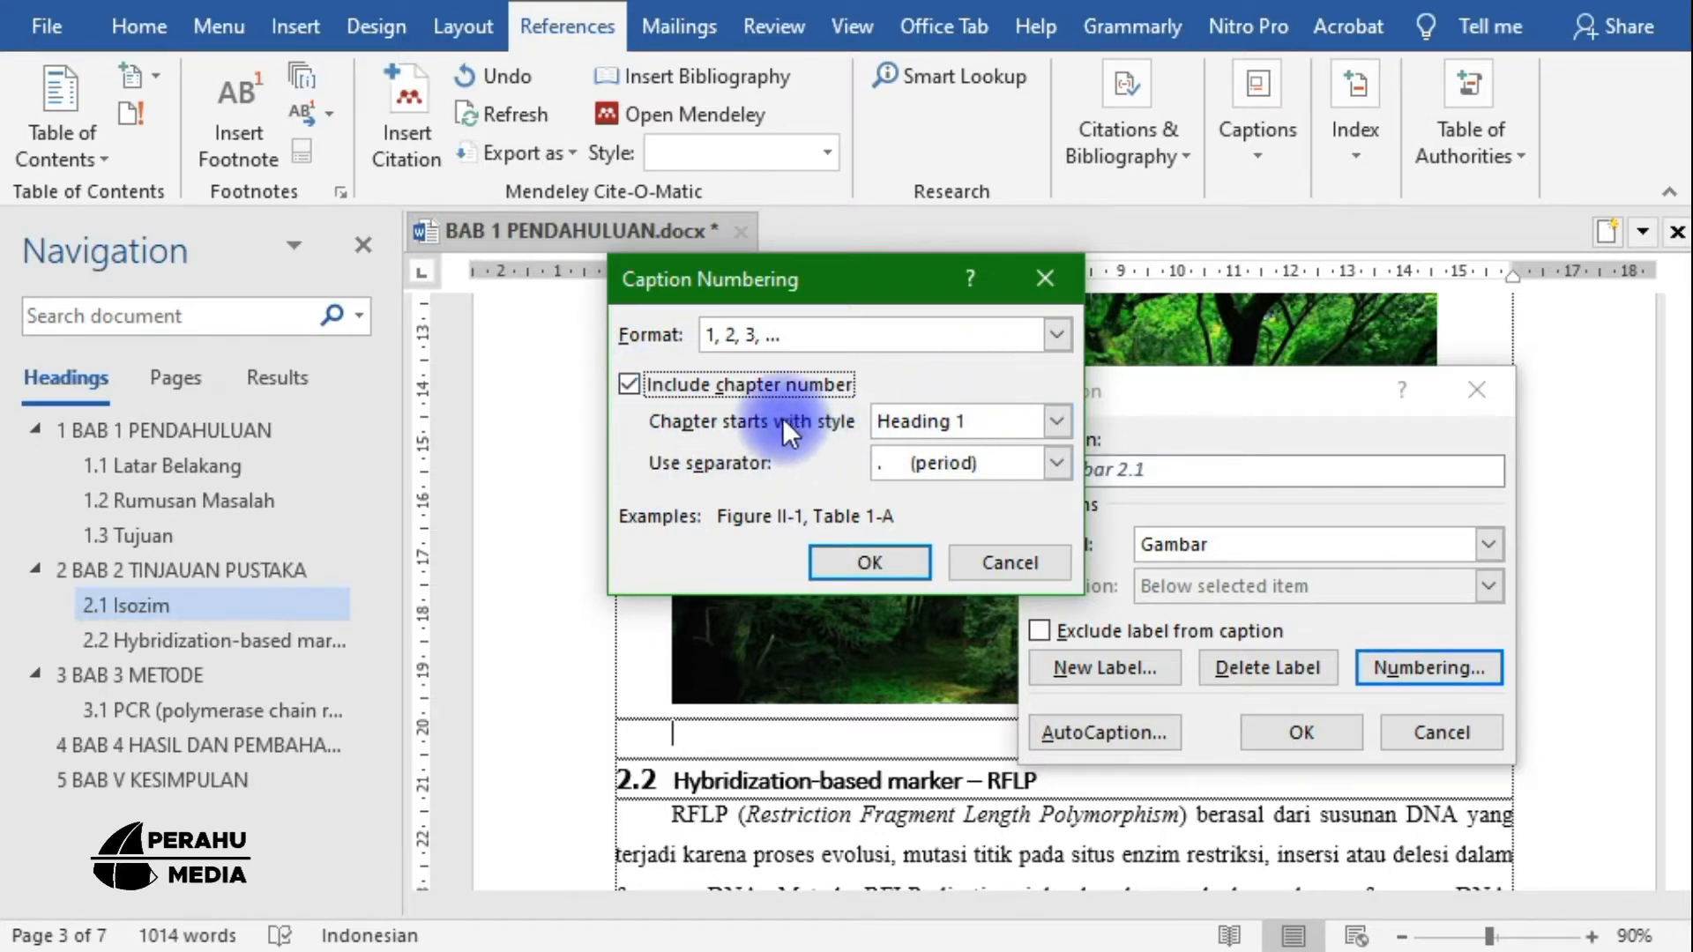
Take the caption's chapter number from the Heading 1 style, use a period as separator, and apply the numbering settings
click(1057, 419)
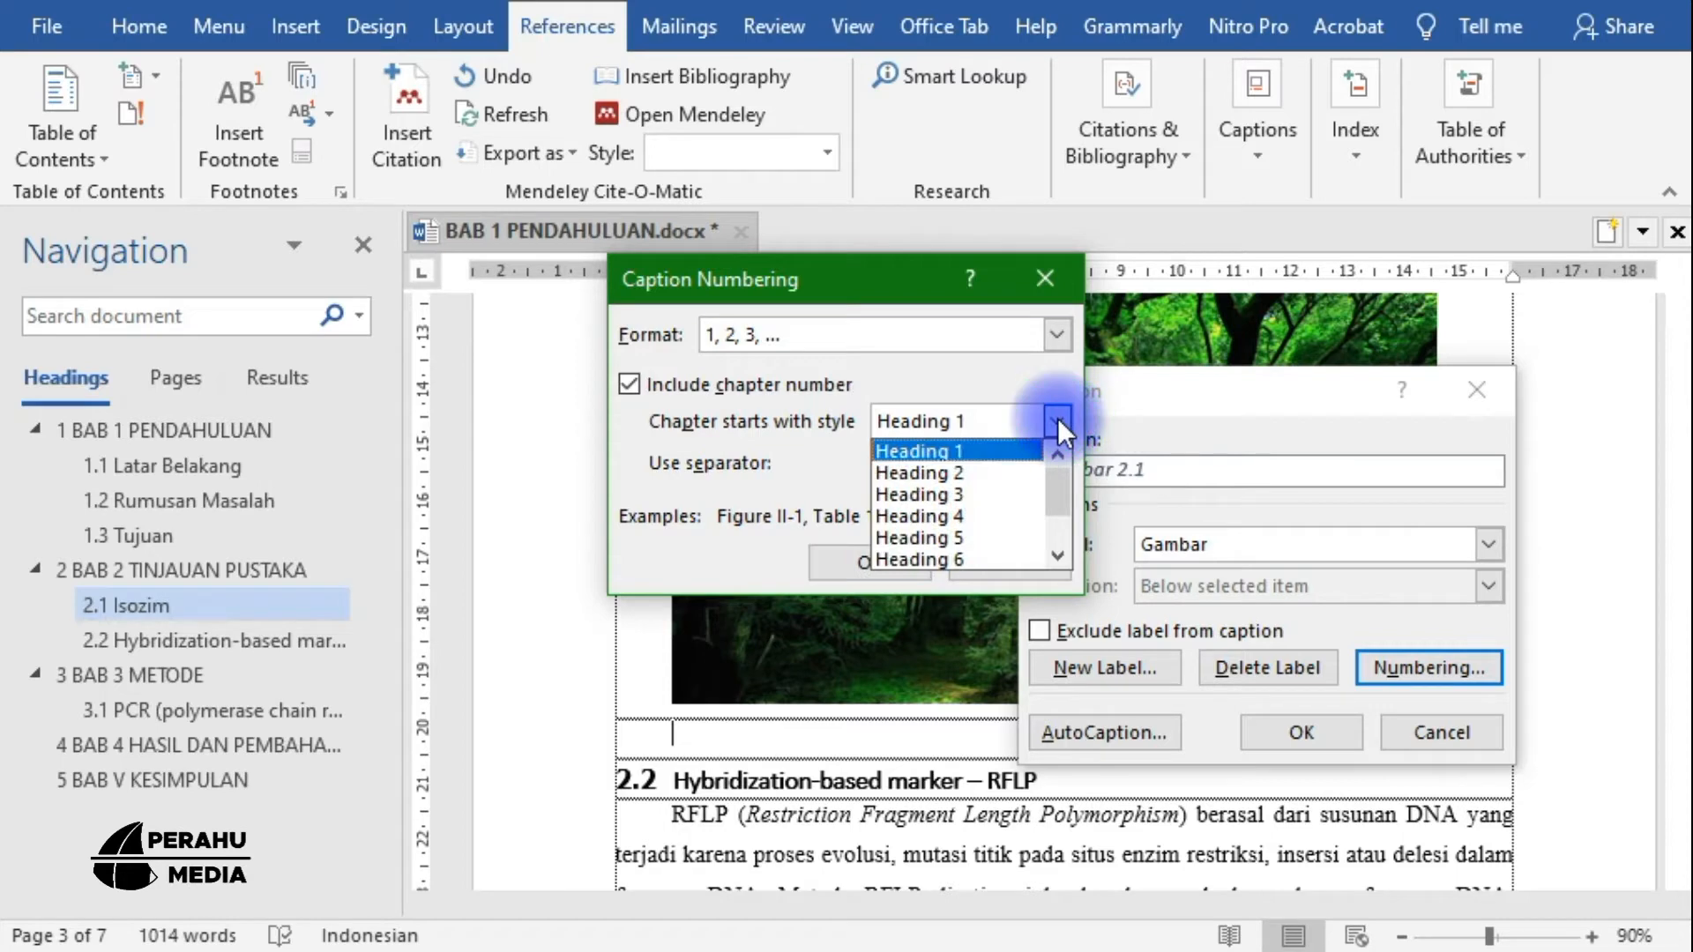
click(907, 452)
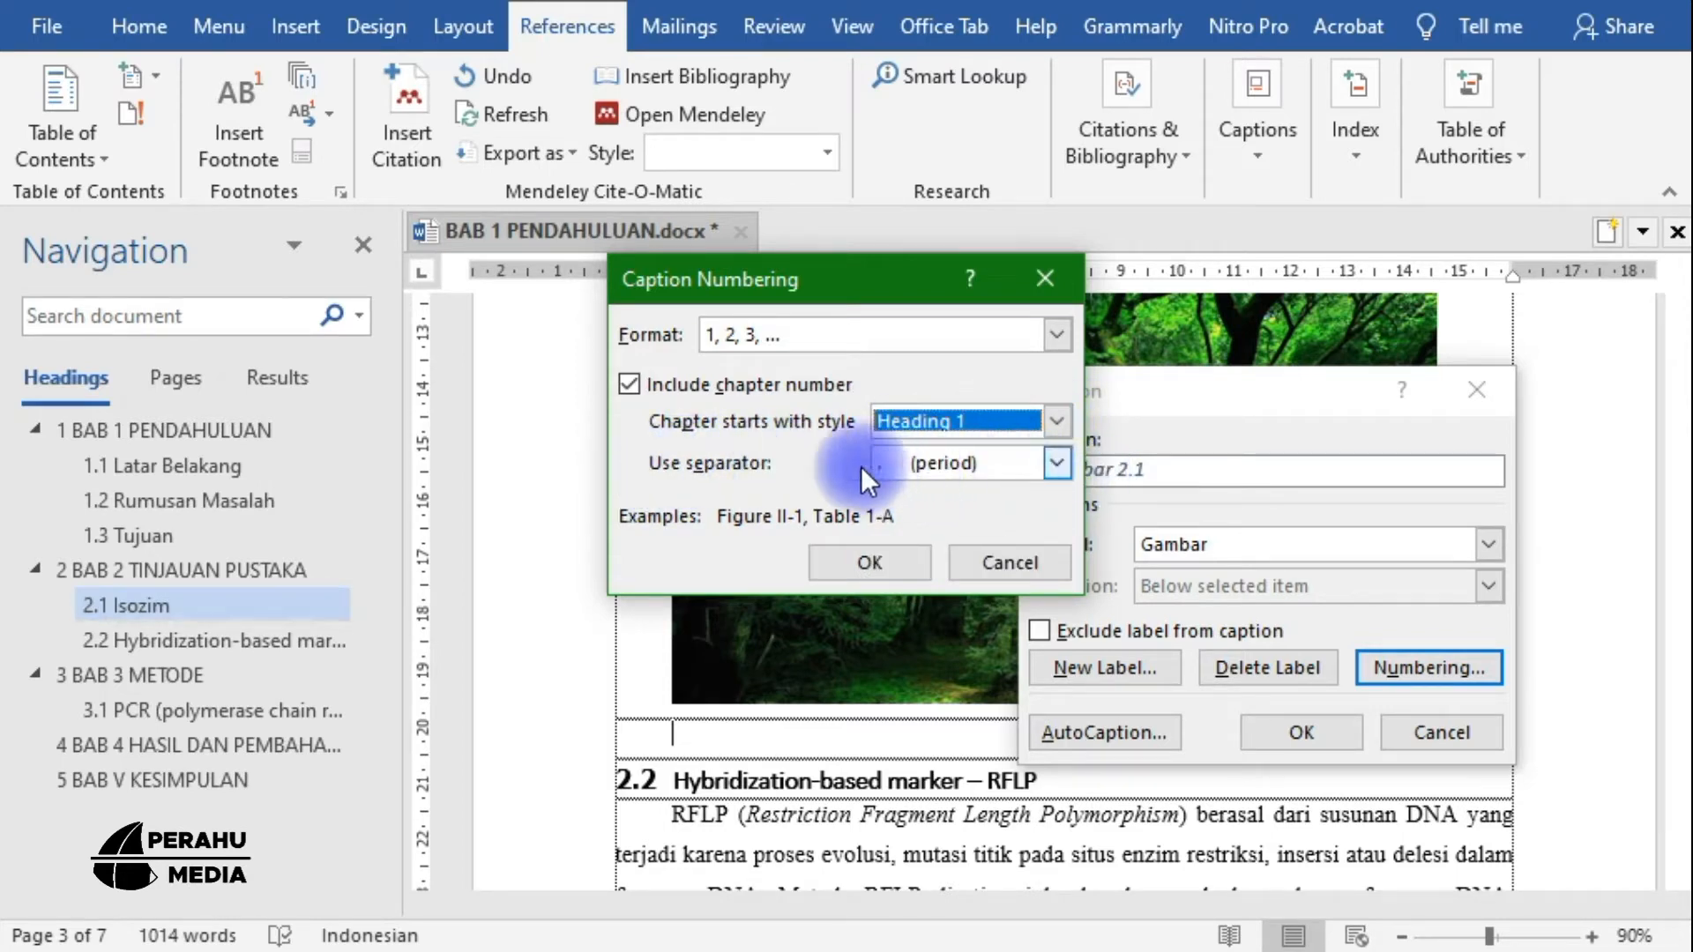
click(1057, 464)
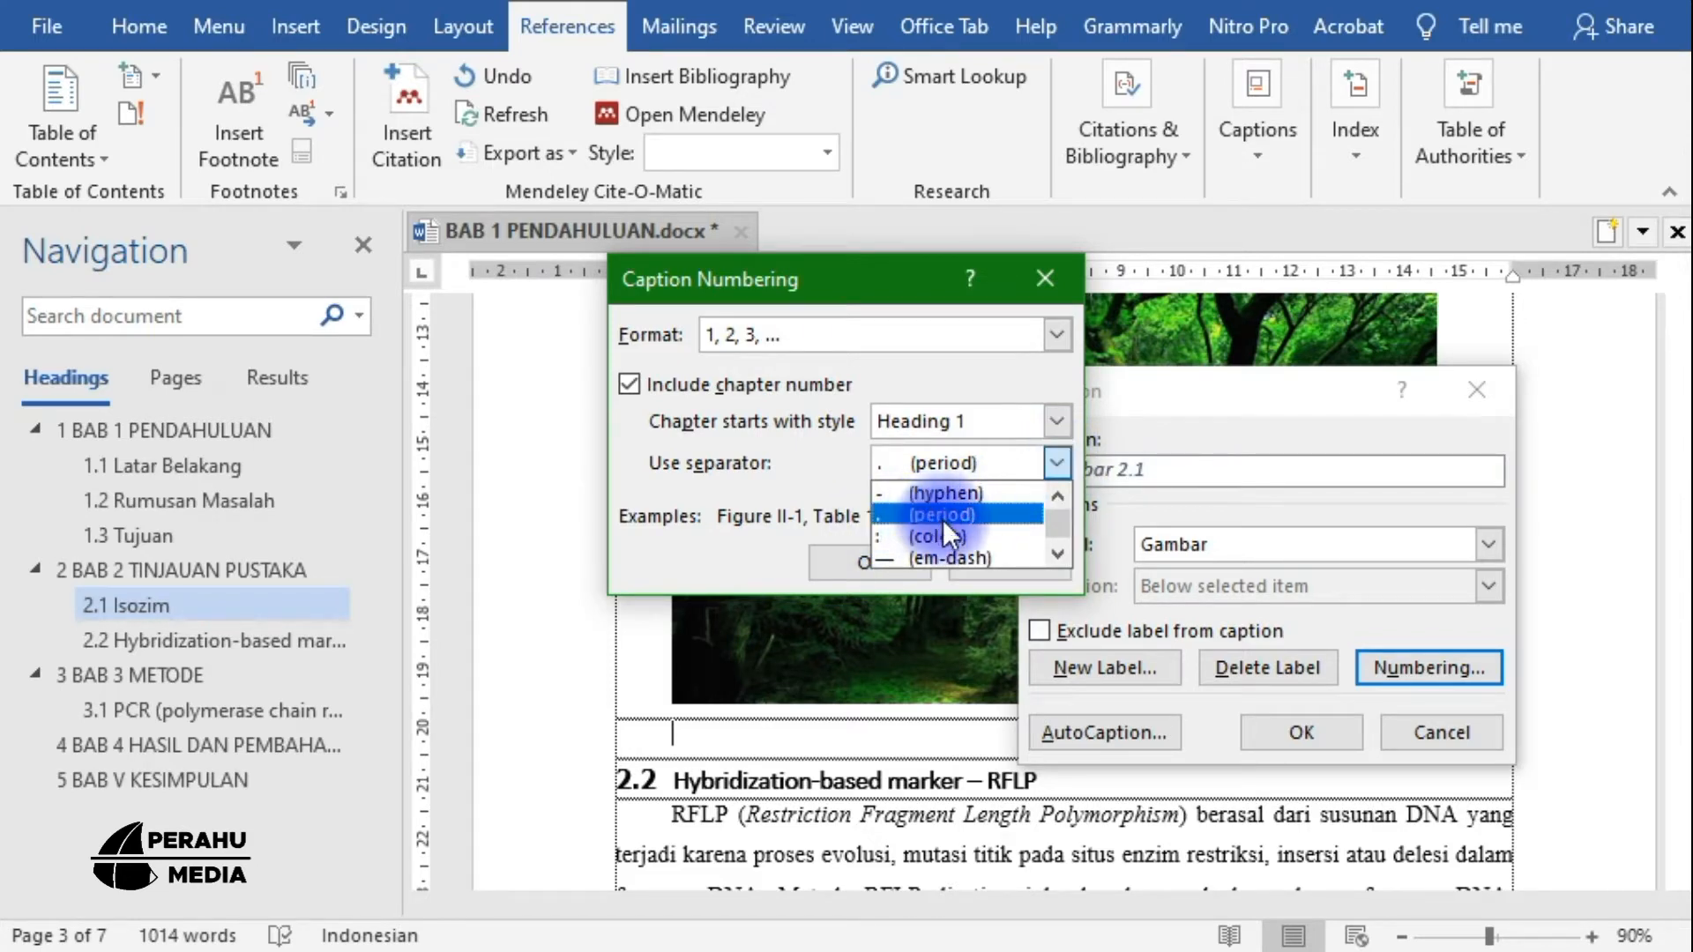
scroll(940, 525, down, 1)
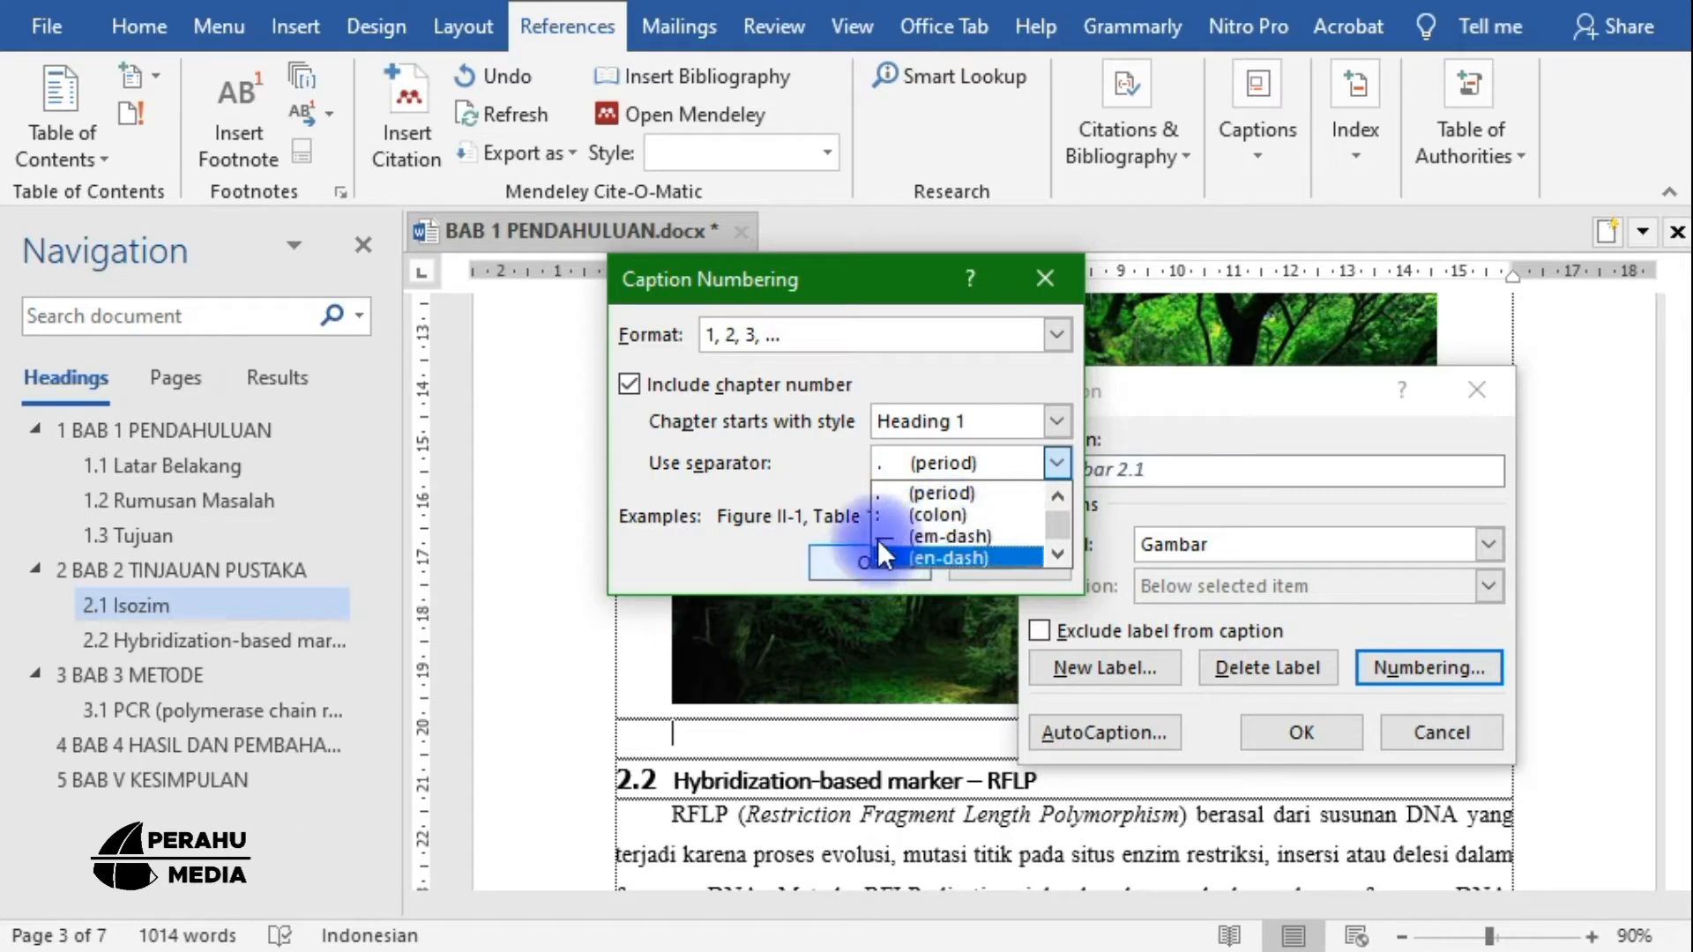
click(933, 491)
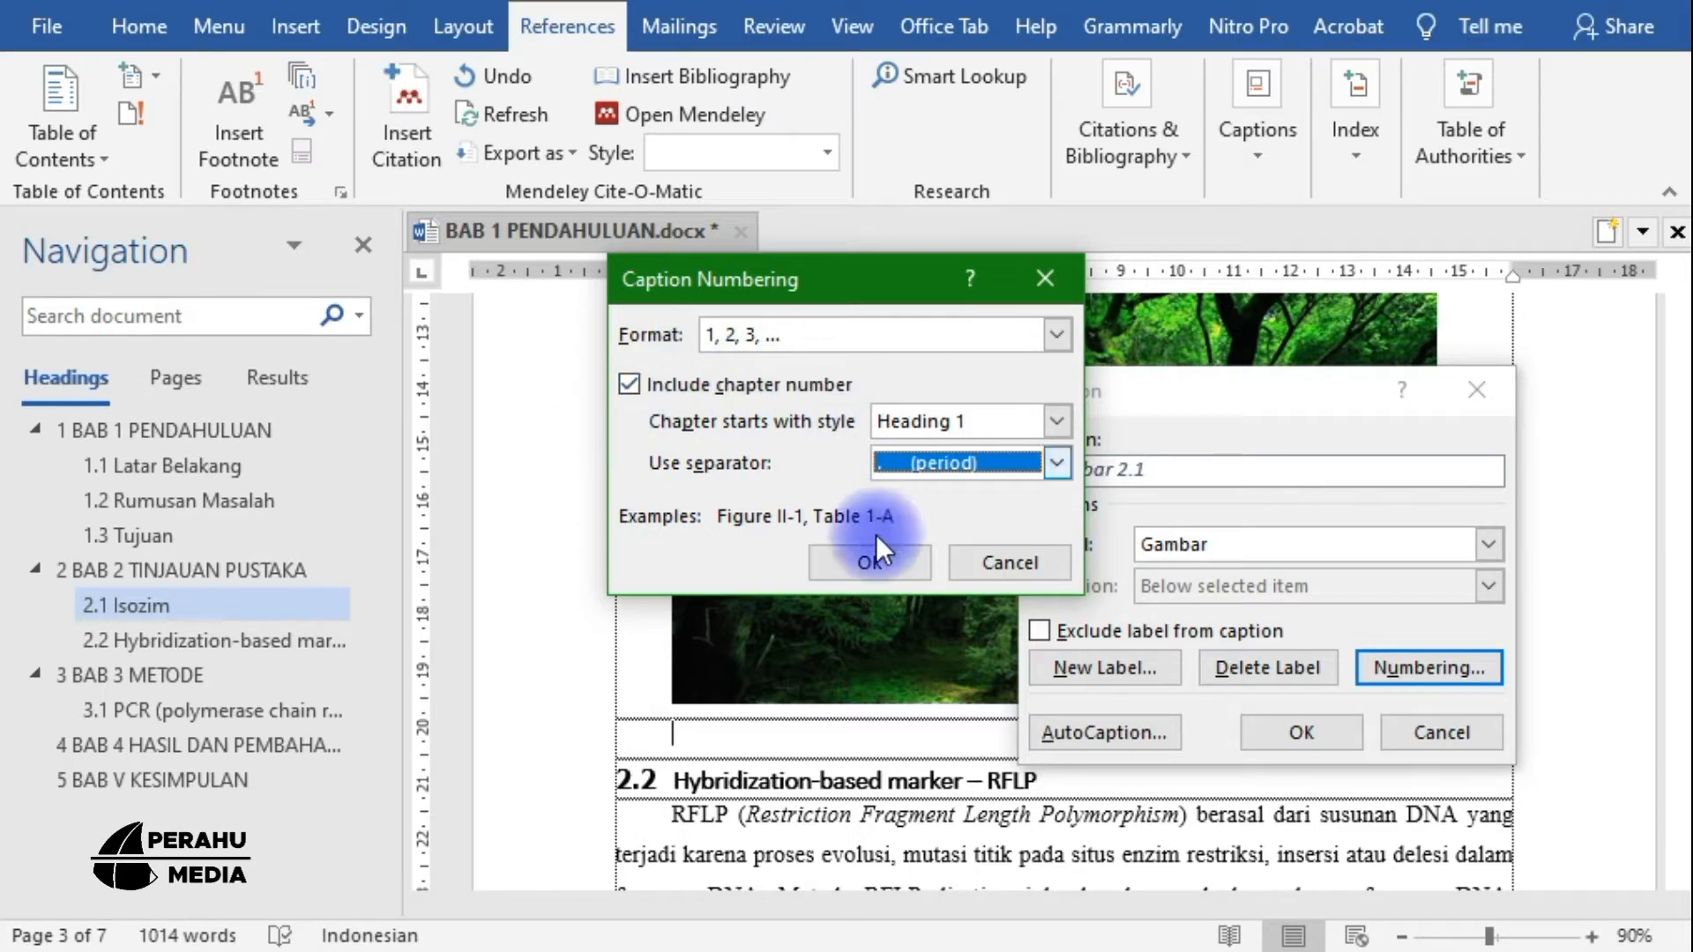
click(844, 565)
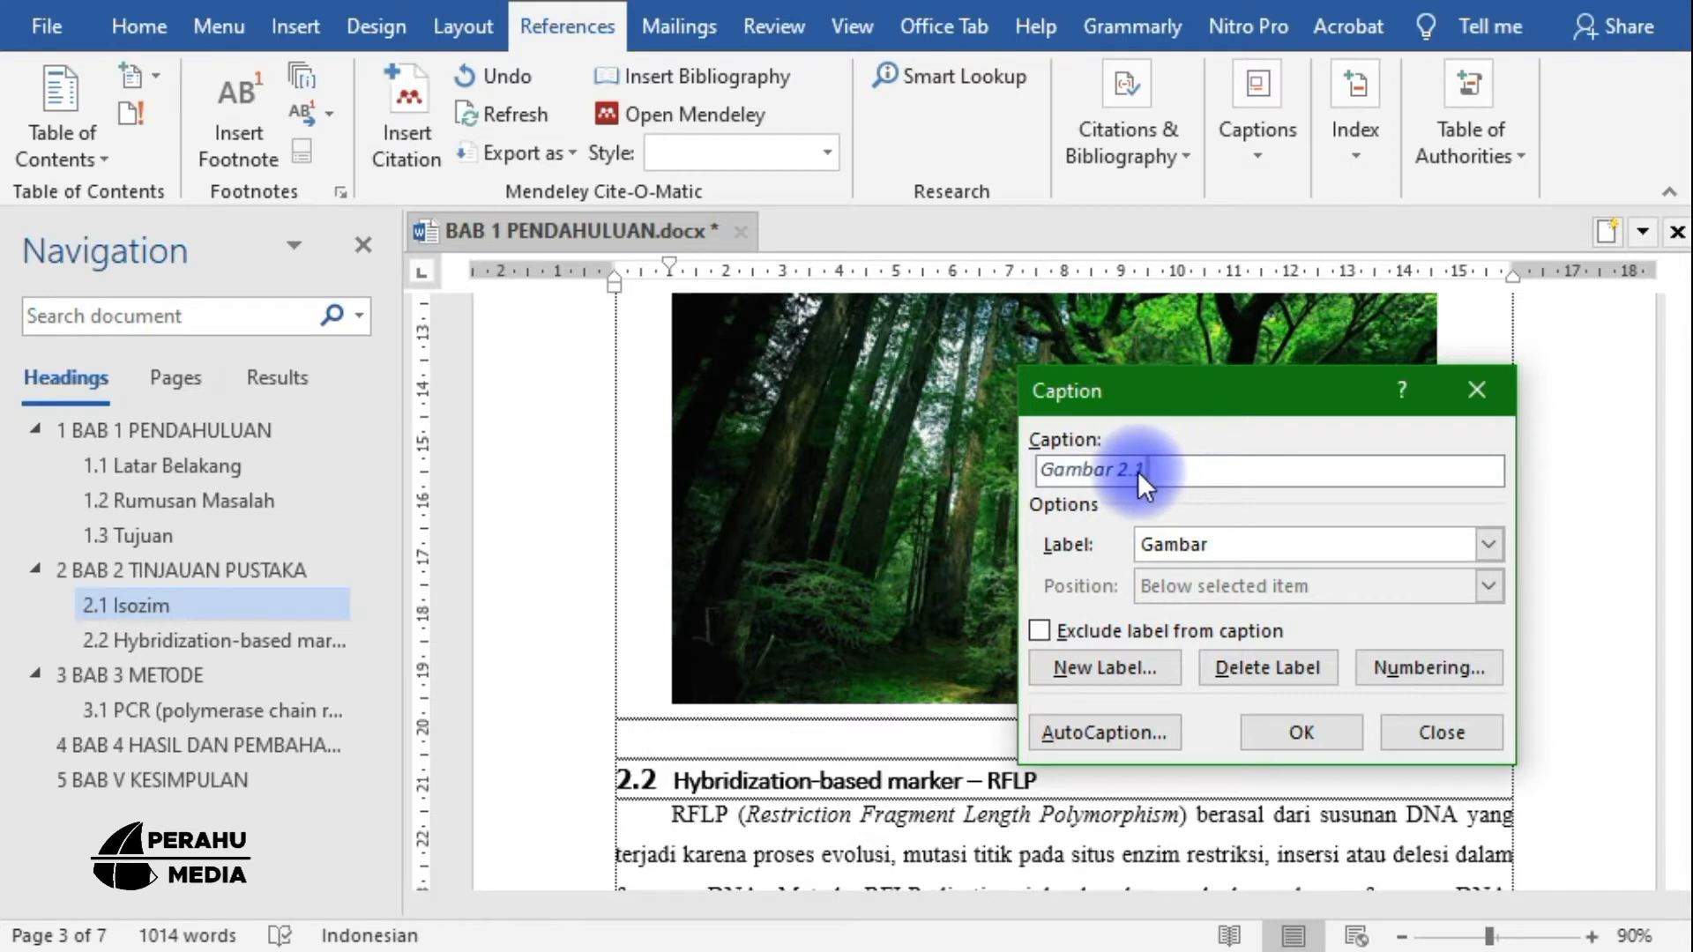
Add the text "Hutan hijau dengan pepohonan besar." after Gambar 2.1 and insert the caption below the picture
click(1163, 471)
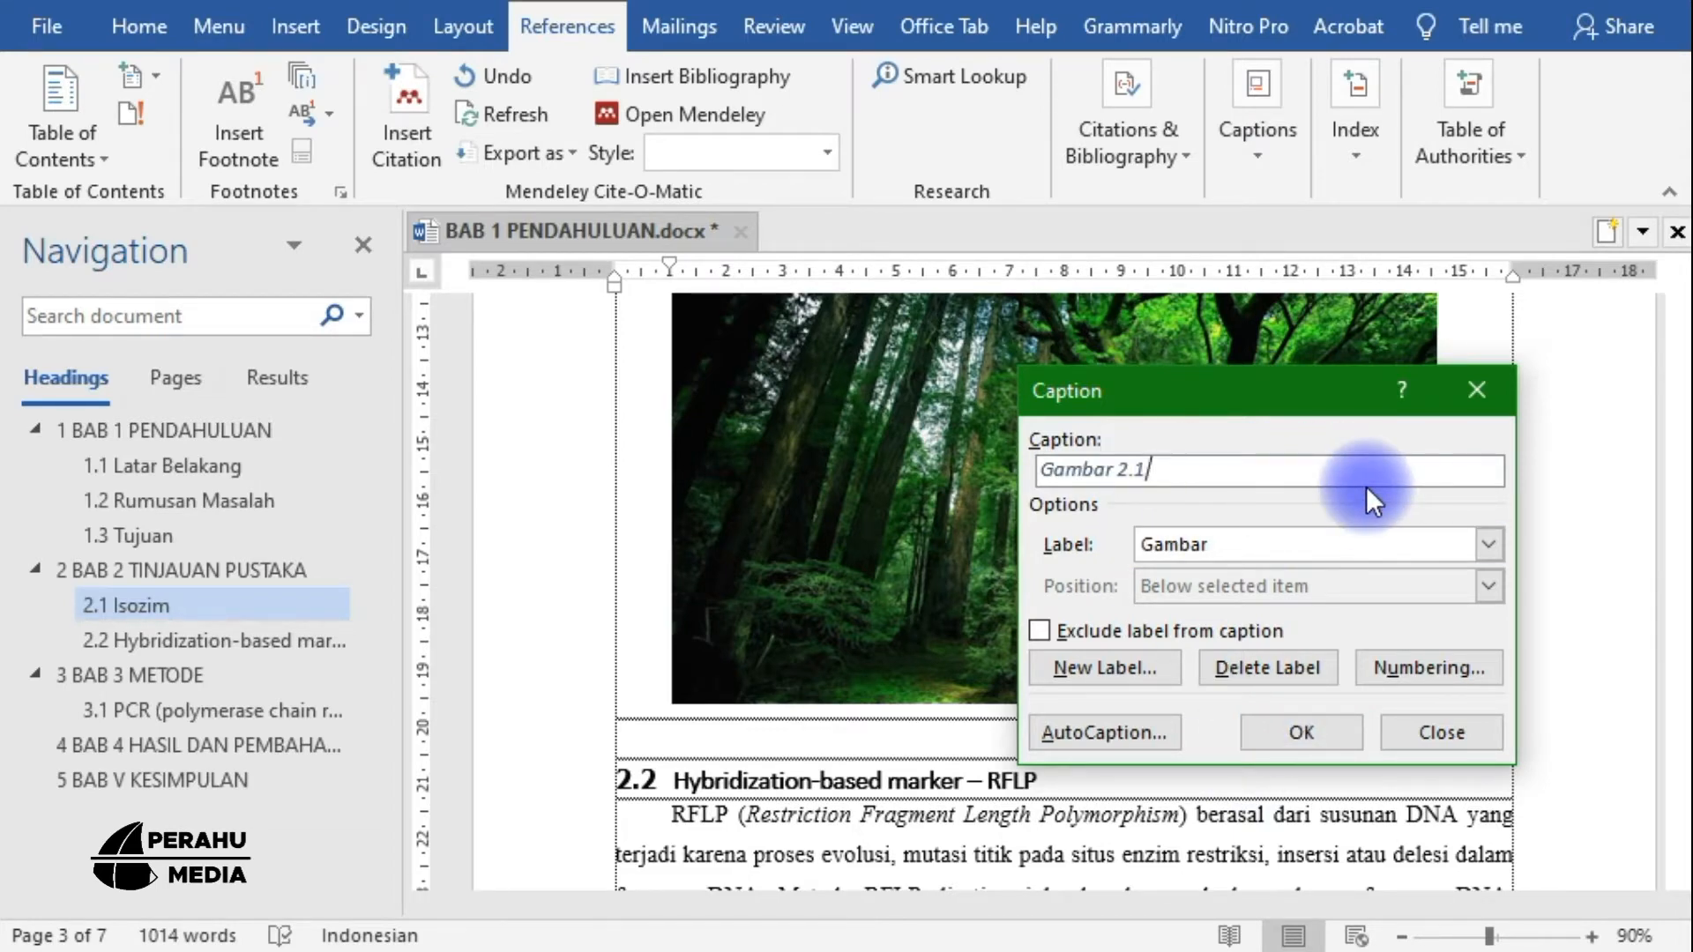
text(Hutan hijau)
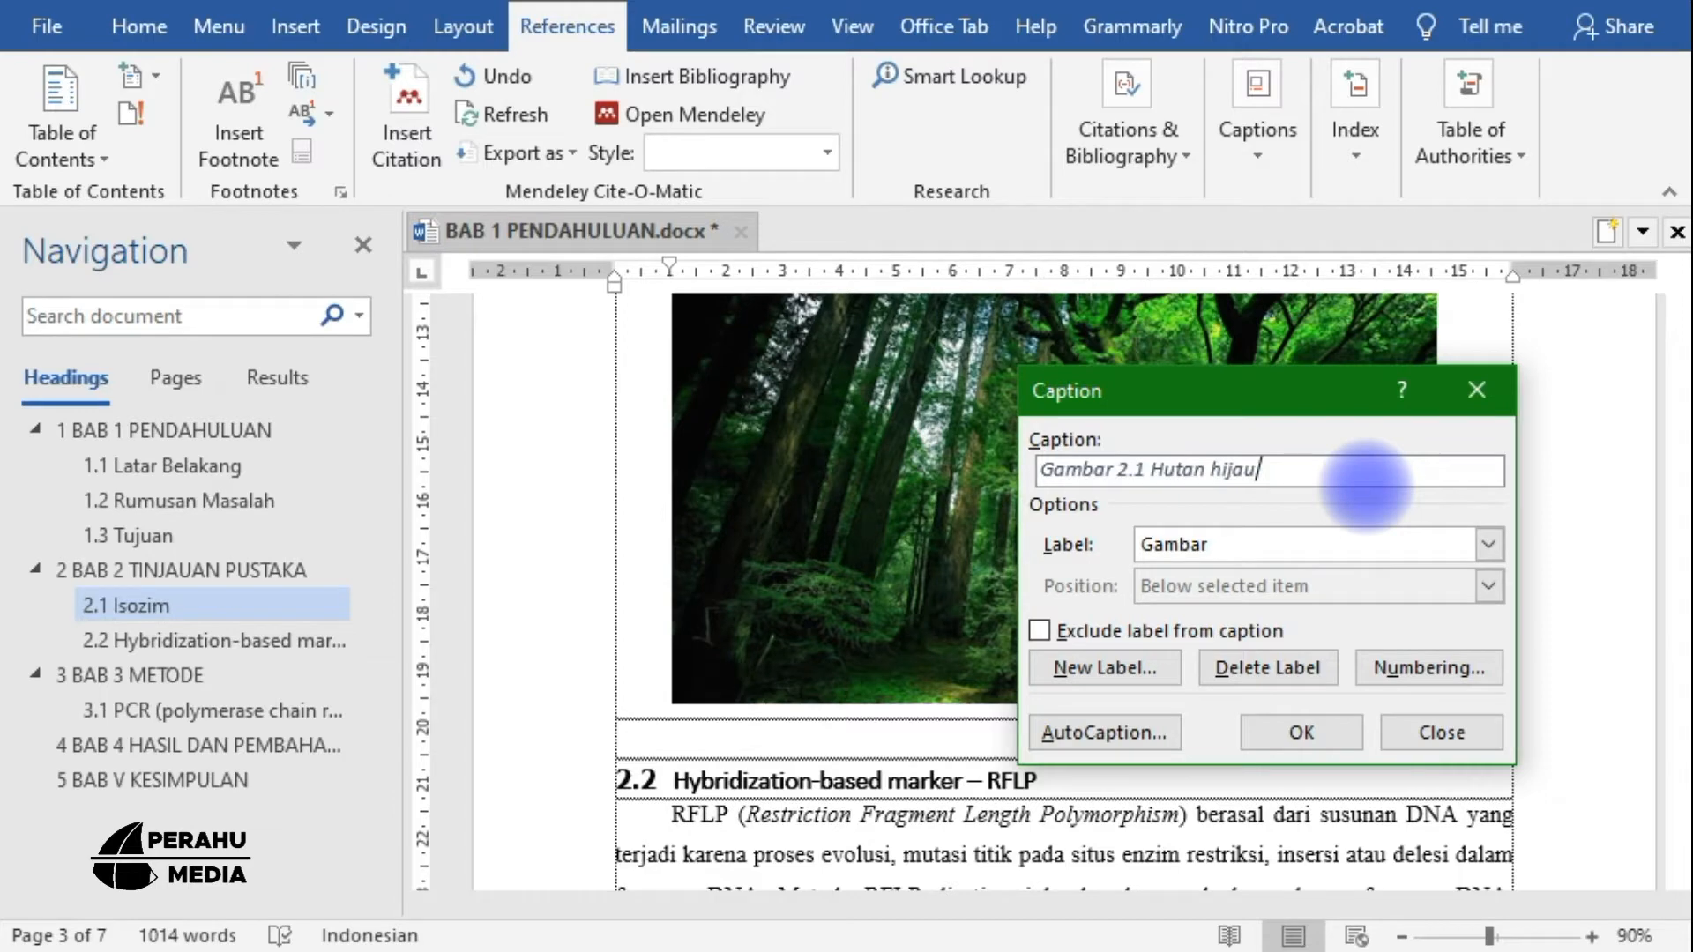
text( dengan pepohonan)
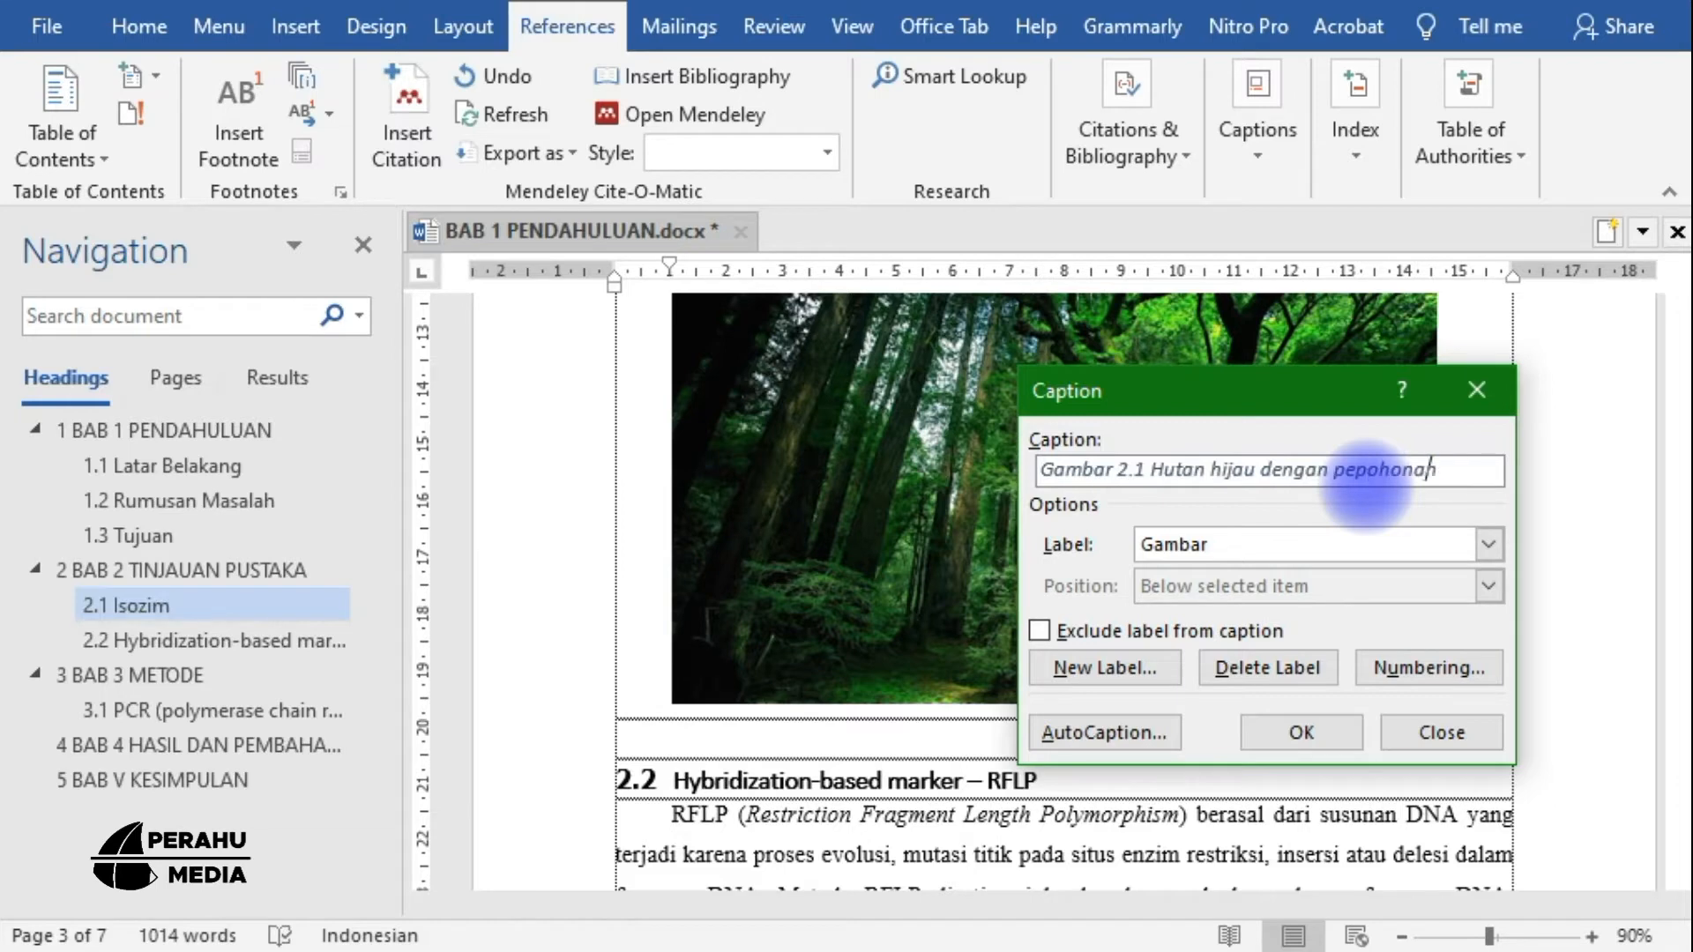
text( besar.)
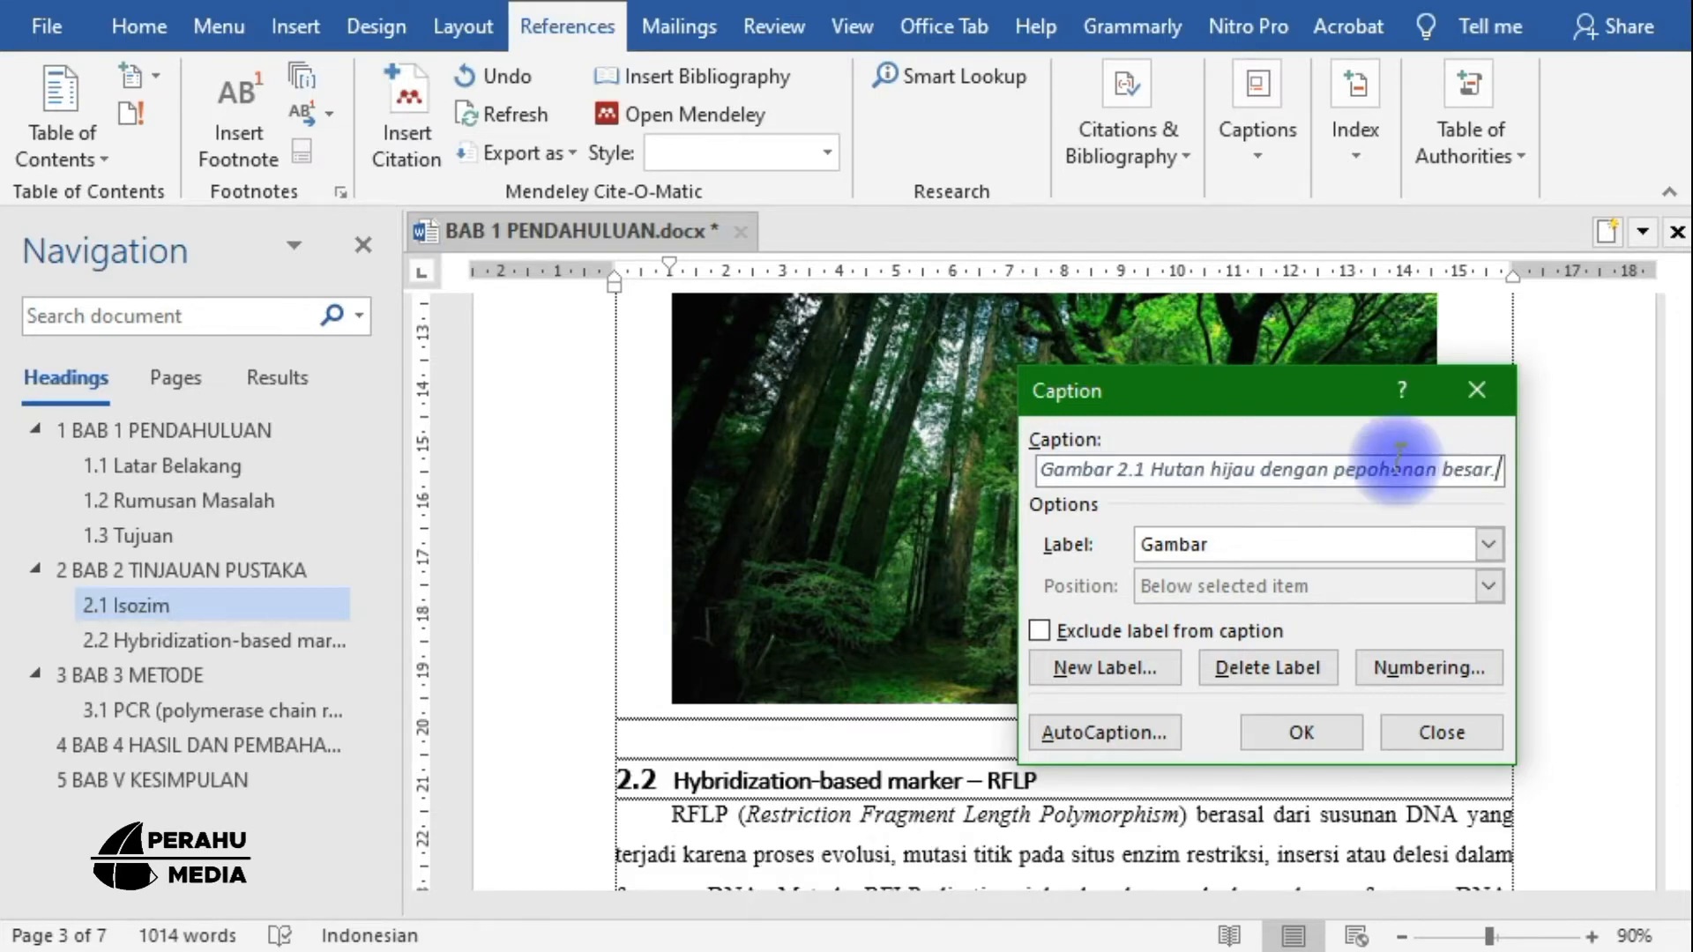
click(1302, 732)
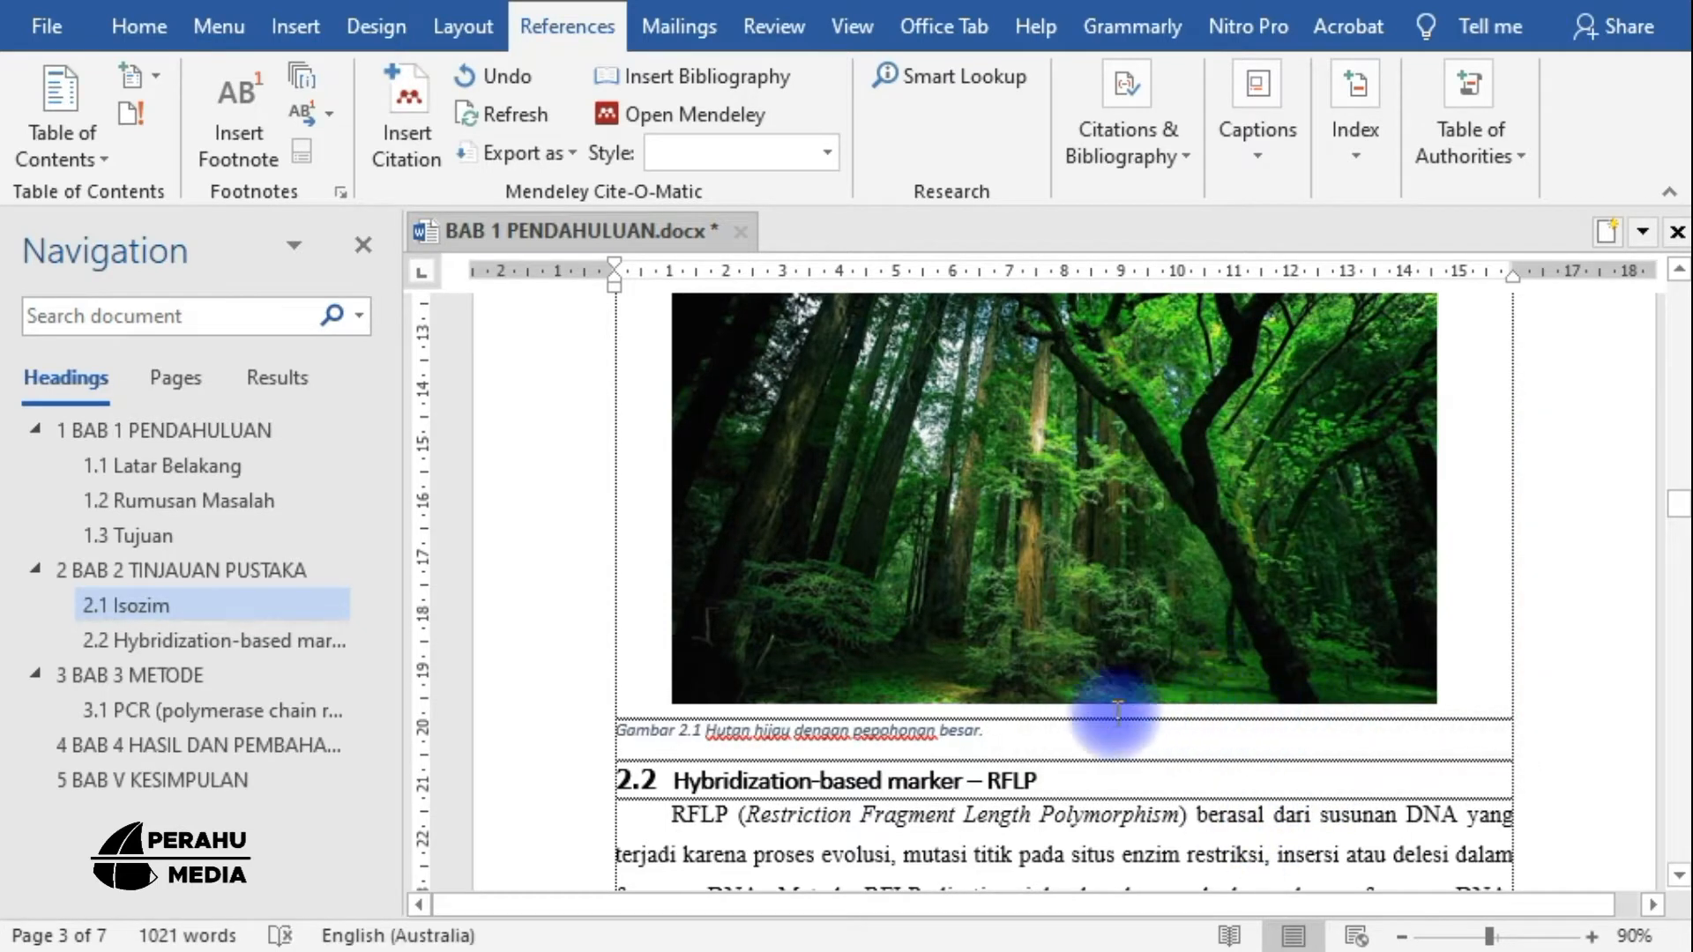
Set the proofing language of the whole Gambar 2.1 caption to Indonesian
scroll(819, 679, down, 3)
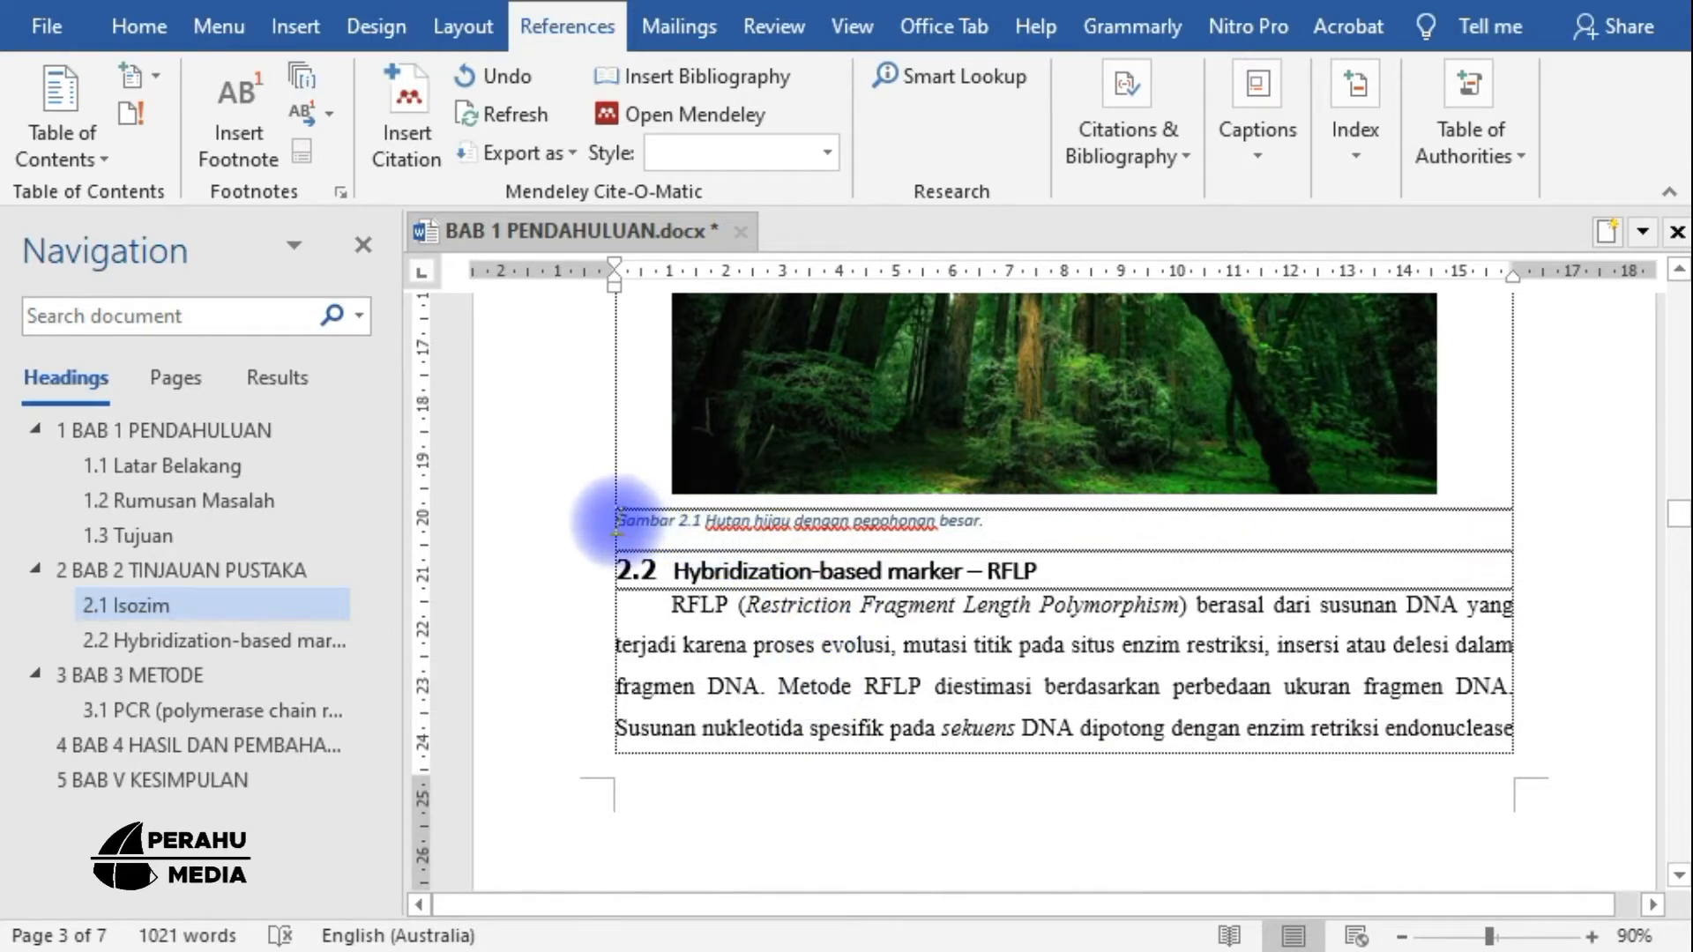
drag(617, 522, 991, 529)
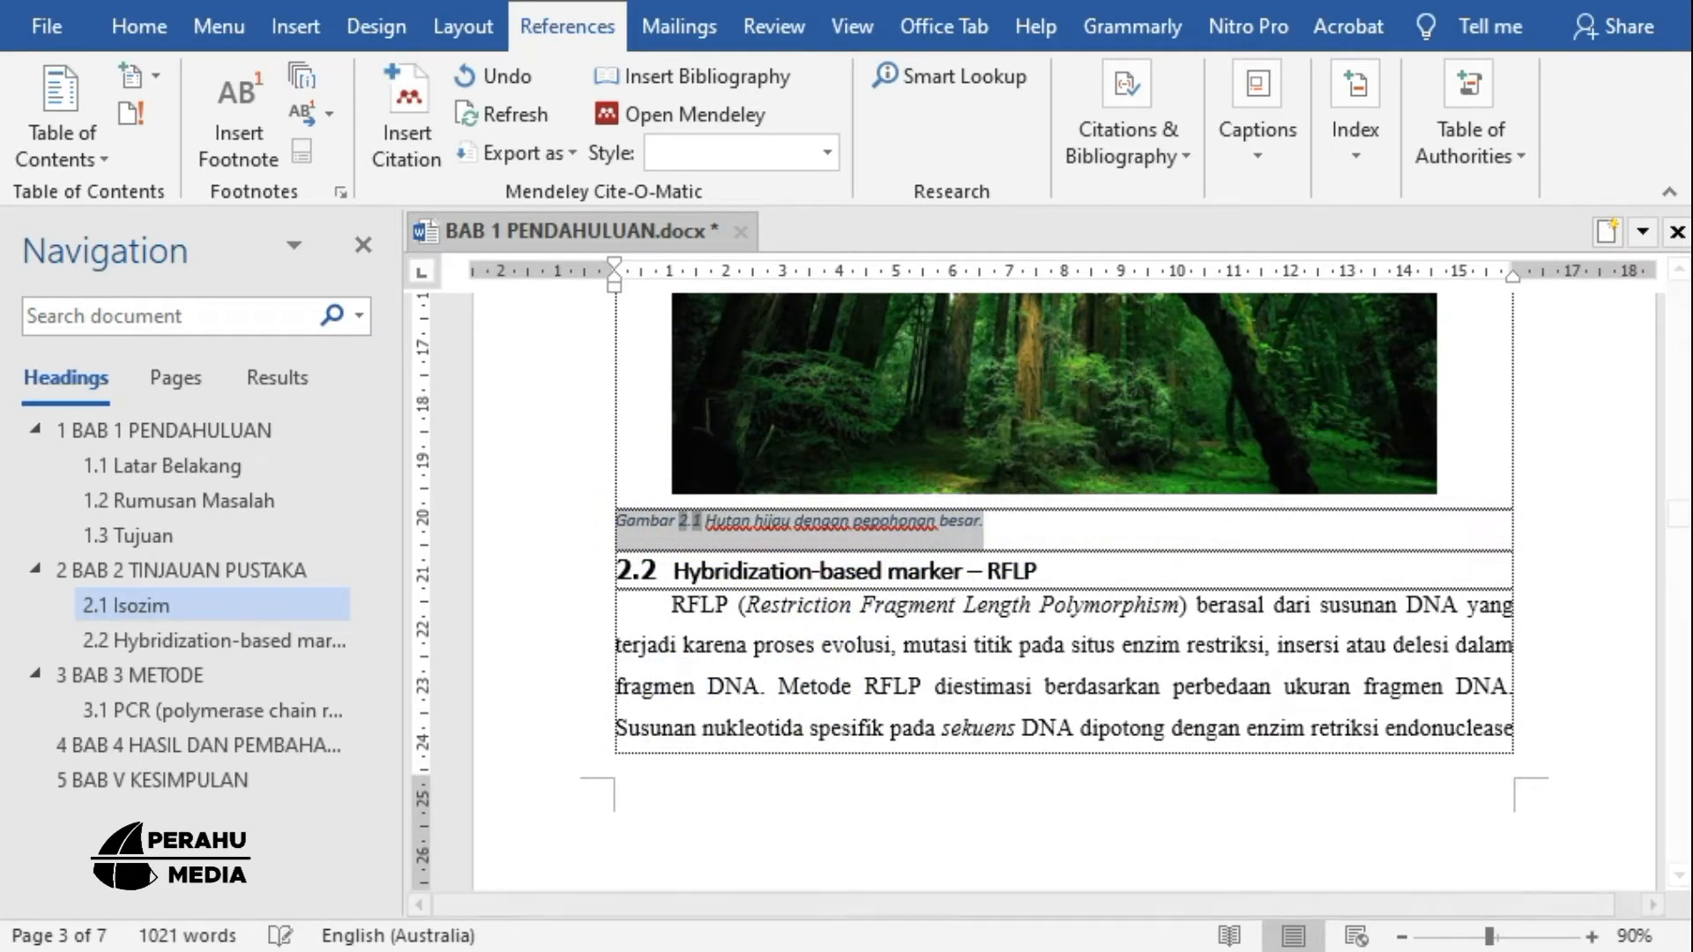
click(446, 936)
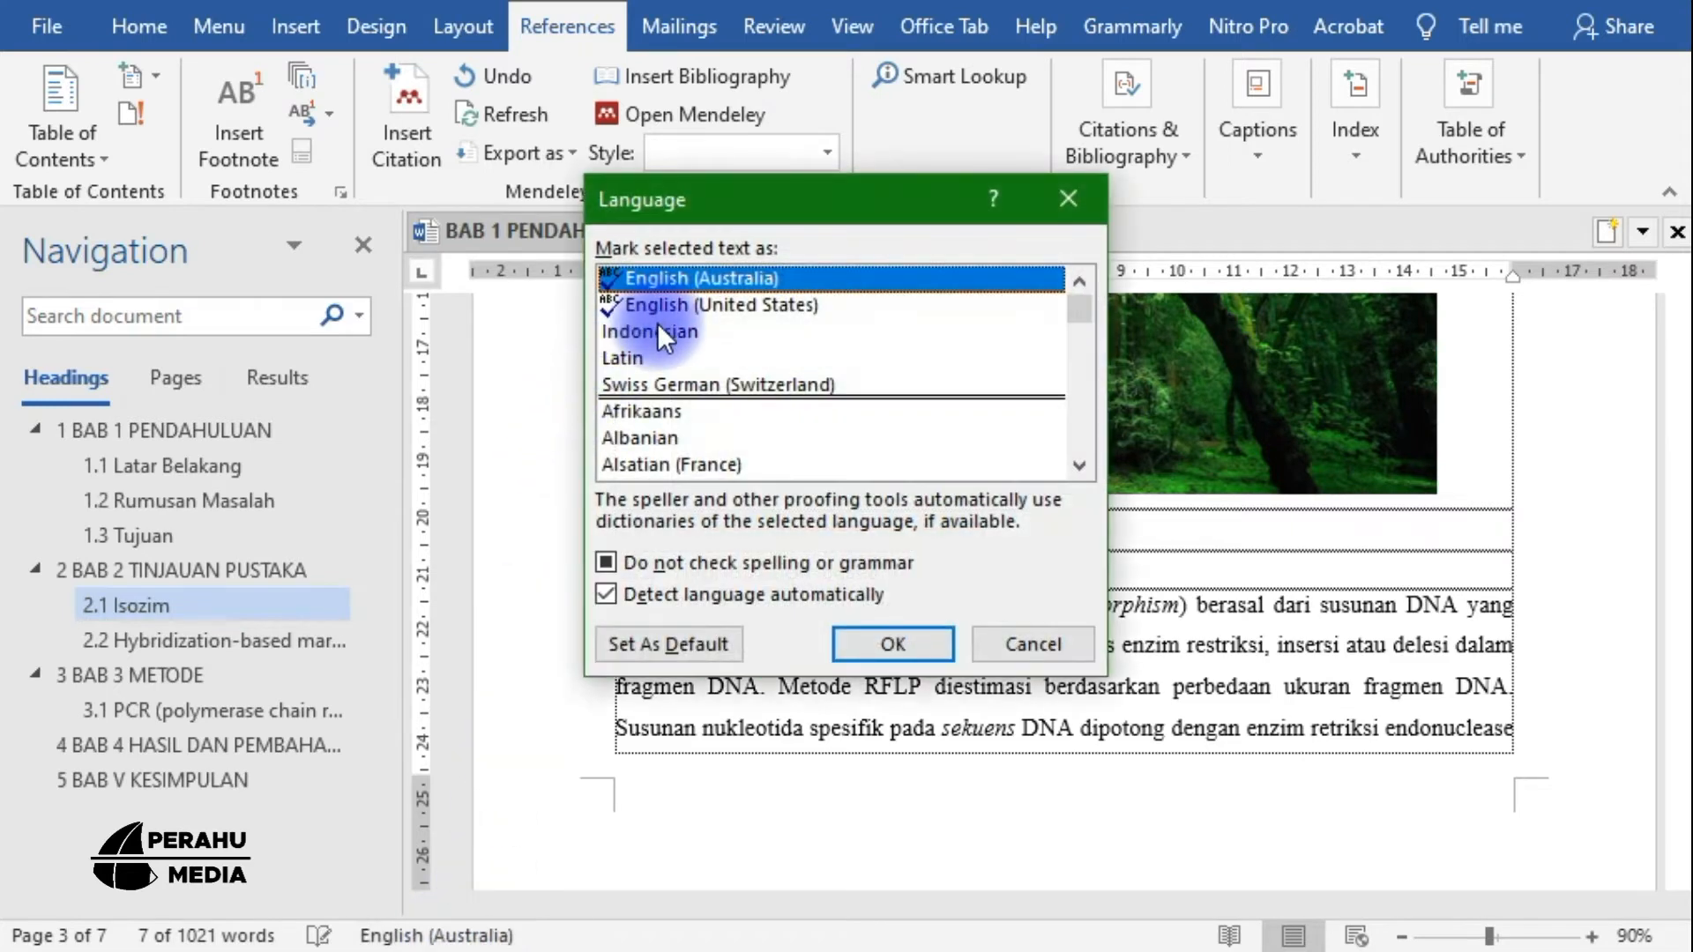
double_click(655, 330)
click(748, 520)
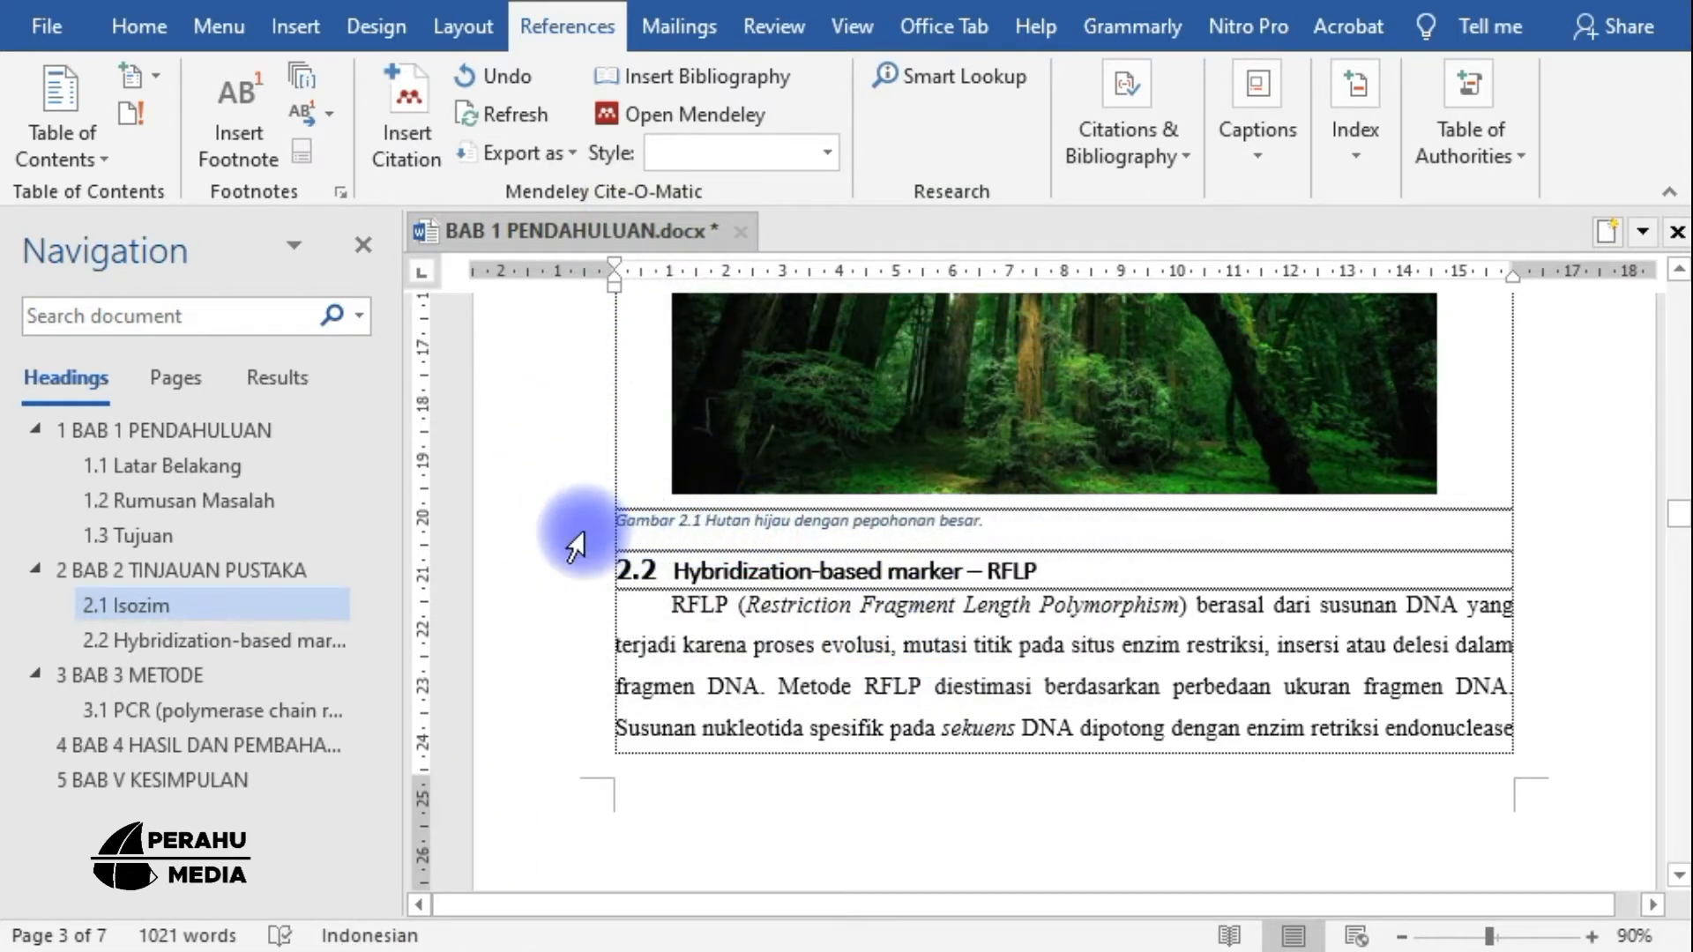
Enlarge the Gambar 2.1 caption text to 11 pt and remove its italics
drag(984, 523, 645, 525)
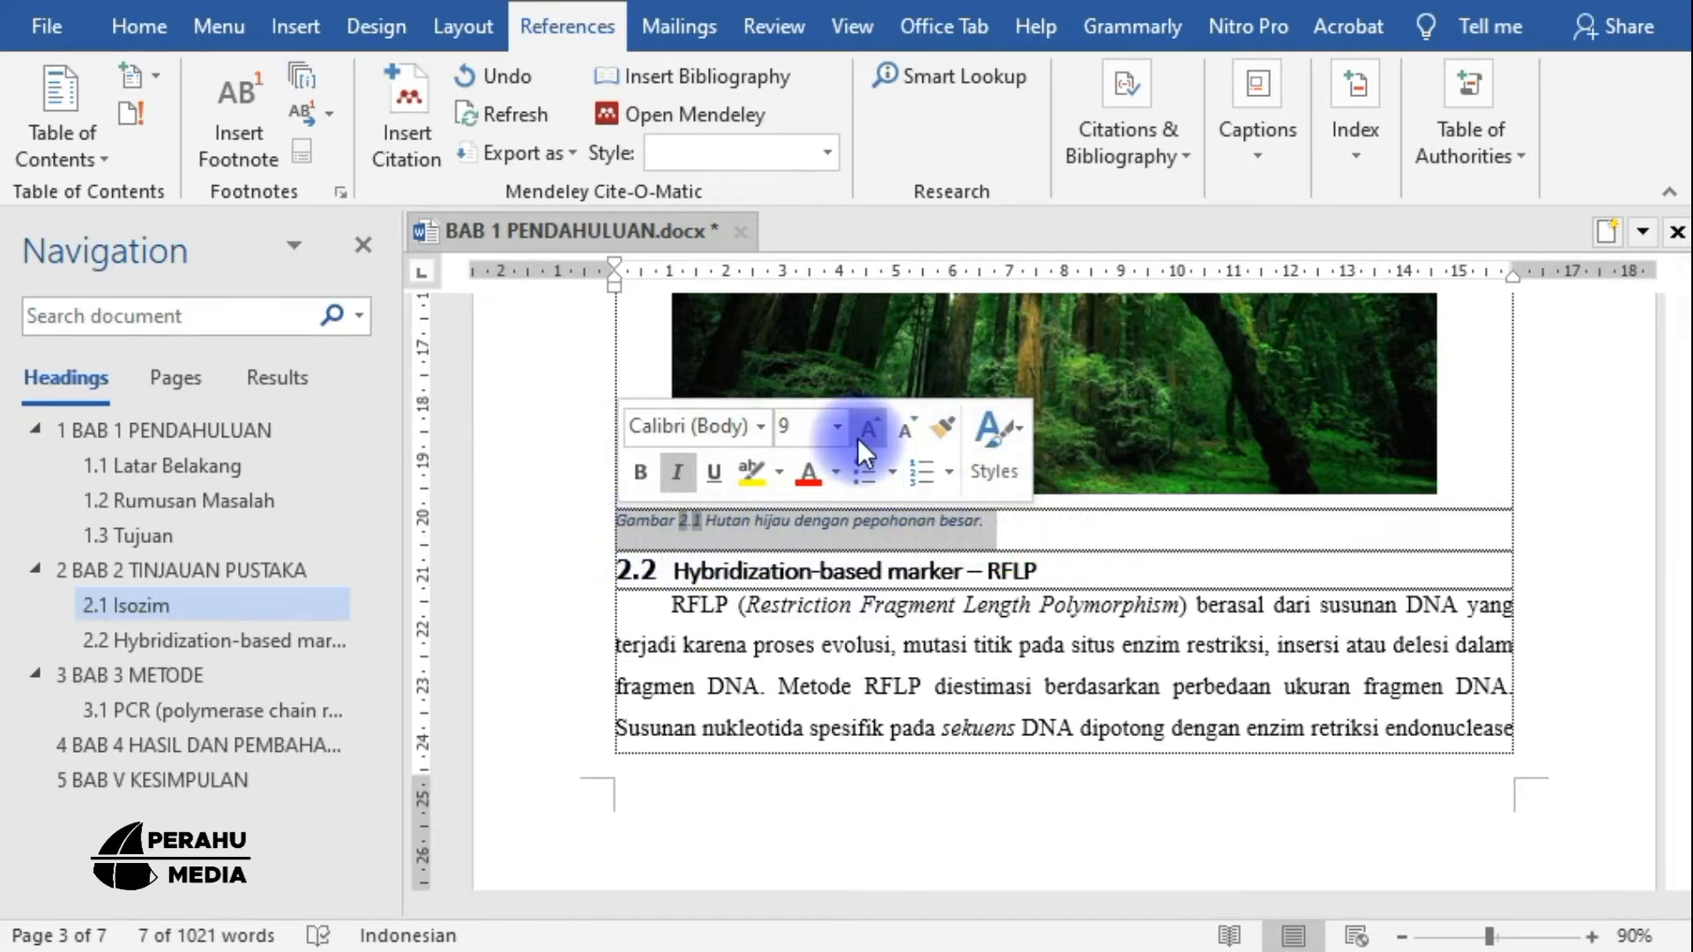
click(861, 438)
click(860, 438)
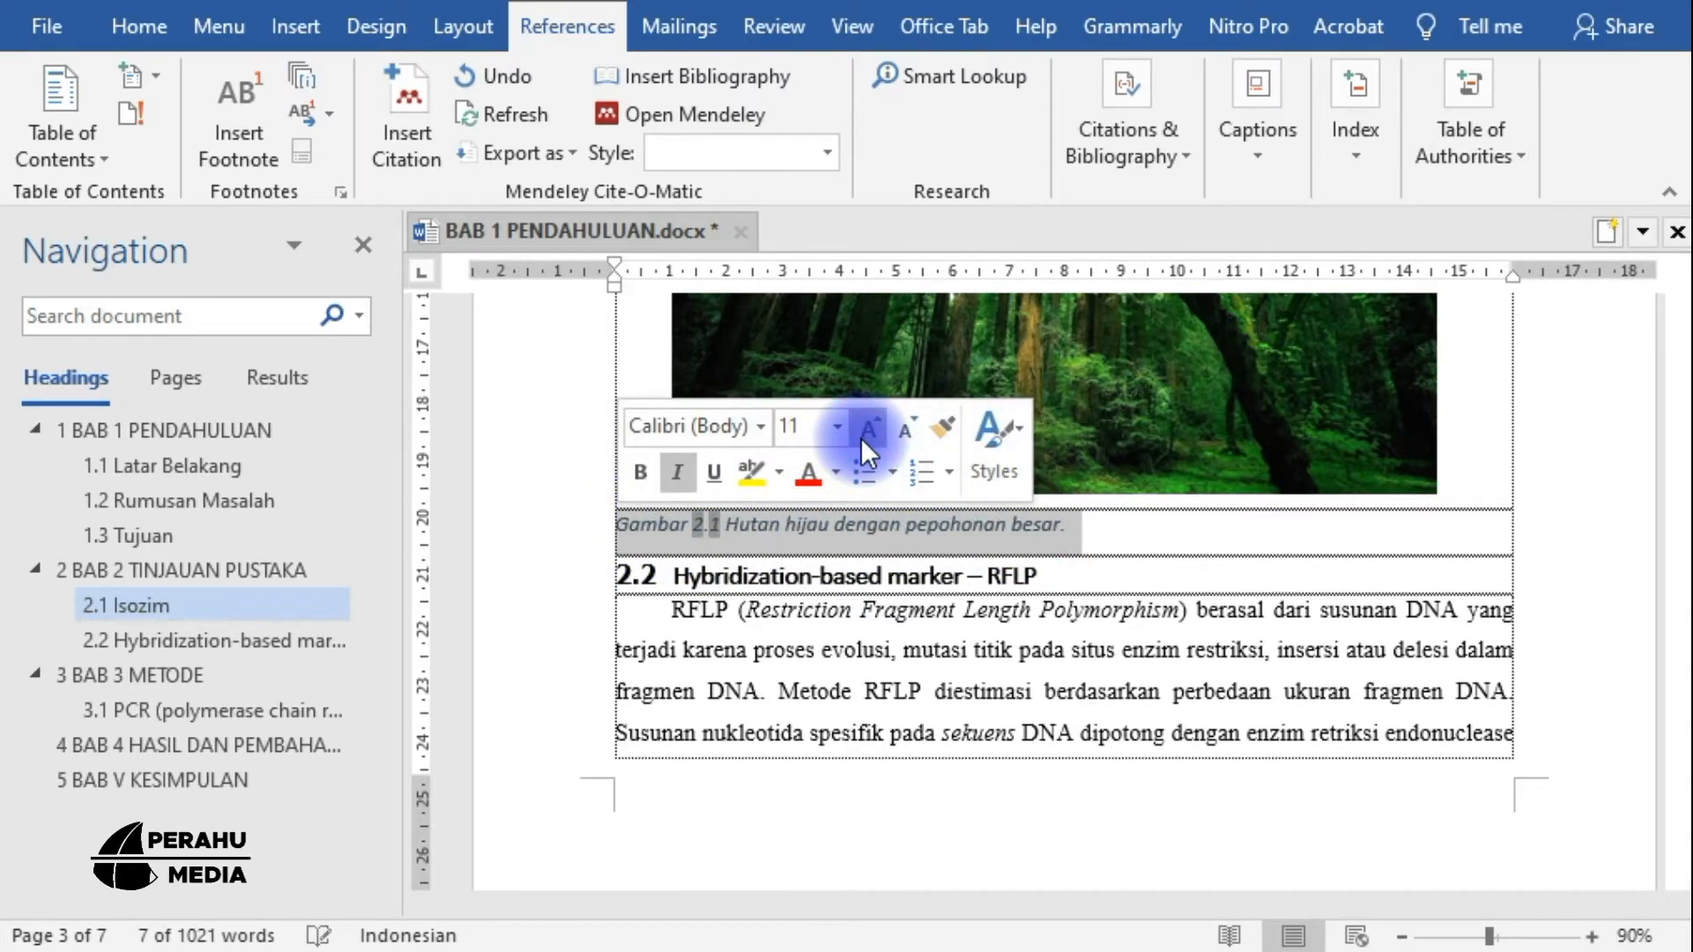
click(676, 468)
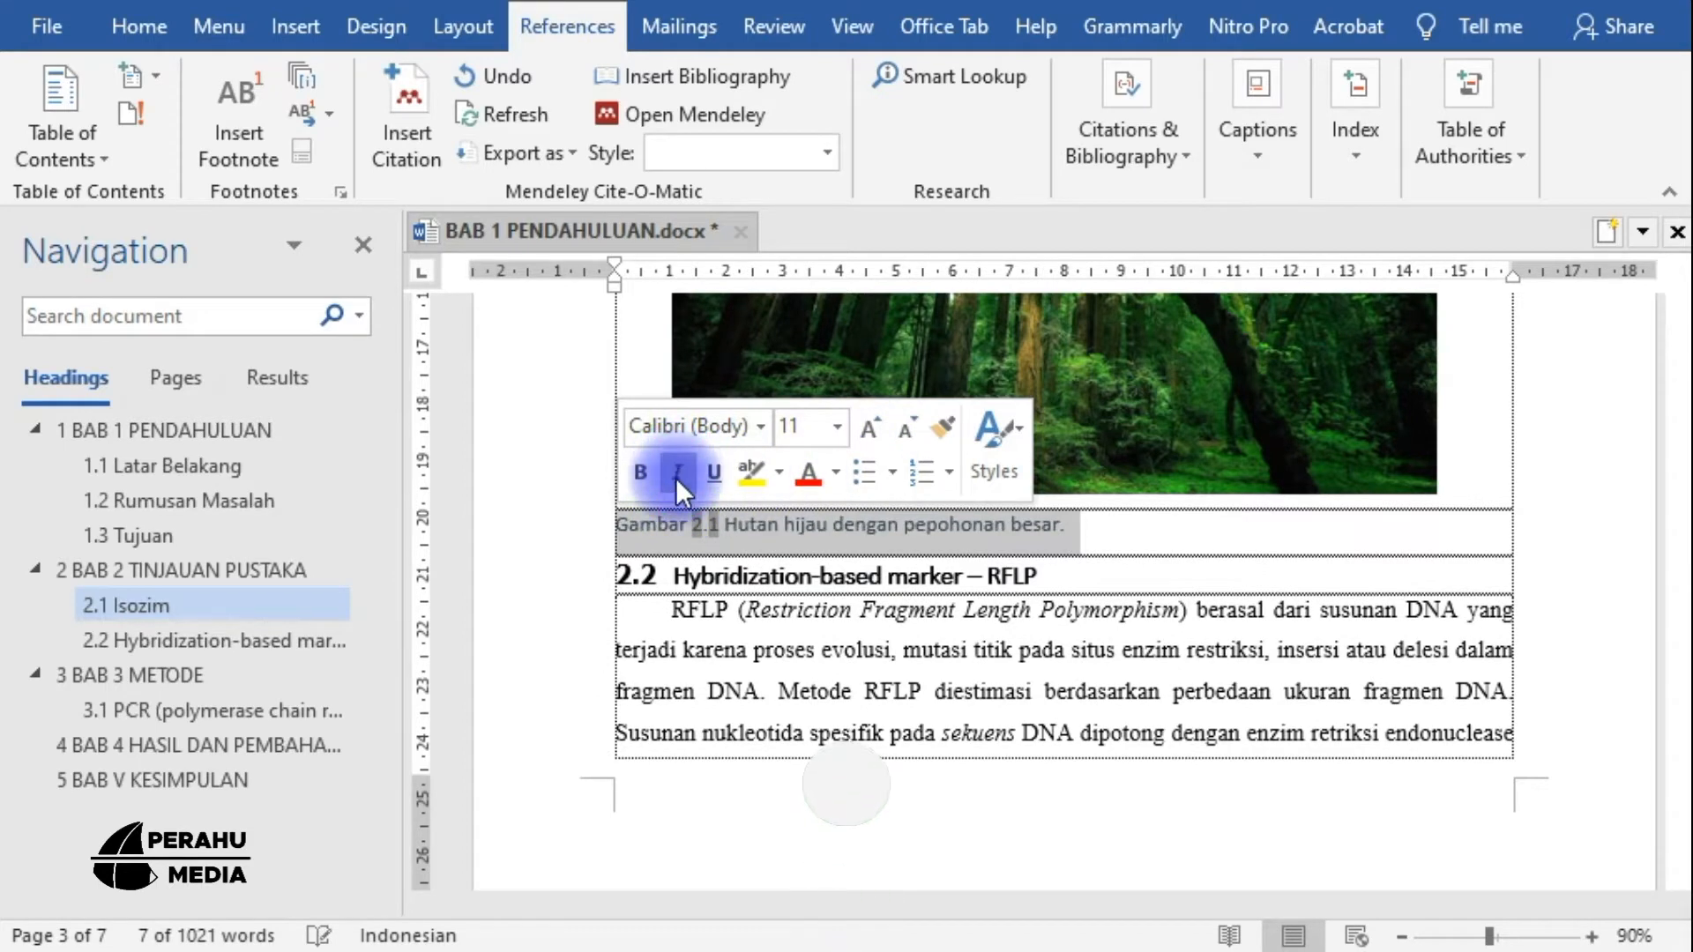
Make the label "Gambar 2.1" bold and leave the description "Hutan hijau dengan pepohonan besar." in regular weight
click(642, 474)
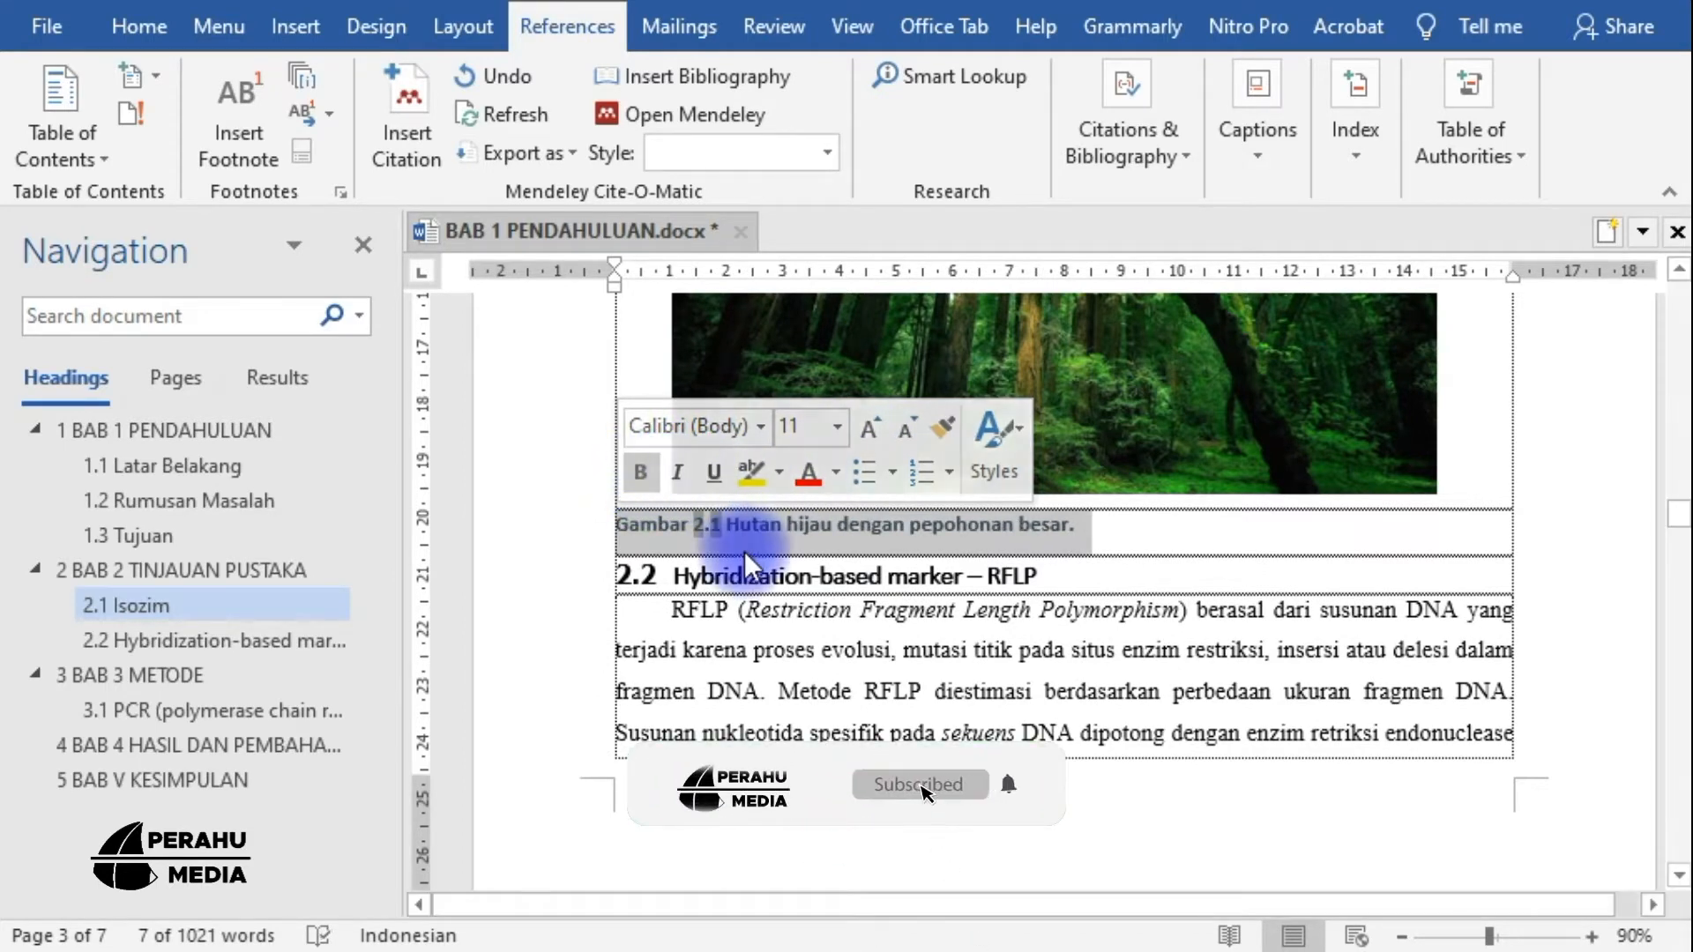
click(729, 527)
mouse_move(729, 525)
mouse_down()
mouse_move(1102, 562)
mouse_move(810, 513)
mouse_move(746, 540)
mouse_up()
click(1102, 562)
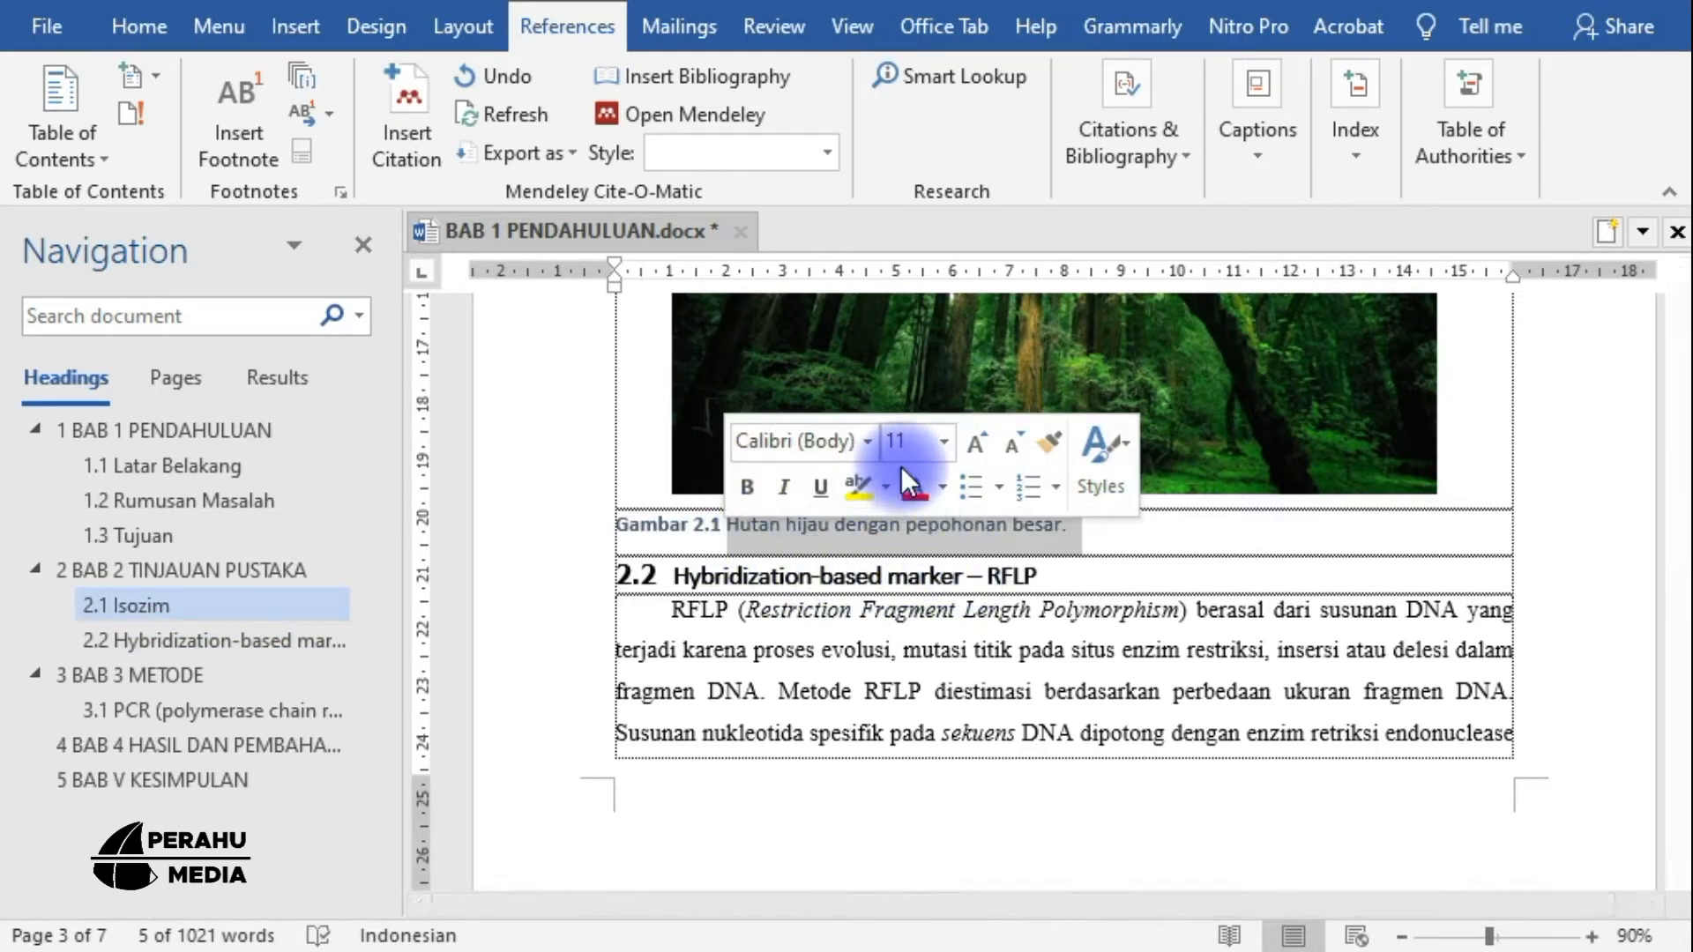
click(749, 537)
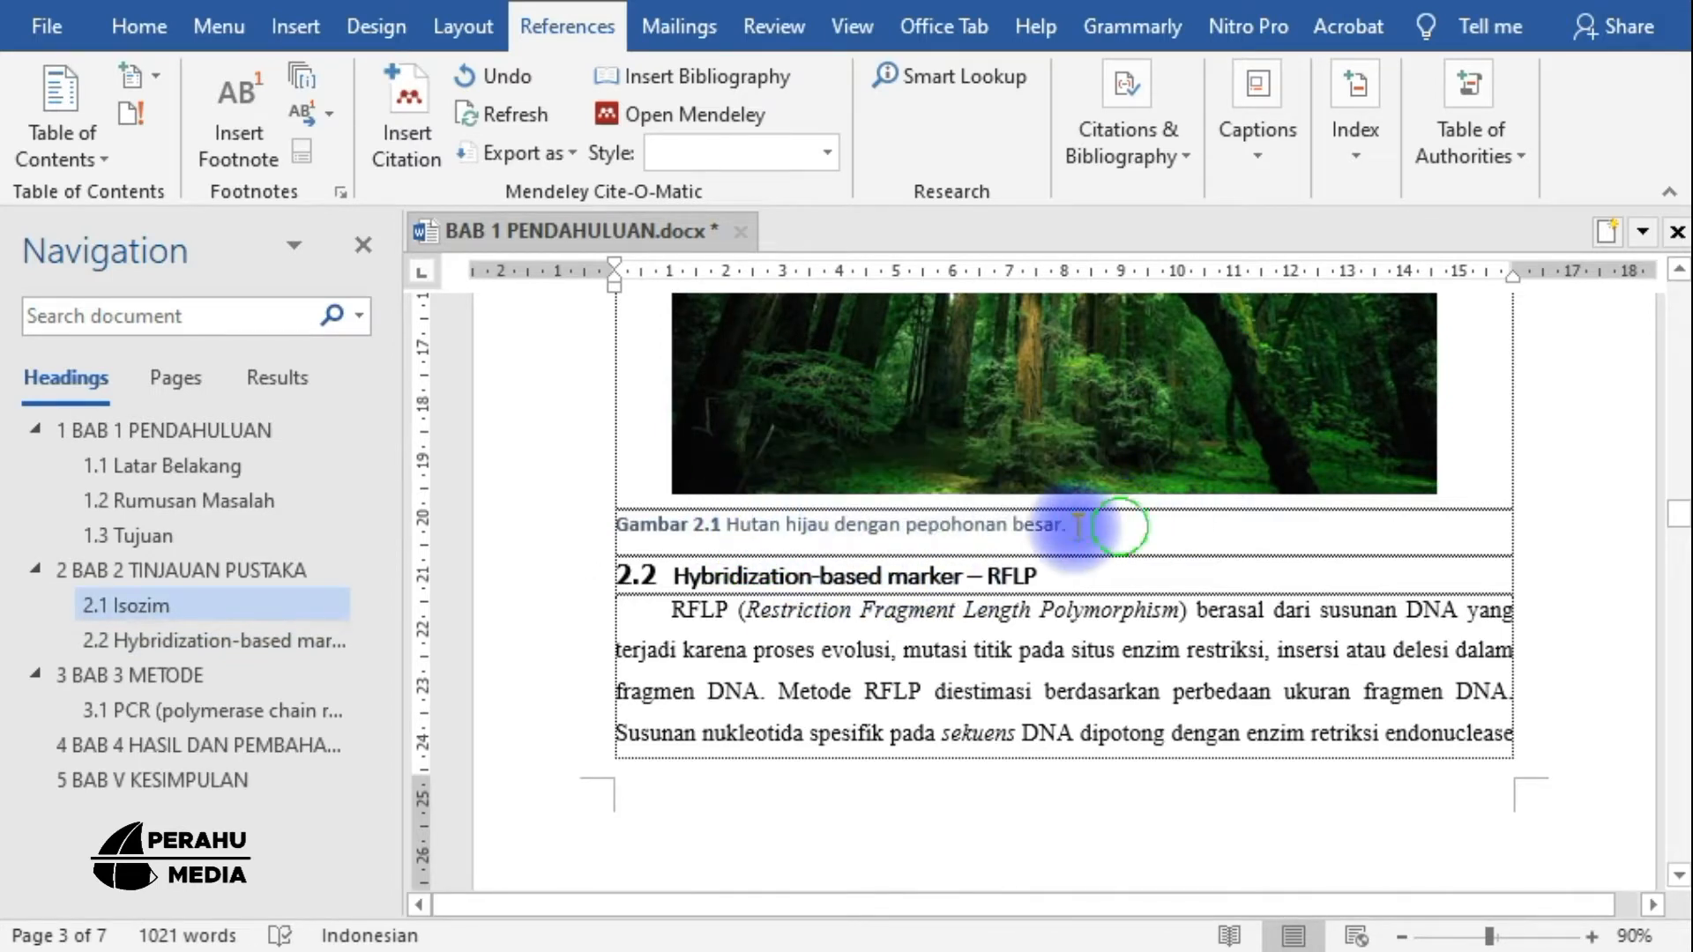
Change the font colour of the whole Gambar 2.1 caption to black
click(611, 547)
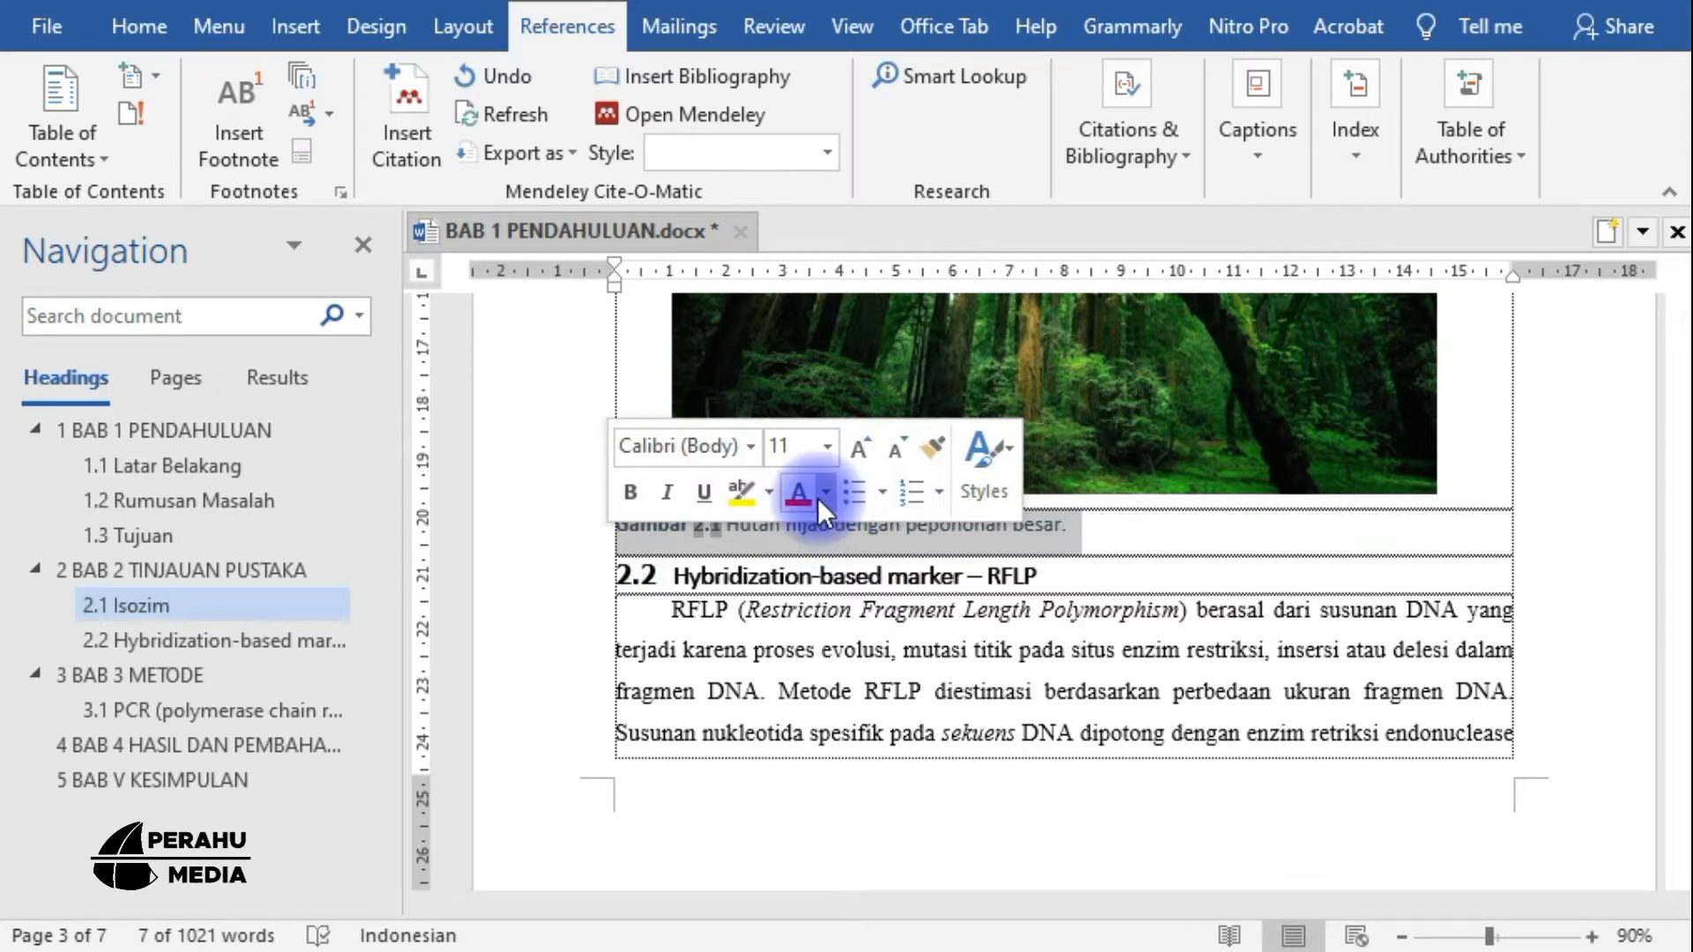
click(824, 492)
click(837, 538)
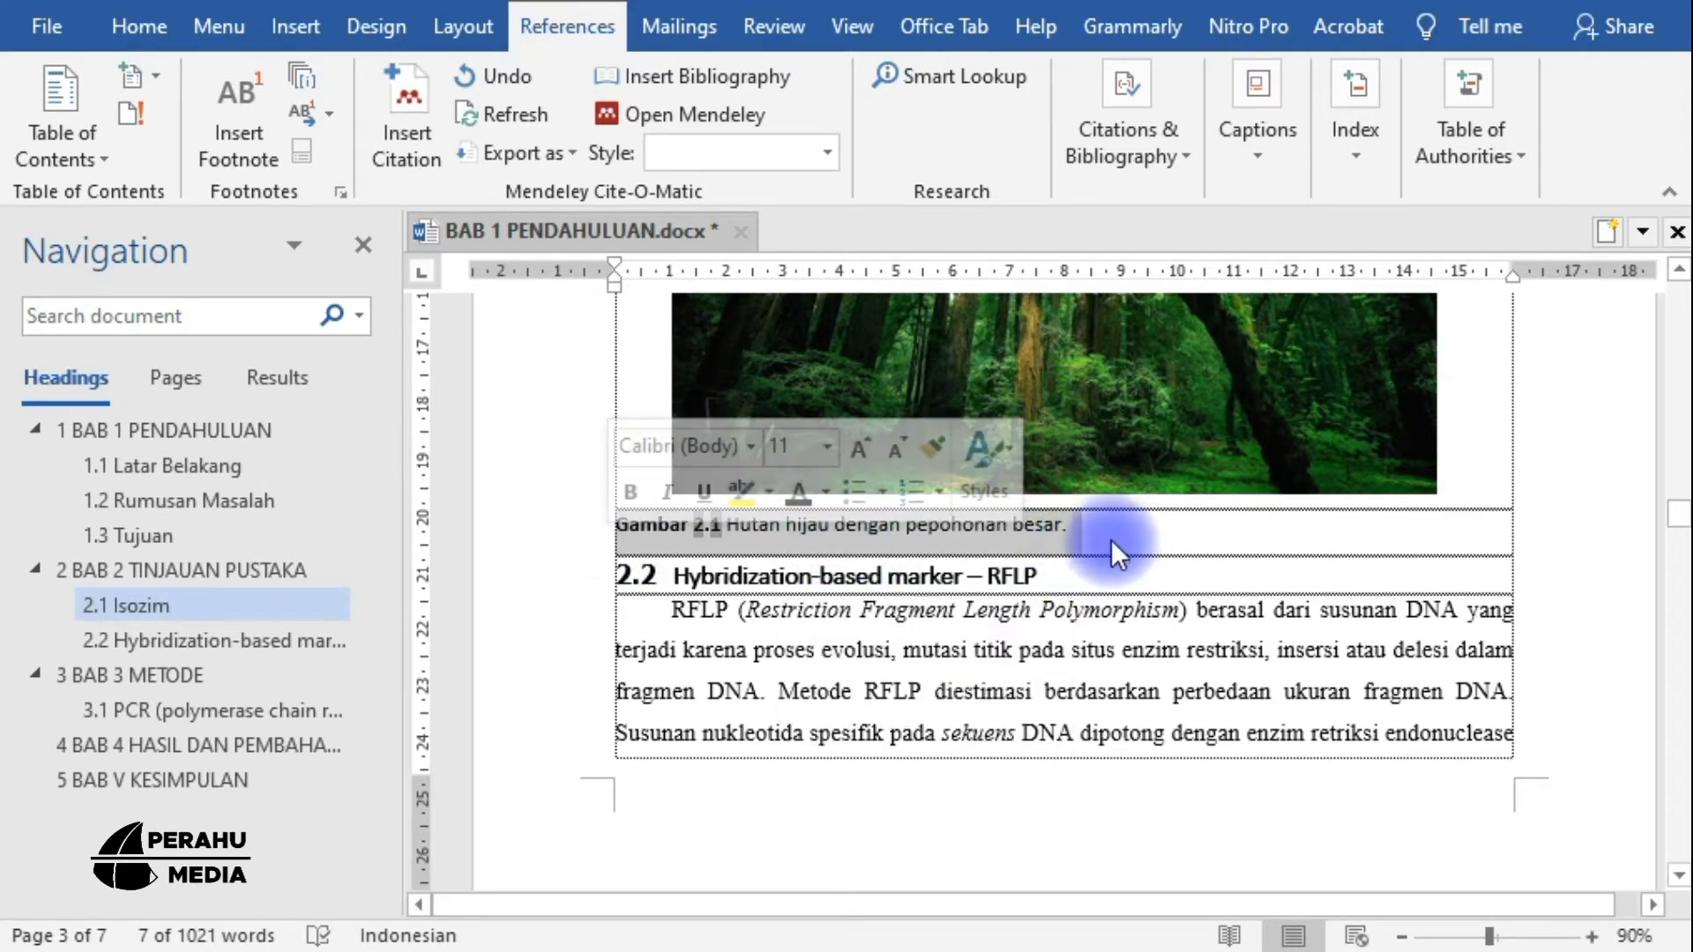
click(1155, 549)
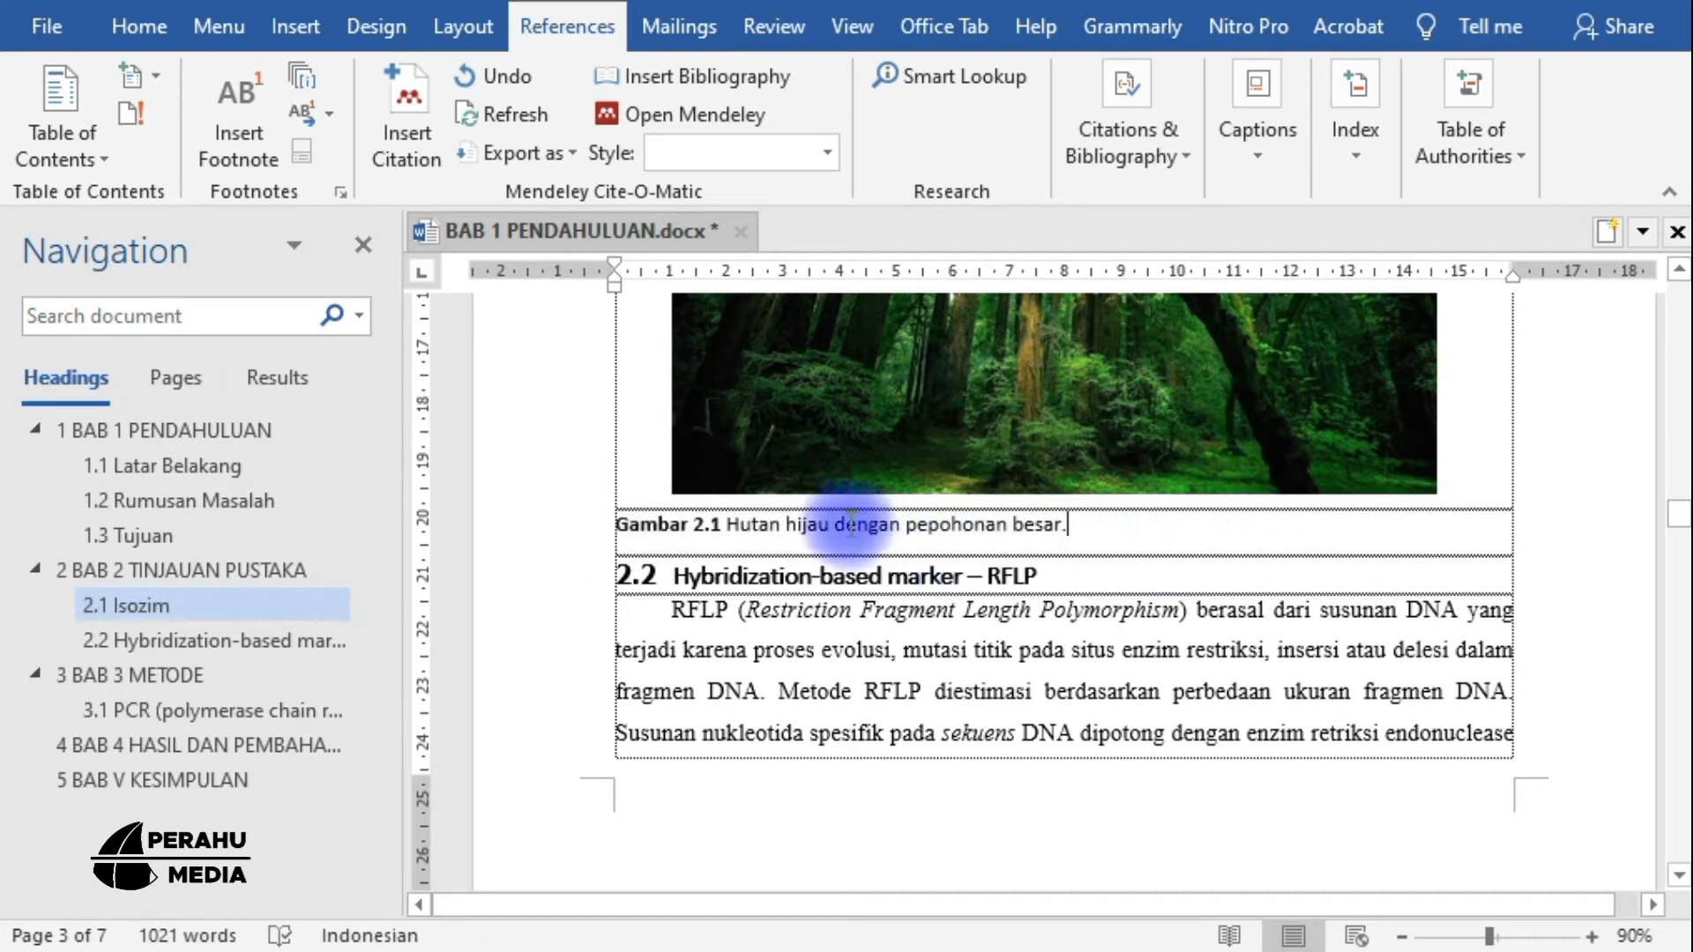
Centre the Gambar 2.1 caption paragraph beneath the forest picture
click(566, 534)
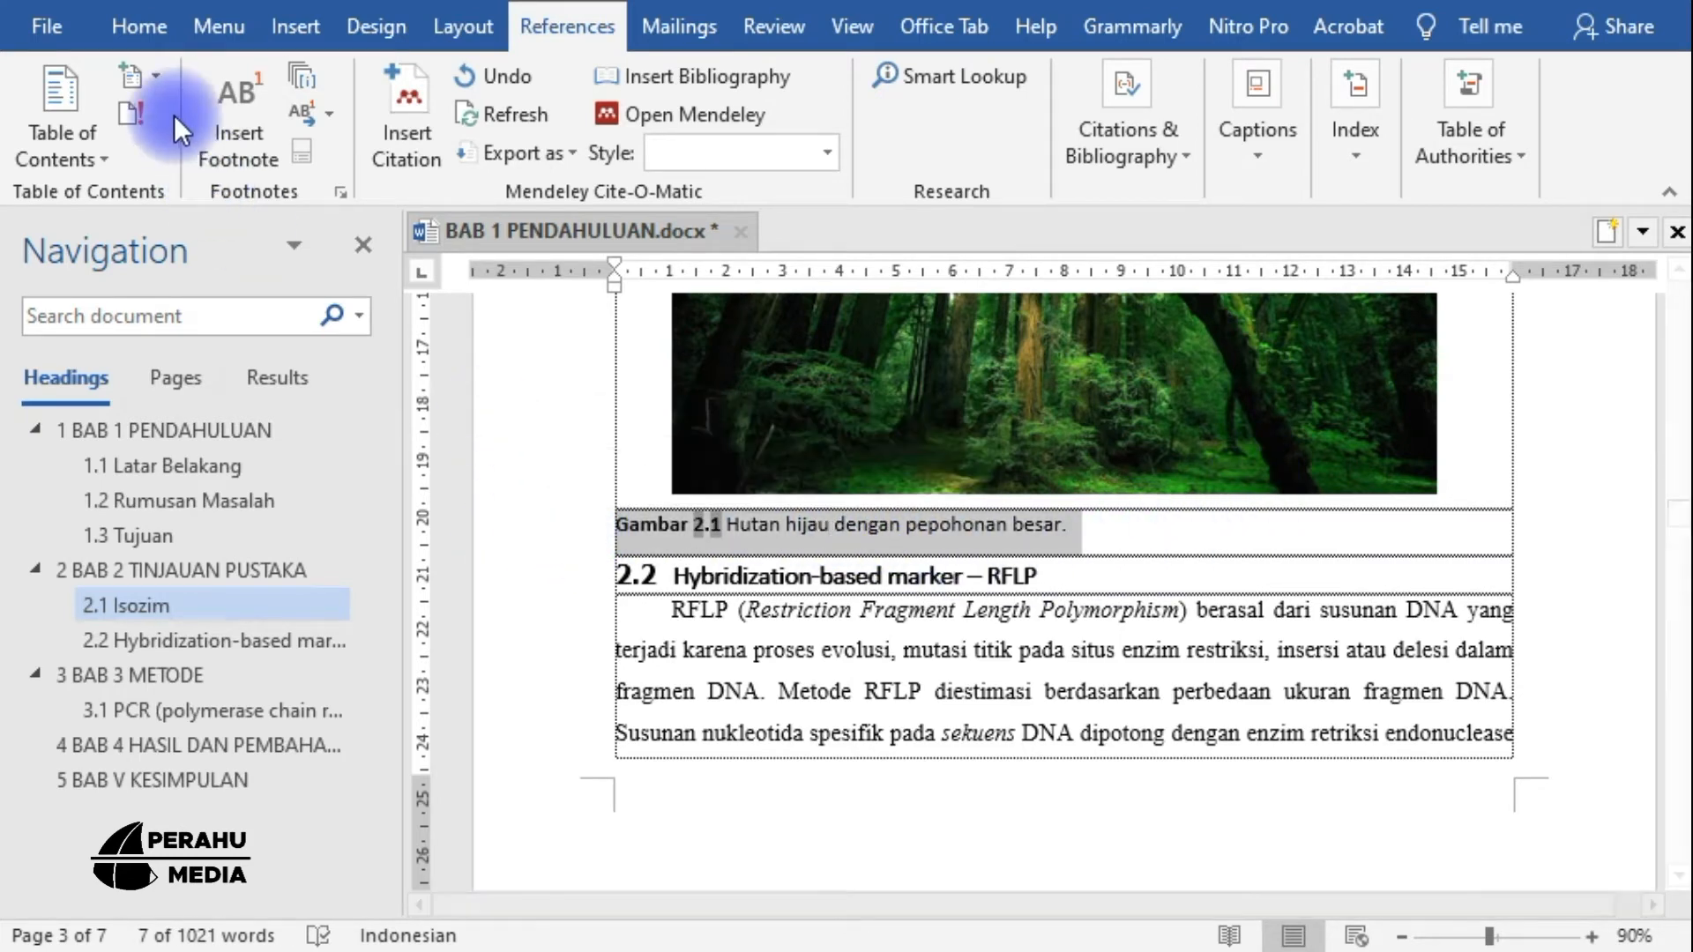
click(145, 21)
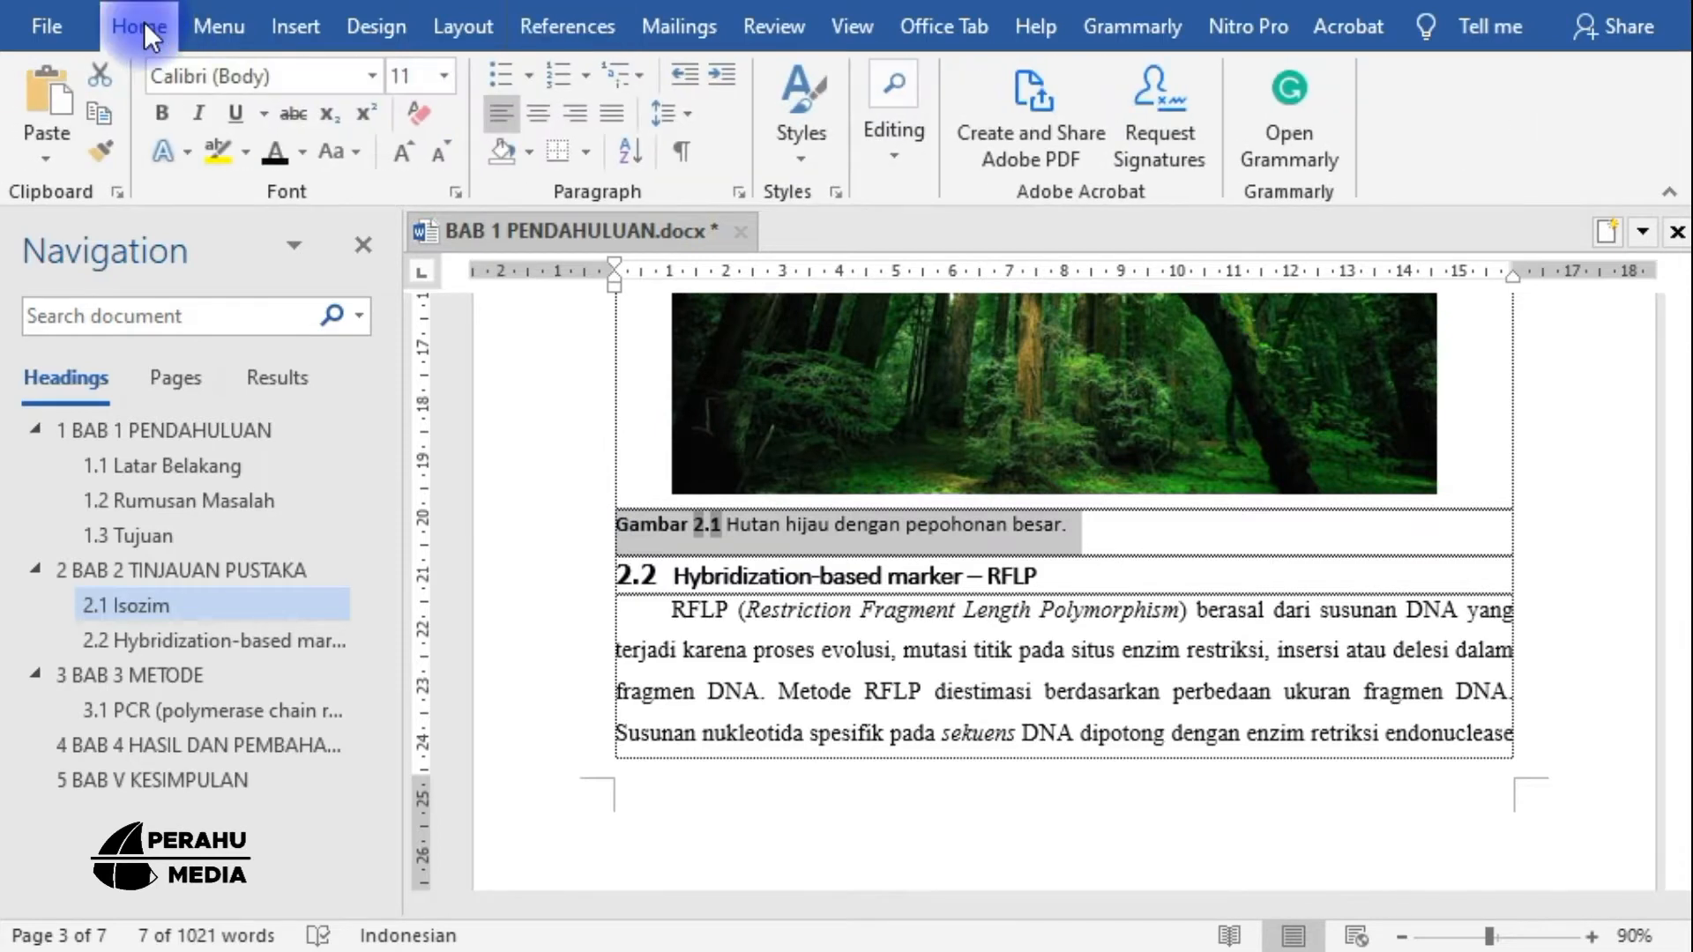
click(538, 111)
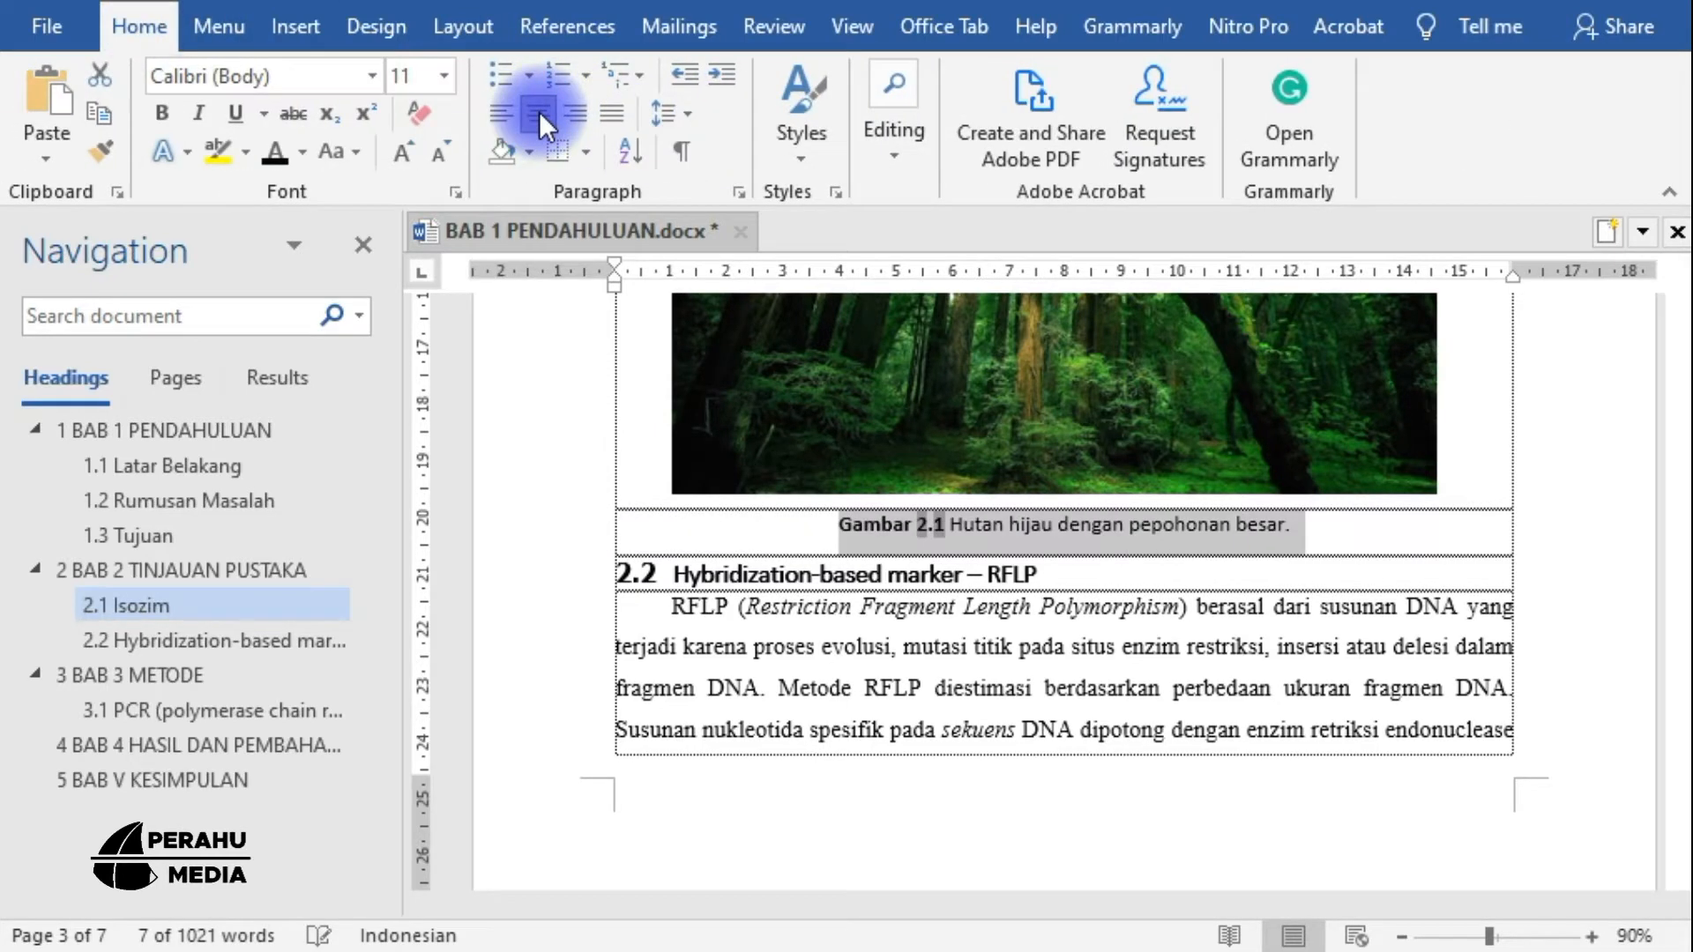
click(1071, 529)
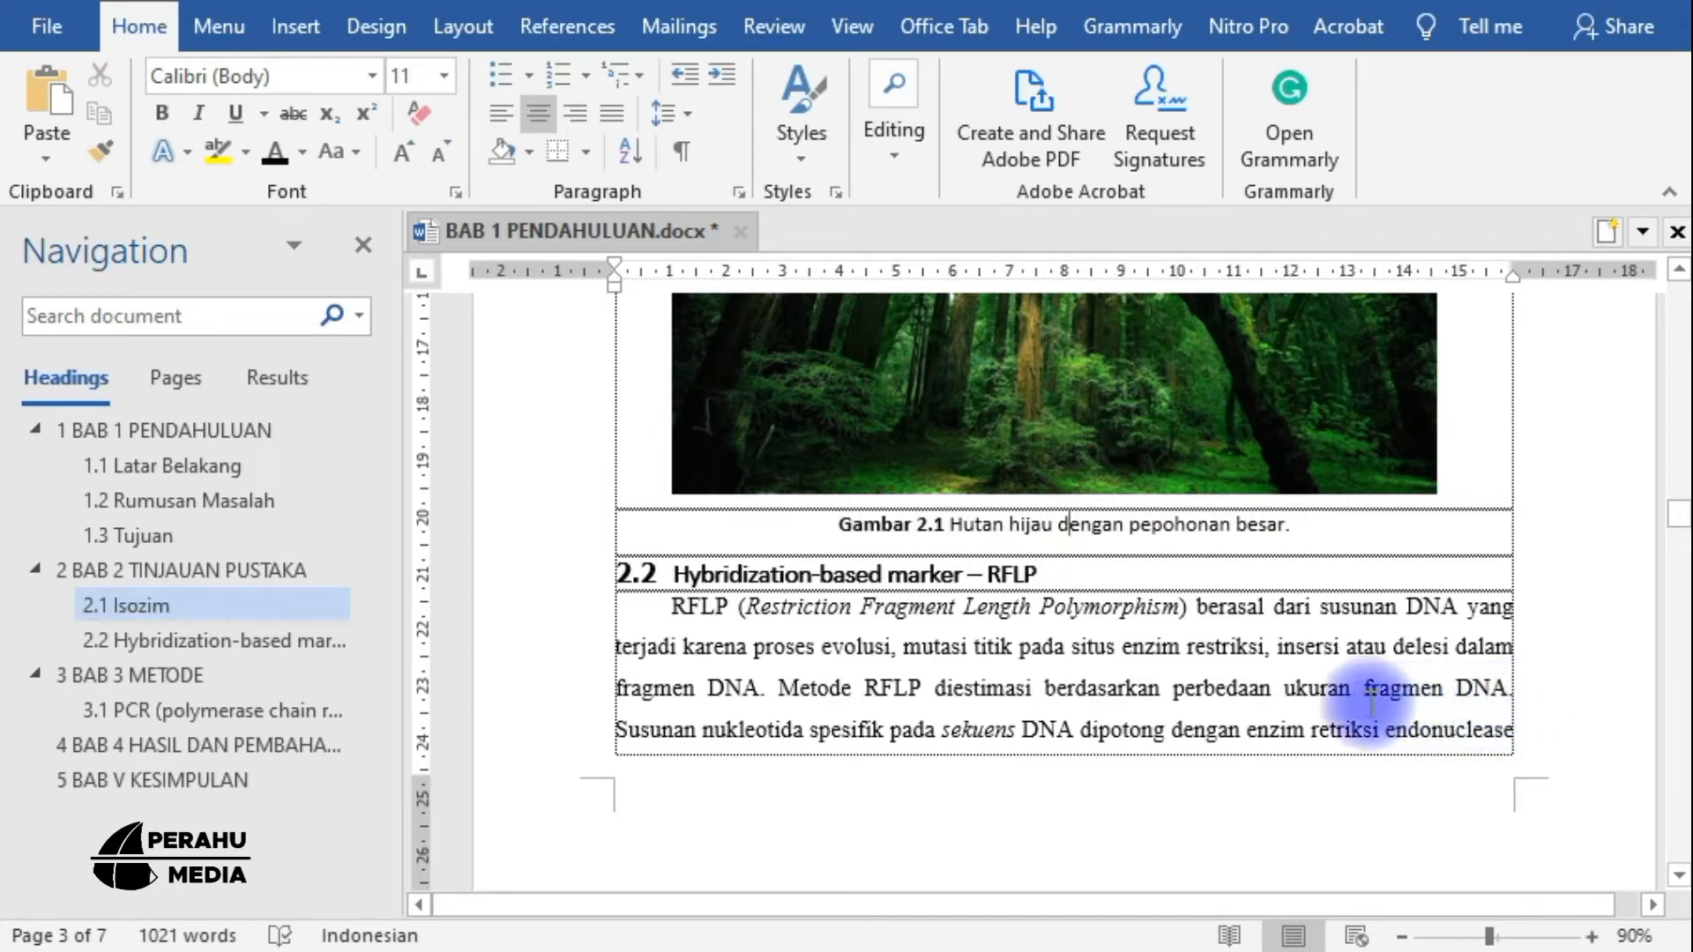
scroll(1192, 575, up, 1)
scroll(1193, 575, up, 2)
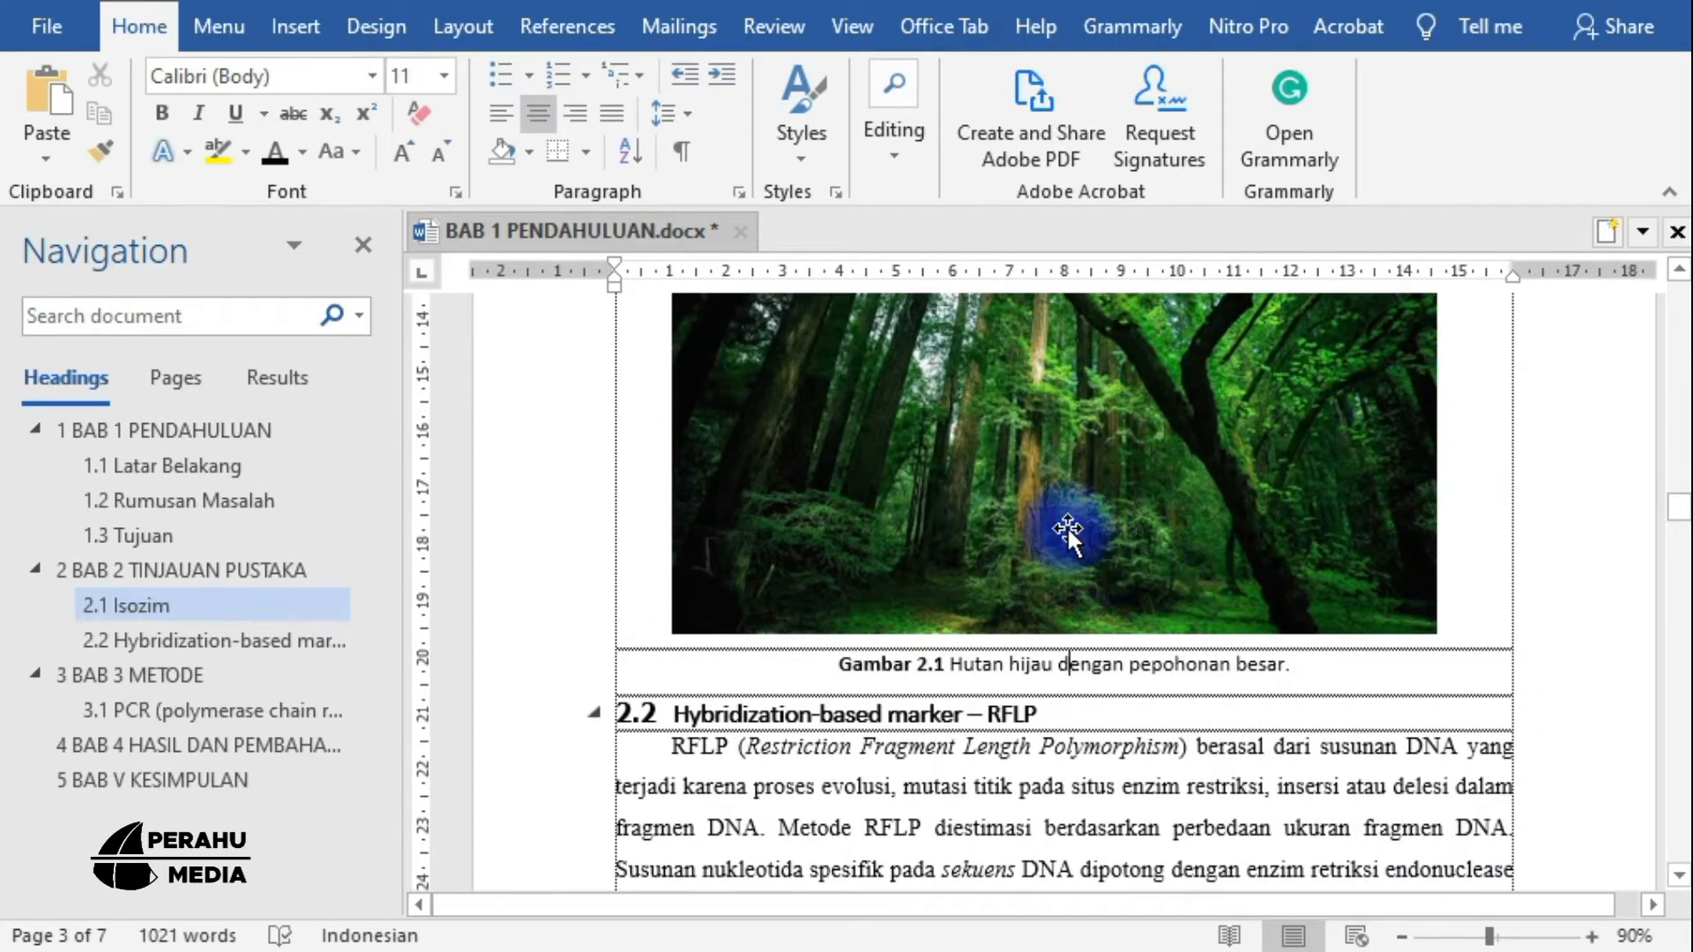
scroll(1146, 614, down, 2)
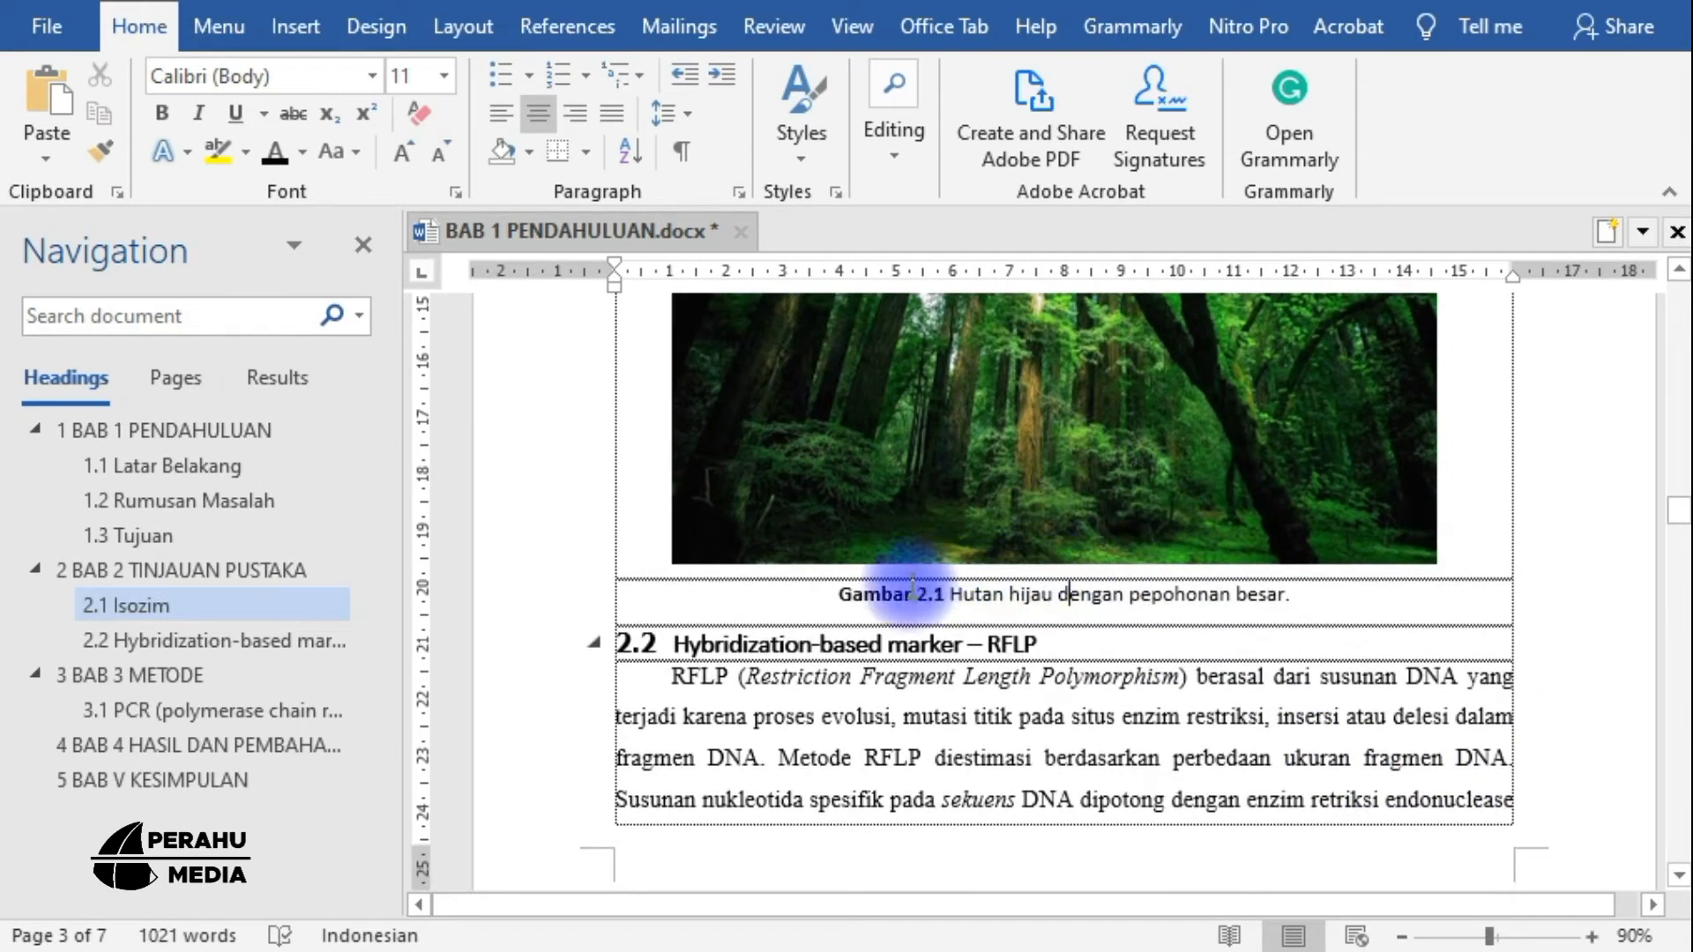
click(867, 596)
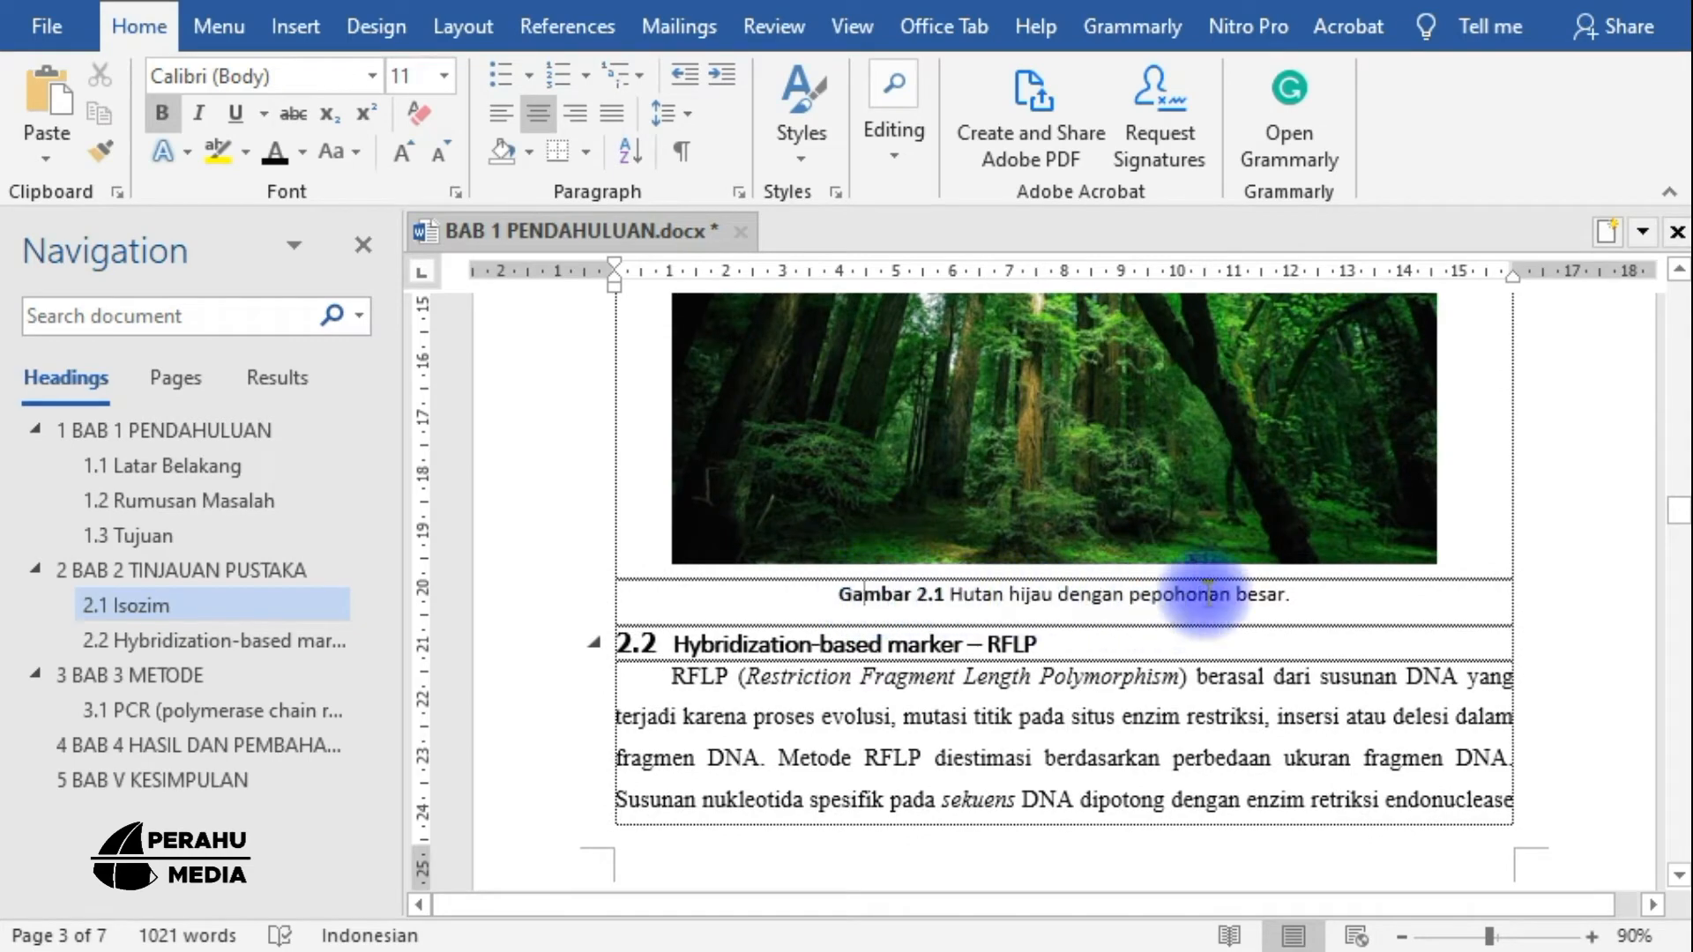
Add the words "Seperti pada gambar" at the end of the Isozim paragraph above the forest picture
scroll(1103, 520, down, 3)
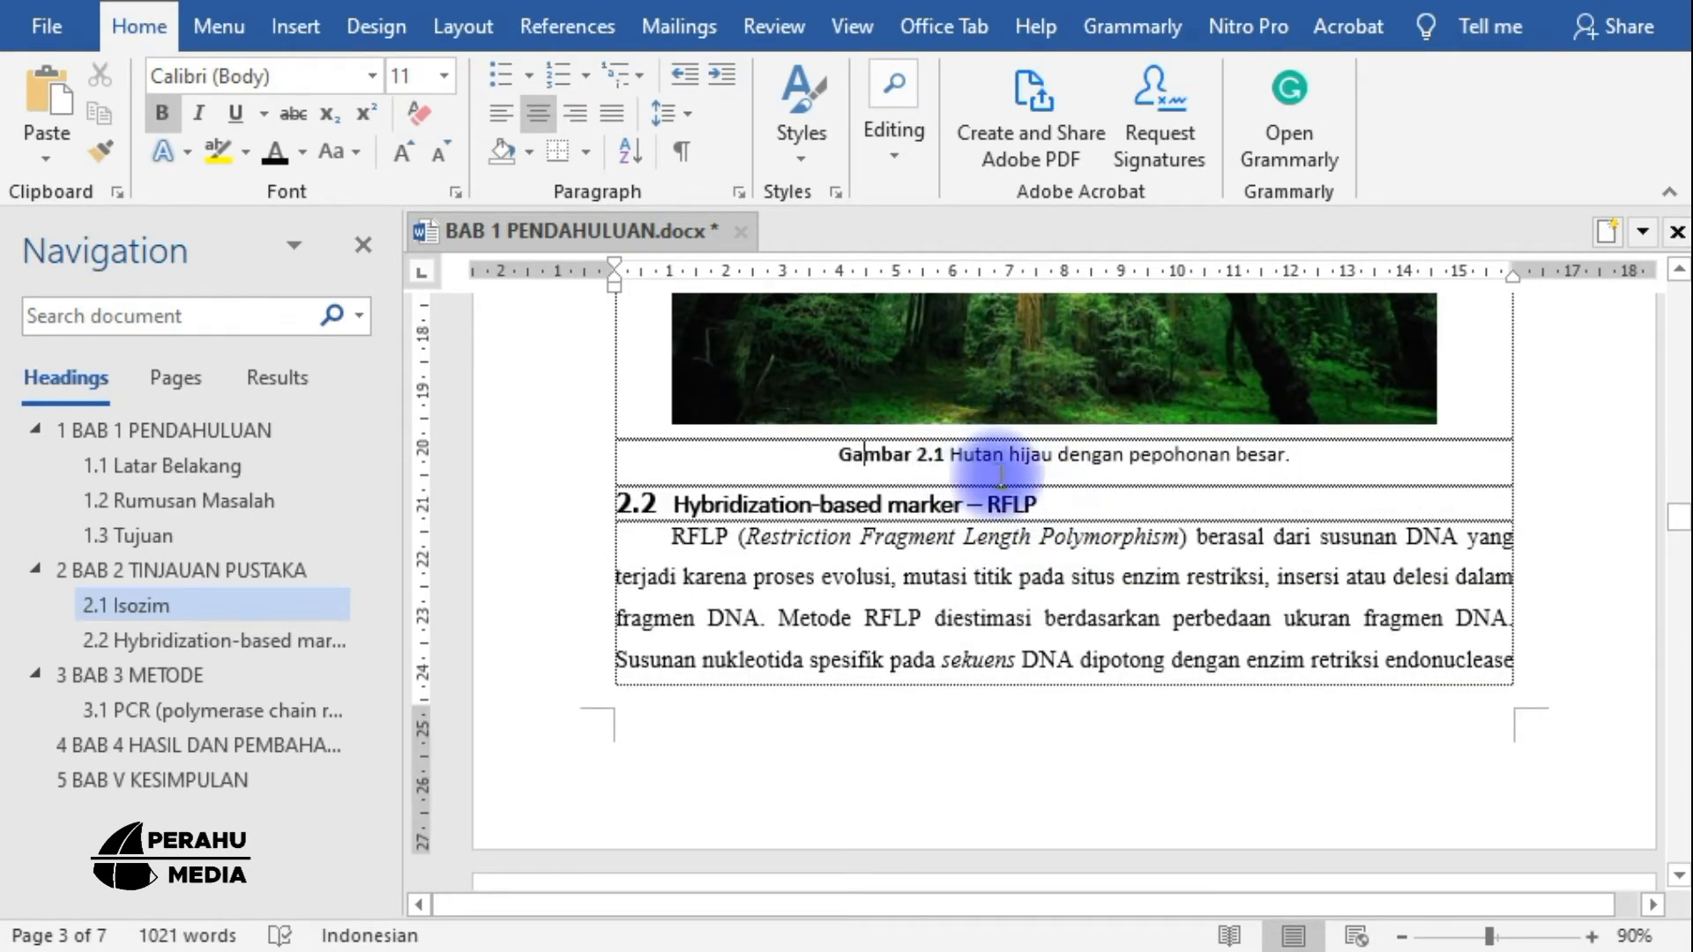
click(1094, 455)
scroll(1147, 666, up, 10)
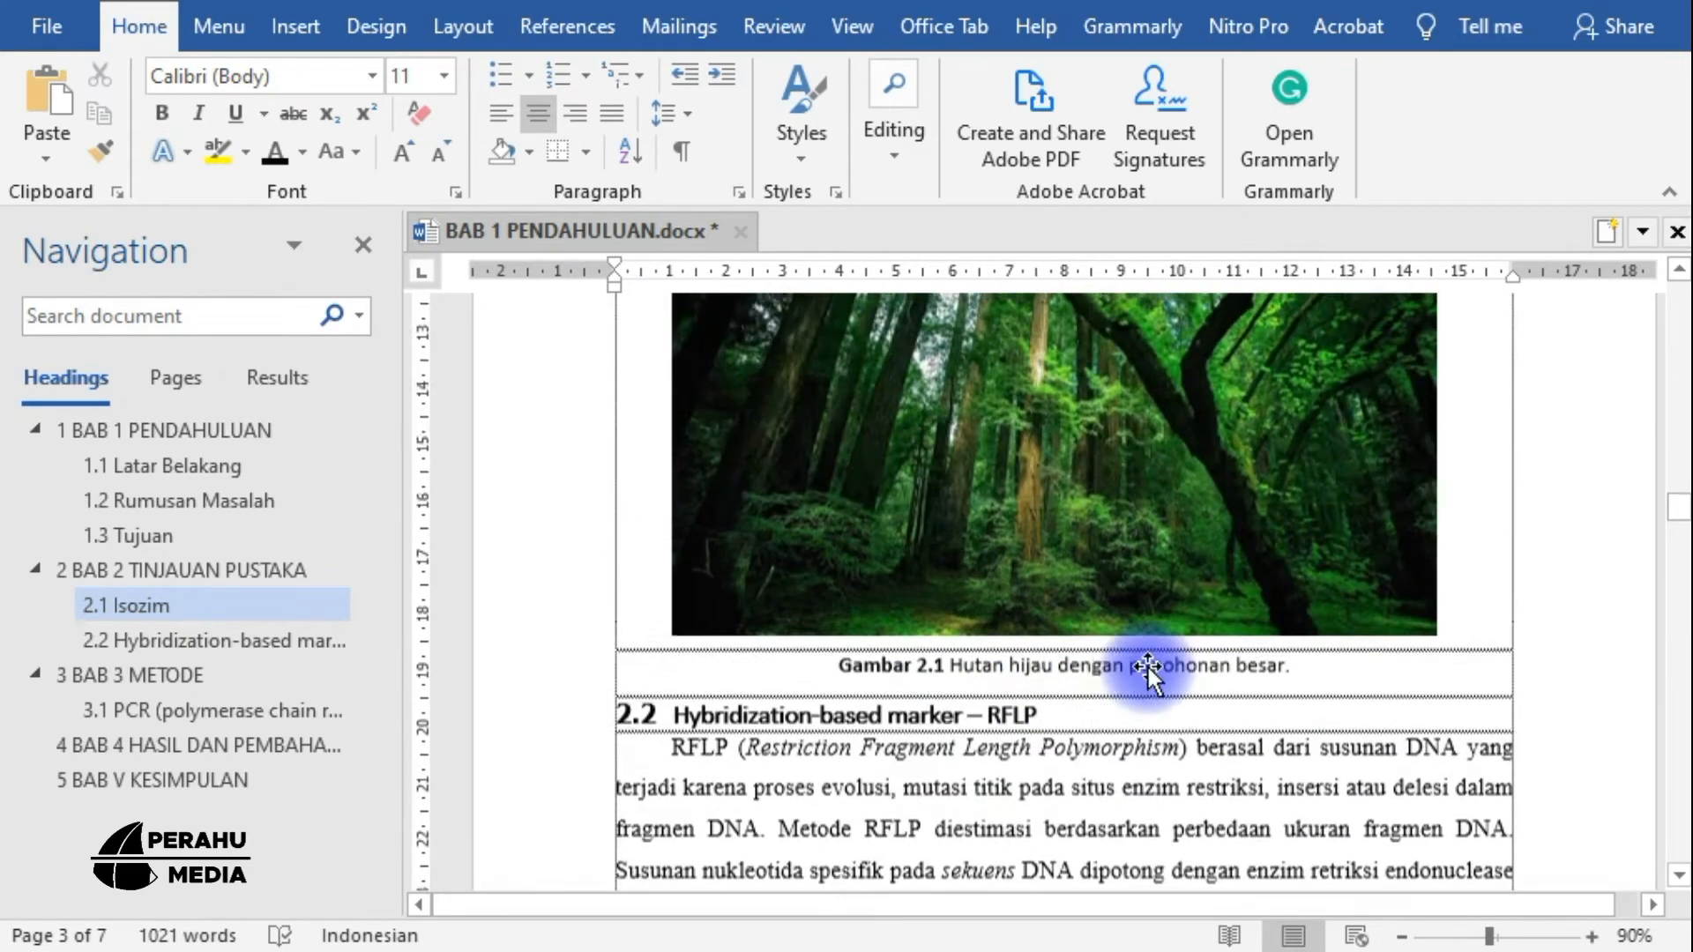
scroll(1287, 530, down, 5)
scroll(1179, 437, up, 3)
scroll(1179, 434, down, 3)
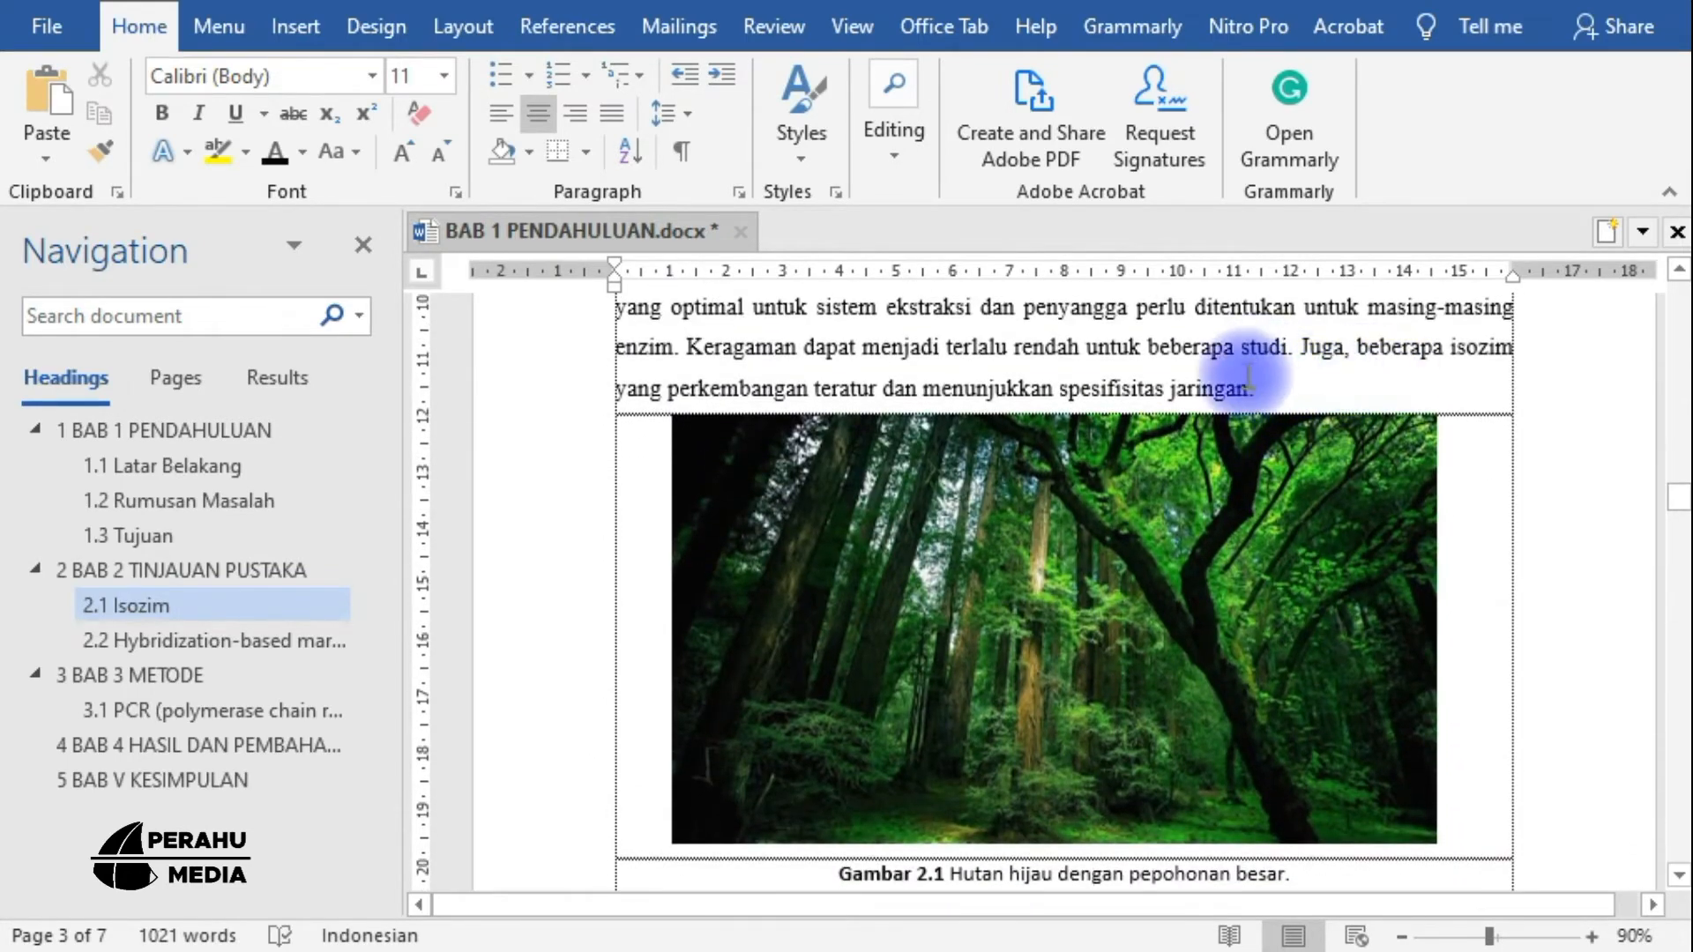
click(1305, 394)
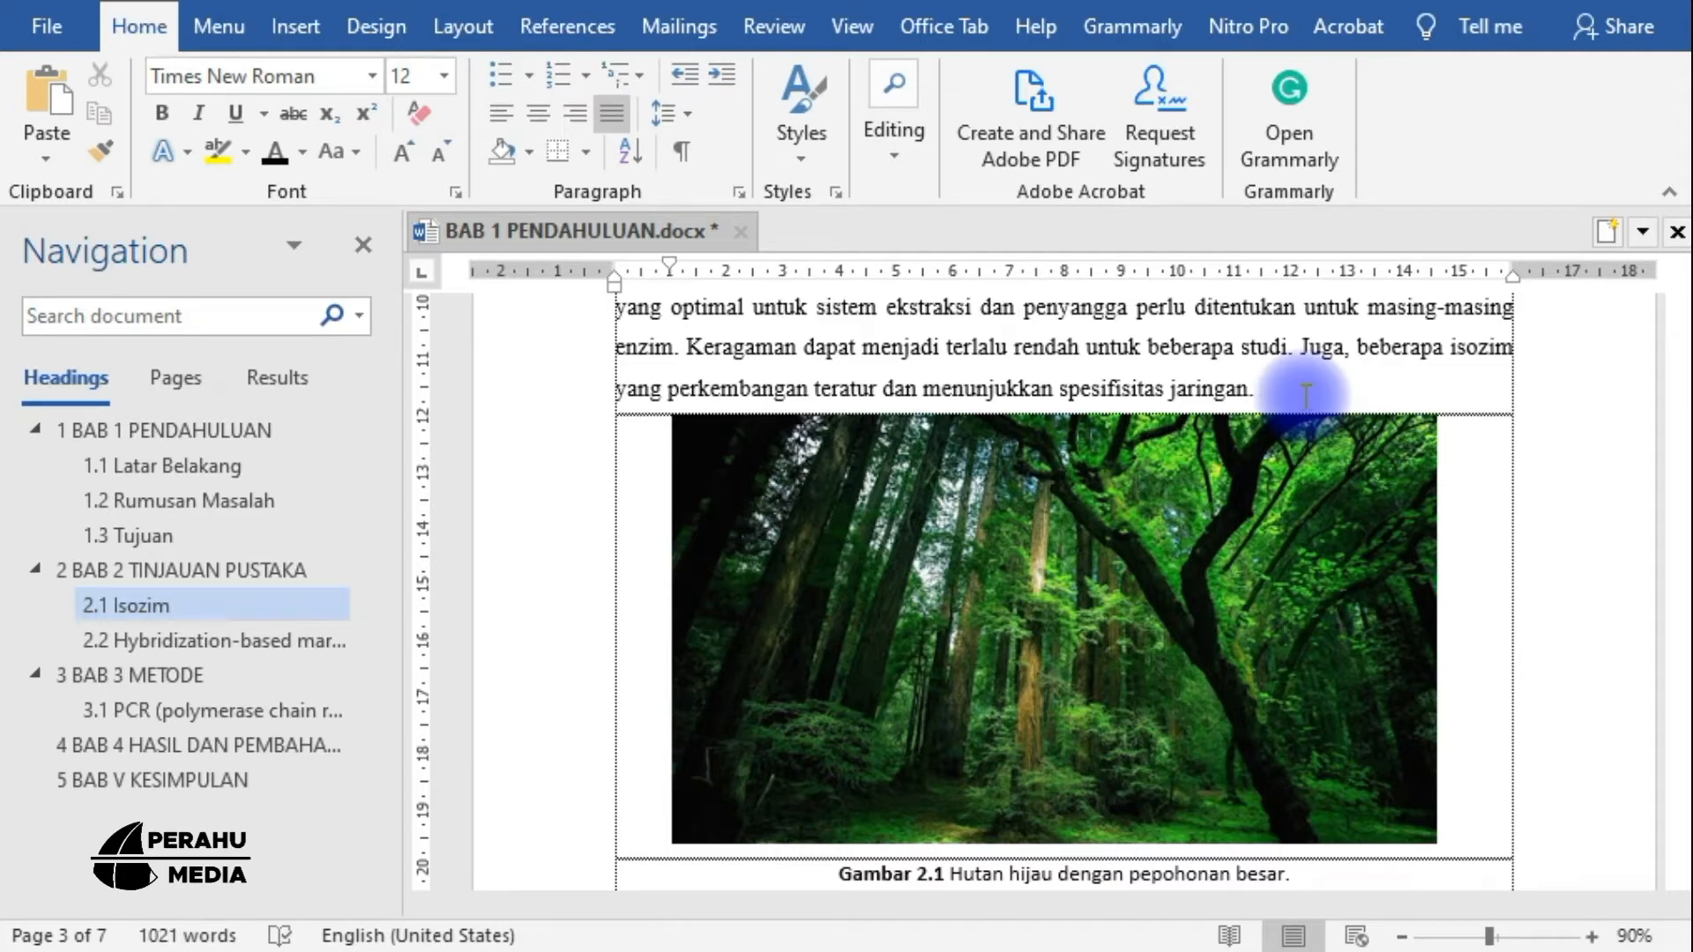
text(Seper)
key(BackSpace)
key(BackSpace)
text(perti pada )
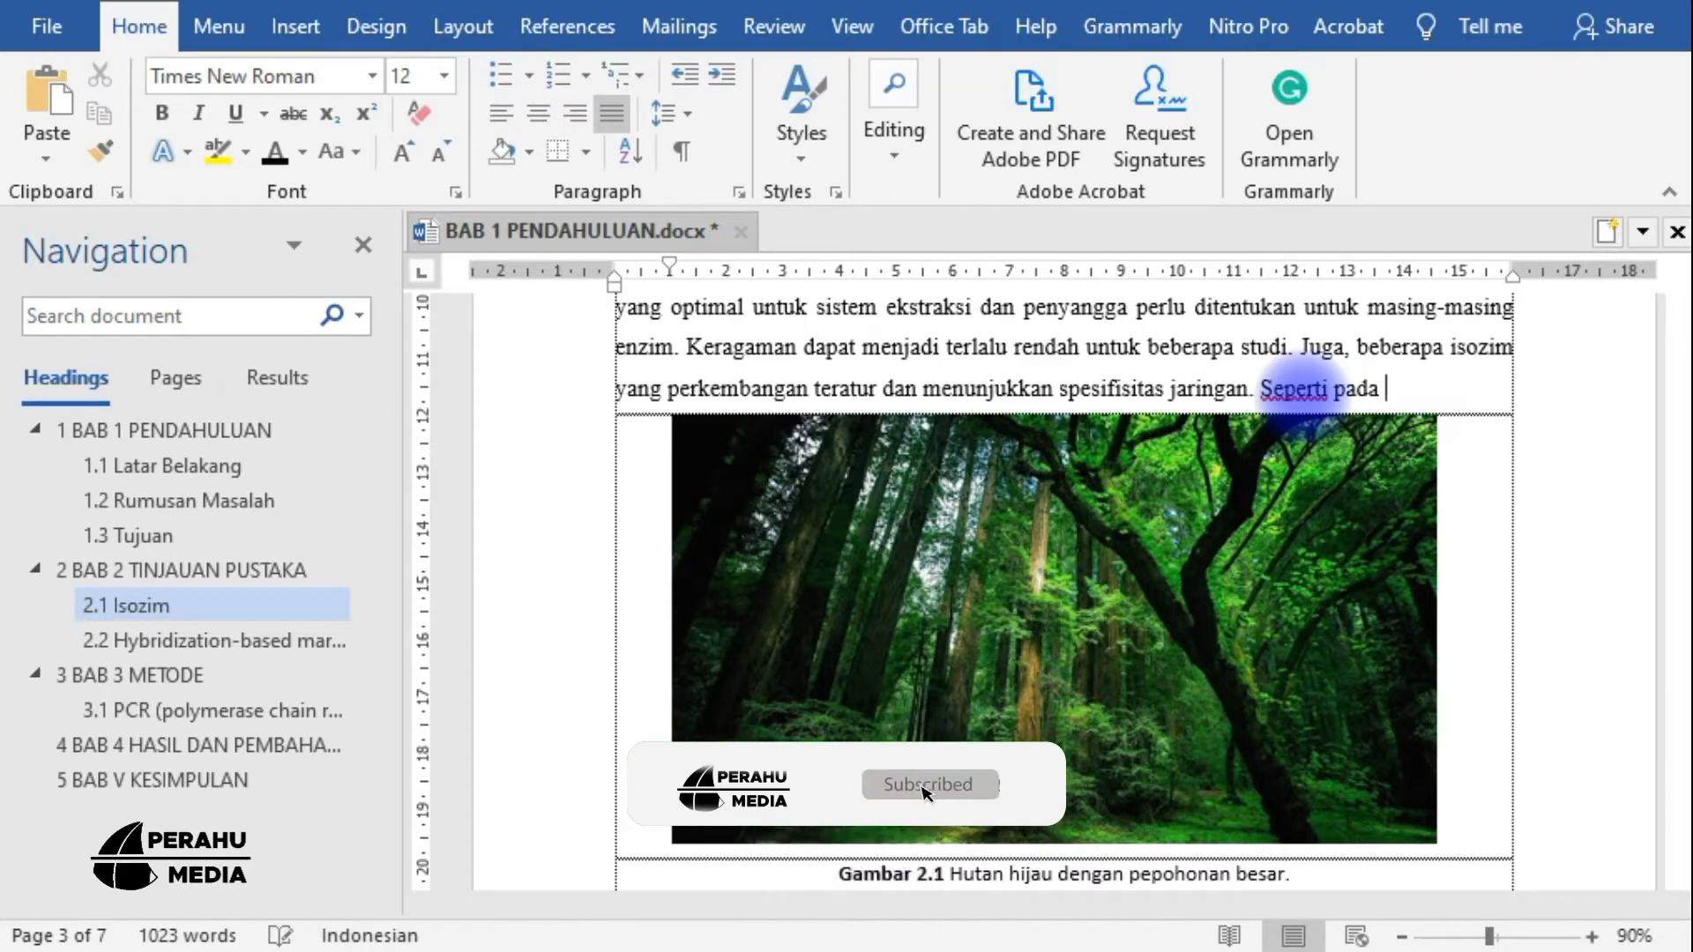
text(gambar)
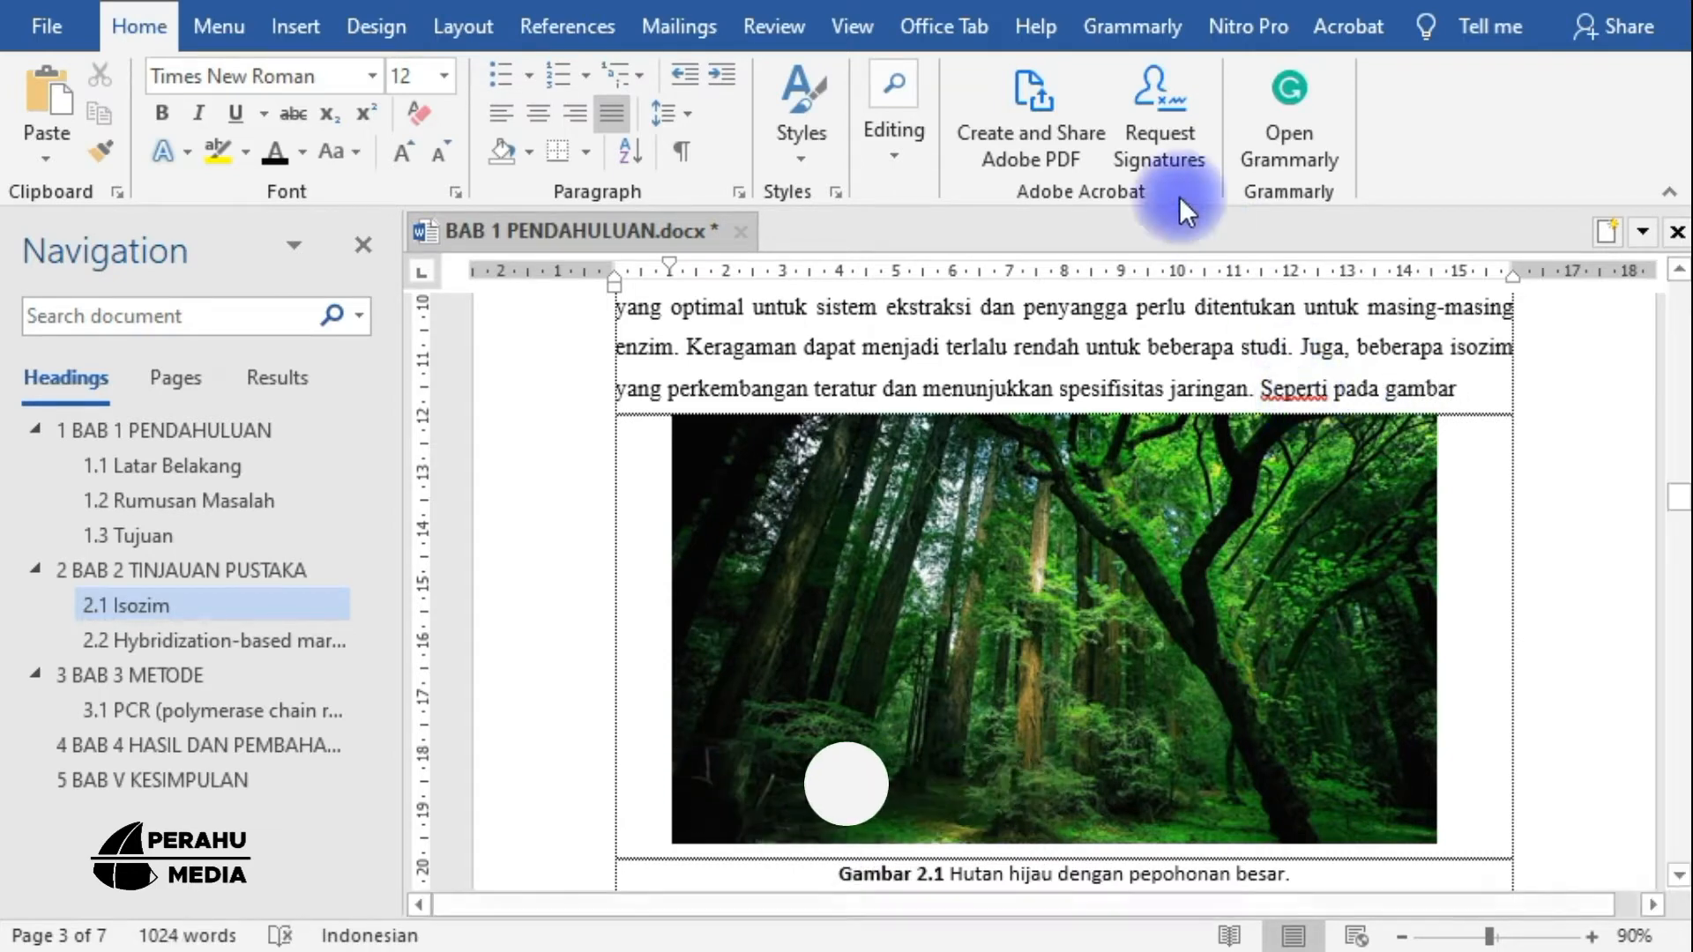
Start a cross-reference after "Seperti pada gambar" and set its reference type to Gambar
click(542, 28)
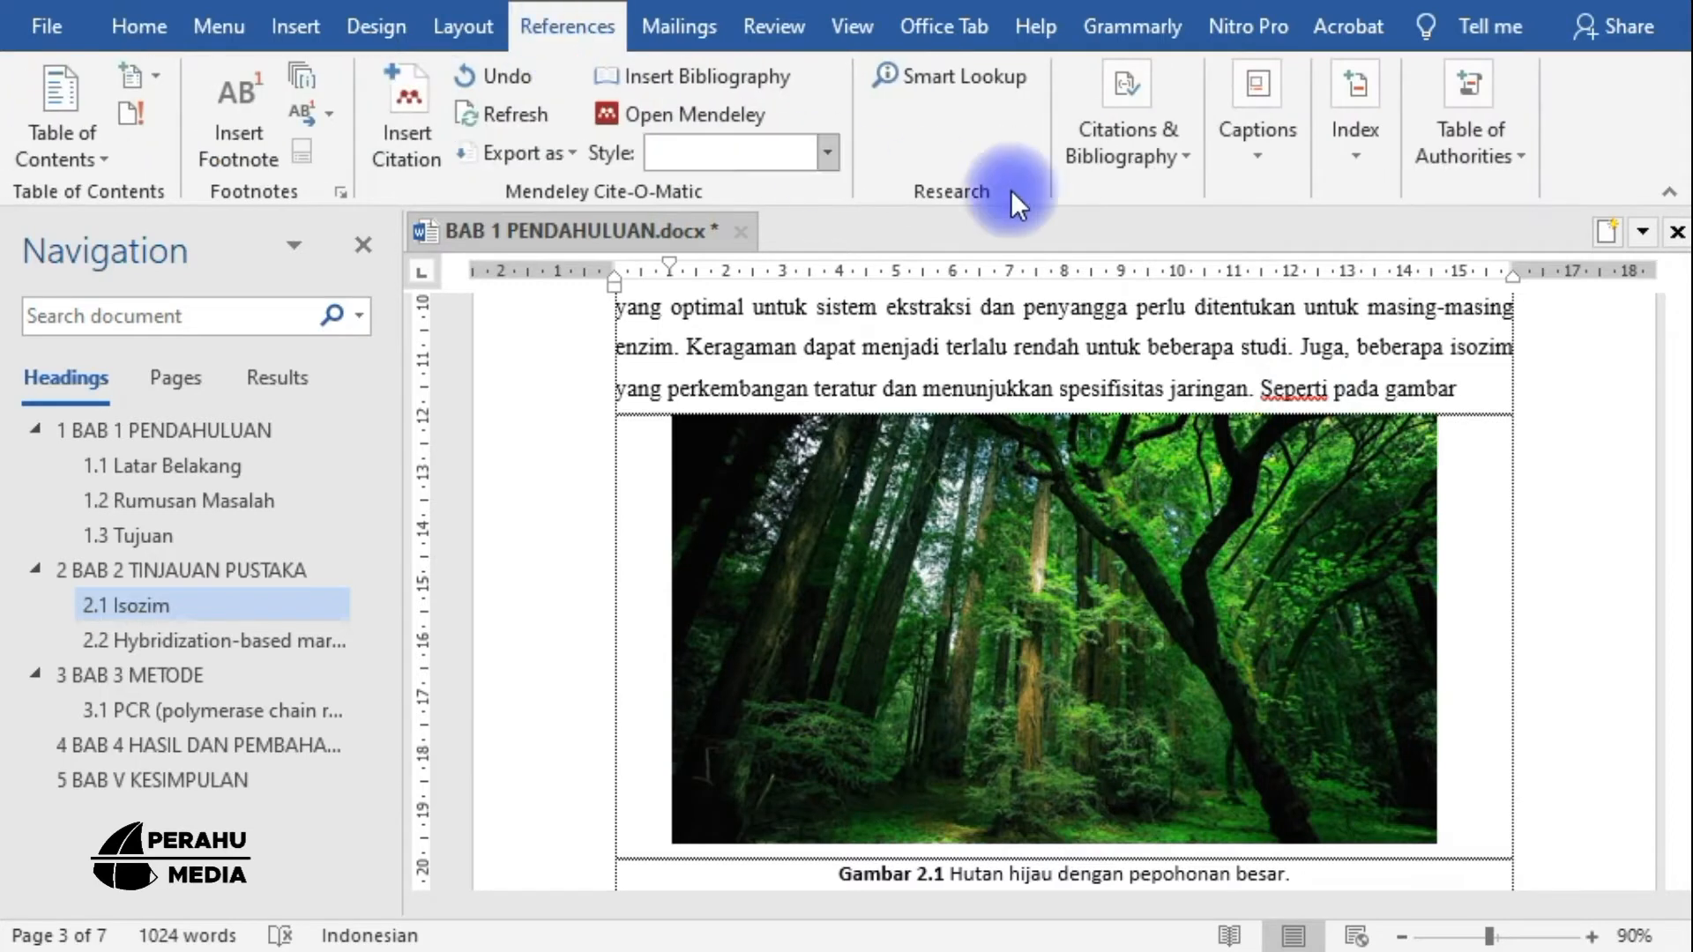
click(1267, 173)
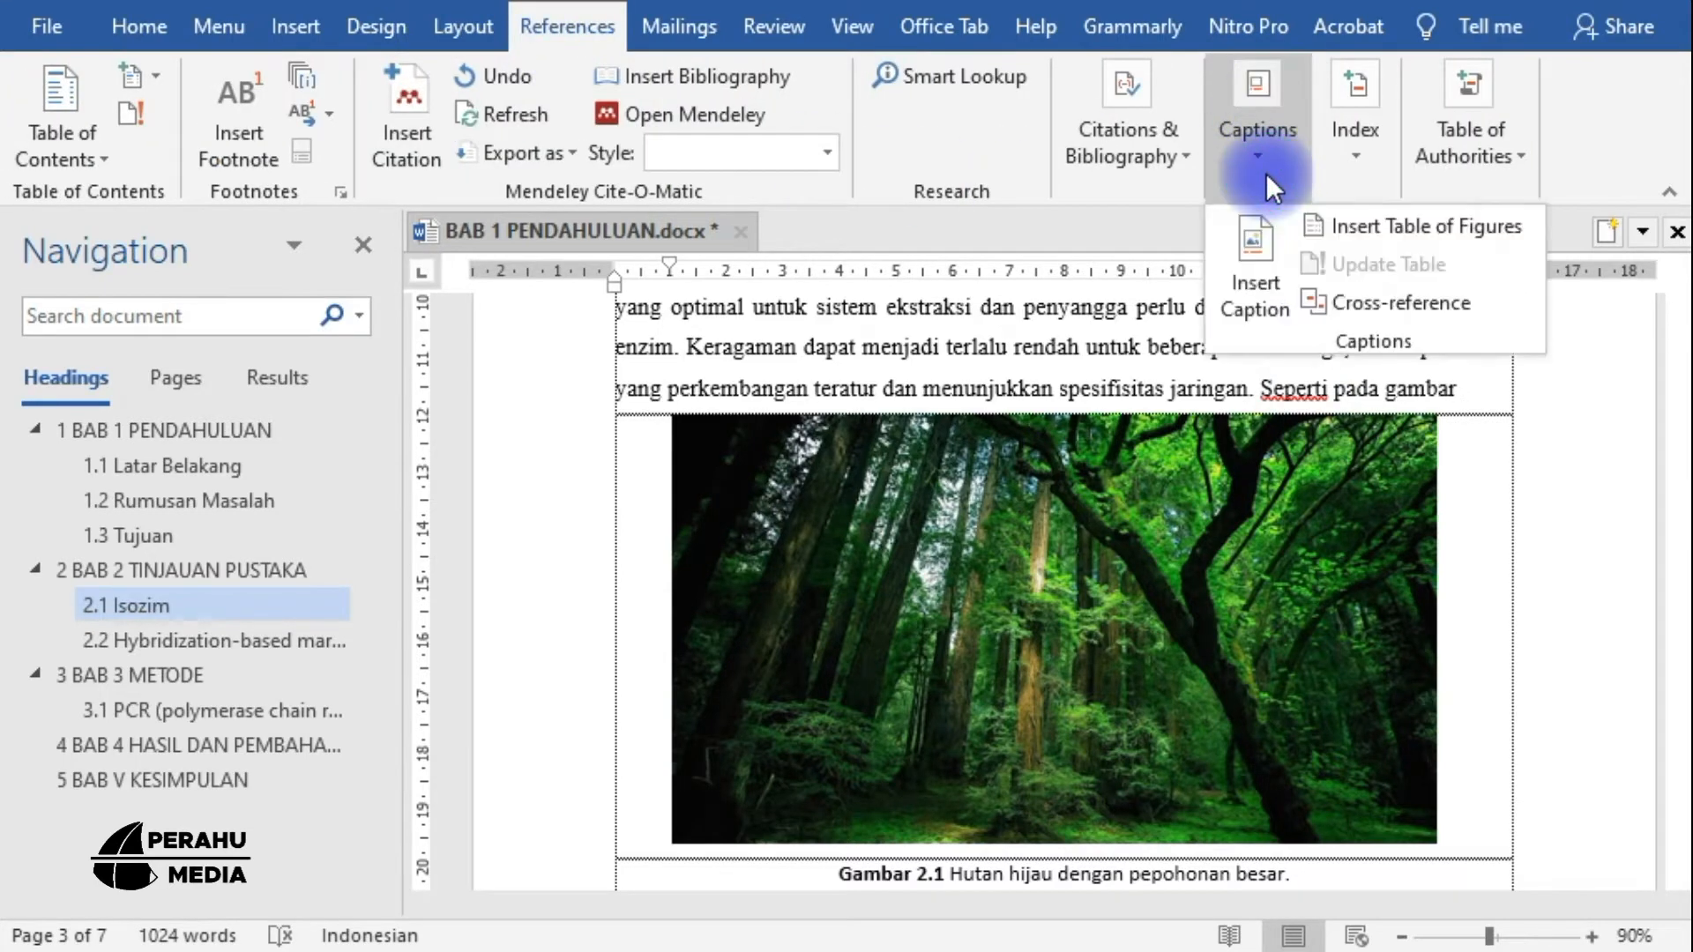
click(1357, 303)
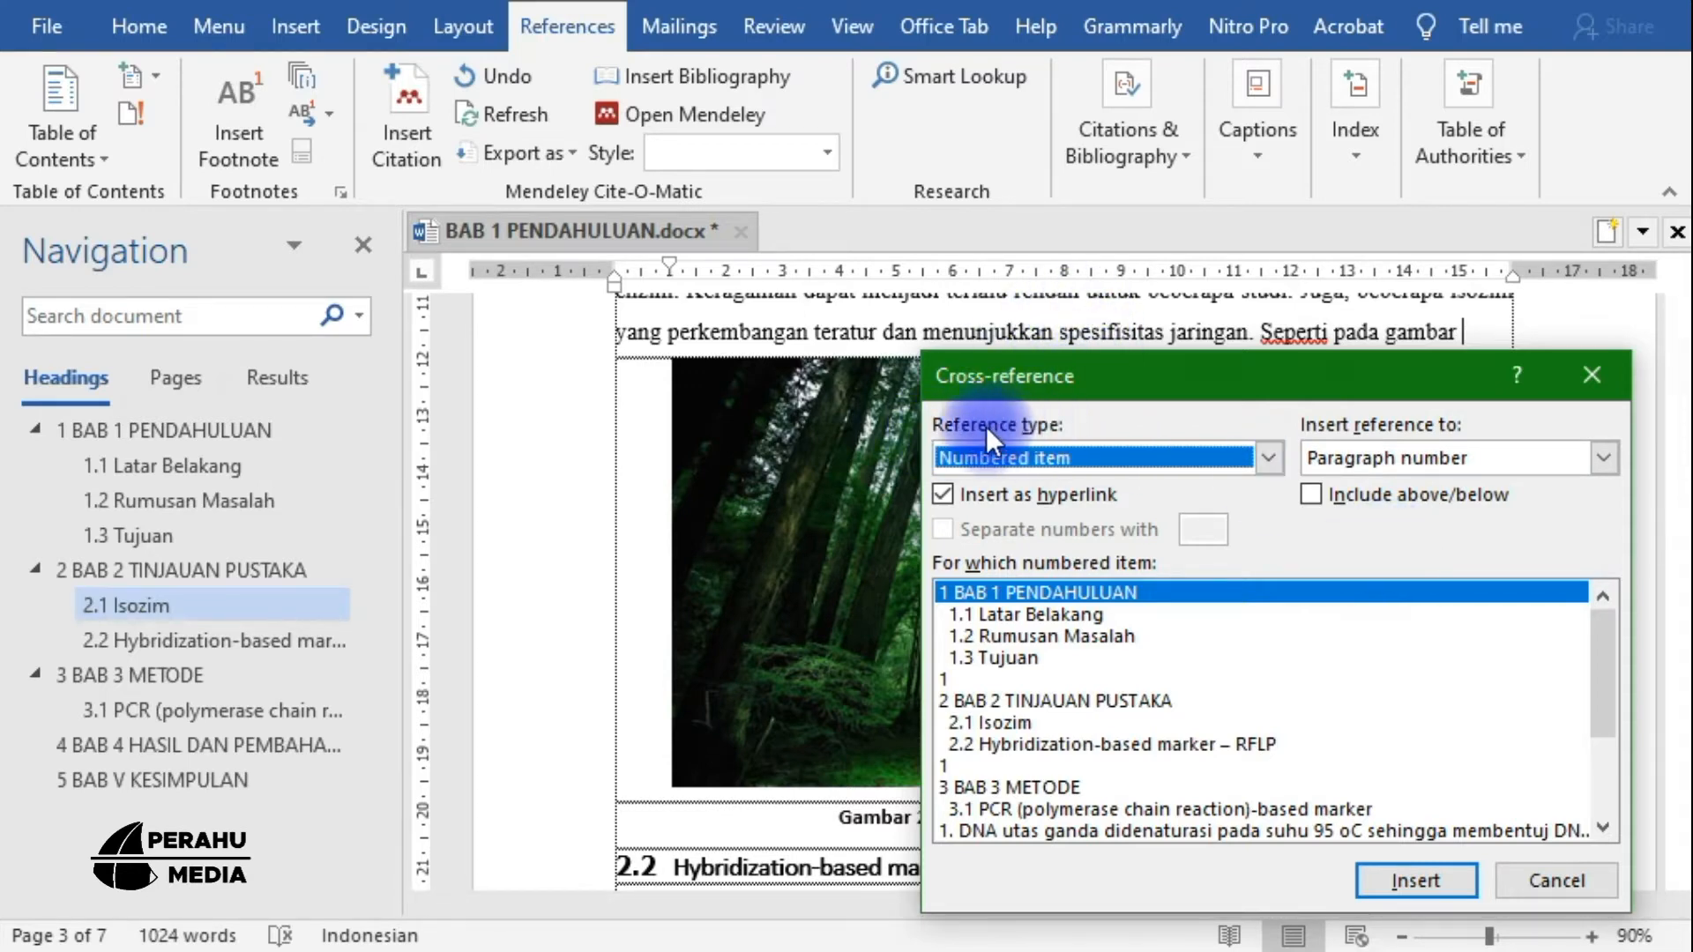
click(1270, 458)
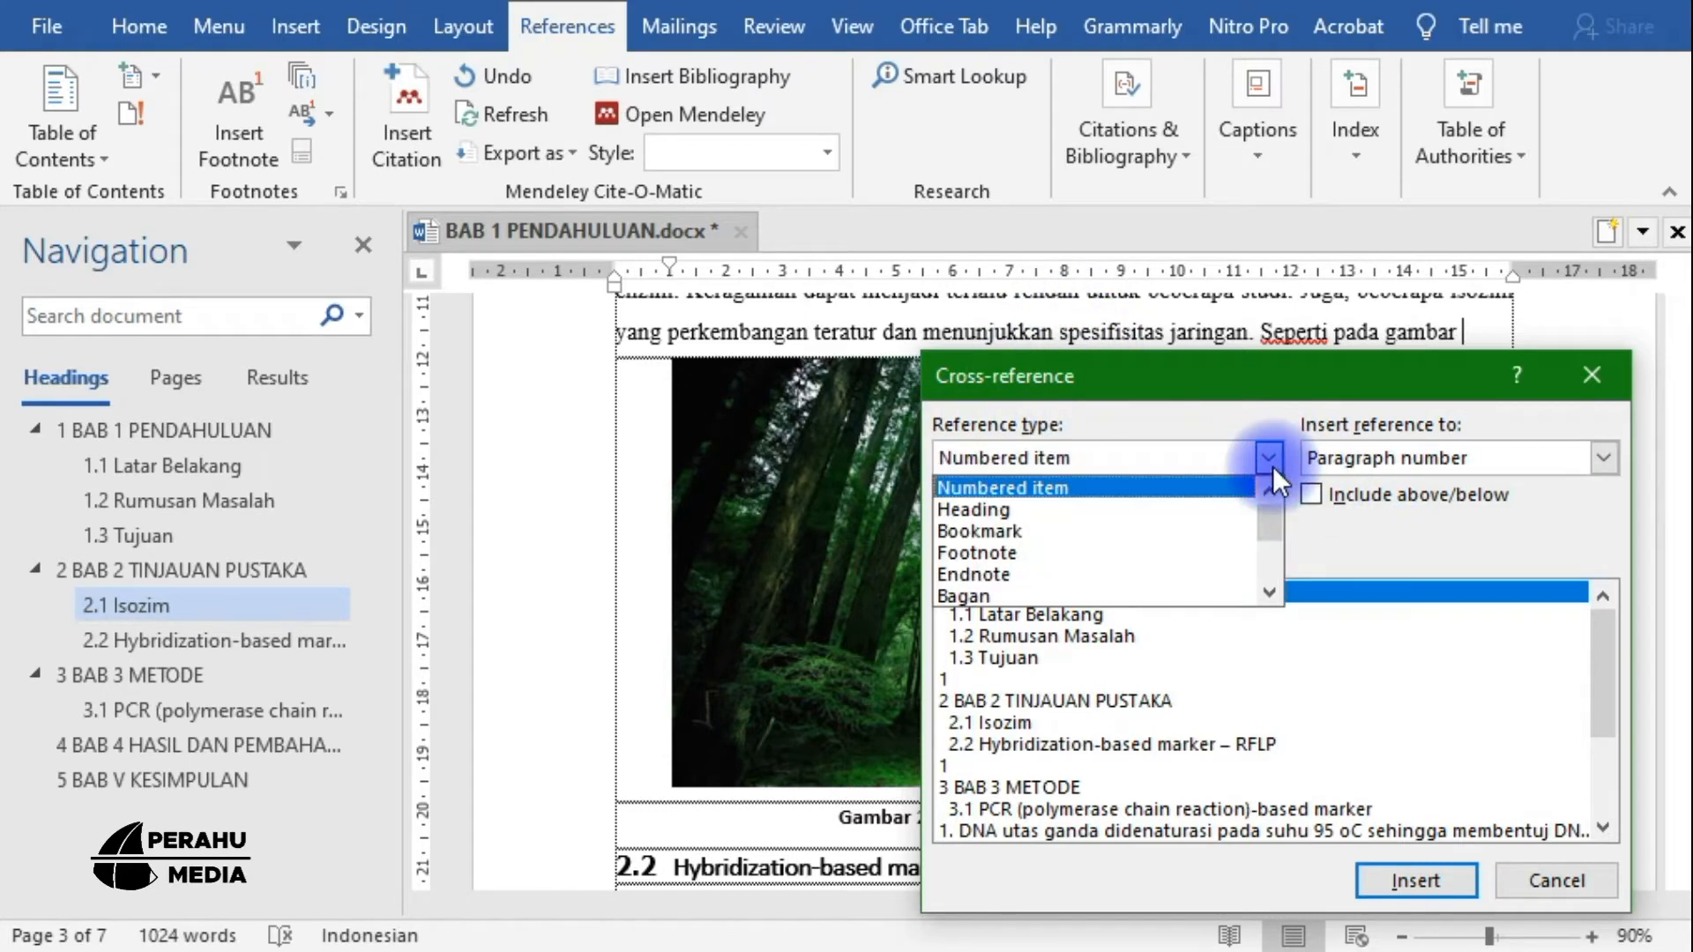
scroll(1107, 534, down, 1)
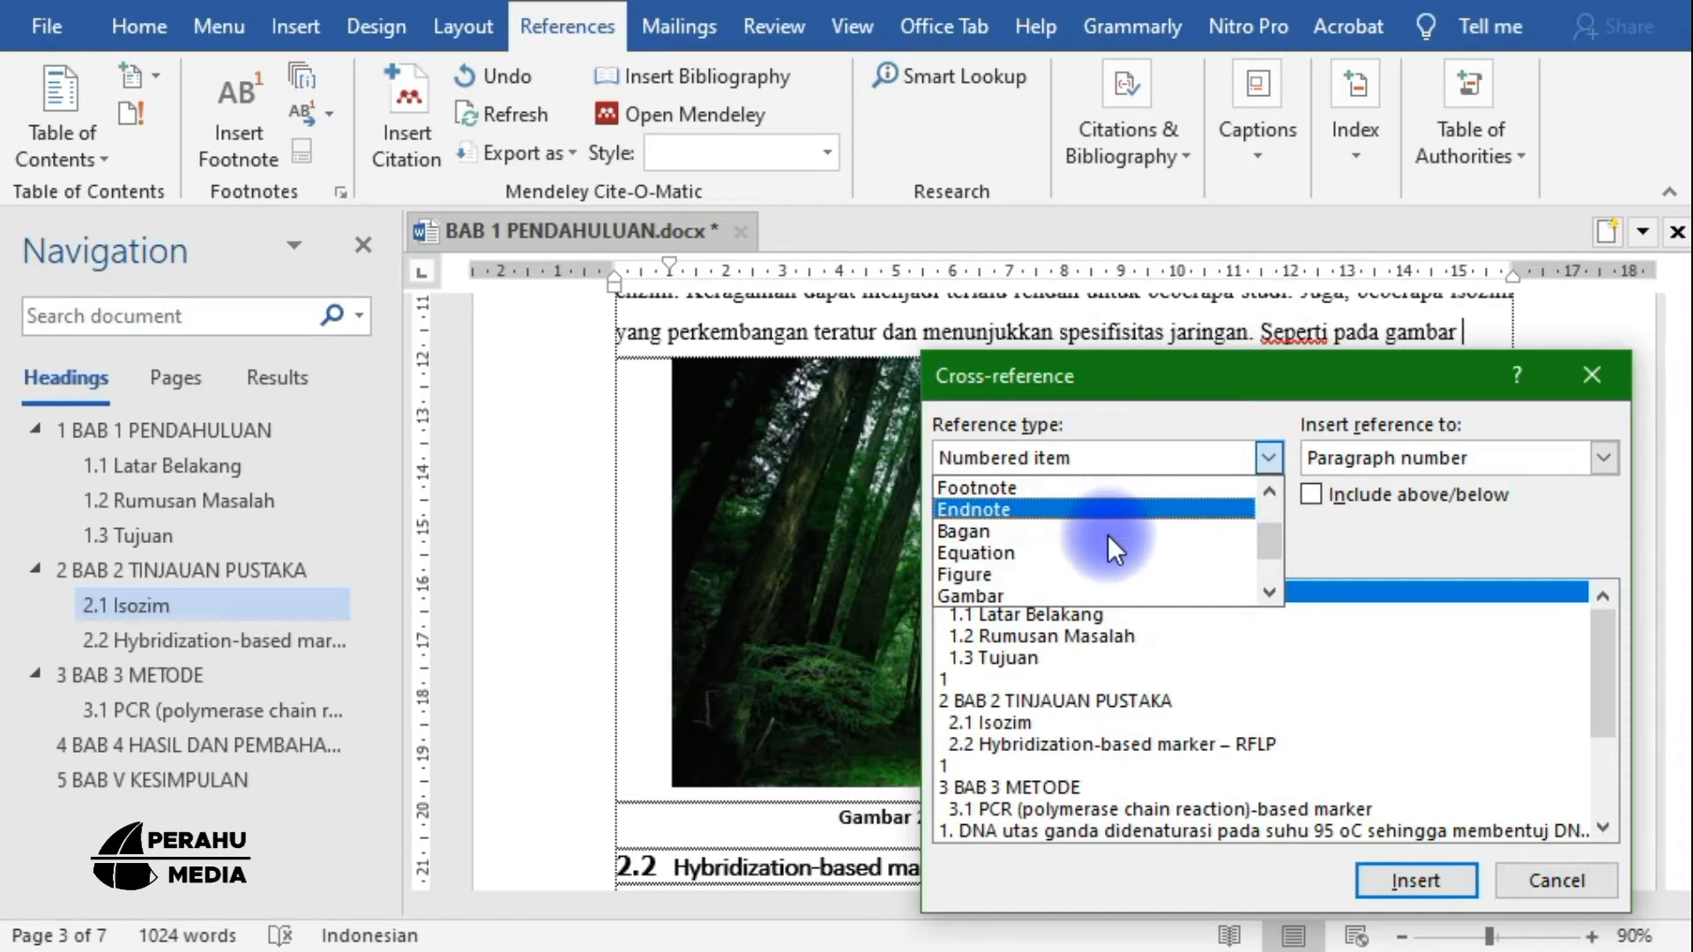
scroll(1107, 535, down, 1)
scroll(1023, 526, up, 1)
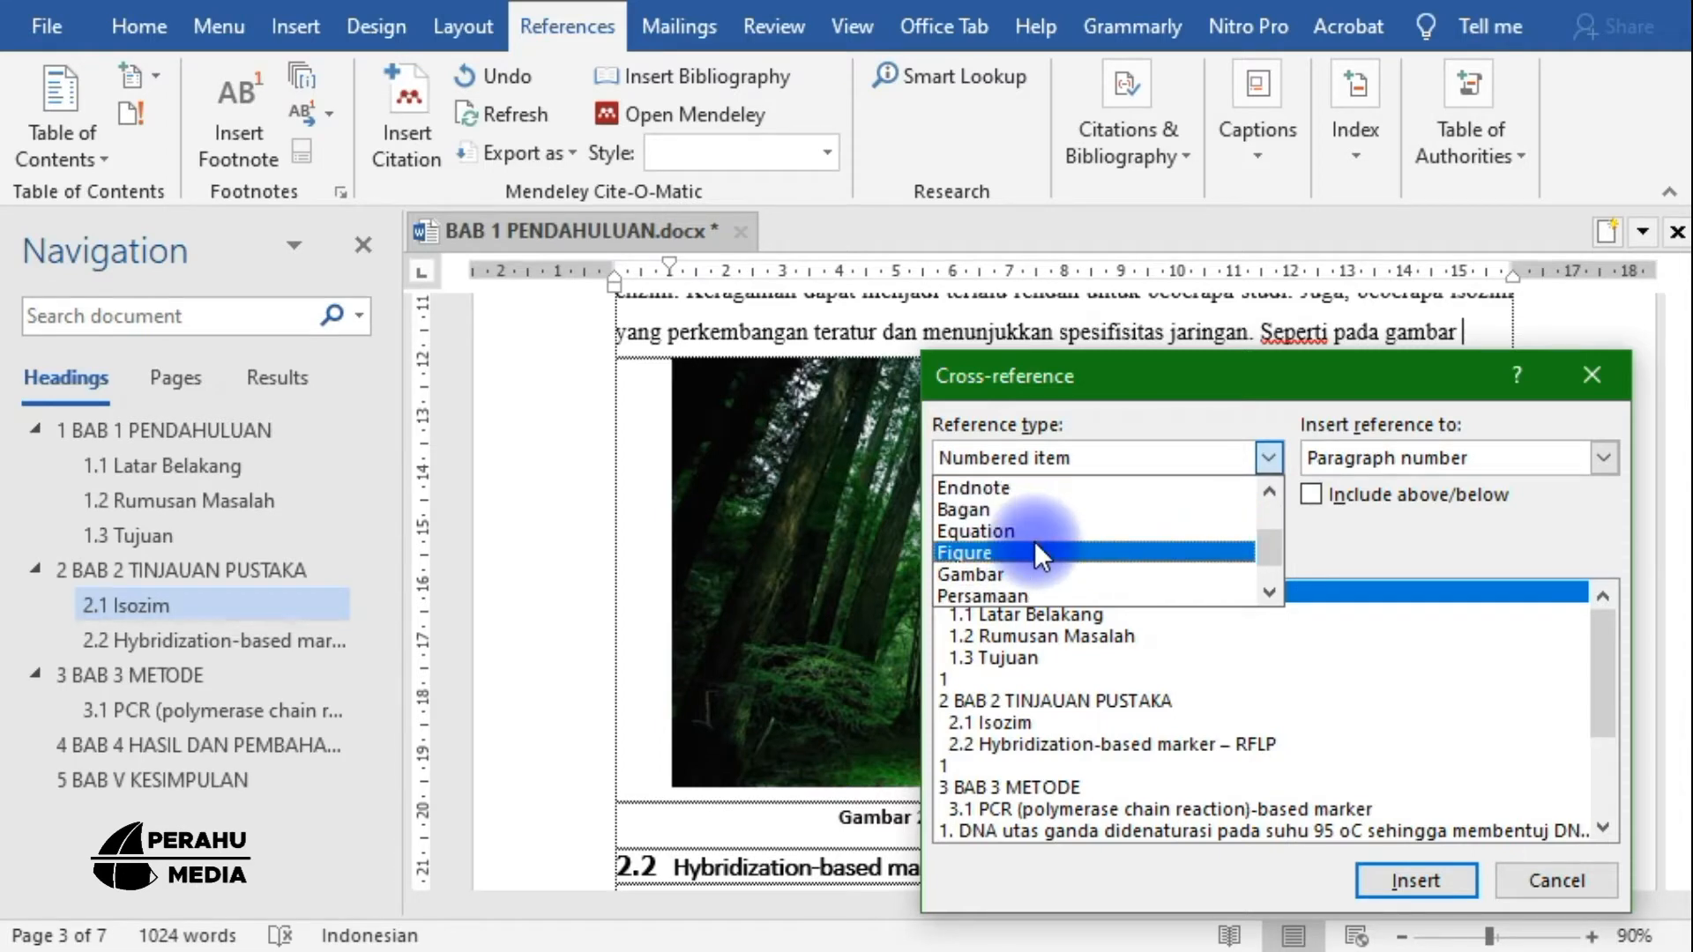
click(947, 574)
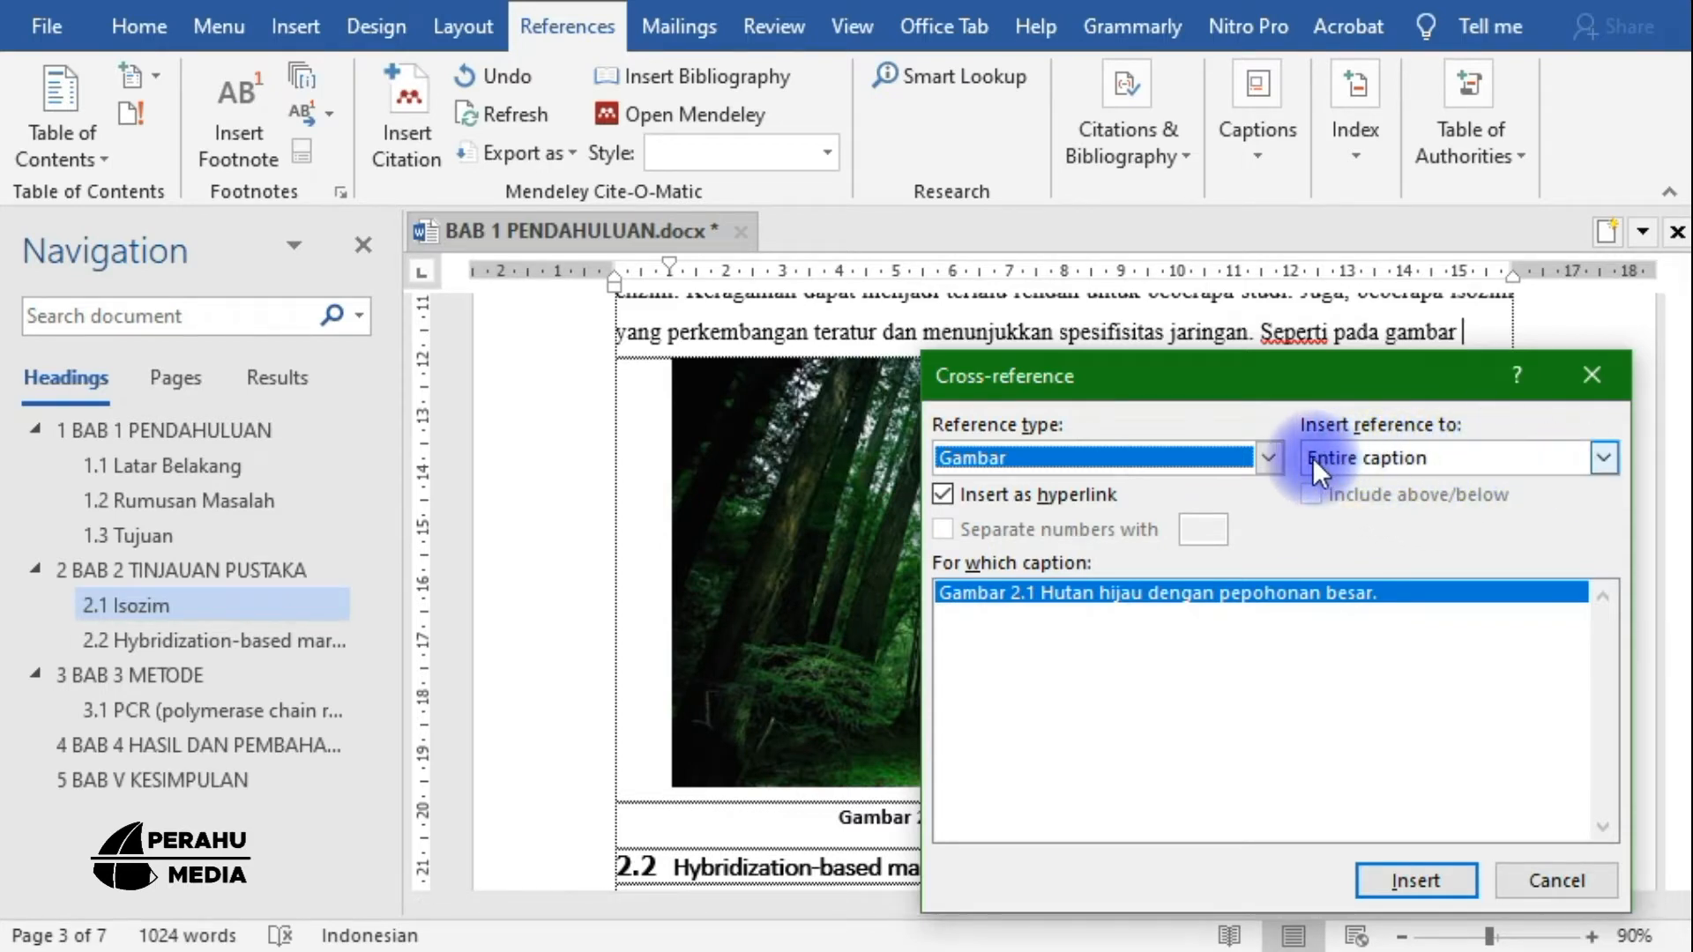
Insert a hyperlinked cross-reference to the caption "Gambar 2.1 Hutan hijau dengan pepohonan besar." using only its label and number
click(1604, 458)
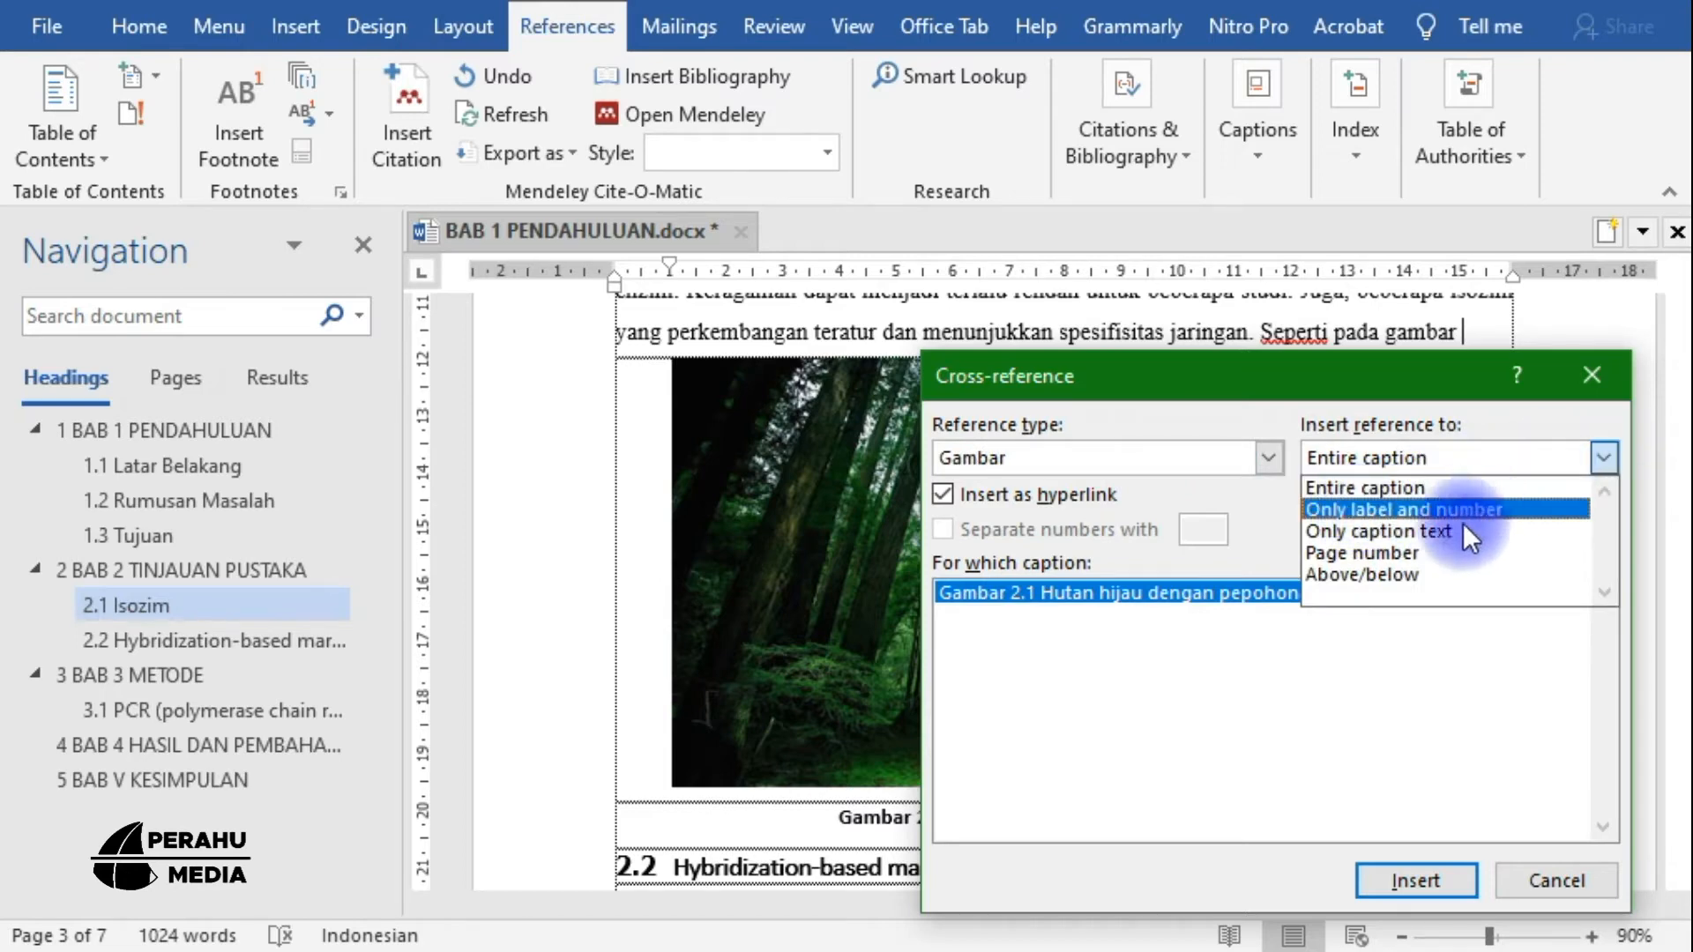
click(1365, 512)
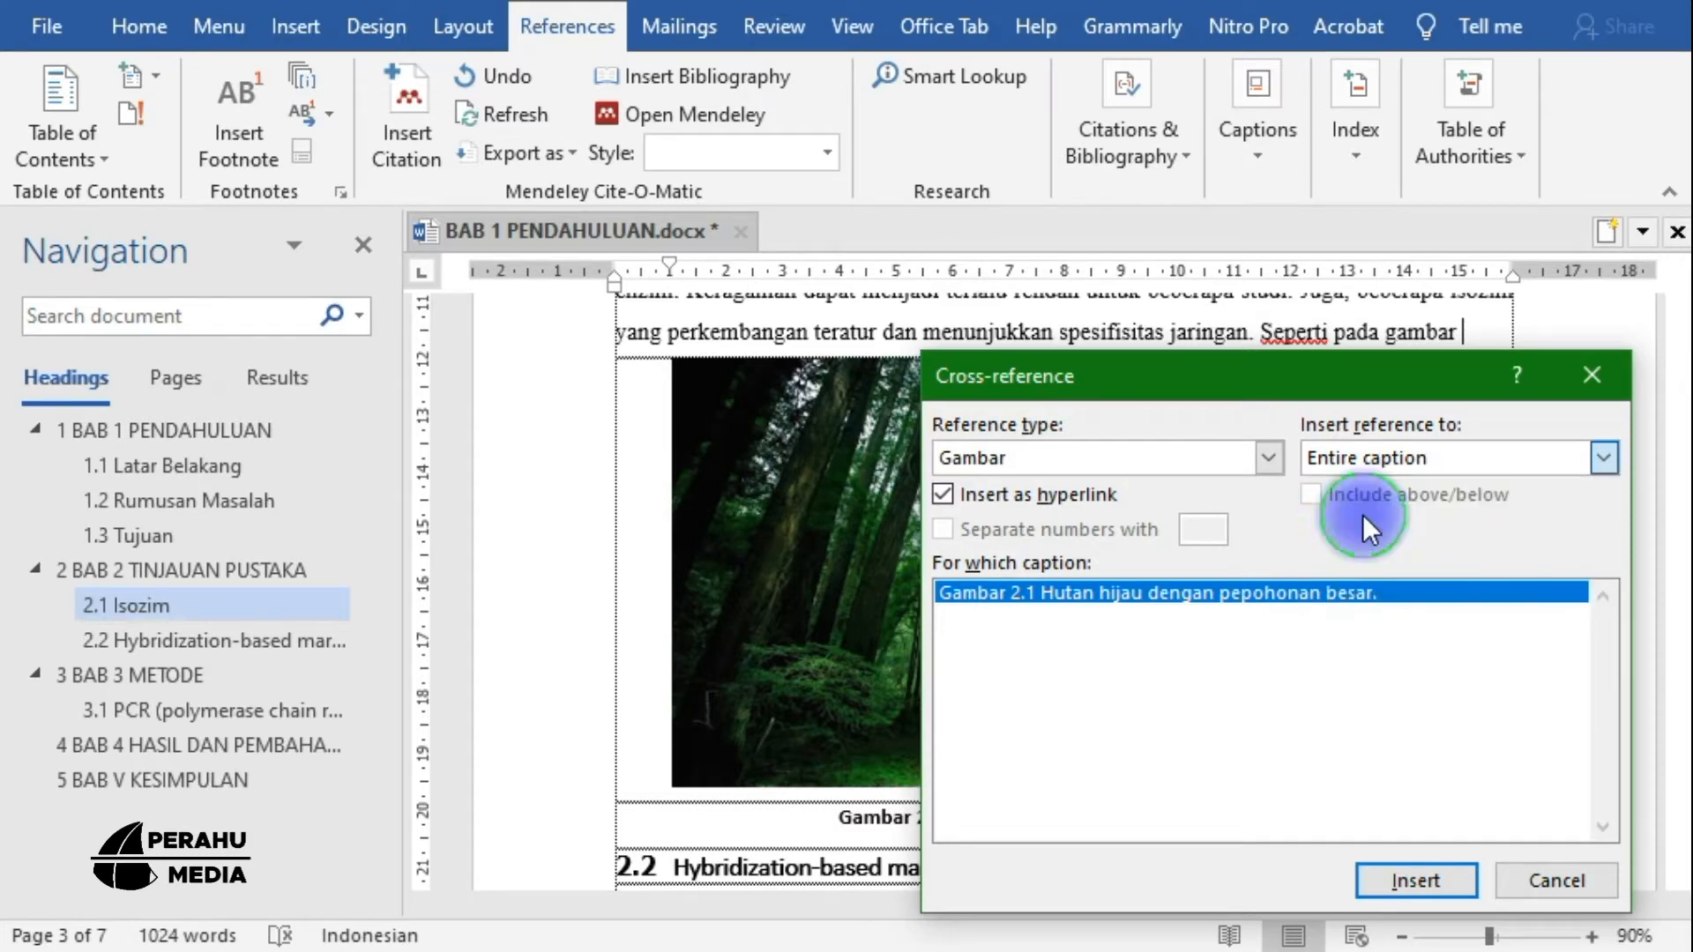
click(1606, 458)
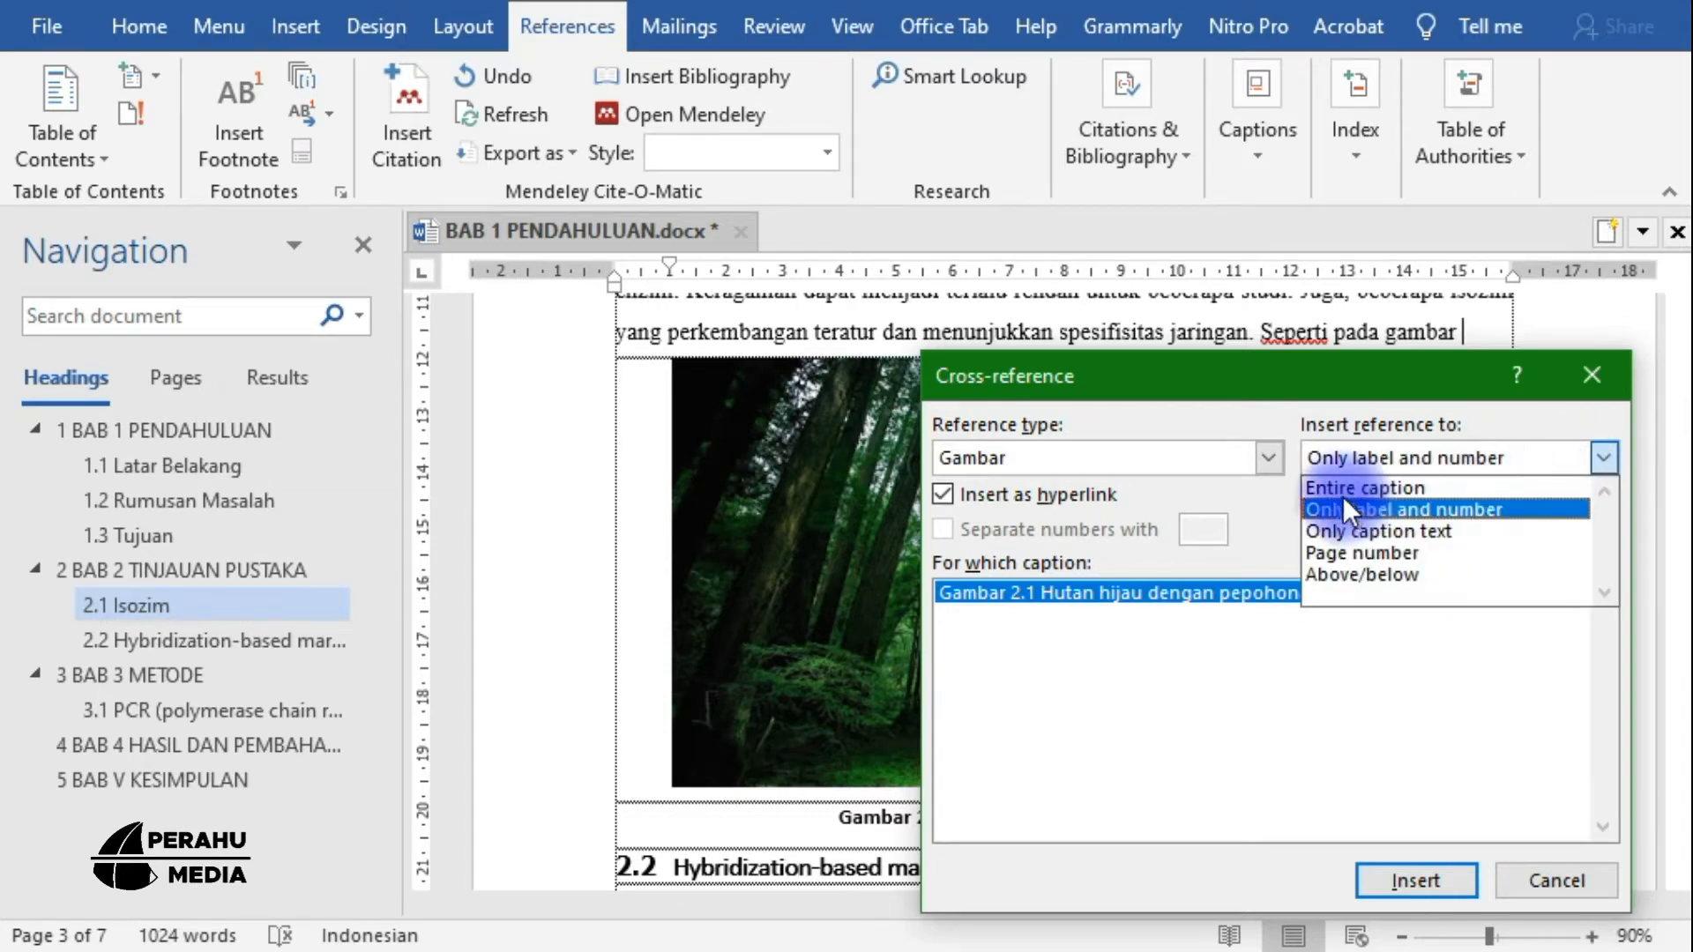
click(1340, 488)
click(1604, 457)
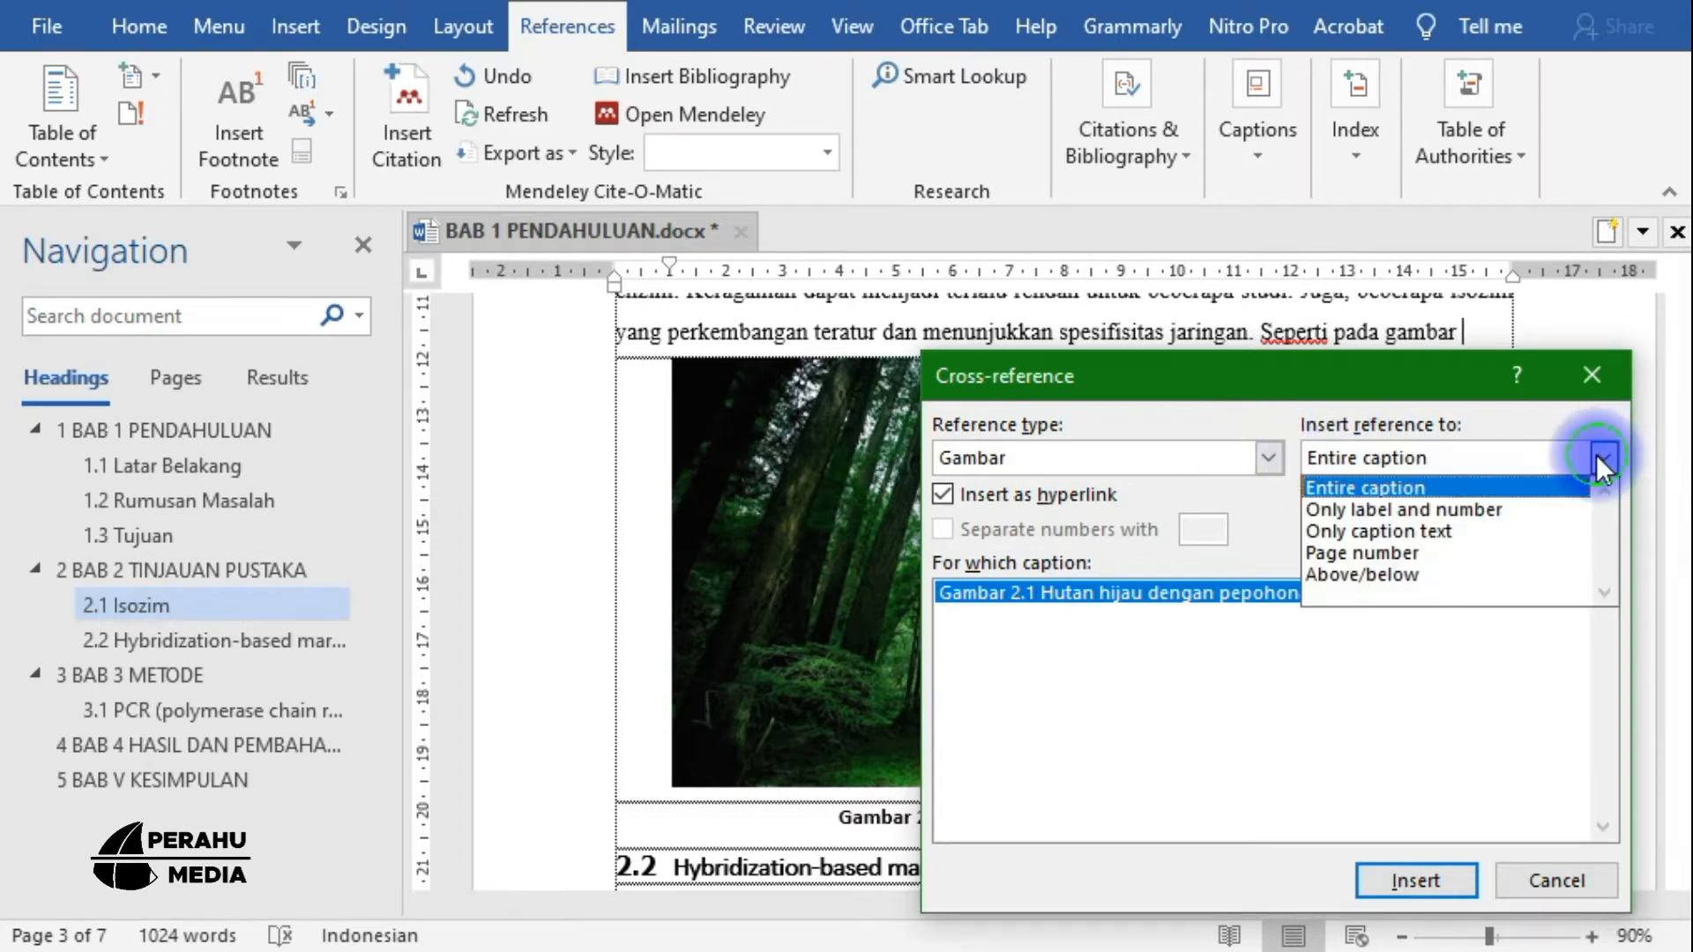
click(1344, 511)
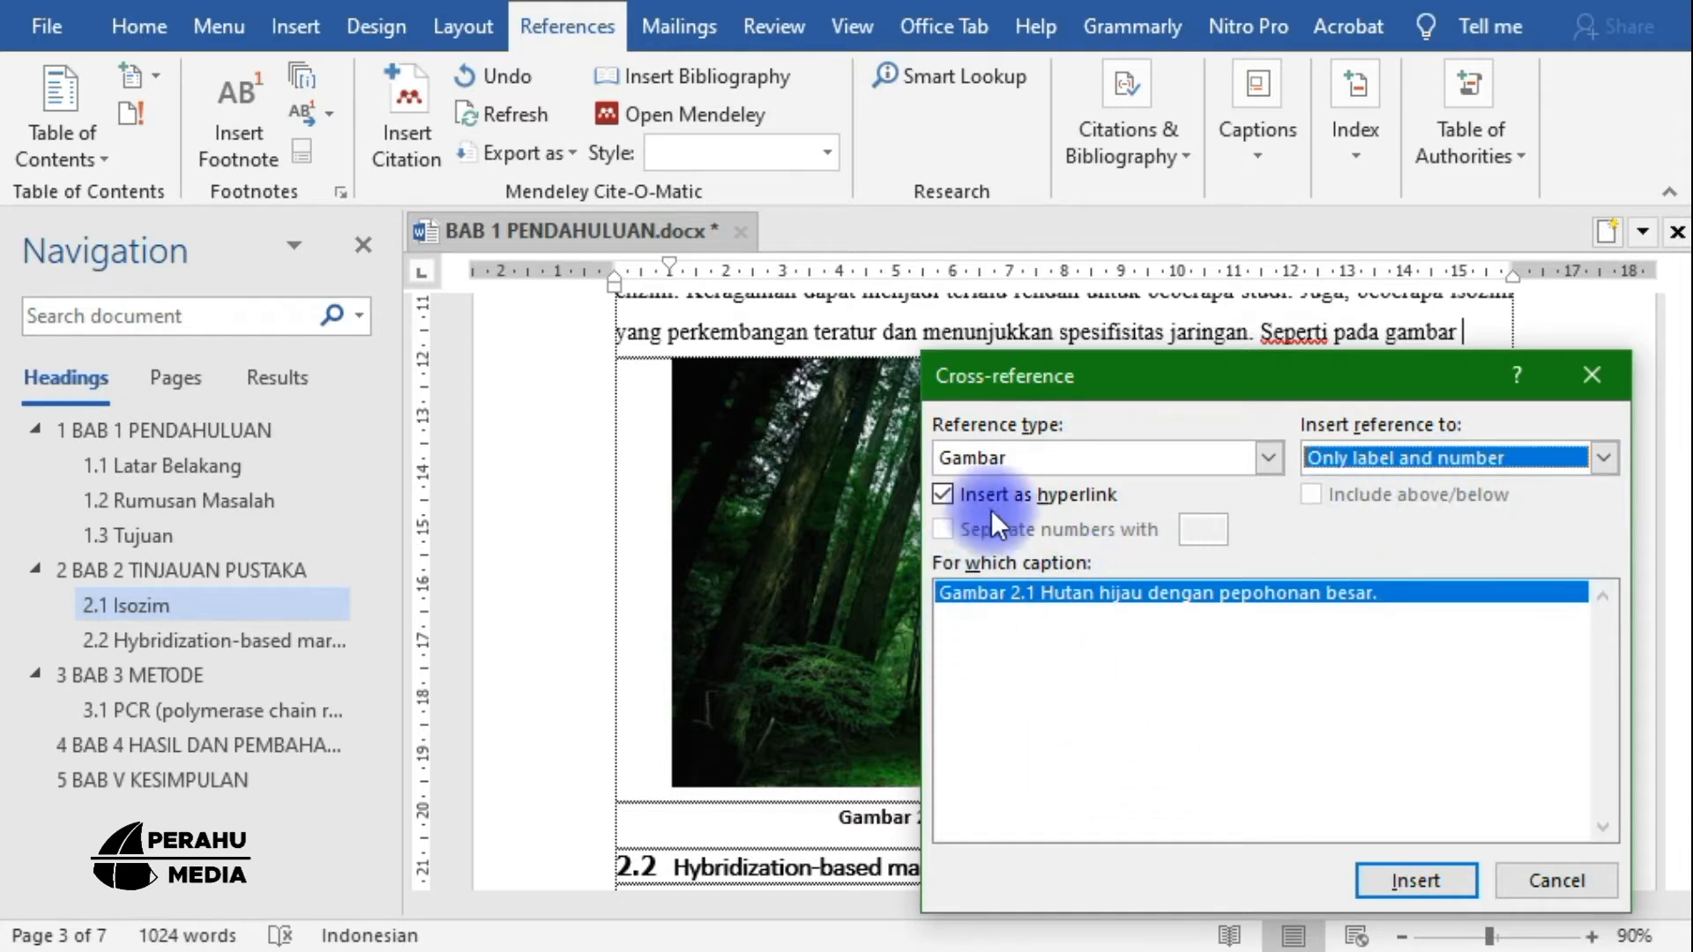
click(1016, 647)
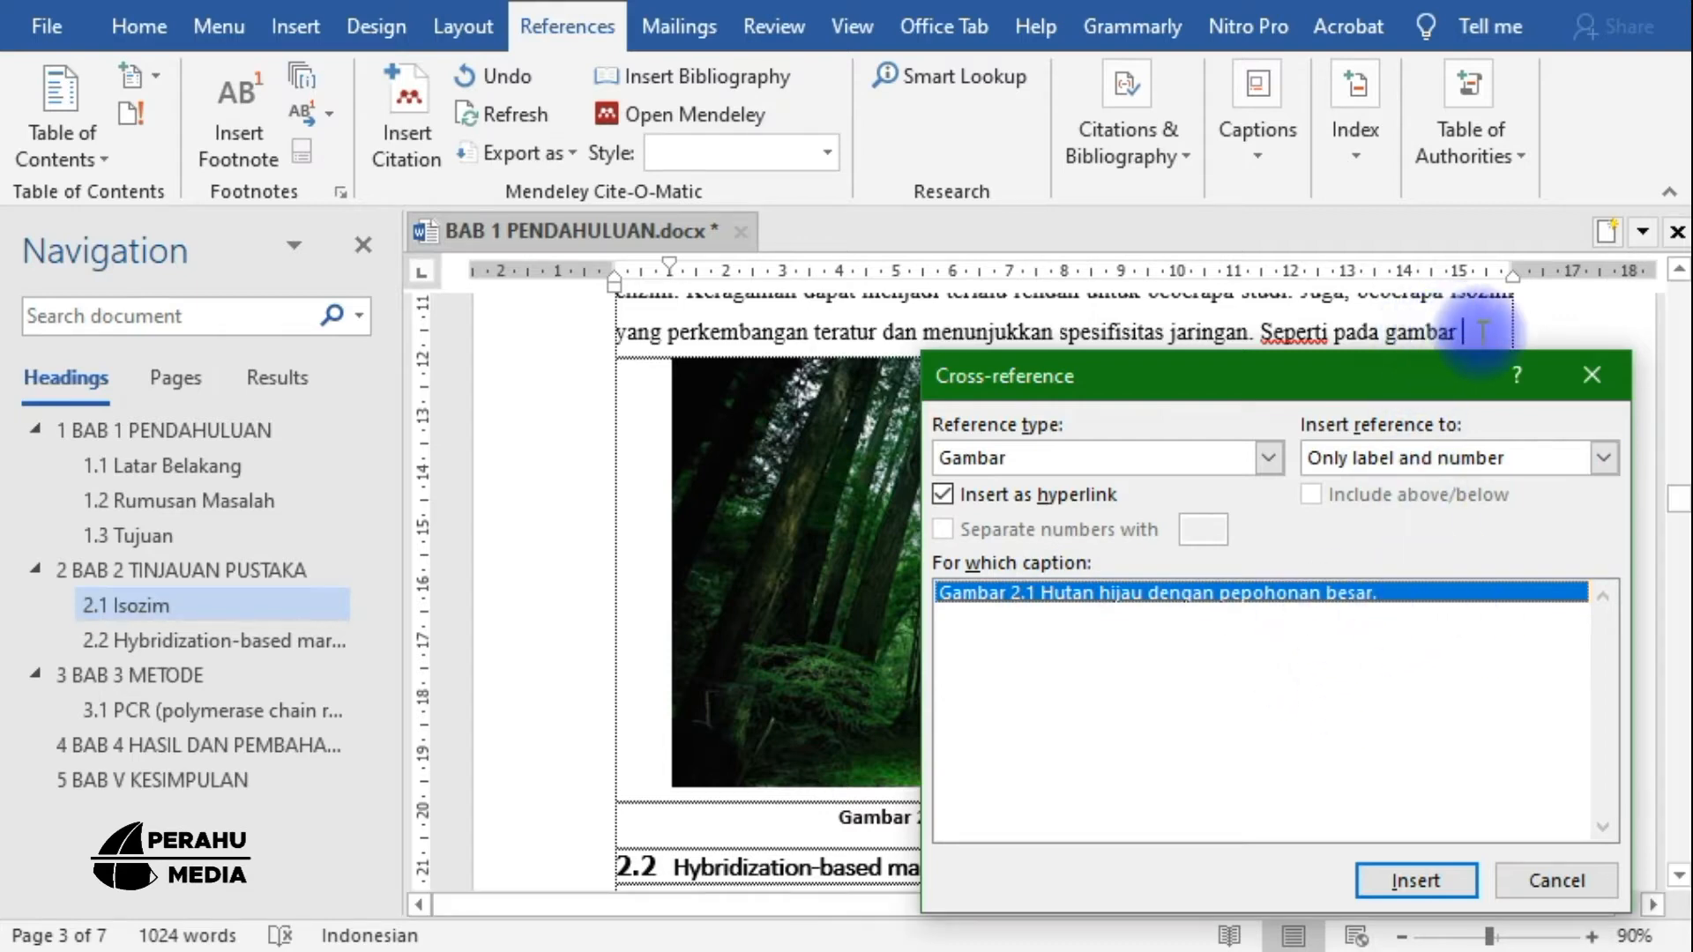
click(1389, 879)
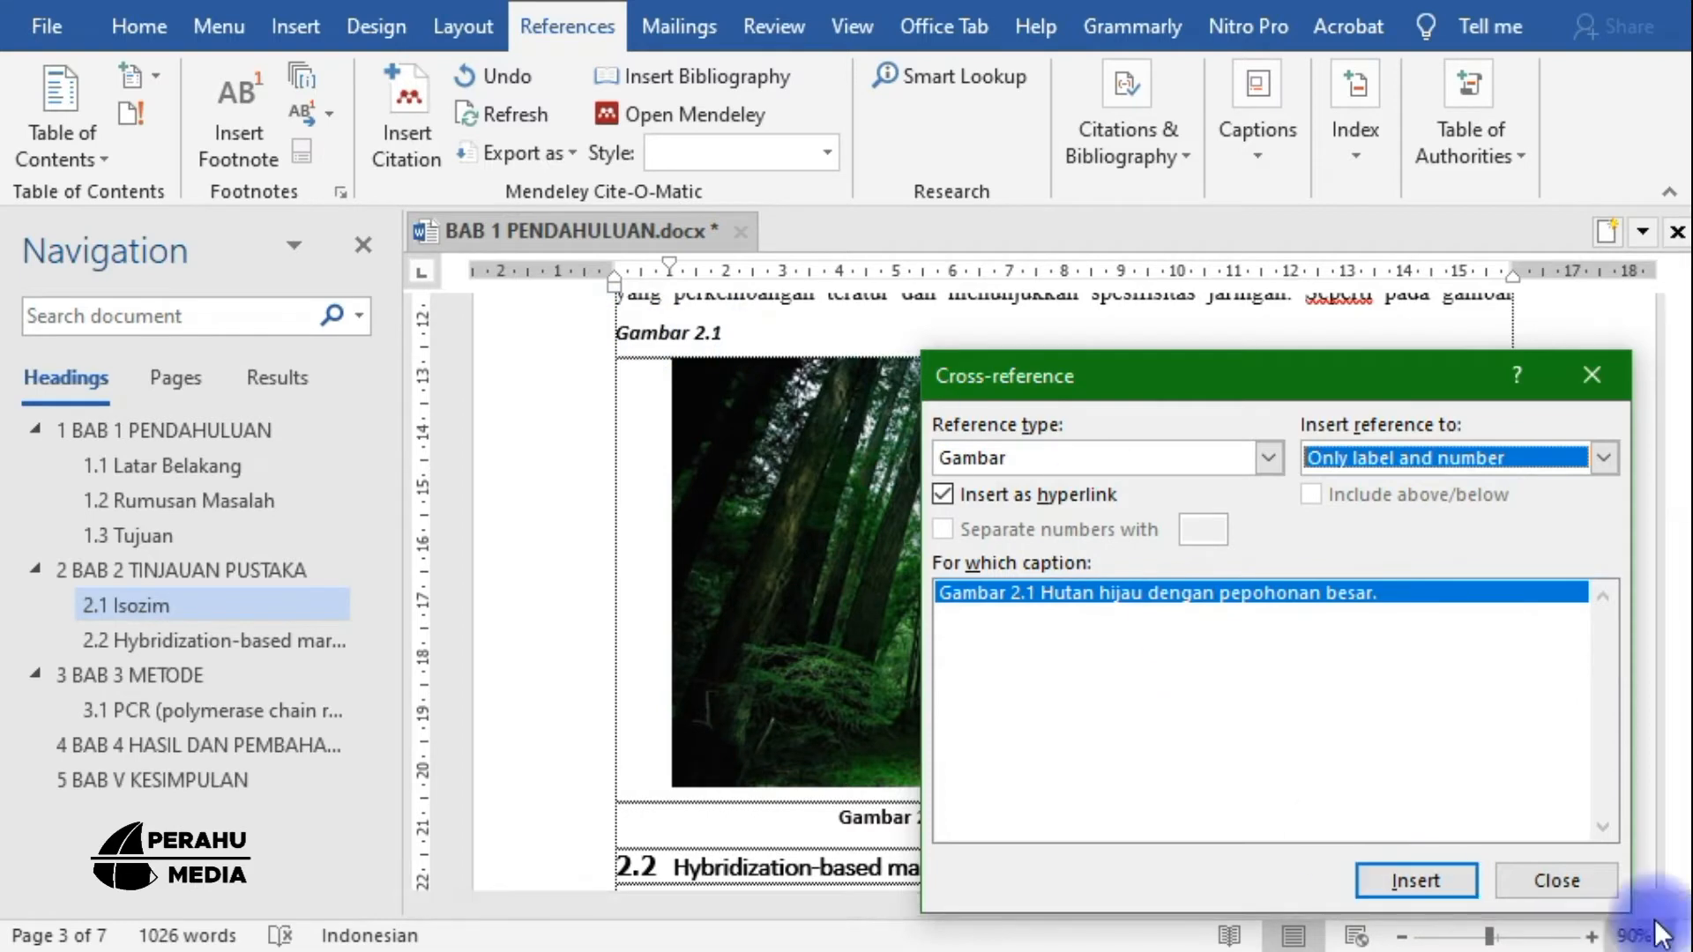
click(1557, 879)
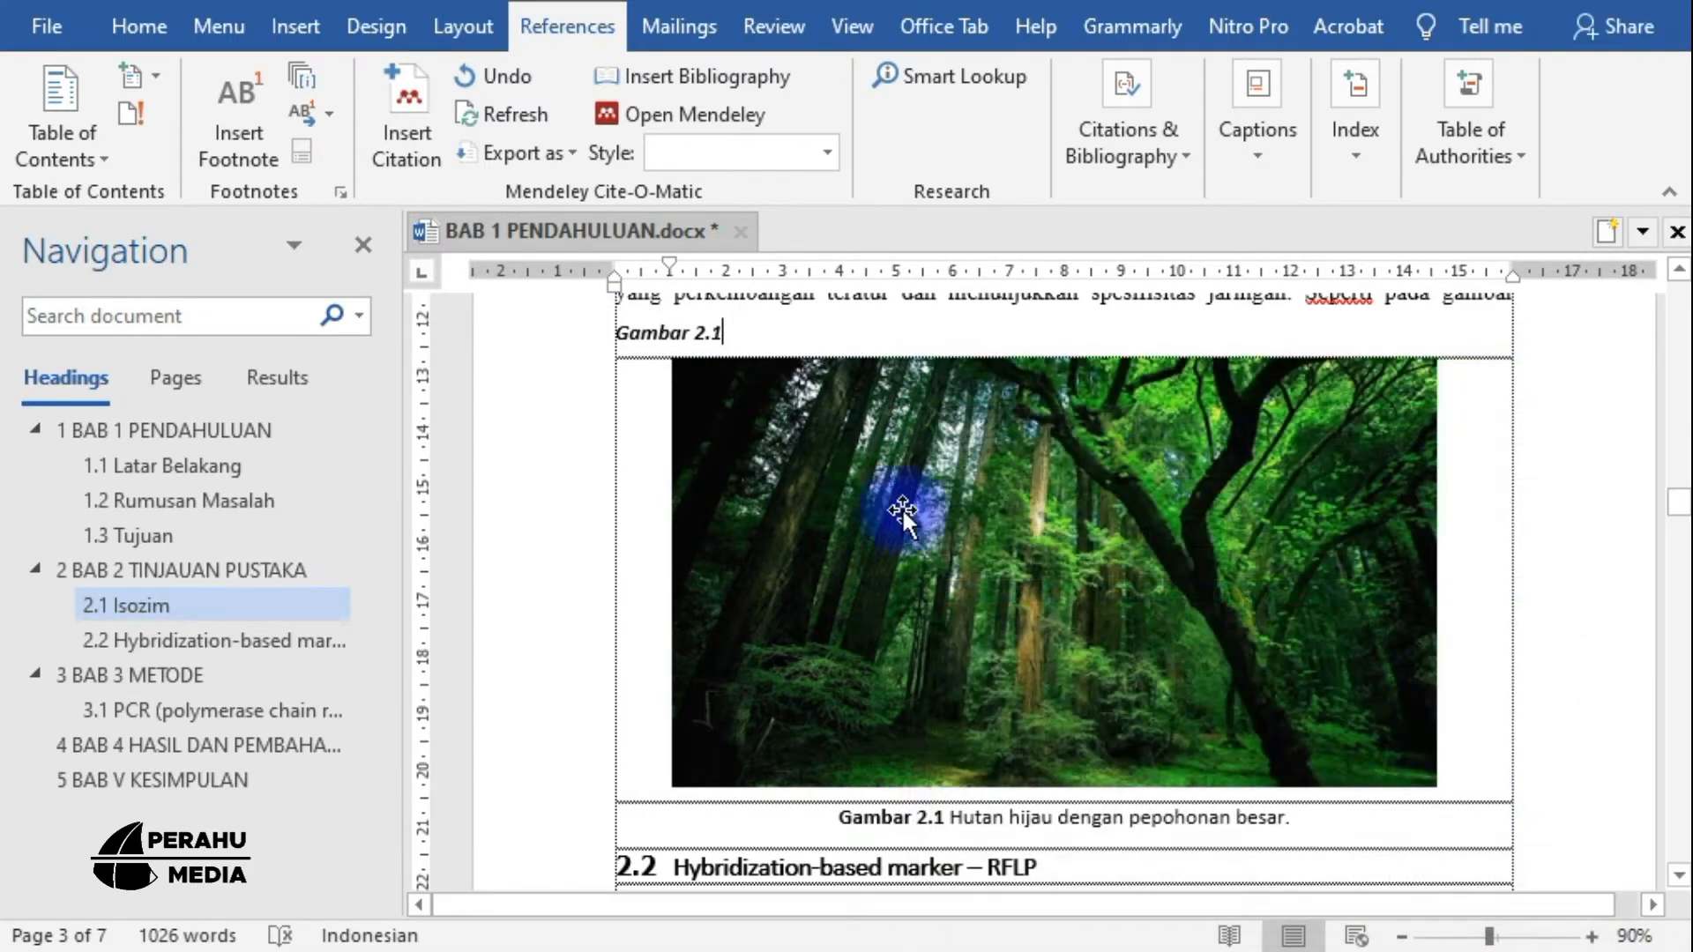
End the sentence with a period and remove the italics from the inserted Gambar 2.1 reference
scroll(815, 507, up, 1)
scroll(815, 507, up, 1)
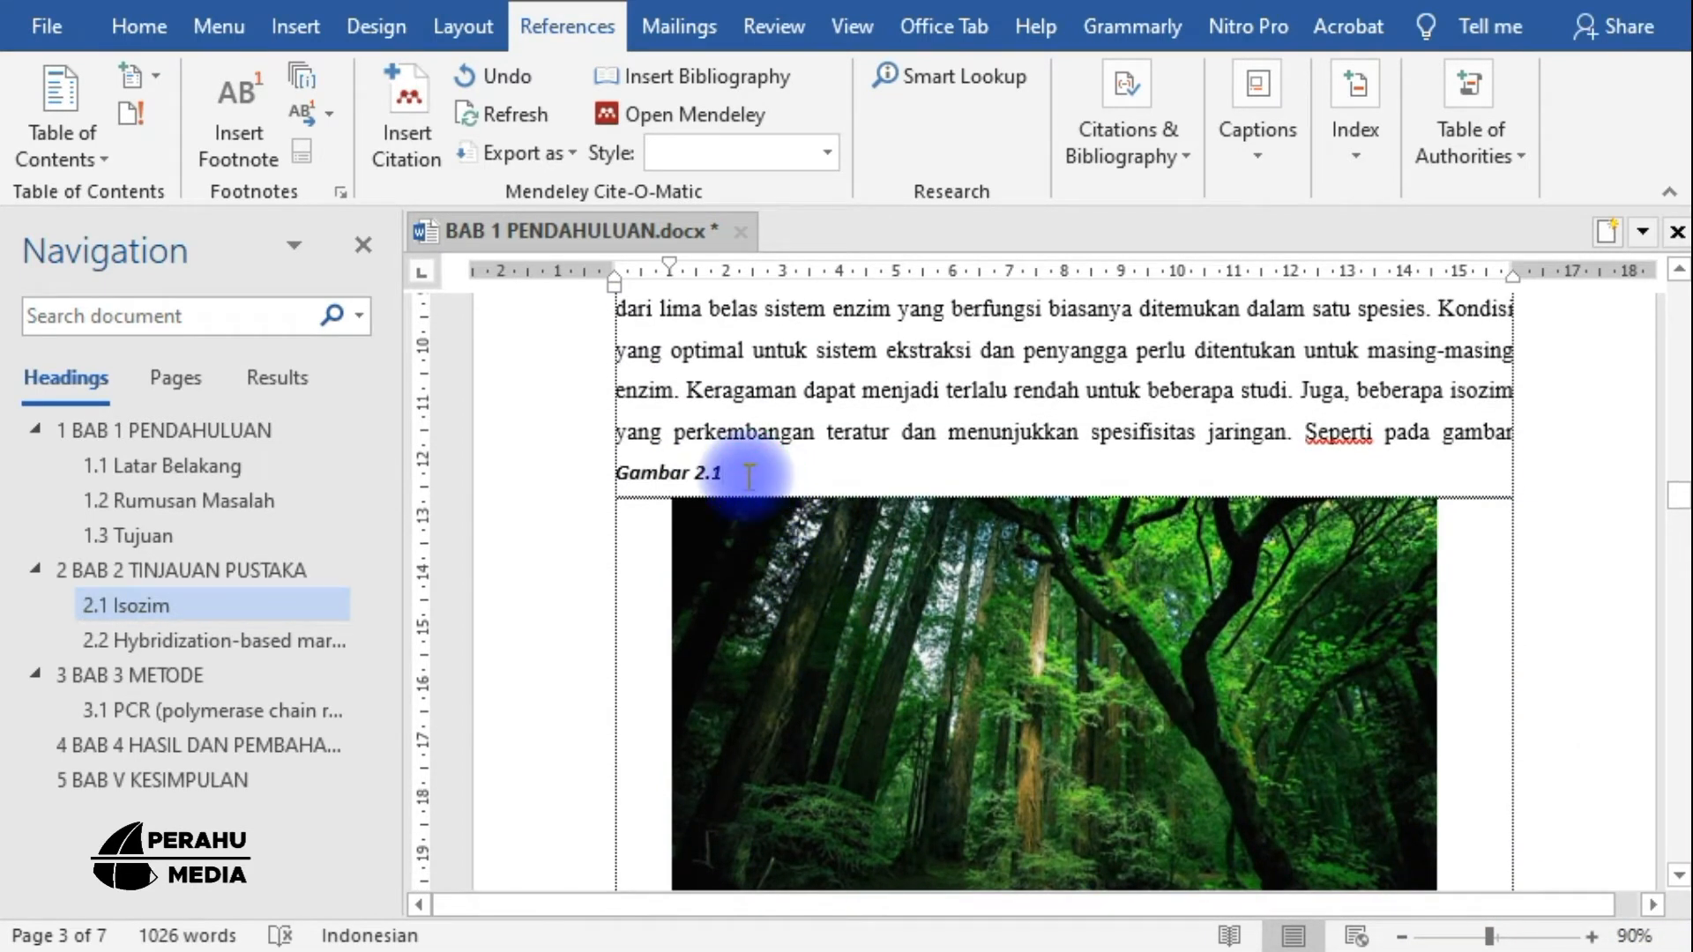
text(.)
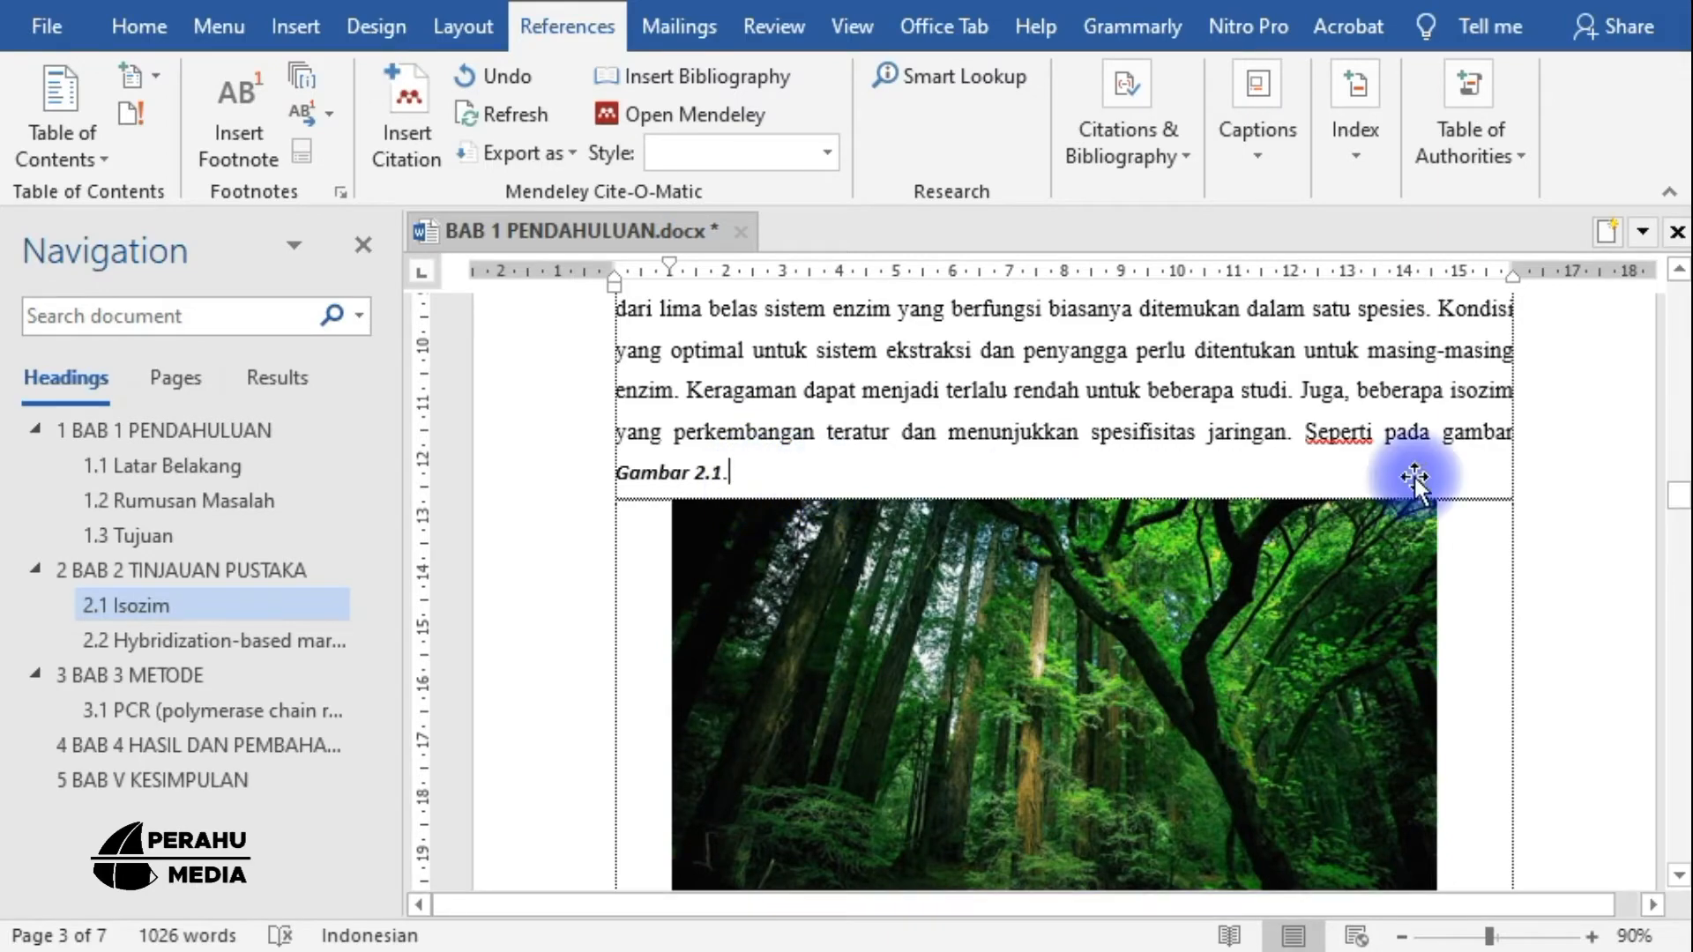
scroll(1414, 477, down, 4)
scroll(780, 520, up, 4)
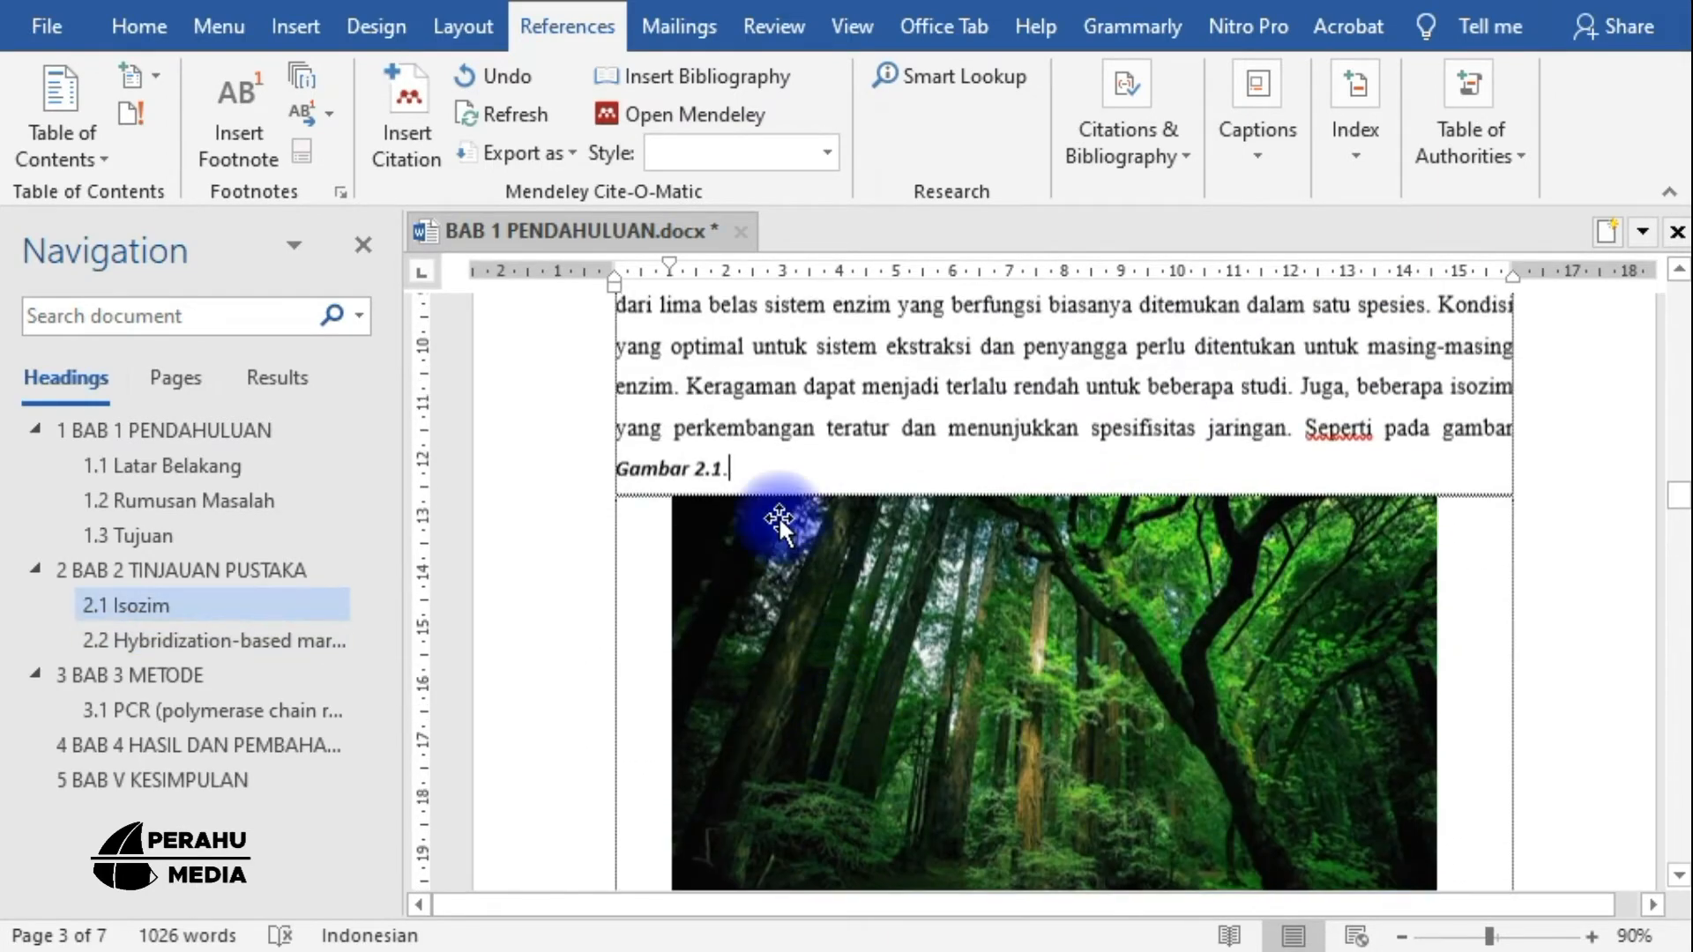
drag(605, 473, 732, 477)
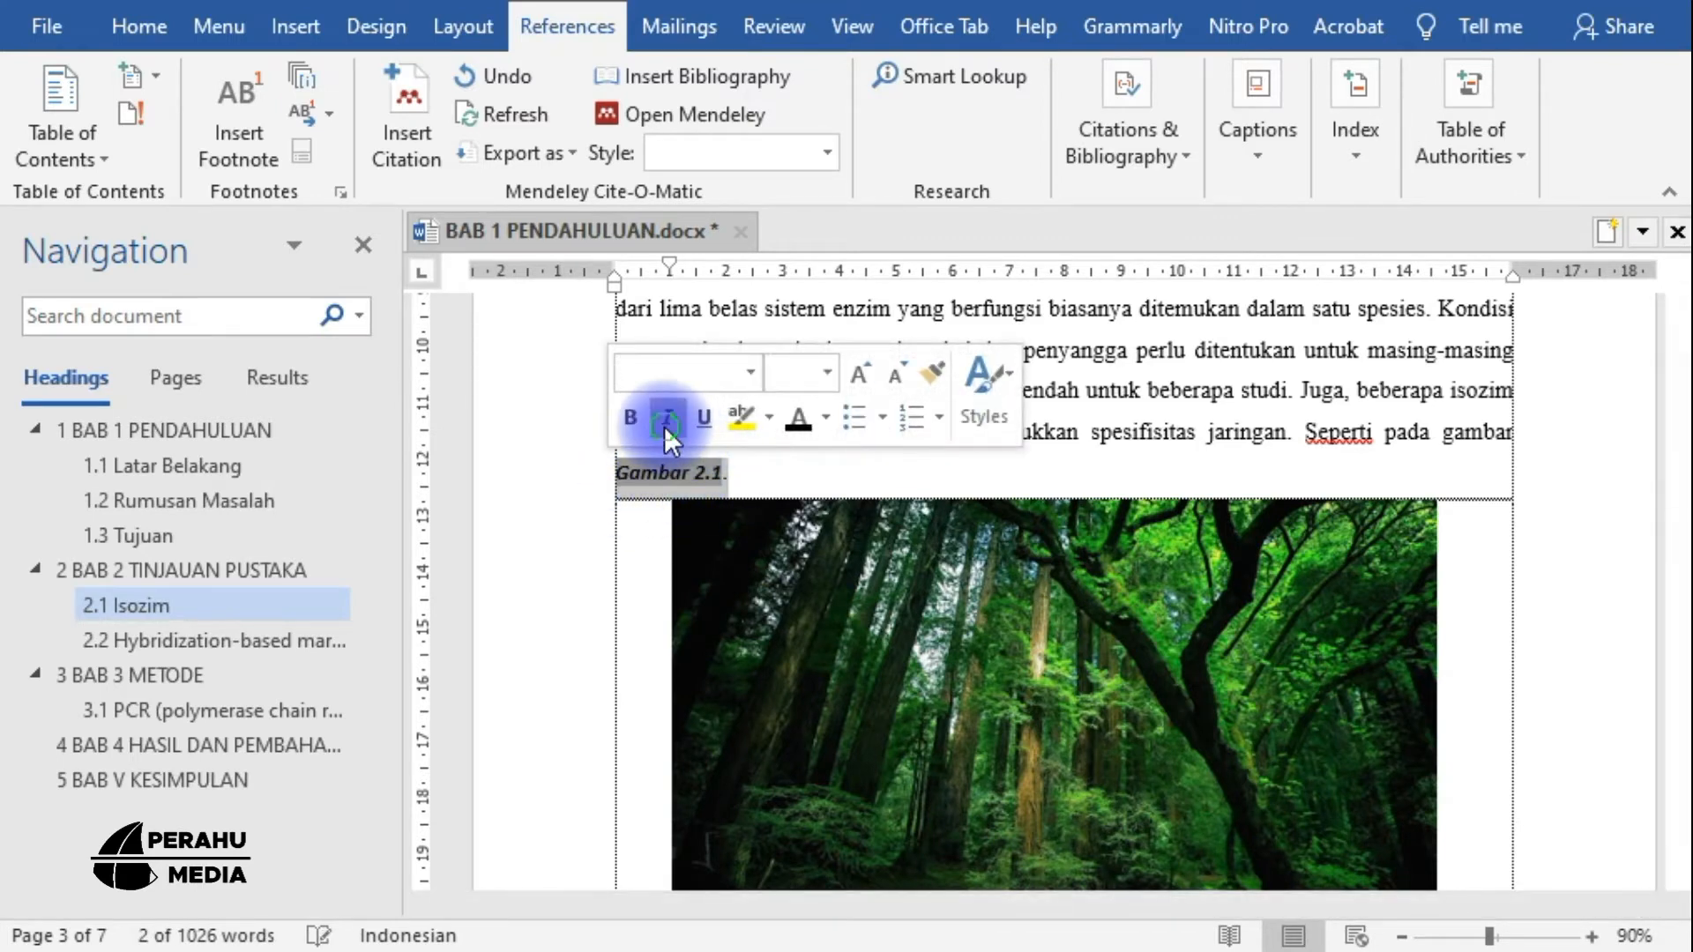
click(669, 418)
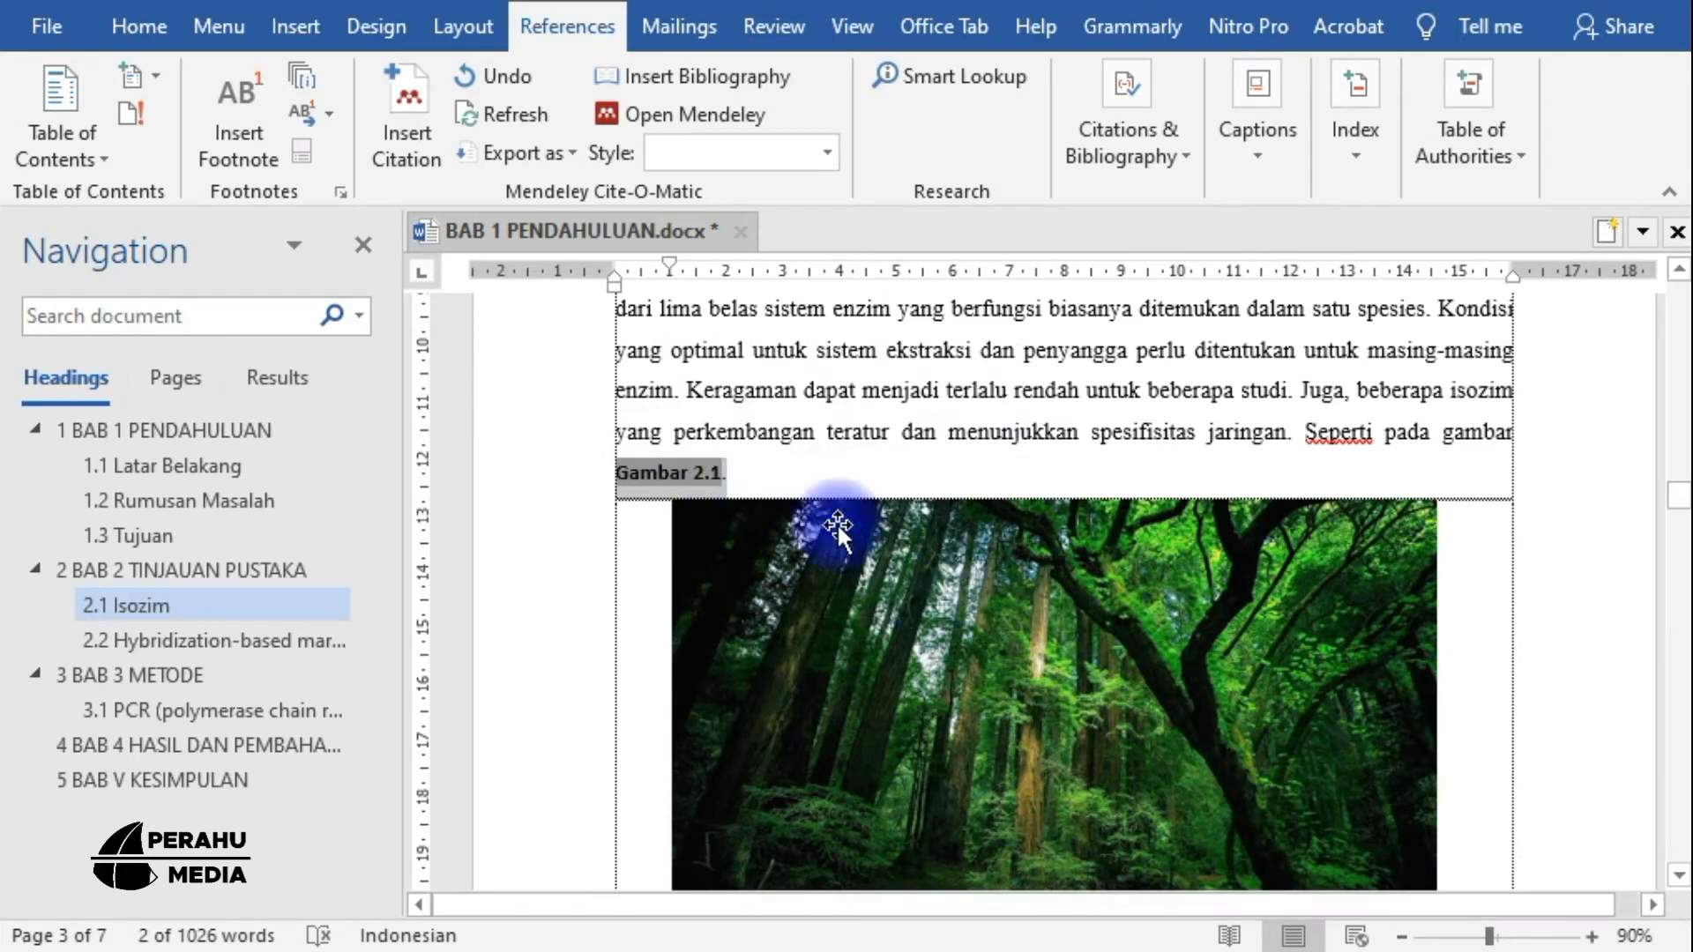
click(762, 484)
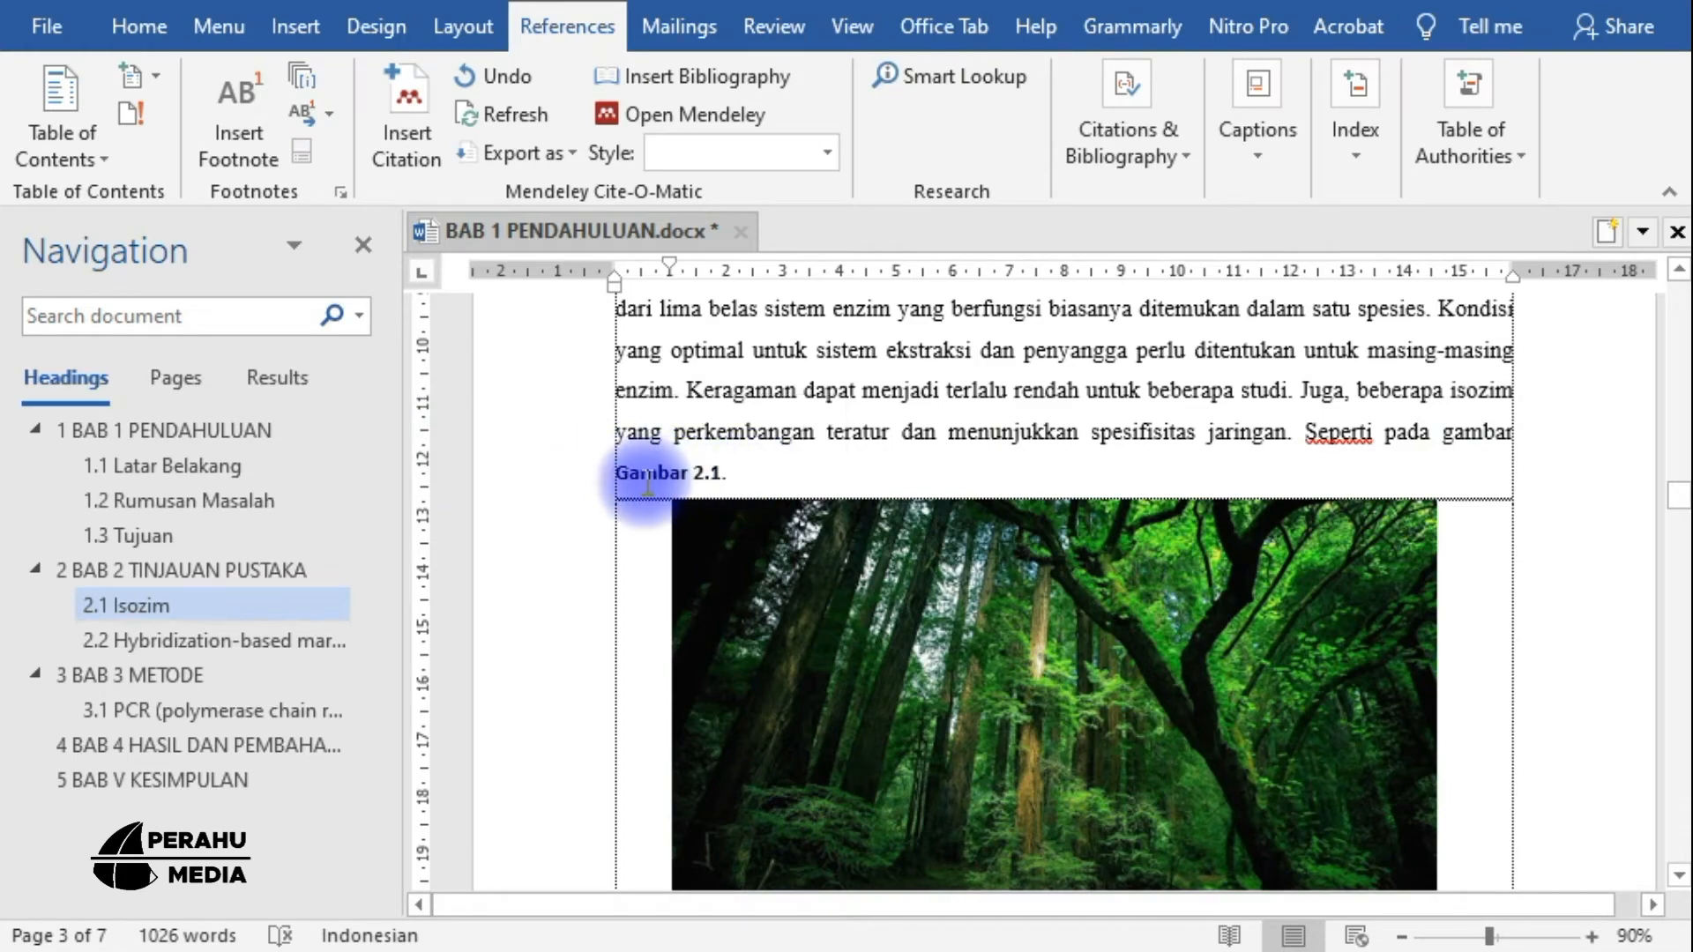
Follow the Gambar 2.1 cross-reference link in the Isozim paragraph to check that it leads to the picture's caption
scroll(767, 683, up, 4)
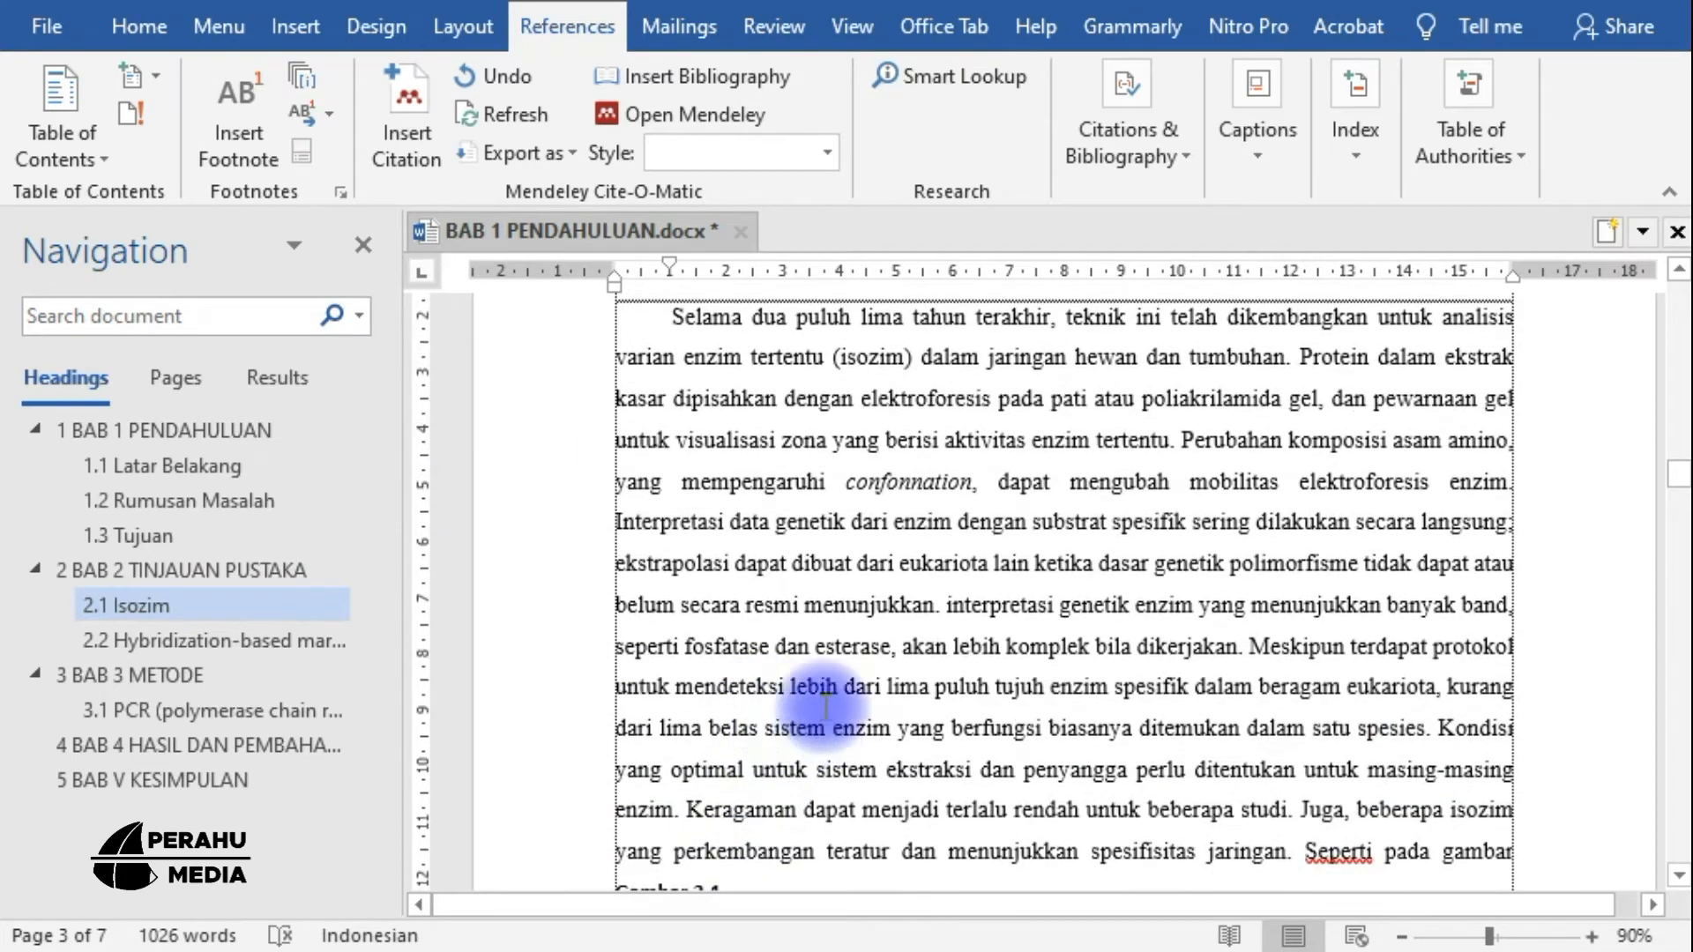
scroll(772, 750, down, 1)
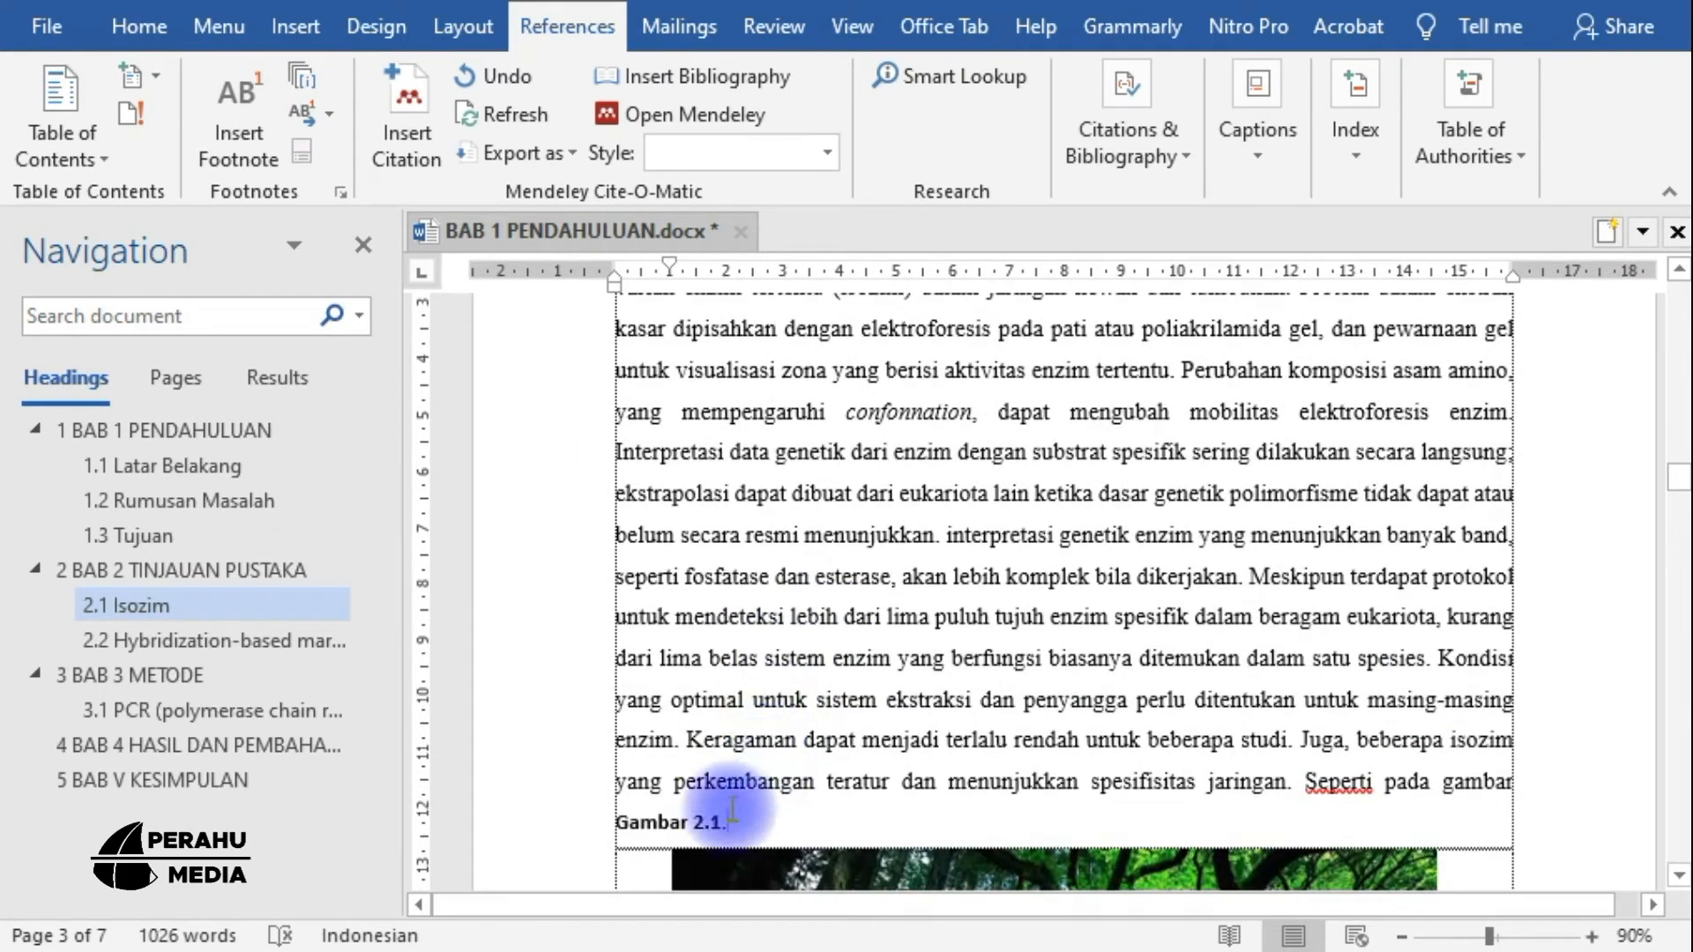
ctrl+click(651, 836)
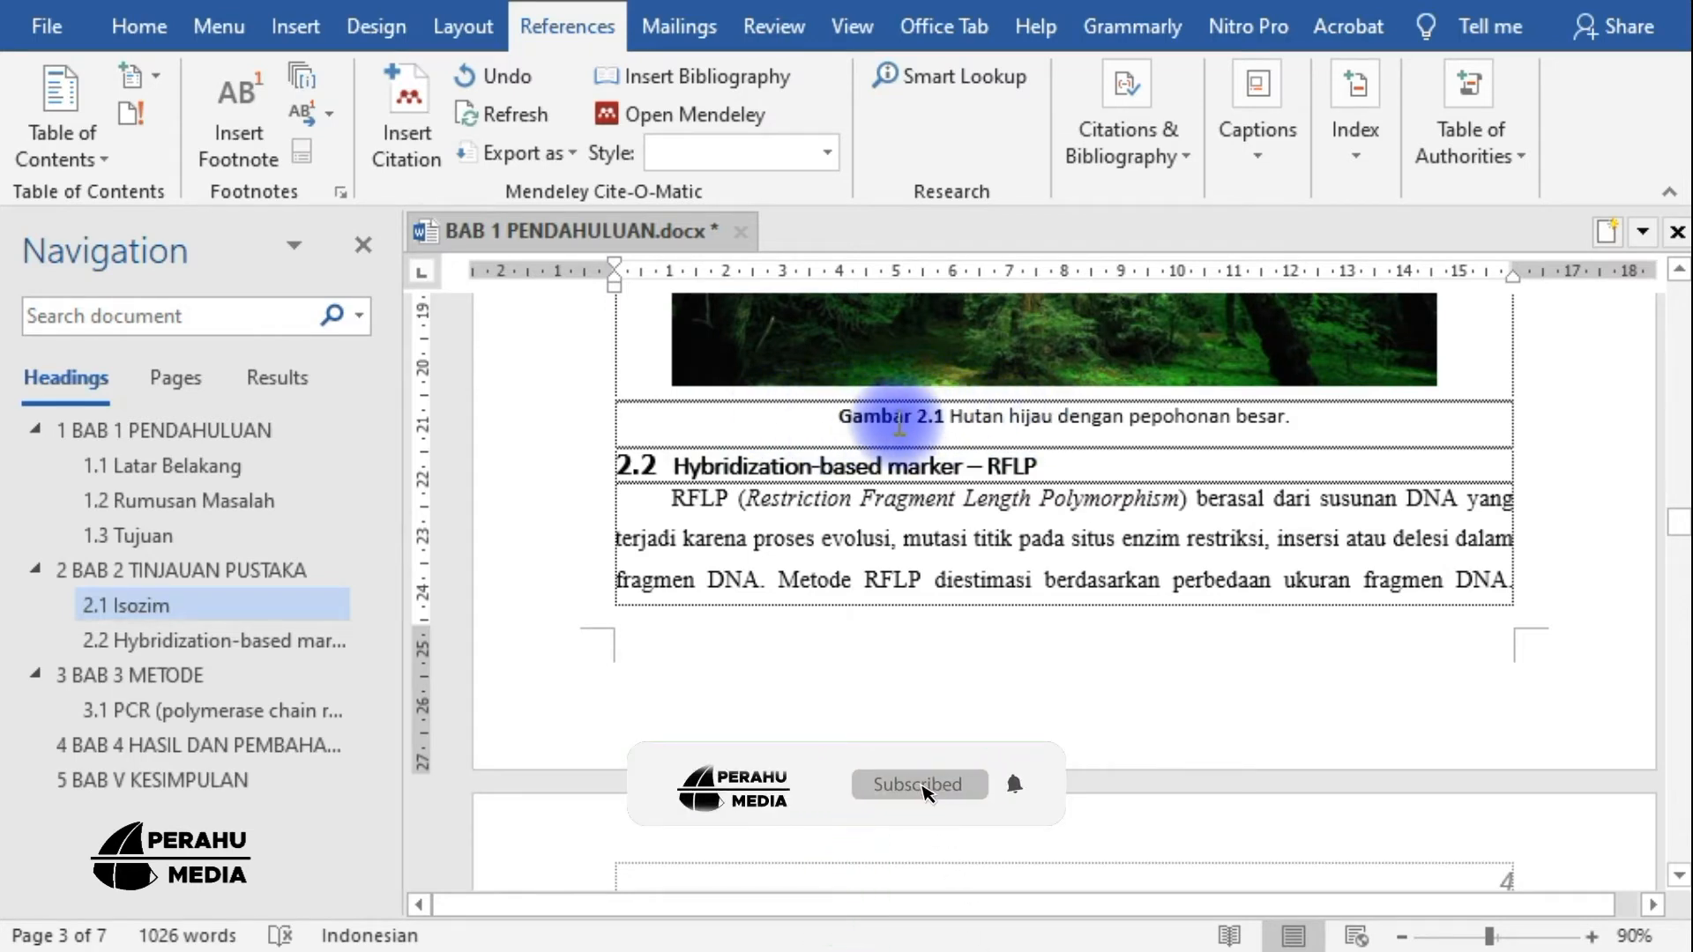
scroll(908, 643, up, 8)
scroll(971, 540, up, 10)
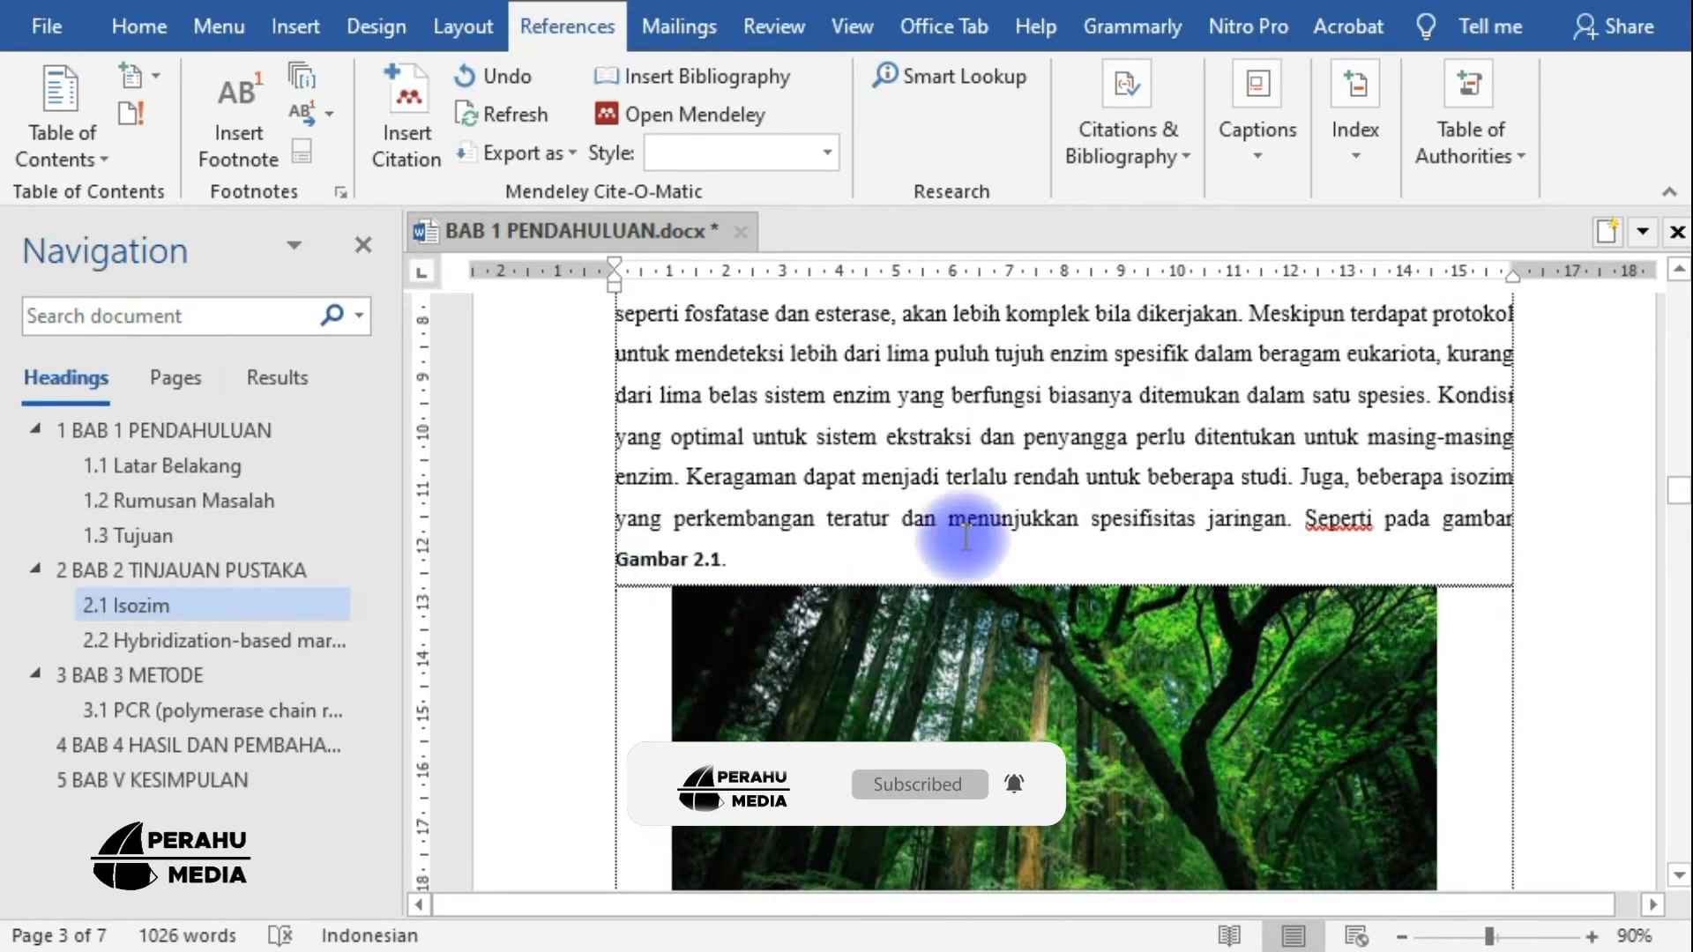
Insert a hyperlinked cross-reference to the Gambar 2.1 caption, only label and number, at the end of the Latar Belakang paragraph above Rumusan Masalah
scroll(1069, 718, up, 15)
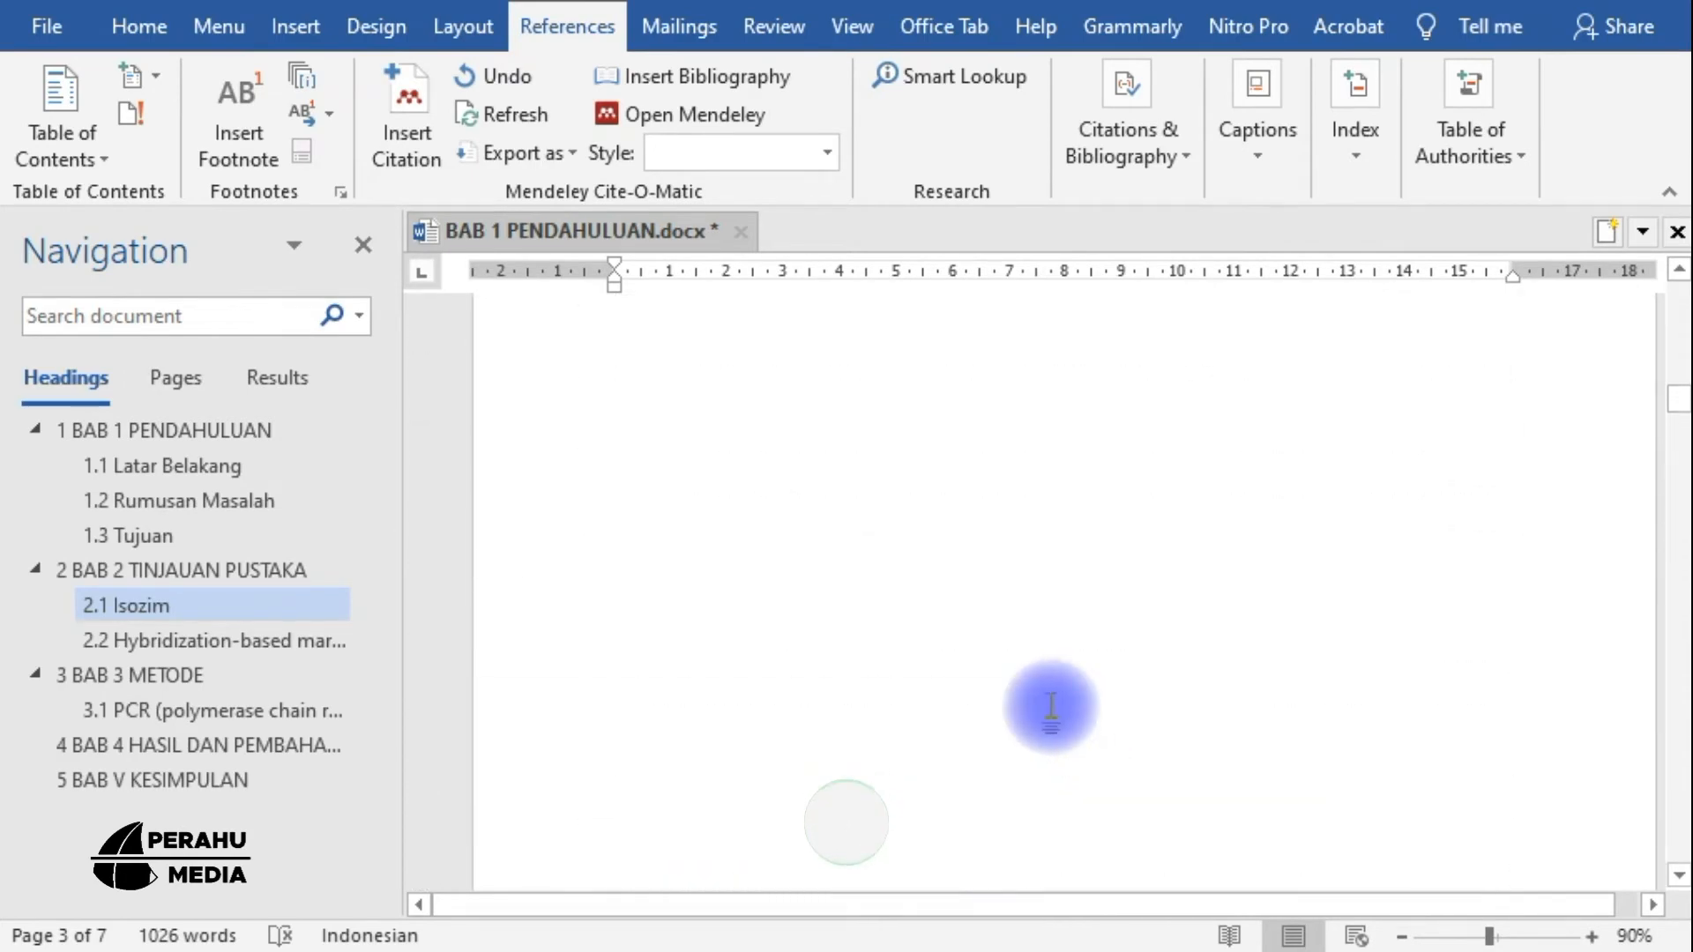
scroll(1101, 633, up, 2)
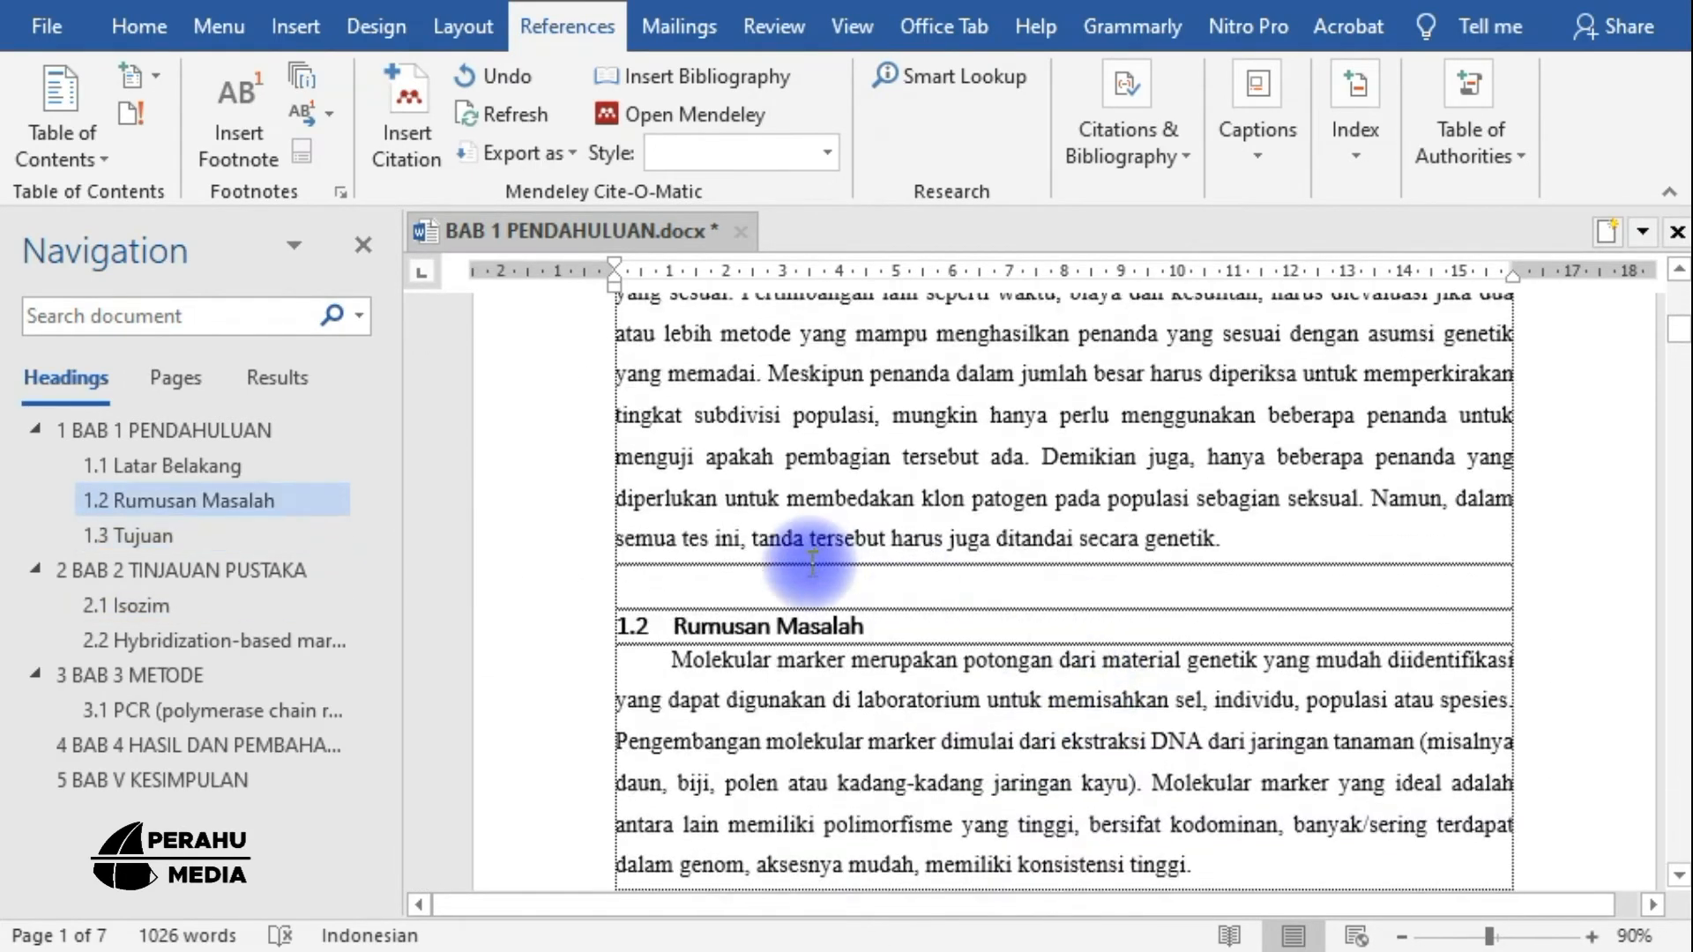
scroll(813, 567, down, 2)
scroll(1078, 378, up, 2)
click(1287, 469)
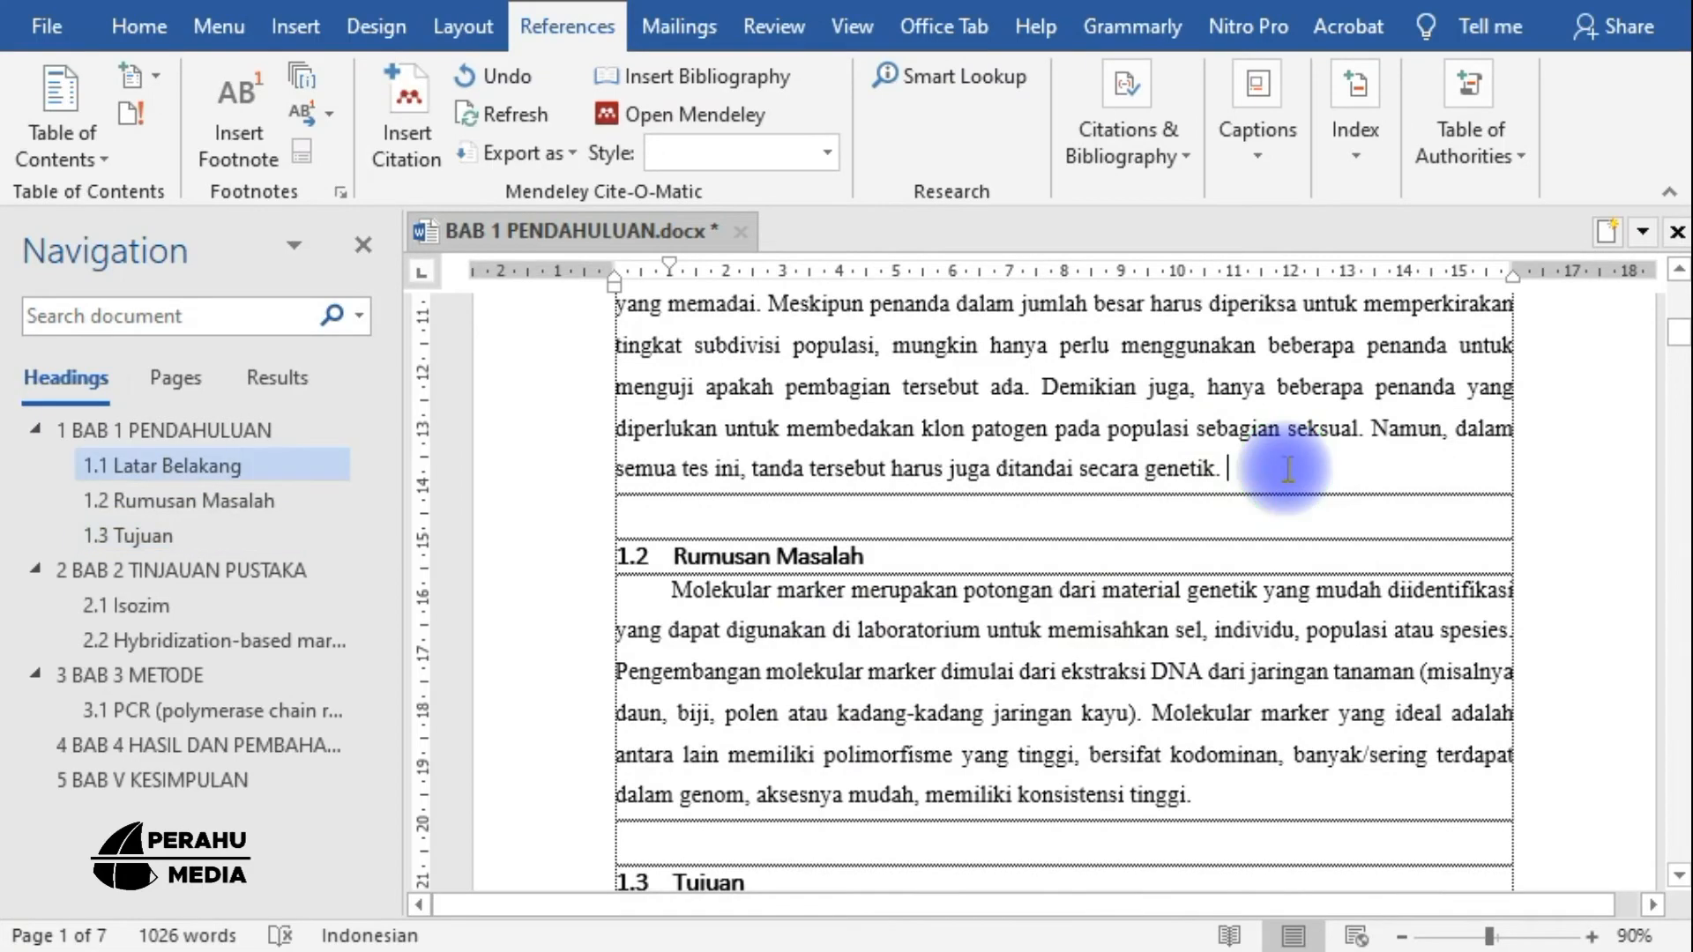
click(1265, 141)
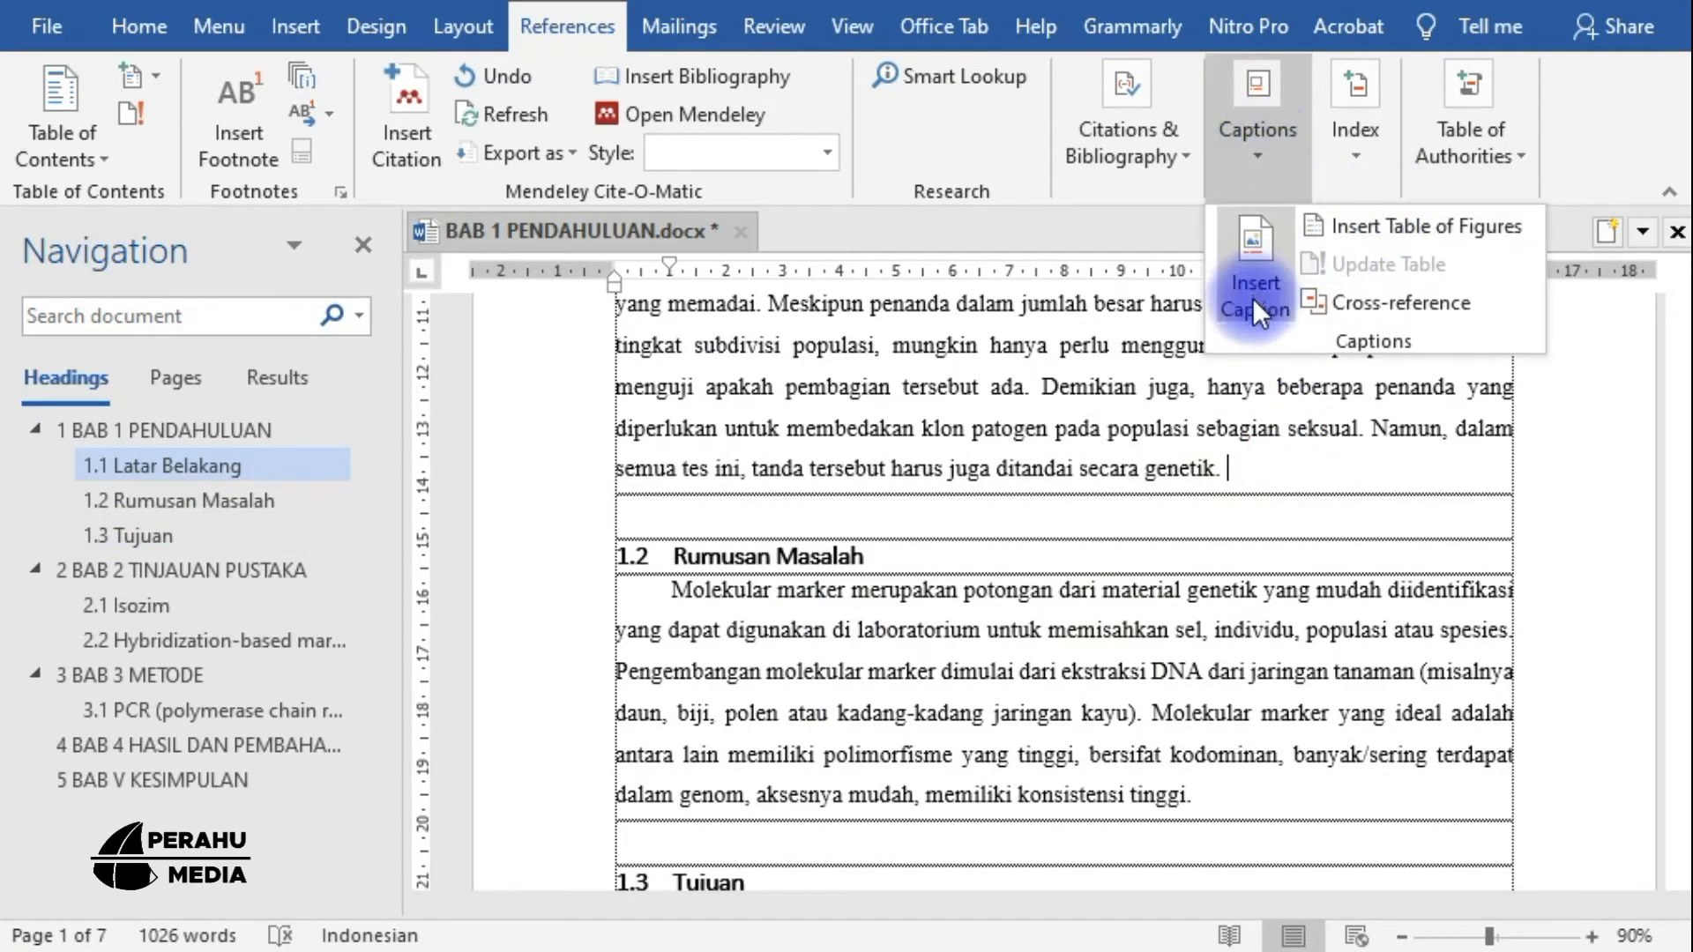
click(1367, 303)
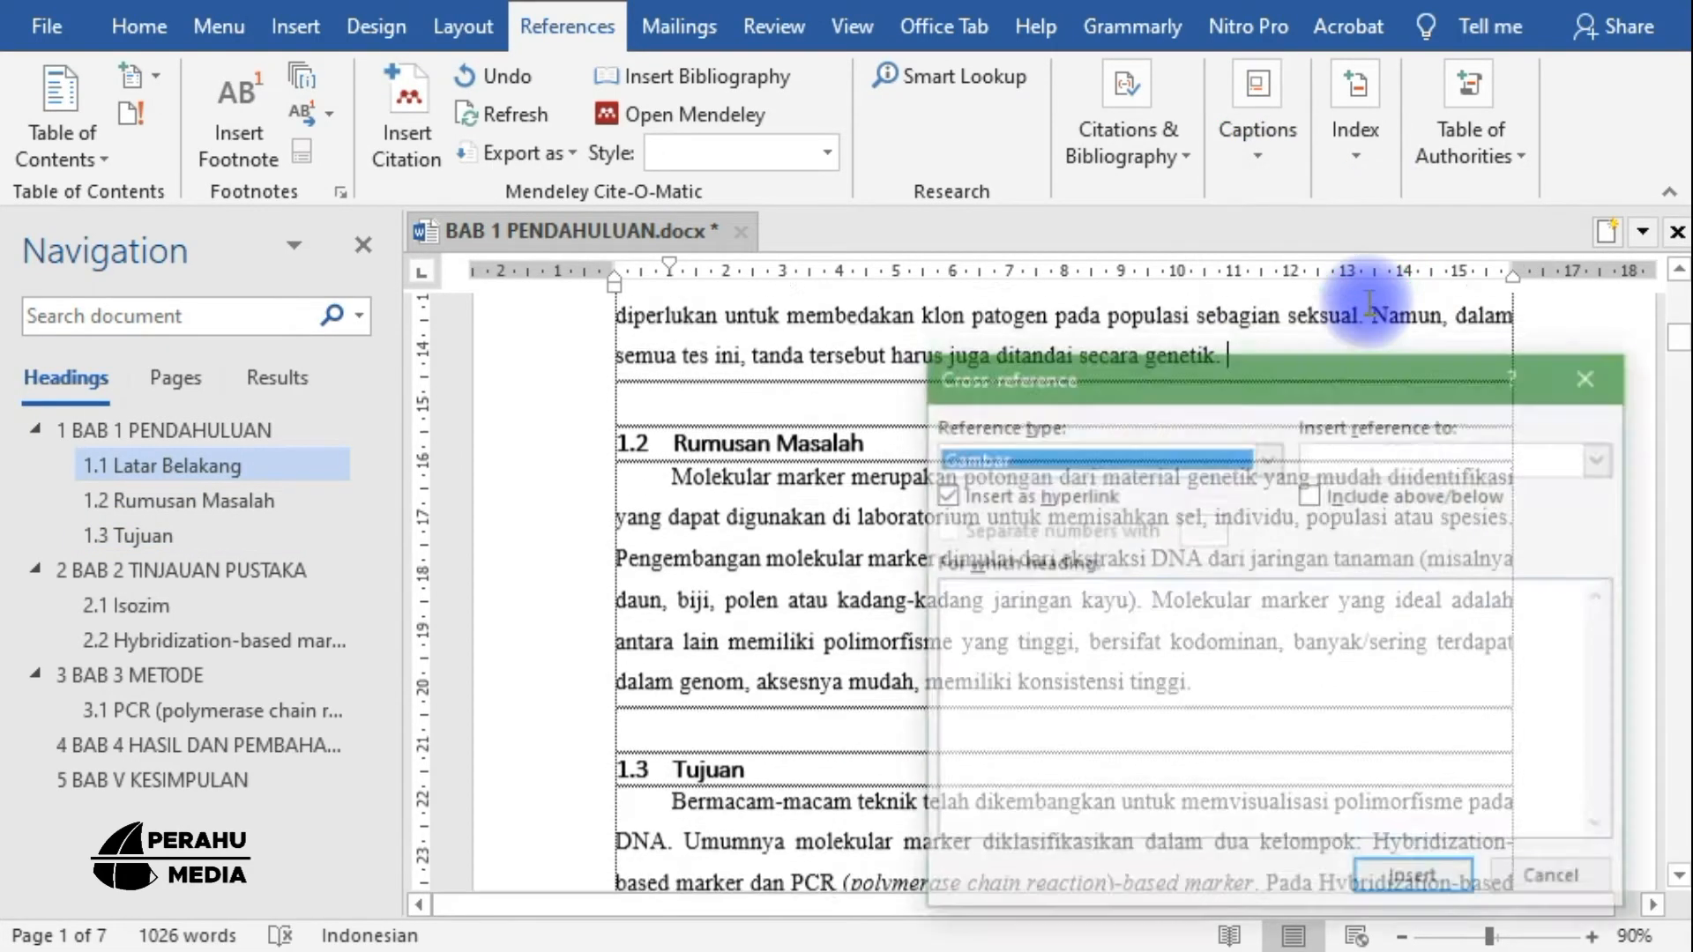
click(1438, 448)
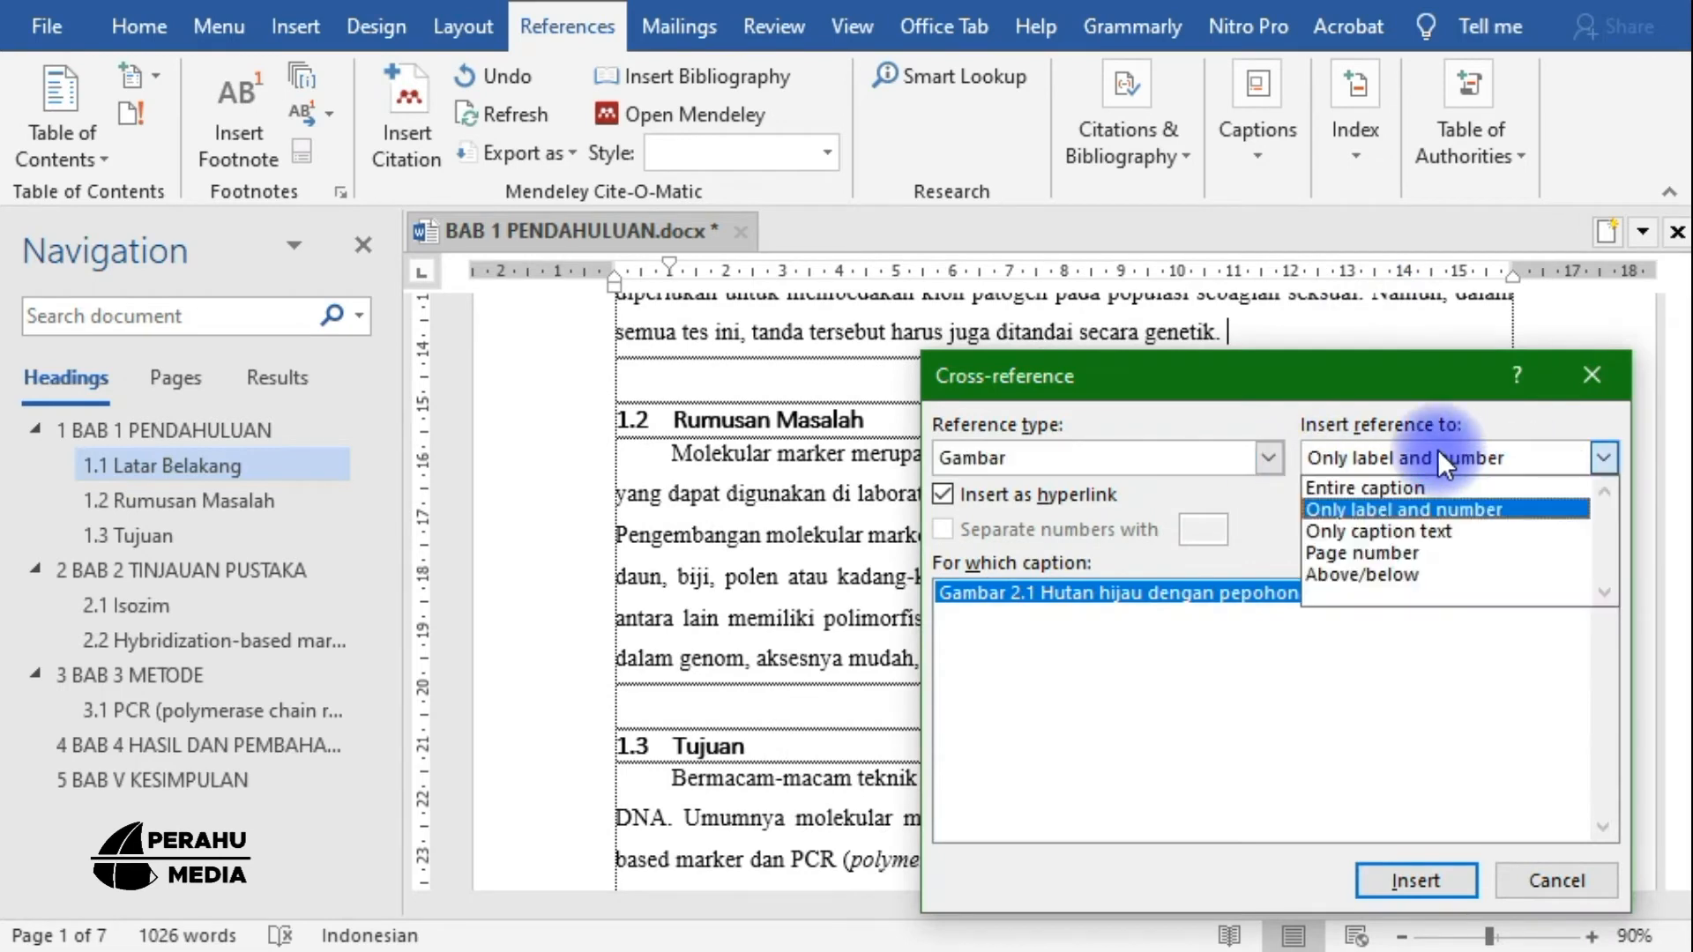
click(1009, 591)
click(1411, 877)
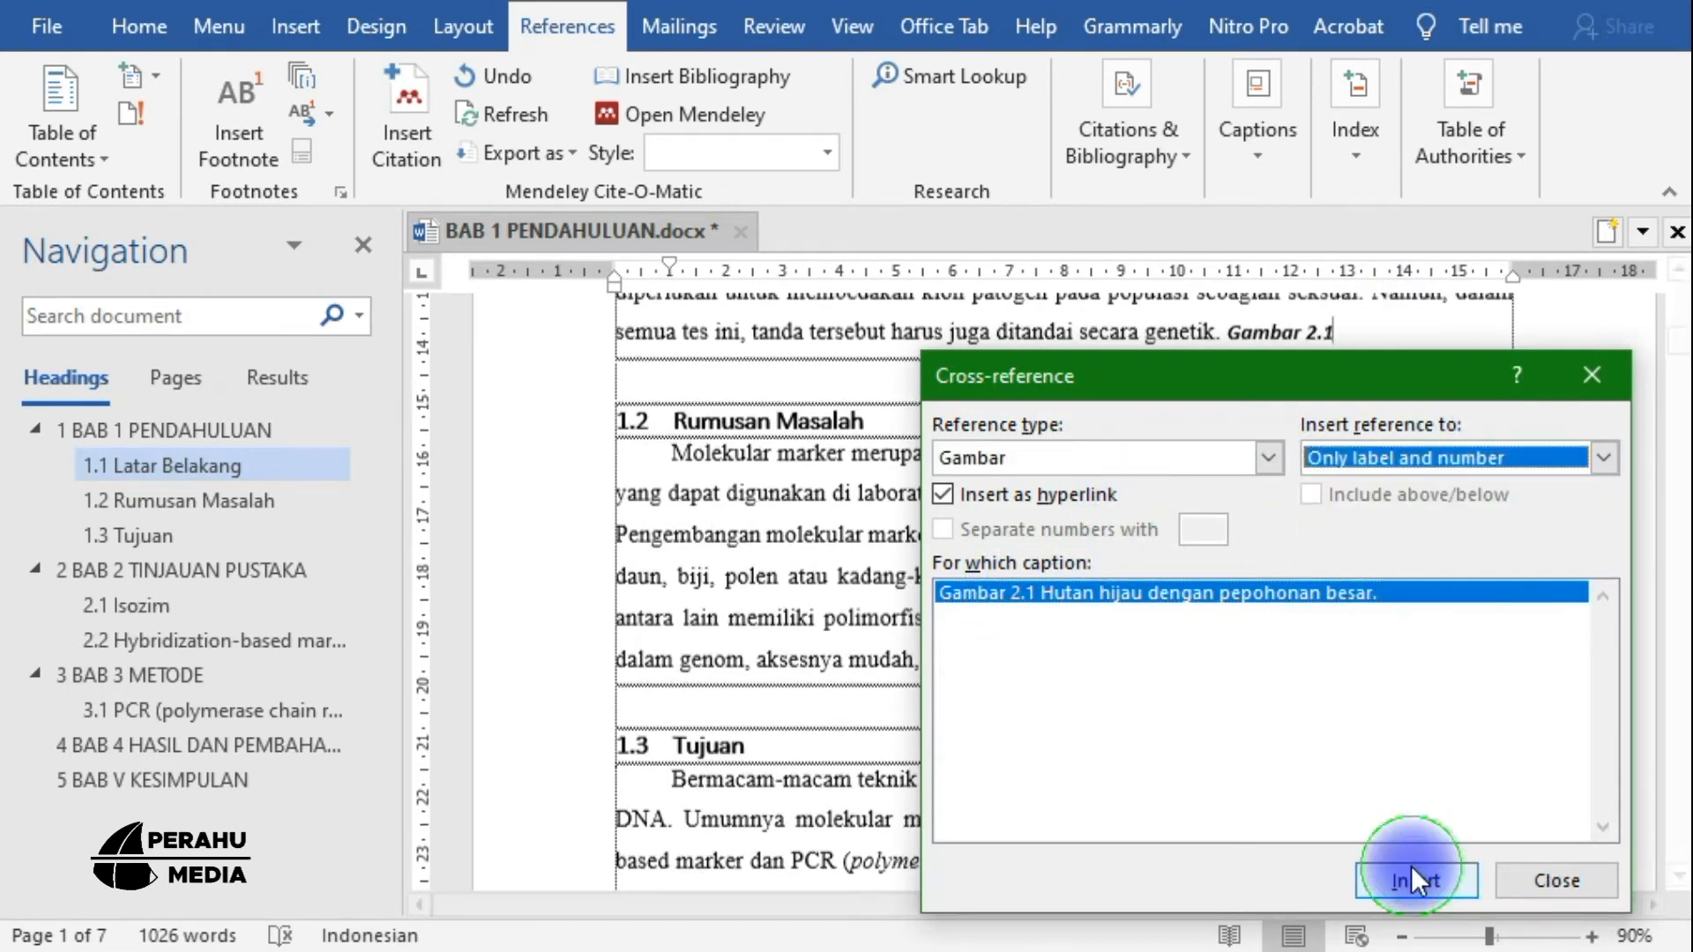
click(1534, 878)
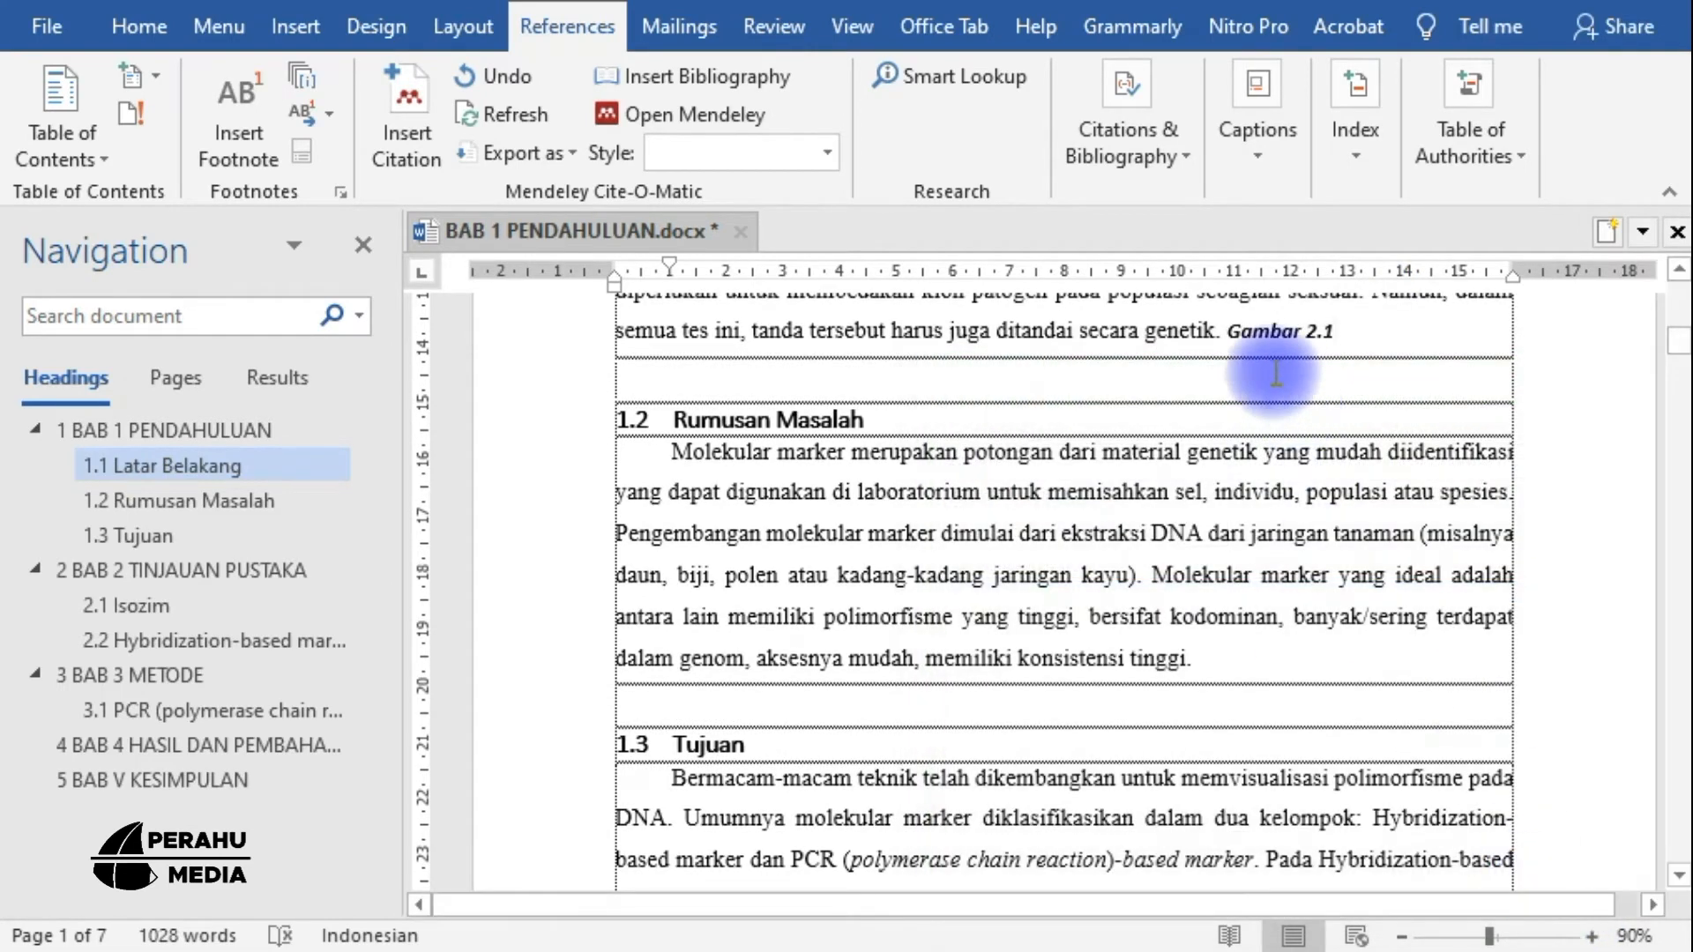
Compare the new Gambar 2.1 reference in Latar Belakang with the location of the captioned forest picture in the Isozim section
scroll(882, 520, up, 3)
click(1267, 623)
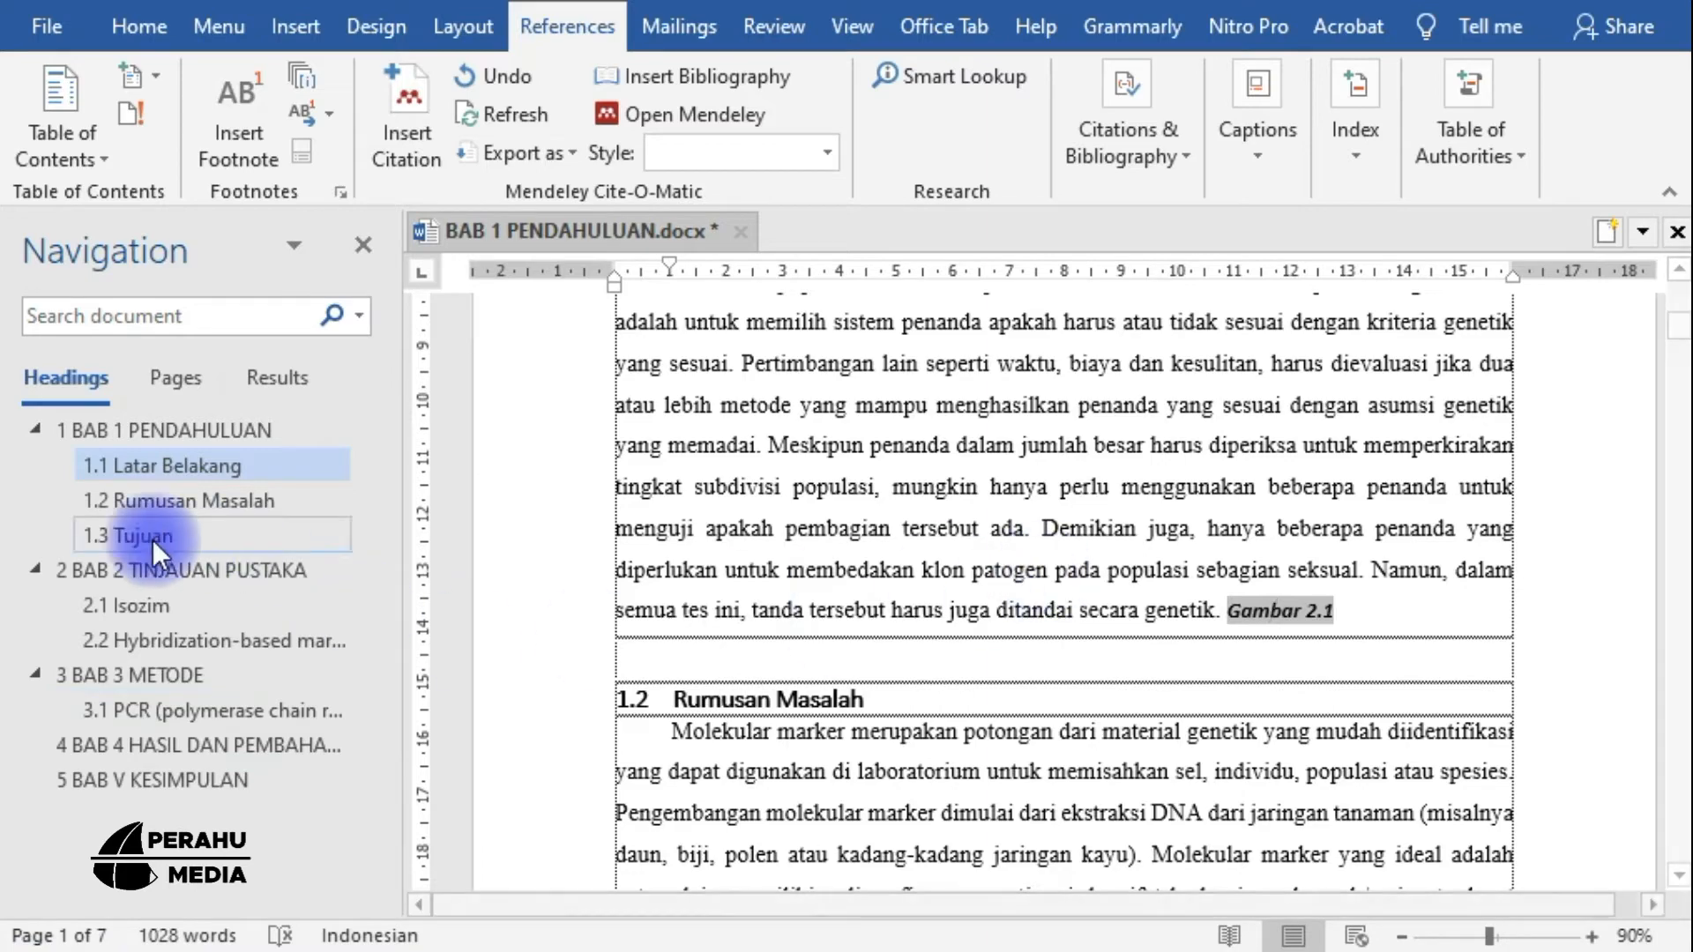
click(133, 605)
scroll(908, 554, down, 15)
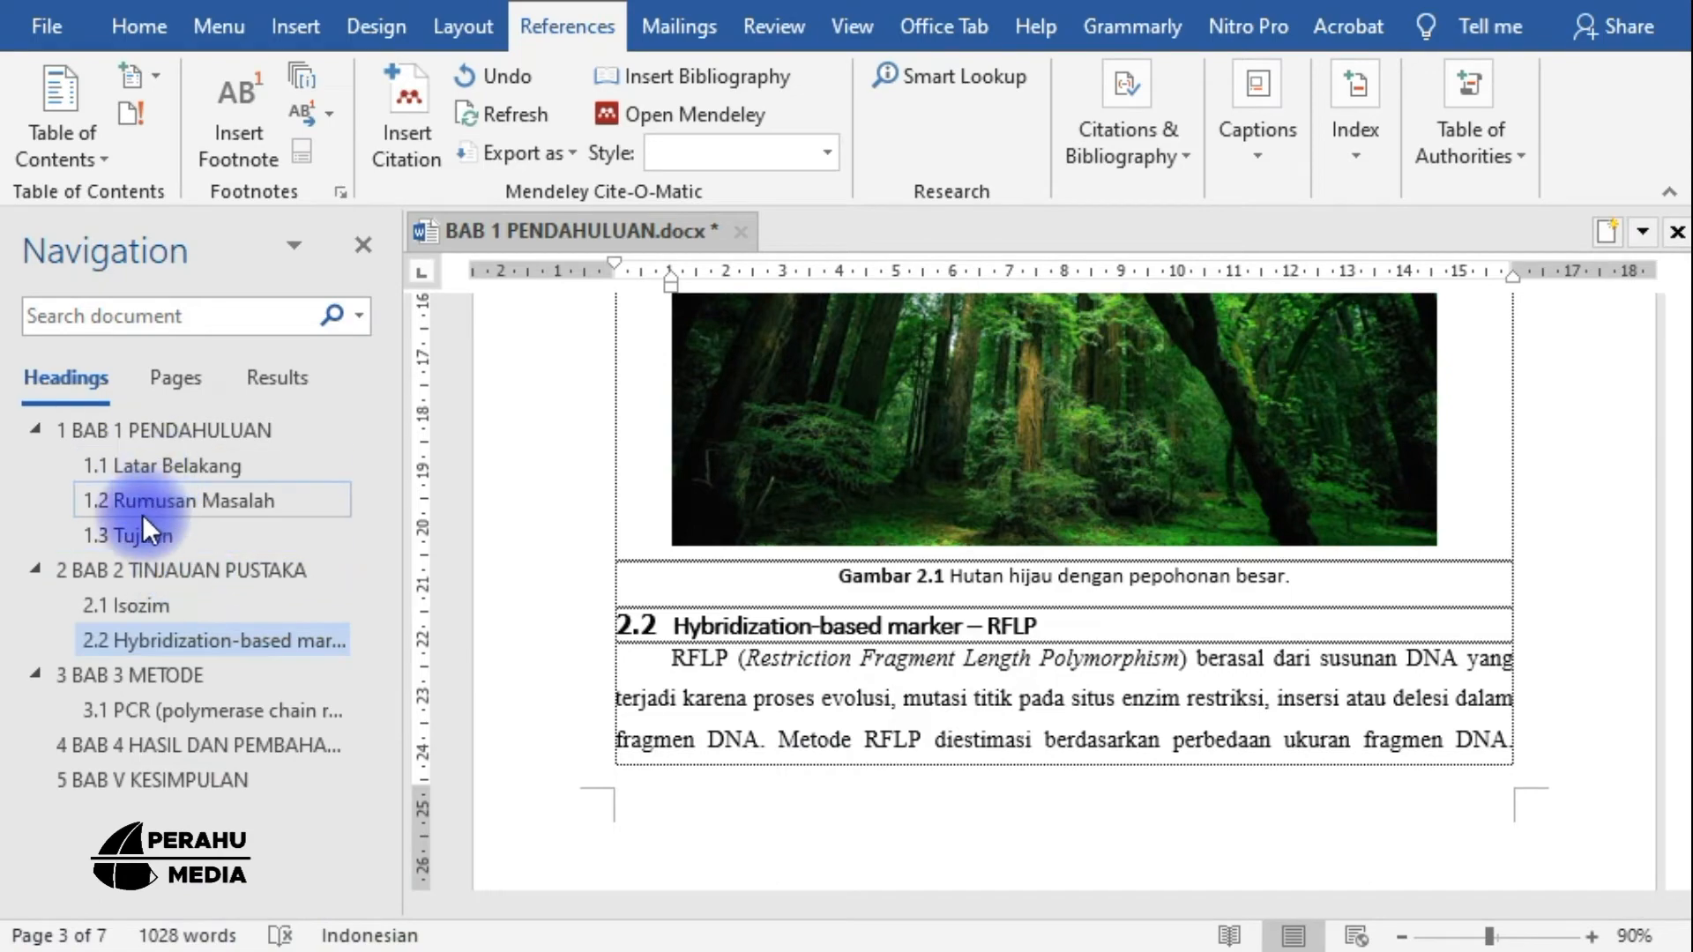
Return to the Latar Belakang text and follow its Gambar 2.1 cross-reference link to check that it leads to the forest picture's caption
click(137, 437)
scroll(1134, 427, down, 8)
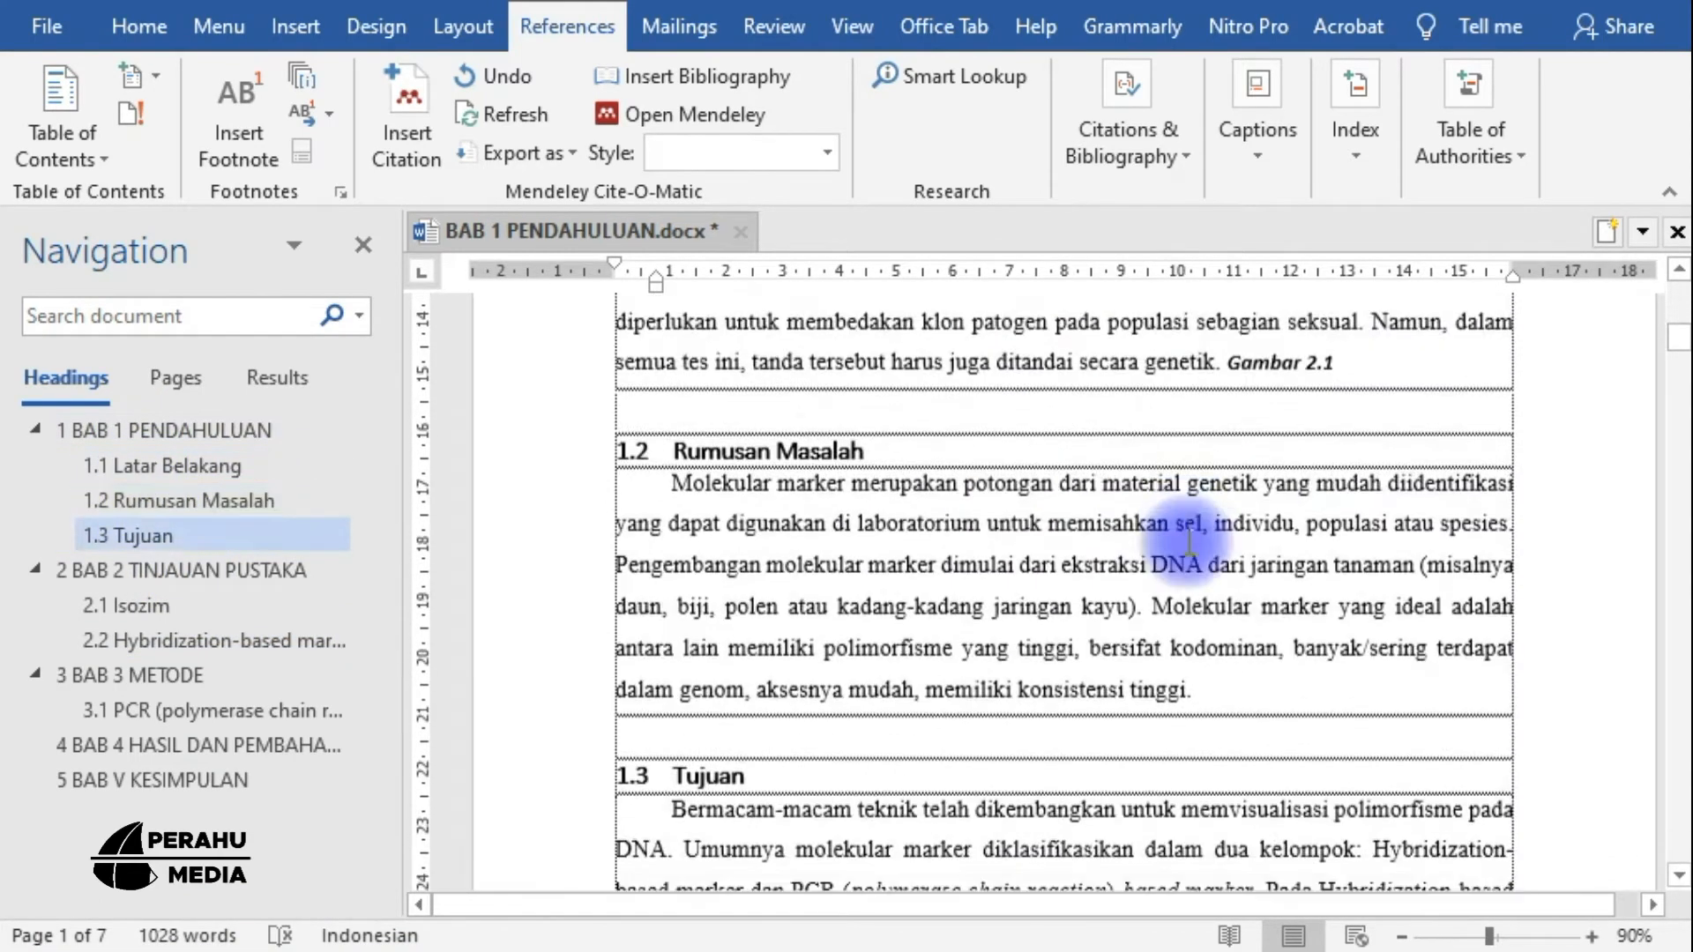
scroll(1300, 407, up, 2)
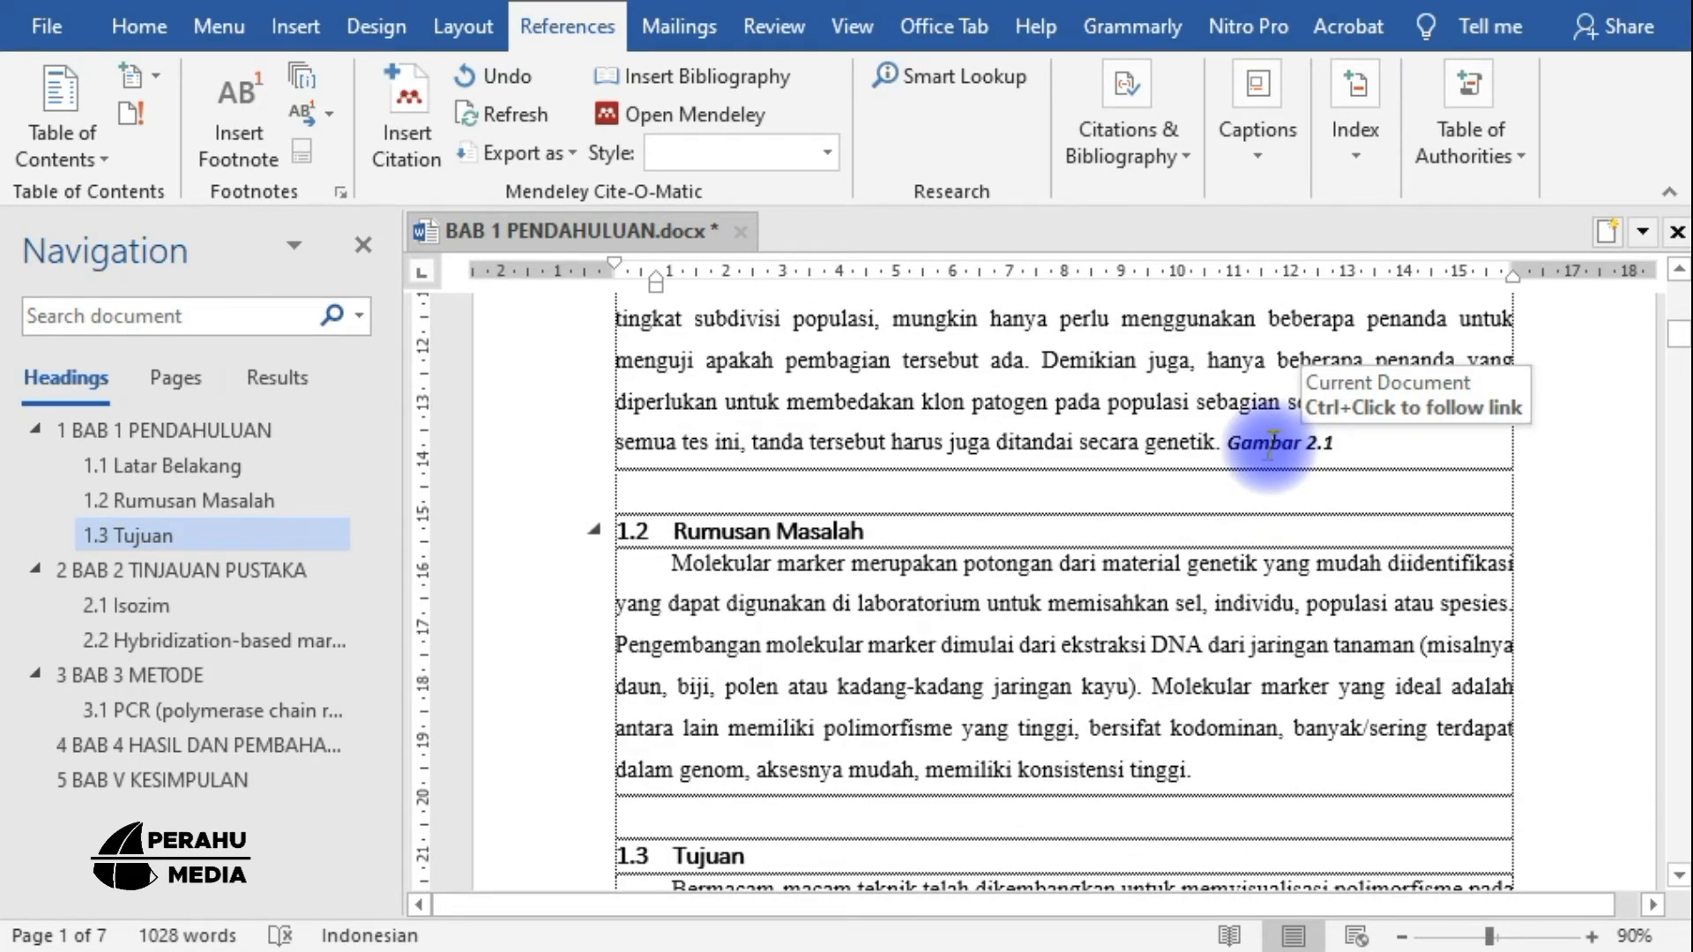
ctrl+click(1271, 450)
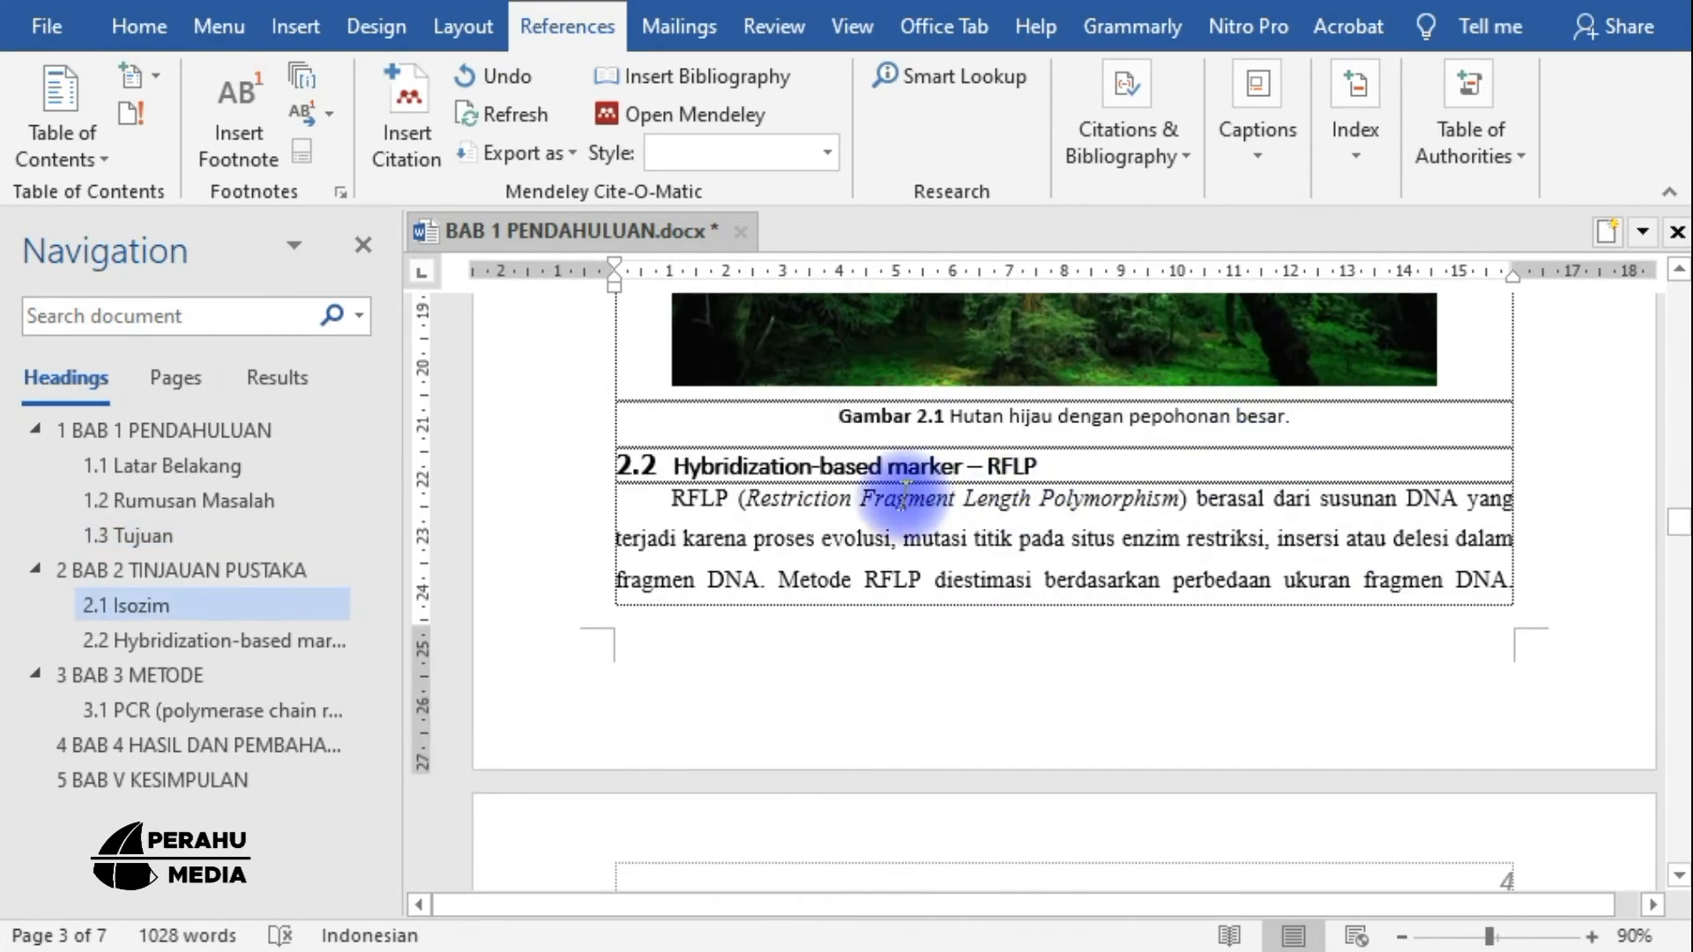
scroll(1208, 875, up, 6)
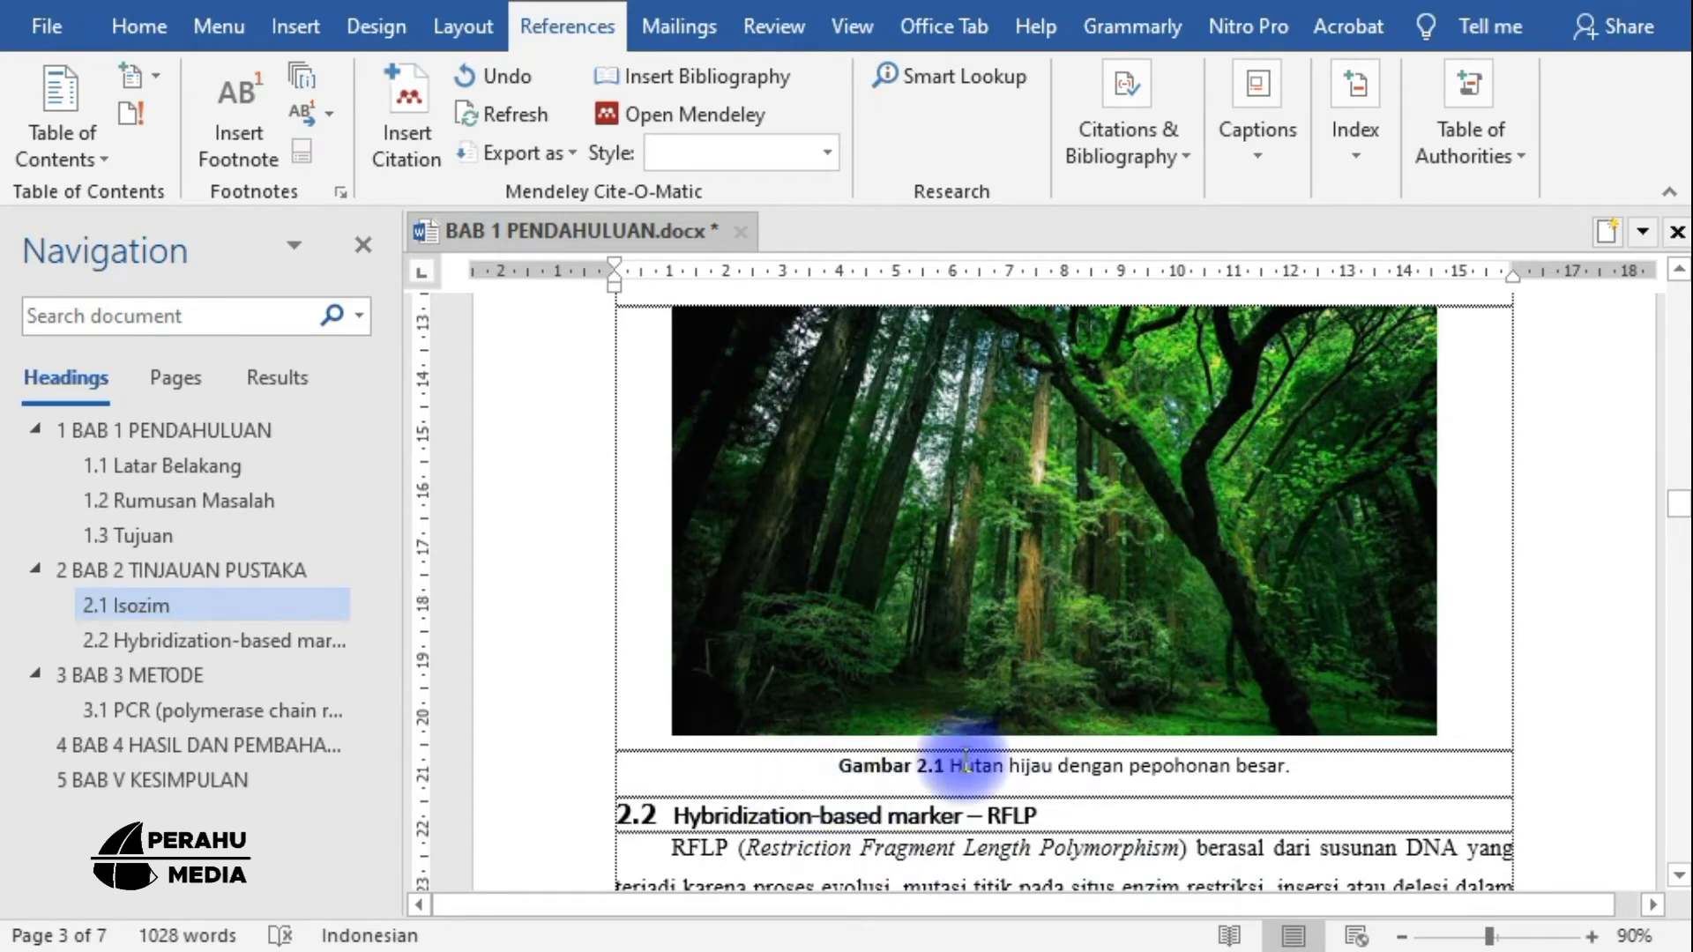
scroll(1058, 679, up, 2)
scroll(979, 599, down, 2)
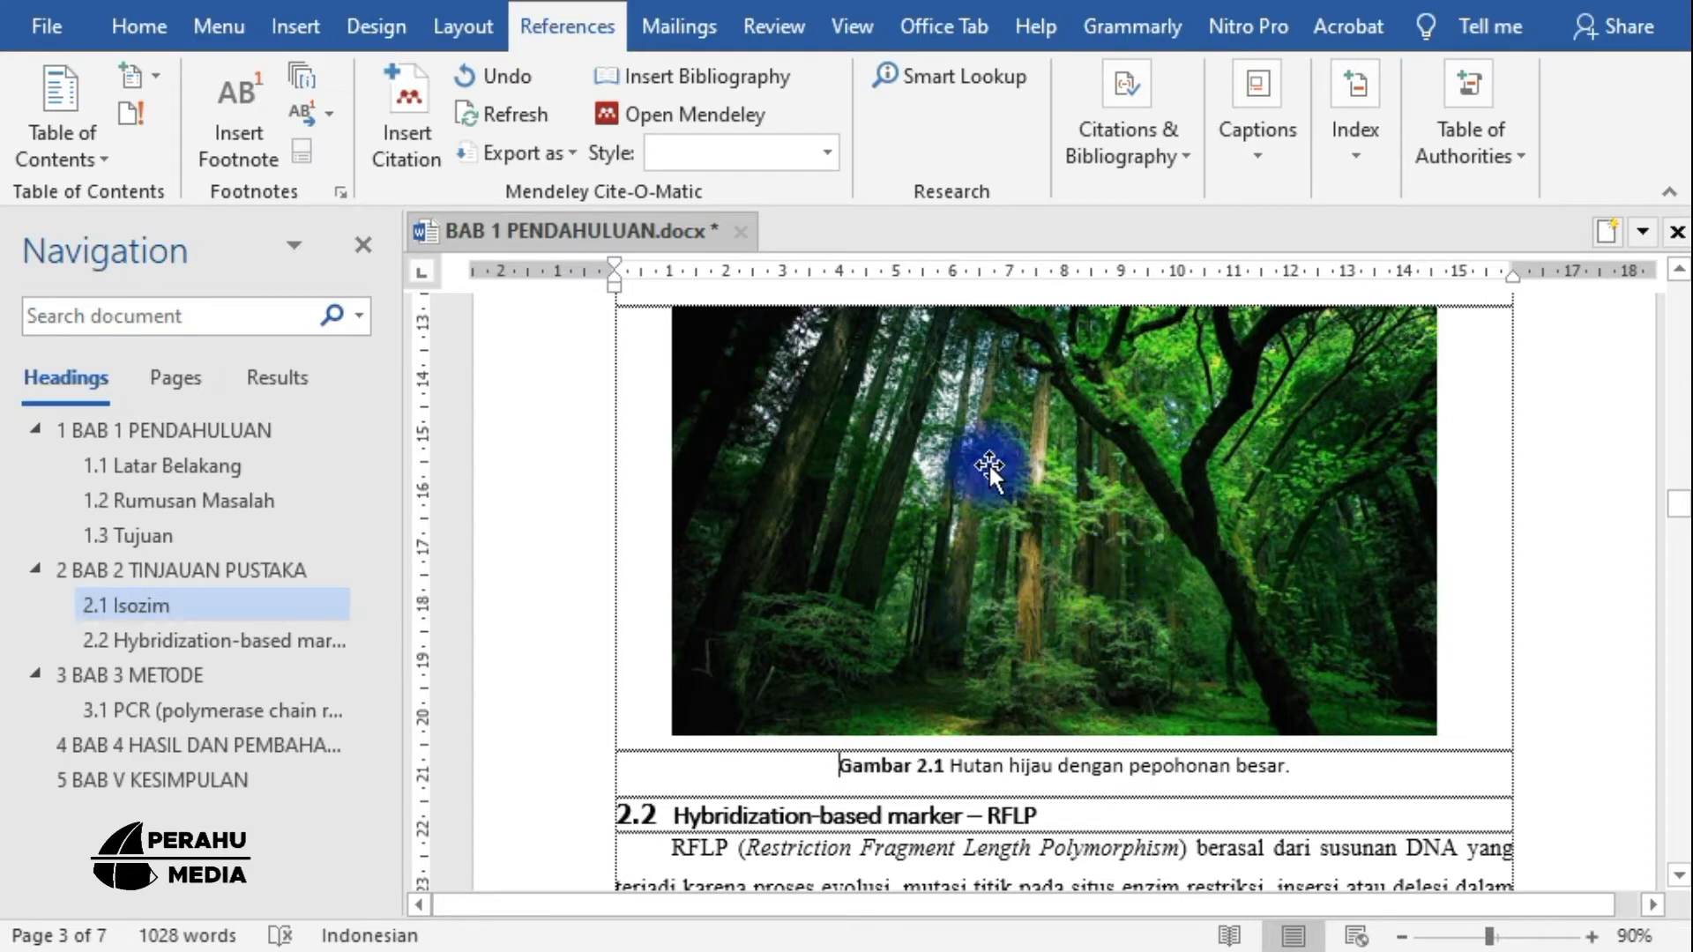
click(1259, 173)
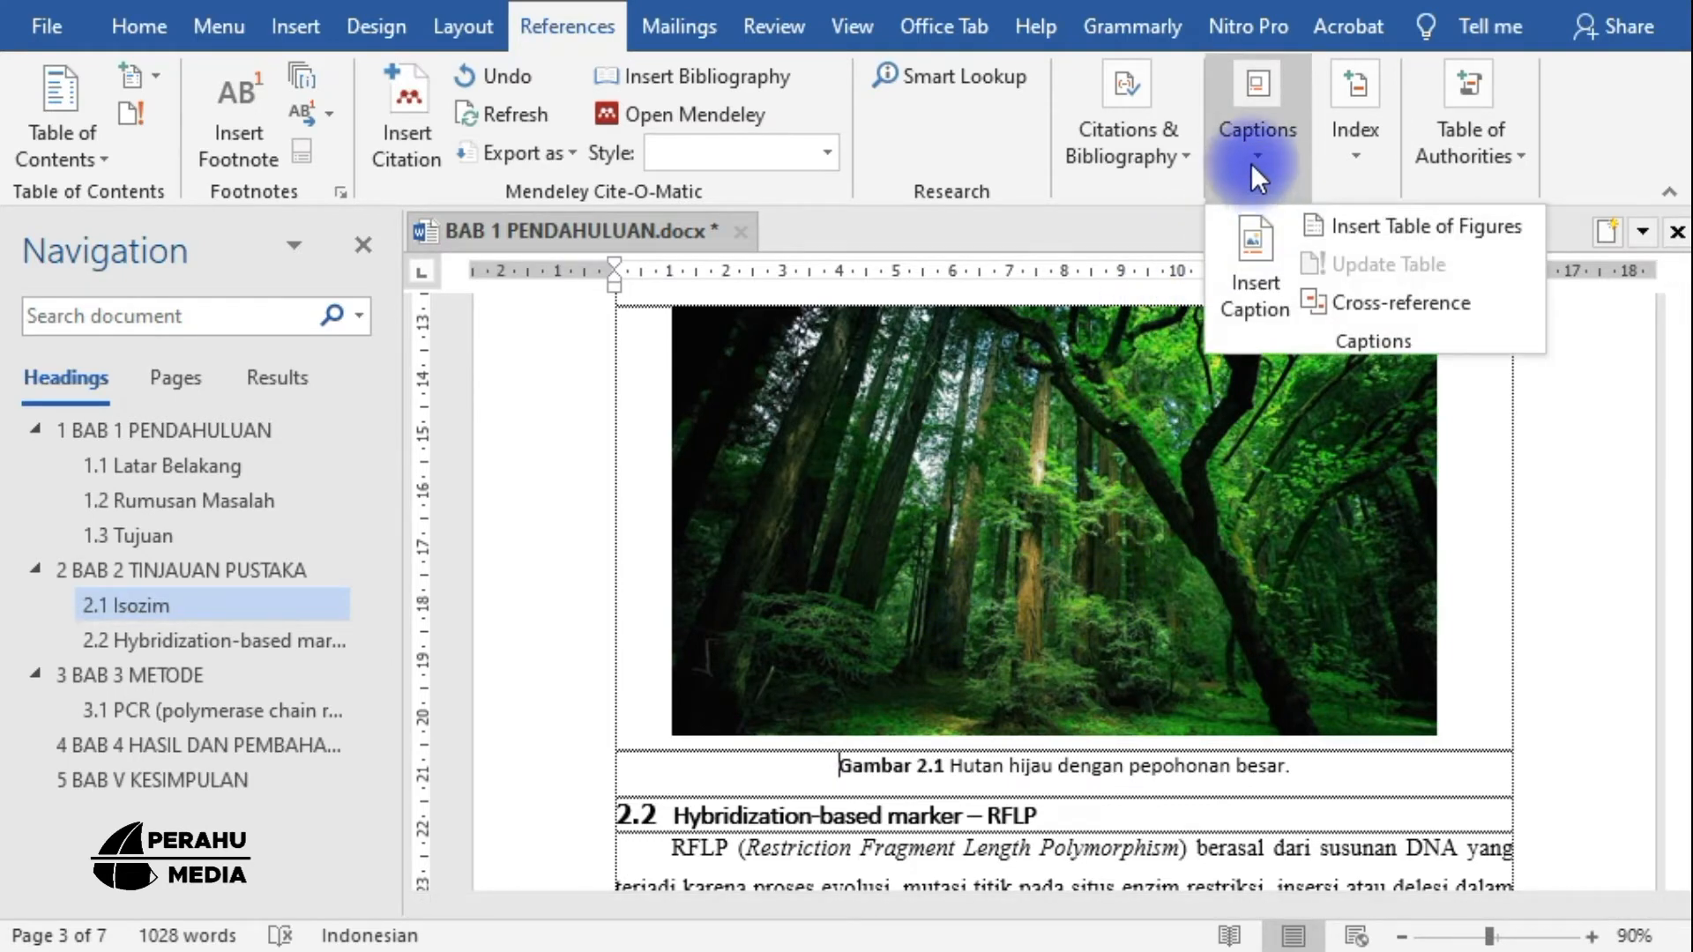
click(1259, 145)
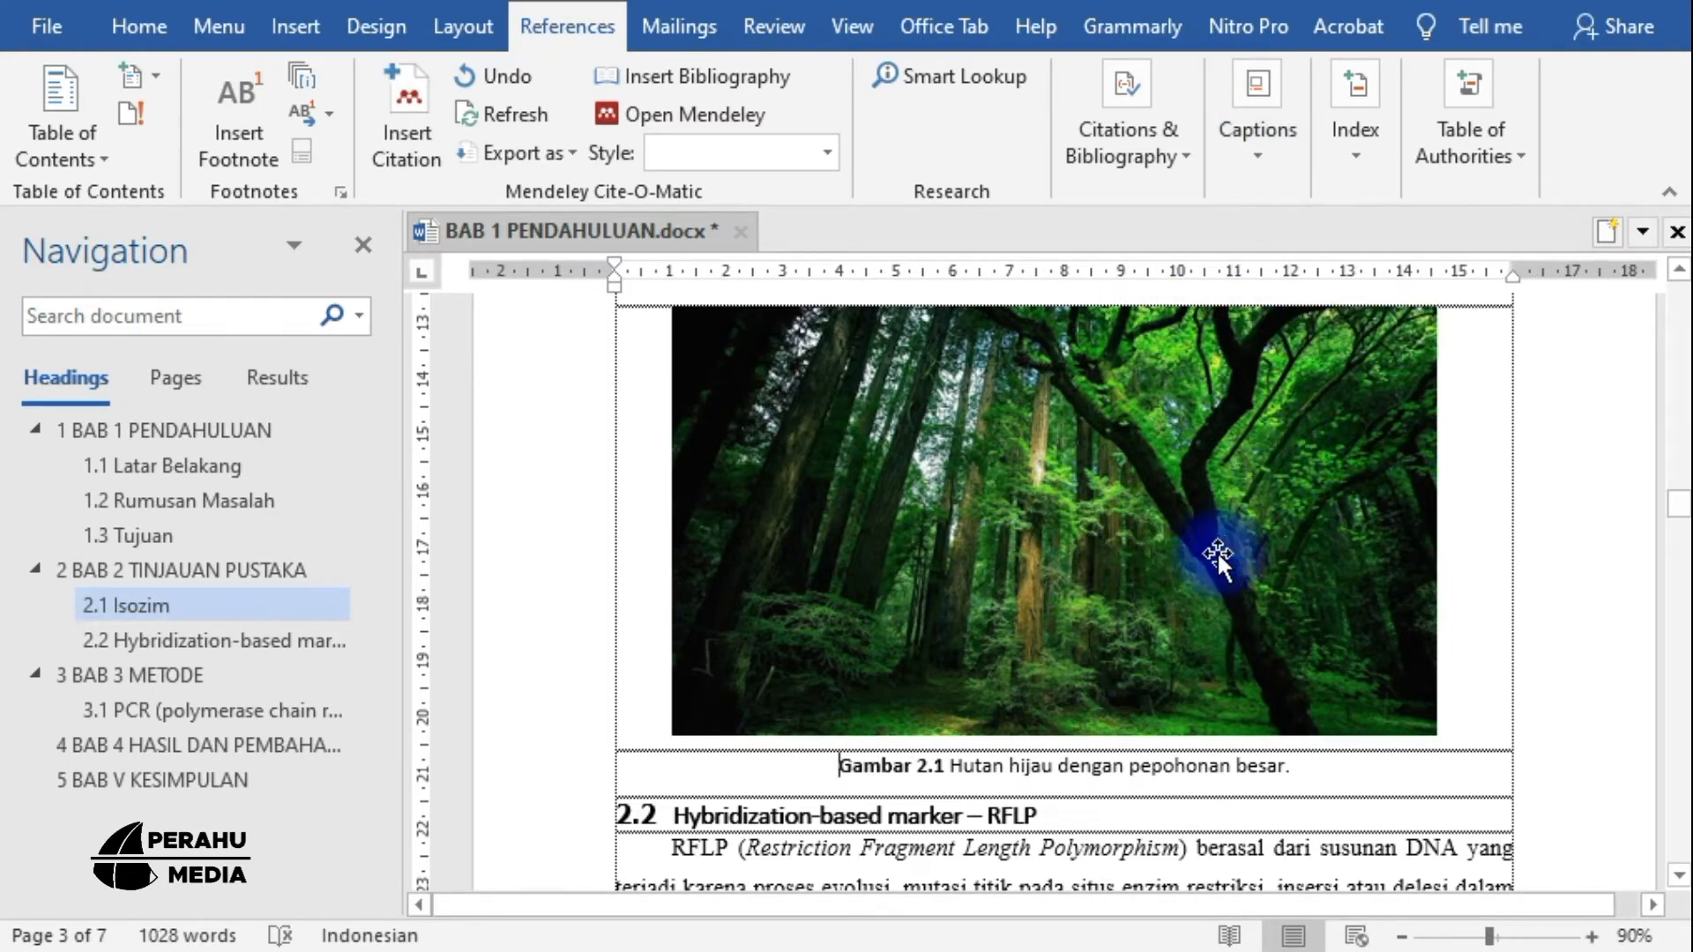
Insert the picture "2- pexels-photo-1591447.jpeg" on a new line after the section 2.2 paragraph ending in "genomik library."
scroll(1165, 618, down, 3)
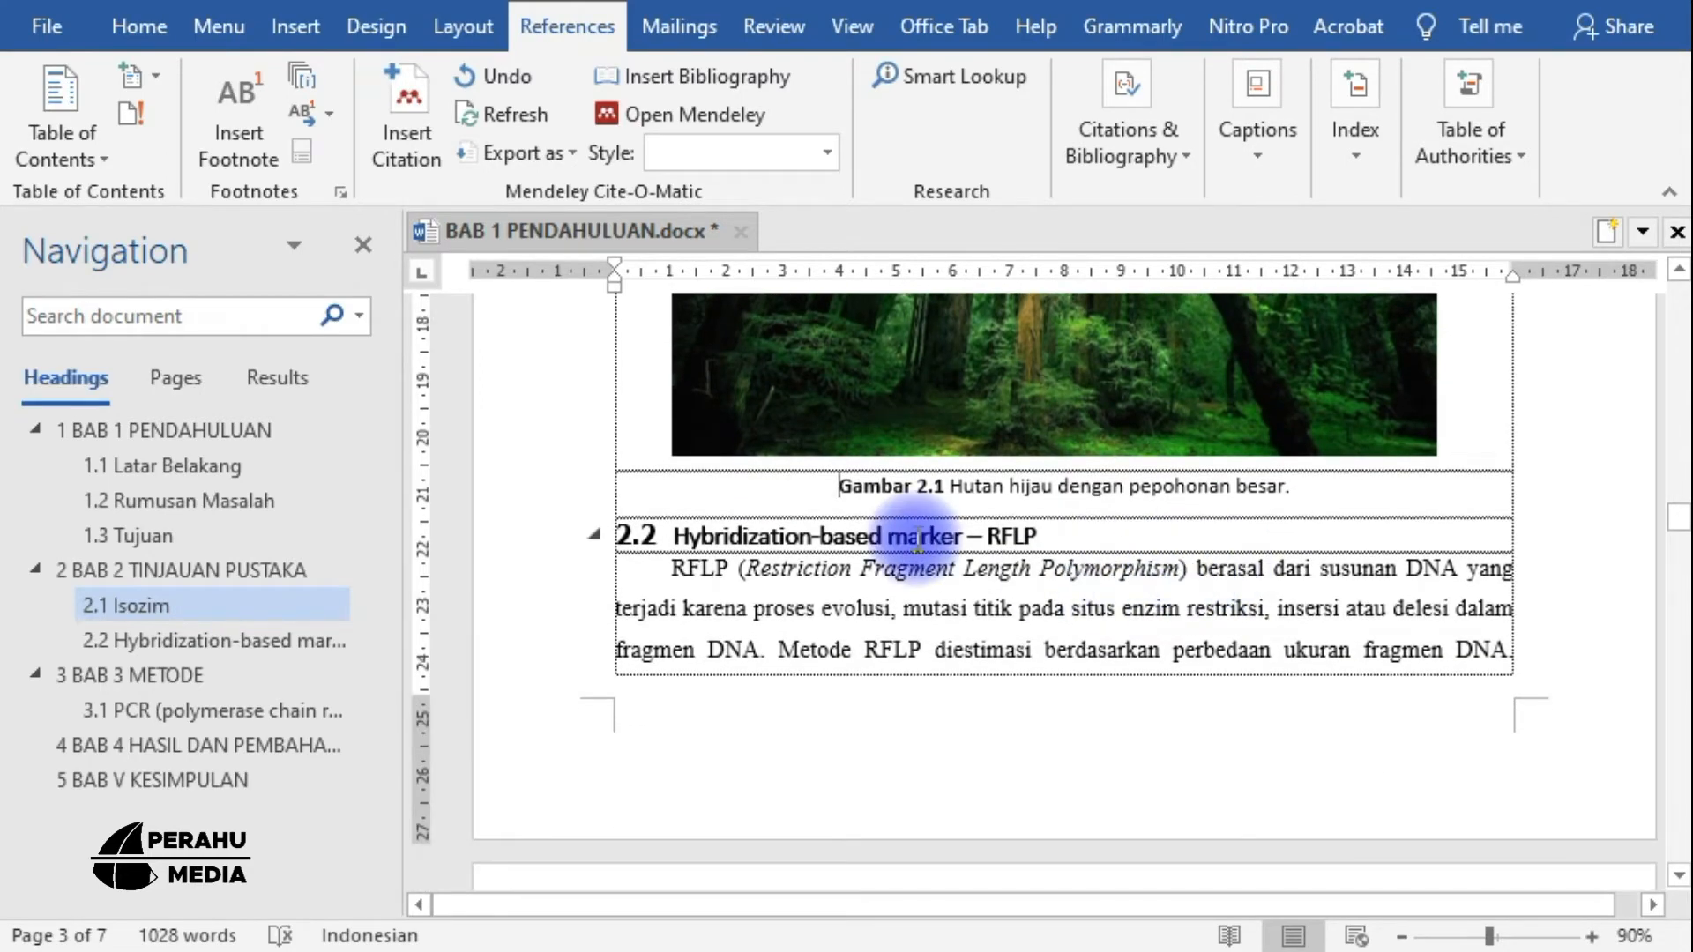
scroll(1243, 559, down, 7)
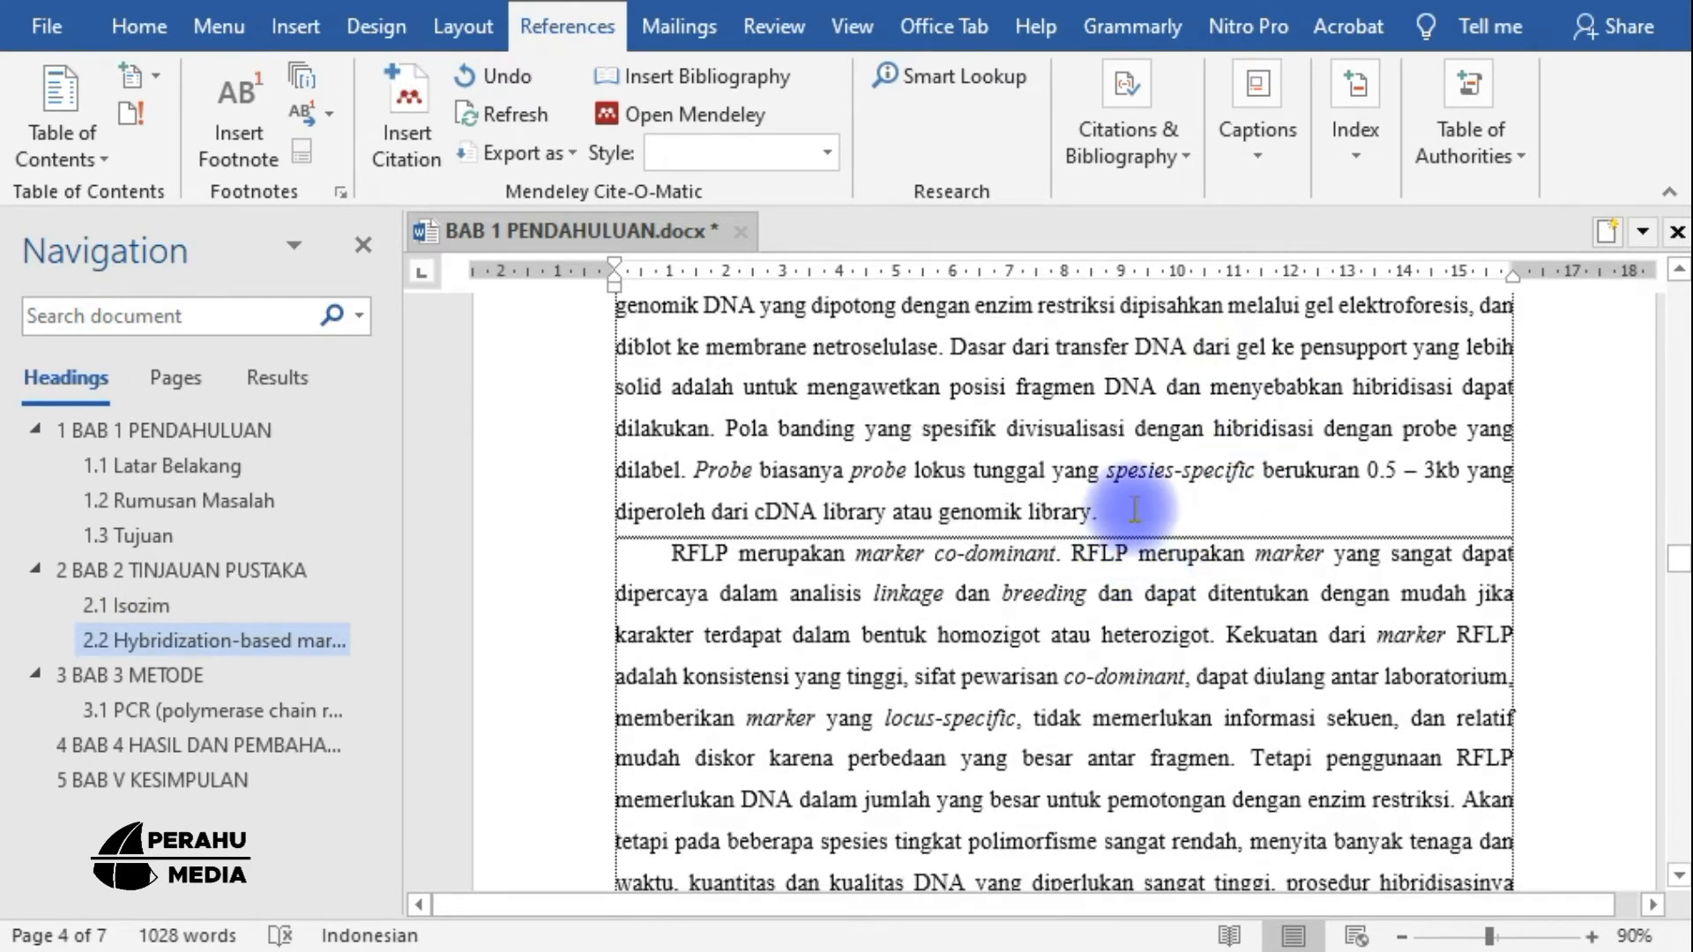
click(1133, 509)
key(Return)
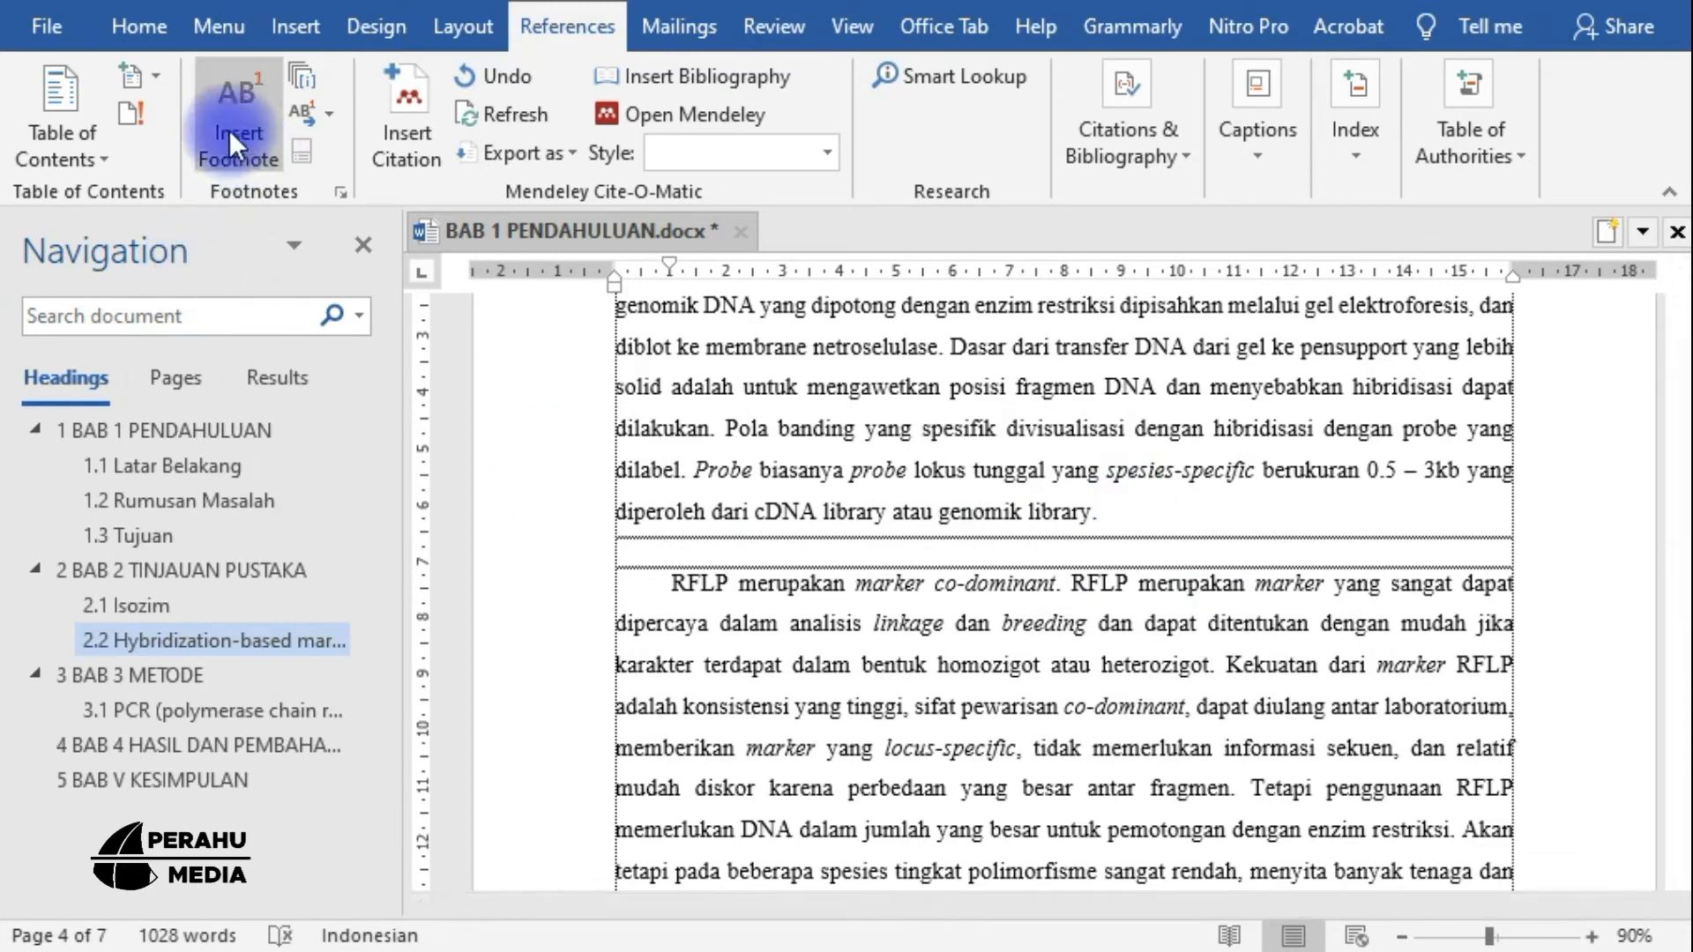
click(303, 35)
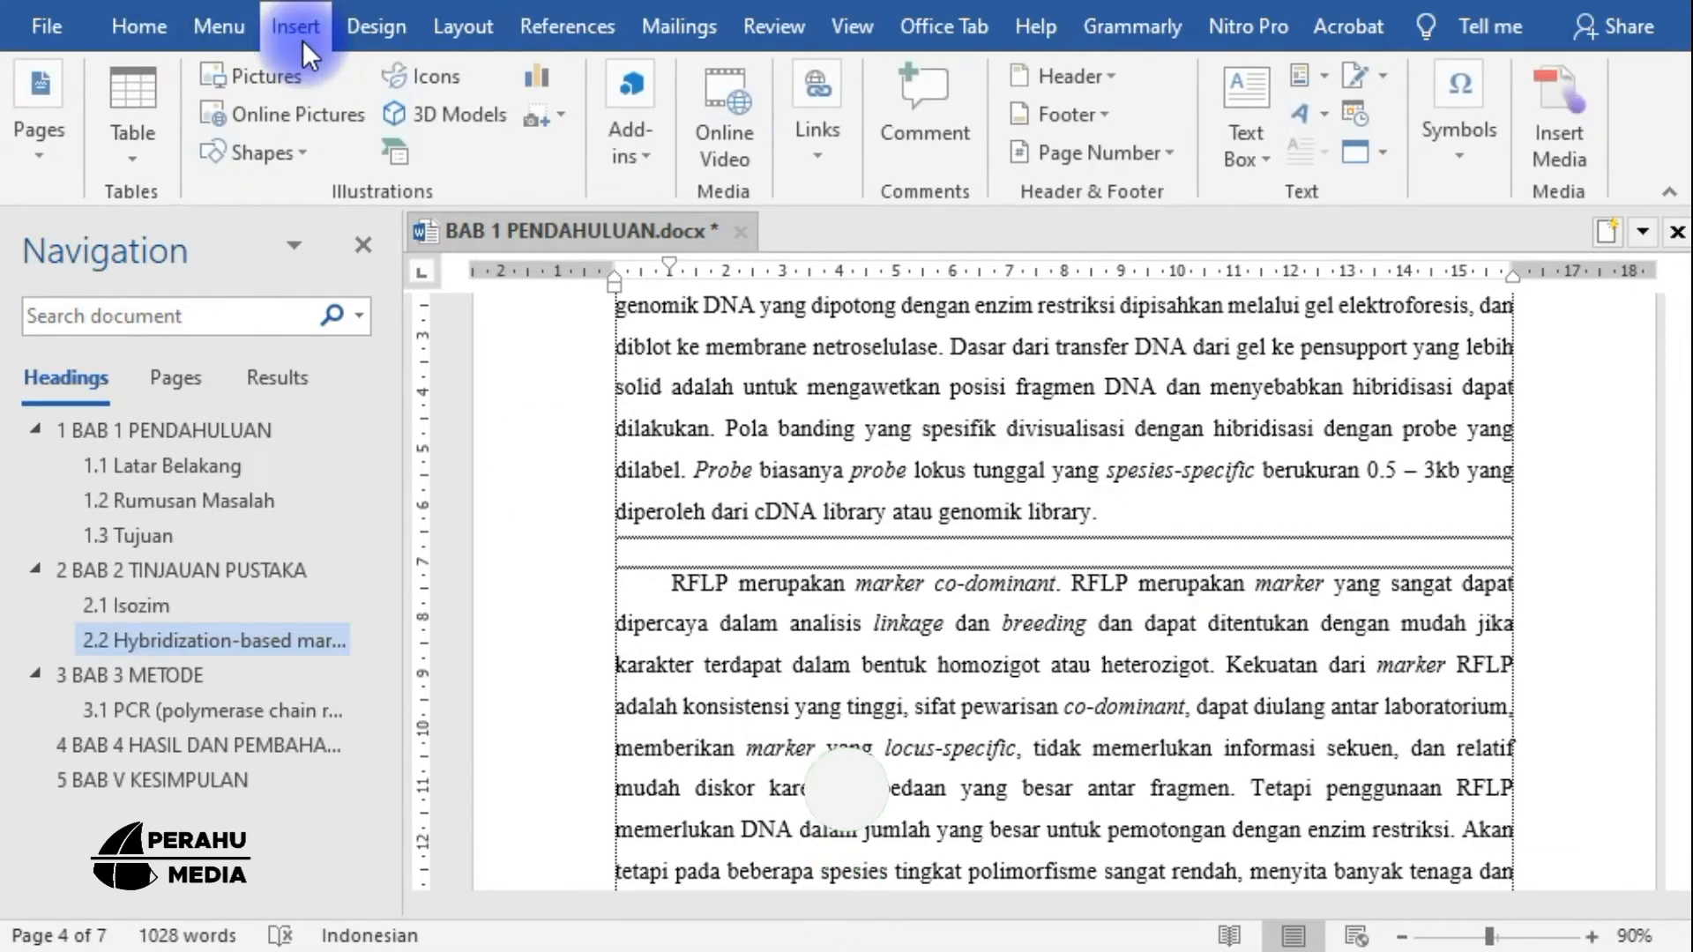
click(214, 79)
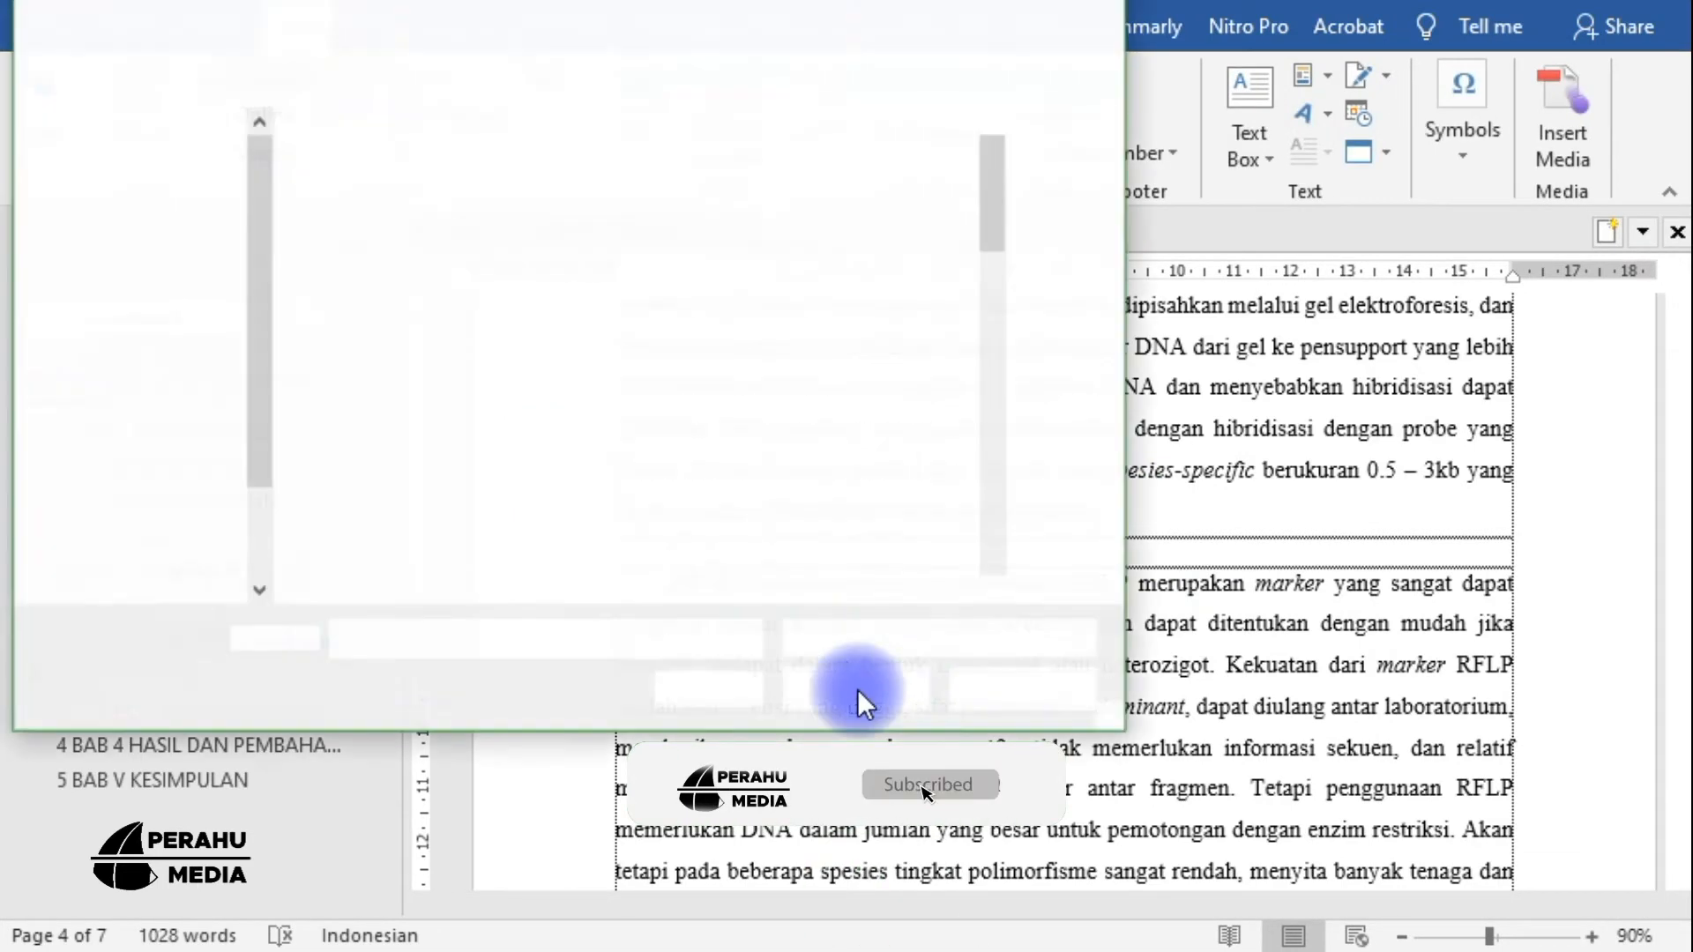
click(413, 565)
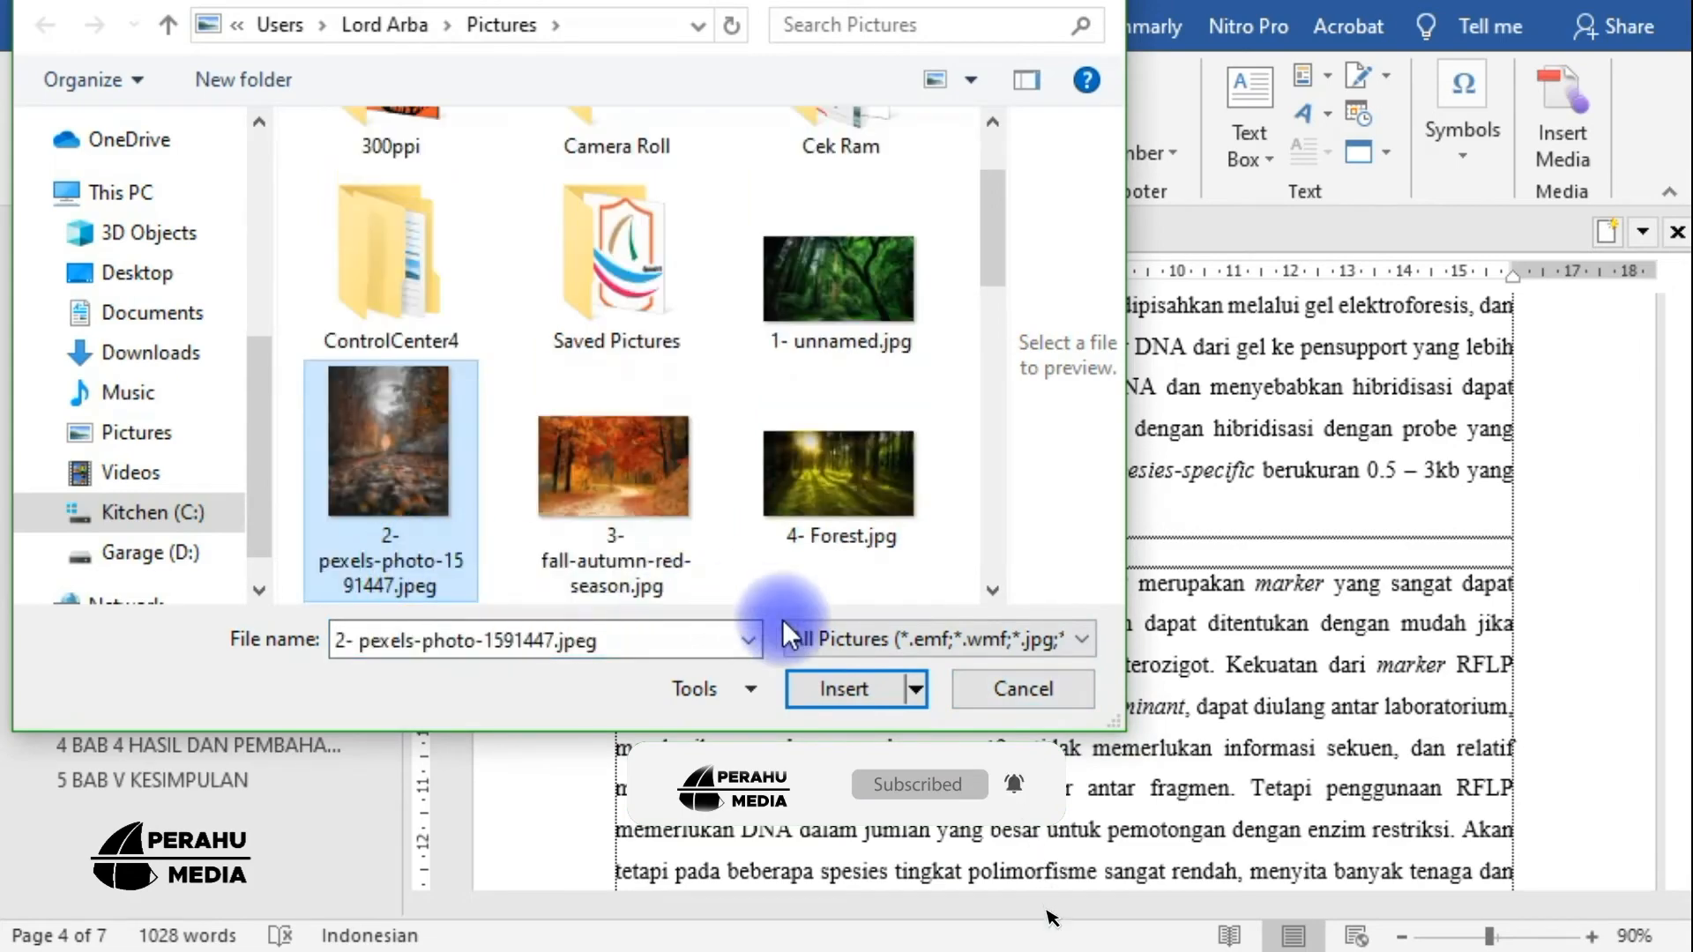
click(838, 681)
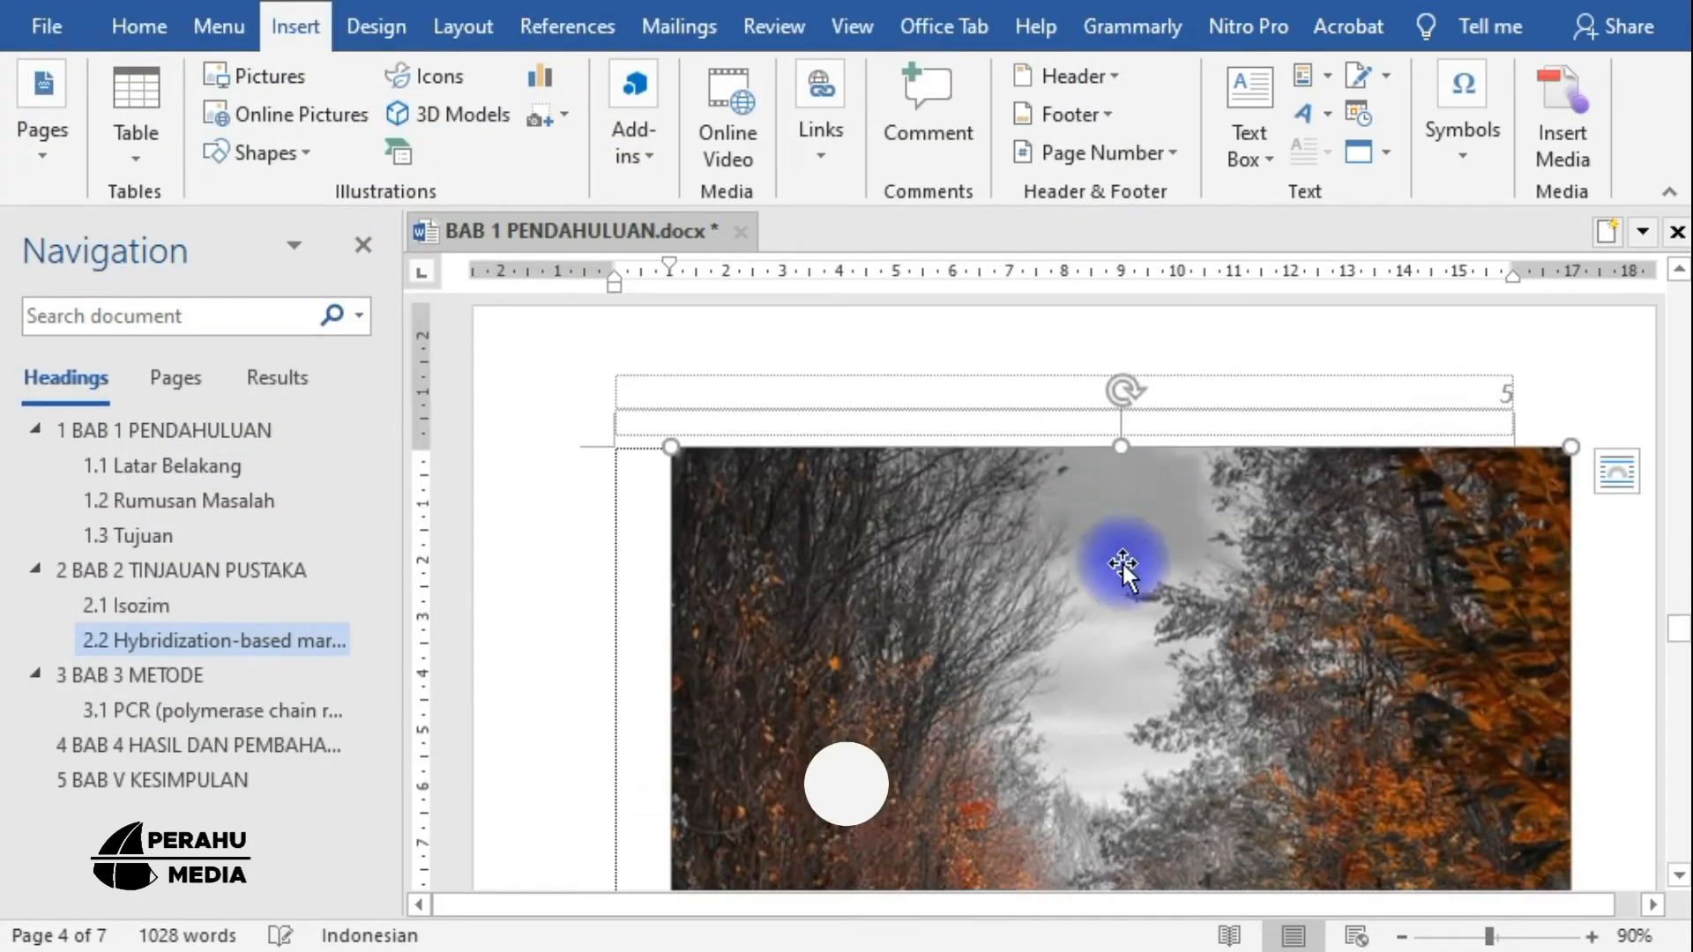
Scale the inserted autumn path picture down proportionally to about 17.04 cm high and 13.63 cm wide
scroll(1253, 605, down, 5)
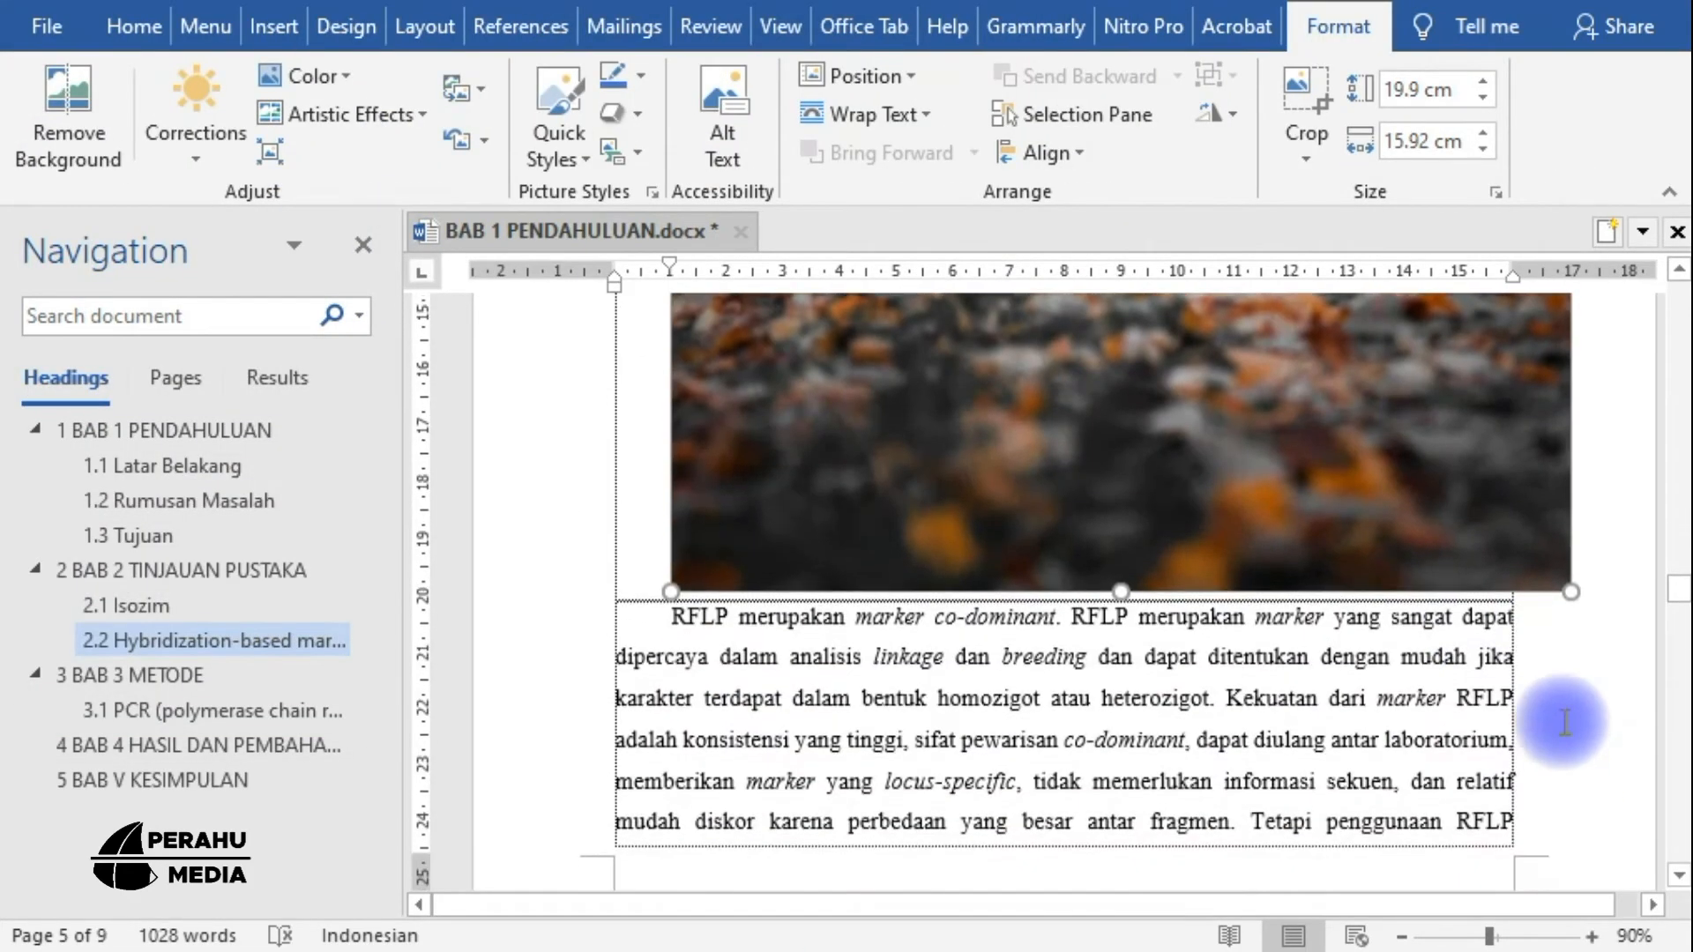
drag(1569, 578, 1281, 420)
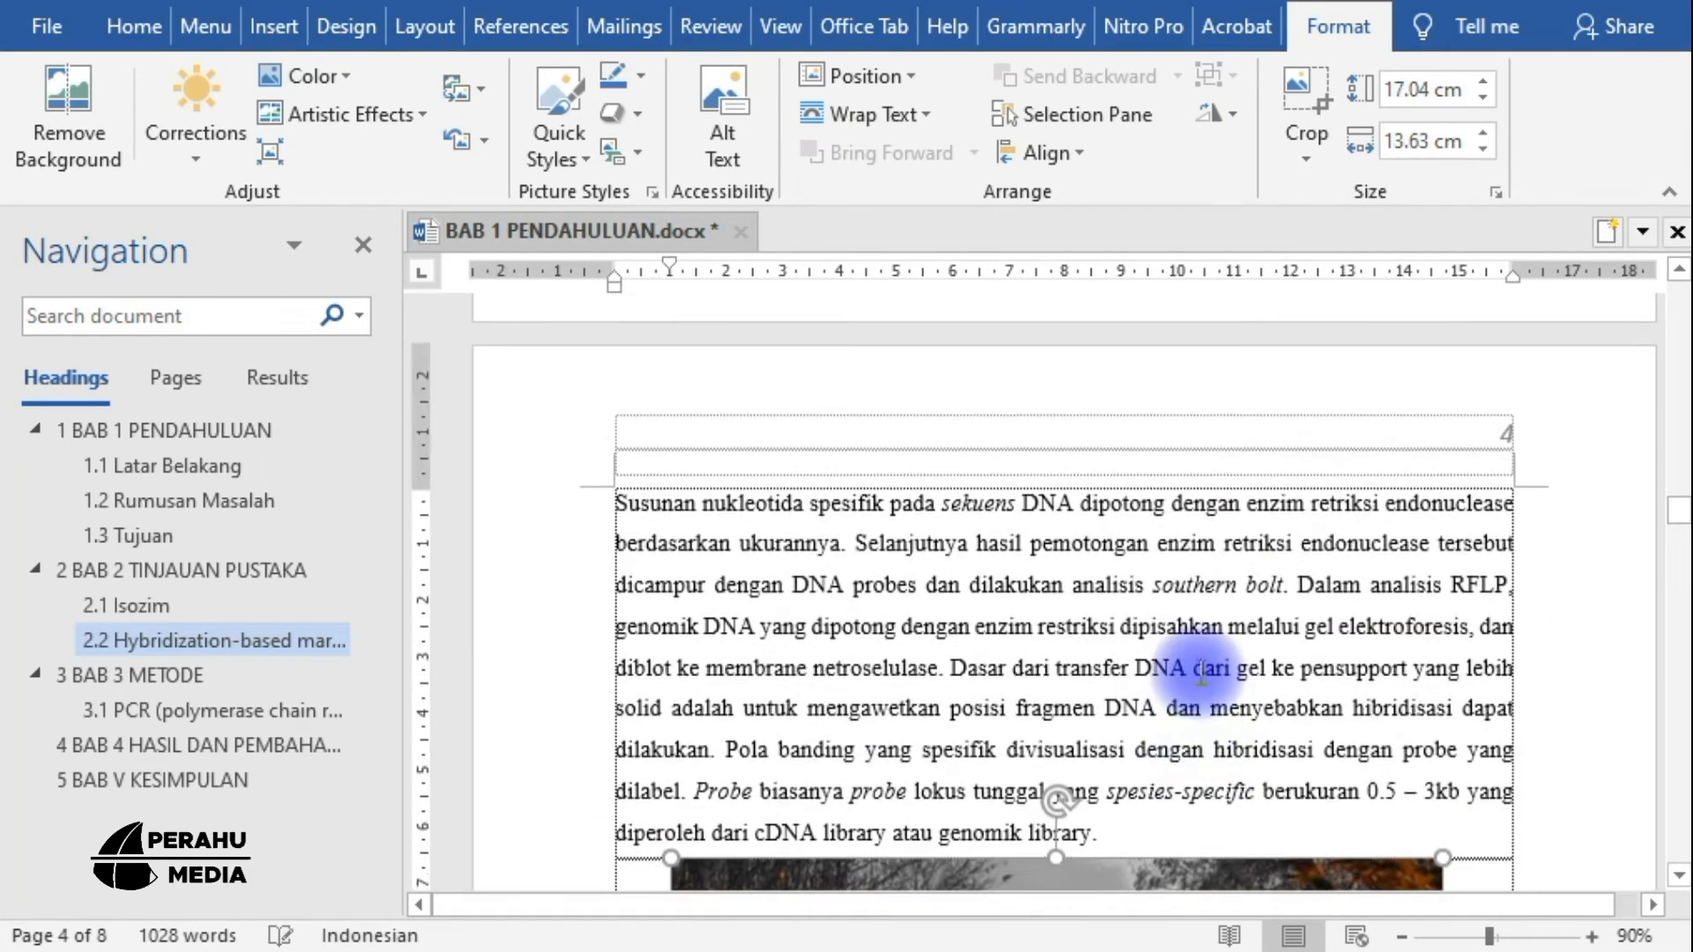
scroll(1185, 568, down, 5)
scroll(1164, 741, down, 3)
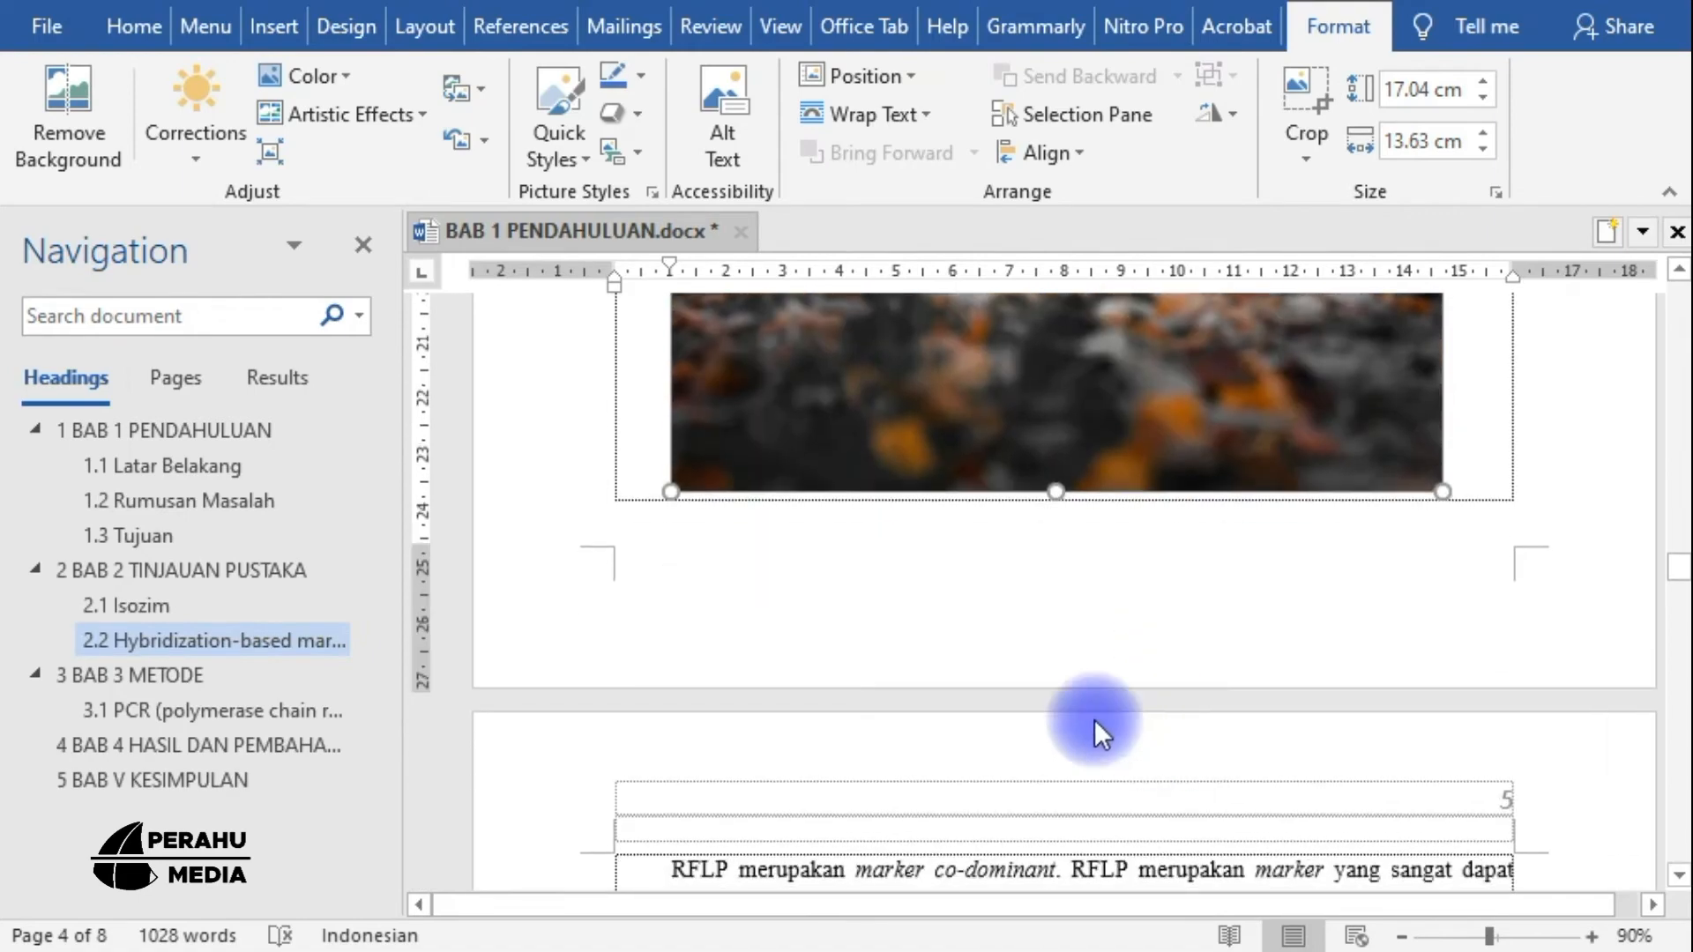
scroll(1164, 605, up, 4)
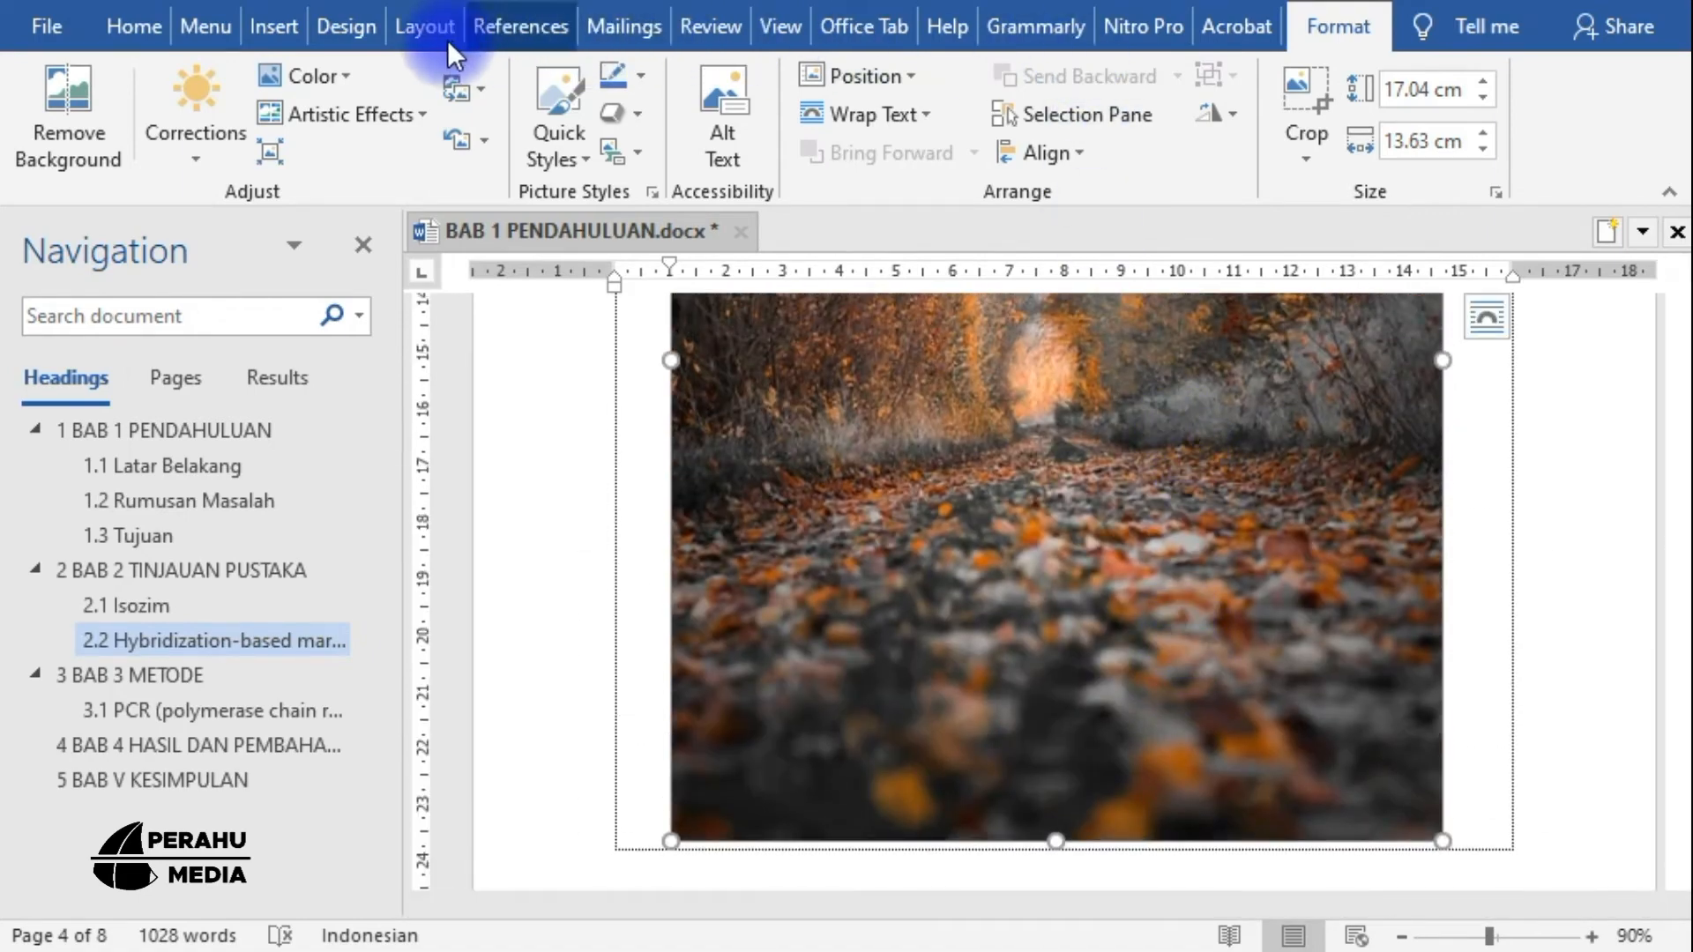
Shrink the autumn path picture further to about 12 cm wide, leaving room for text below it on the page
click(523, 28)
scroll(1058, 670, down, 4)
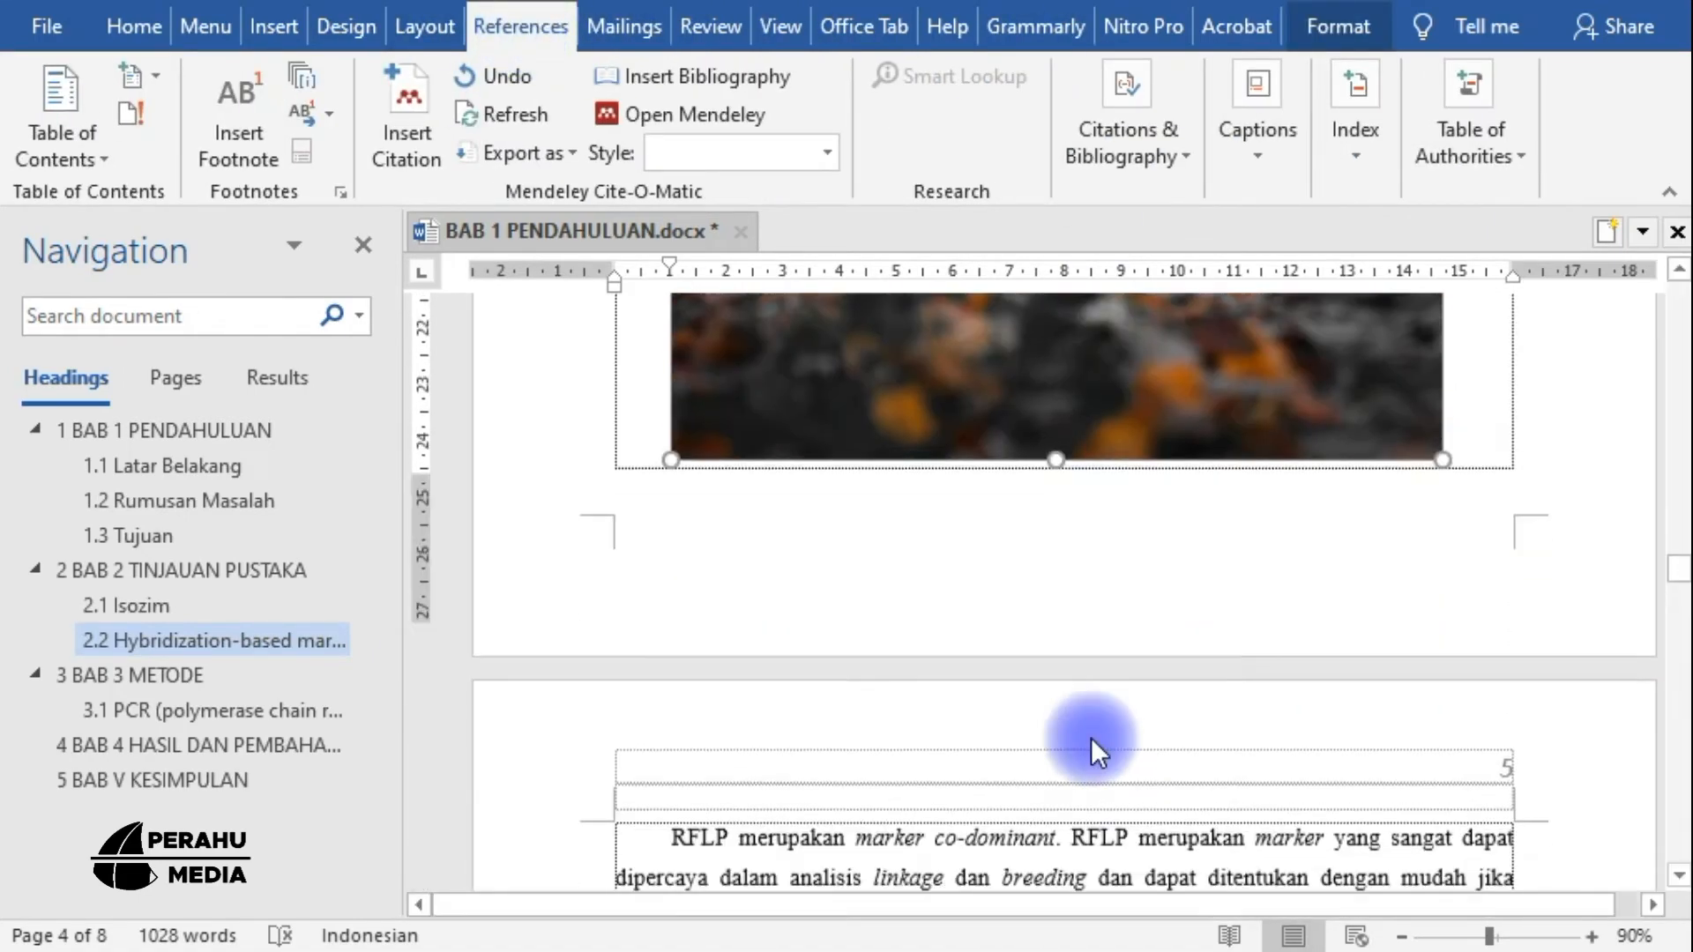
scroll(1090, 741, up, 2)
scroll(1087, 743, up, 5)
scroll(1077, 711, down, 2)
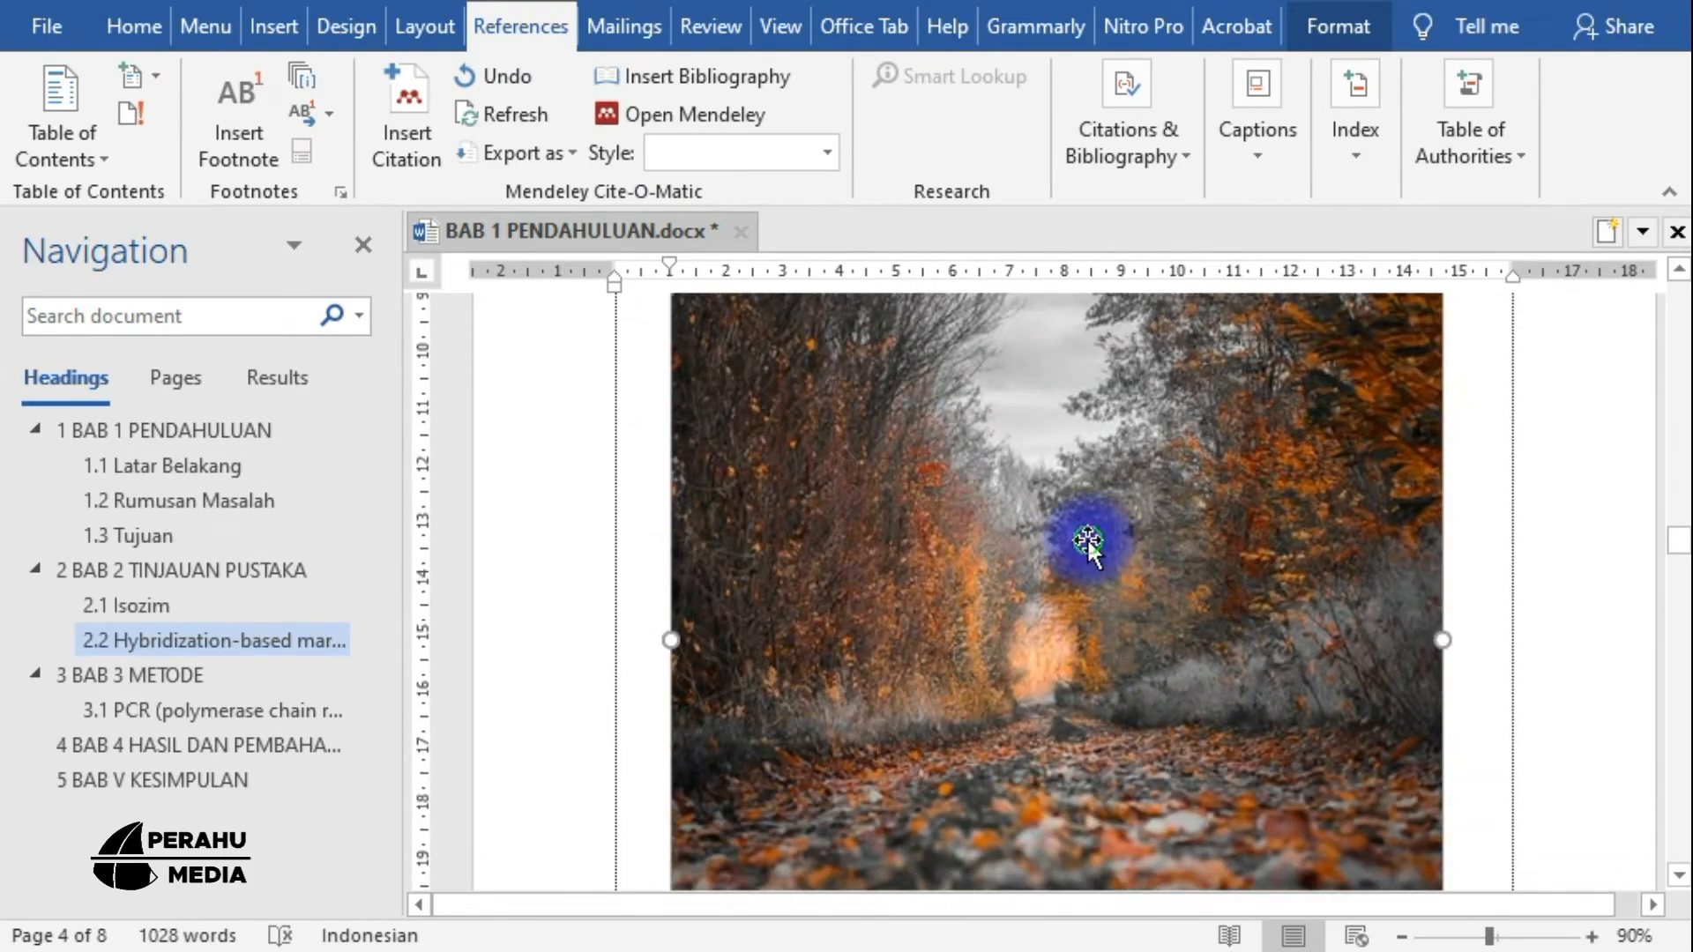
scroll(1070, 551, down, 4)
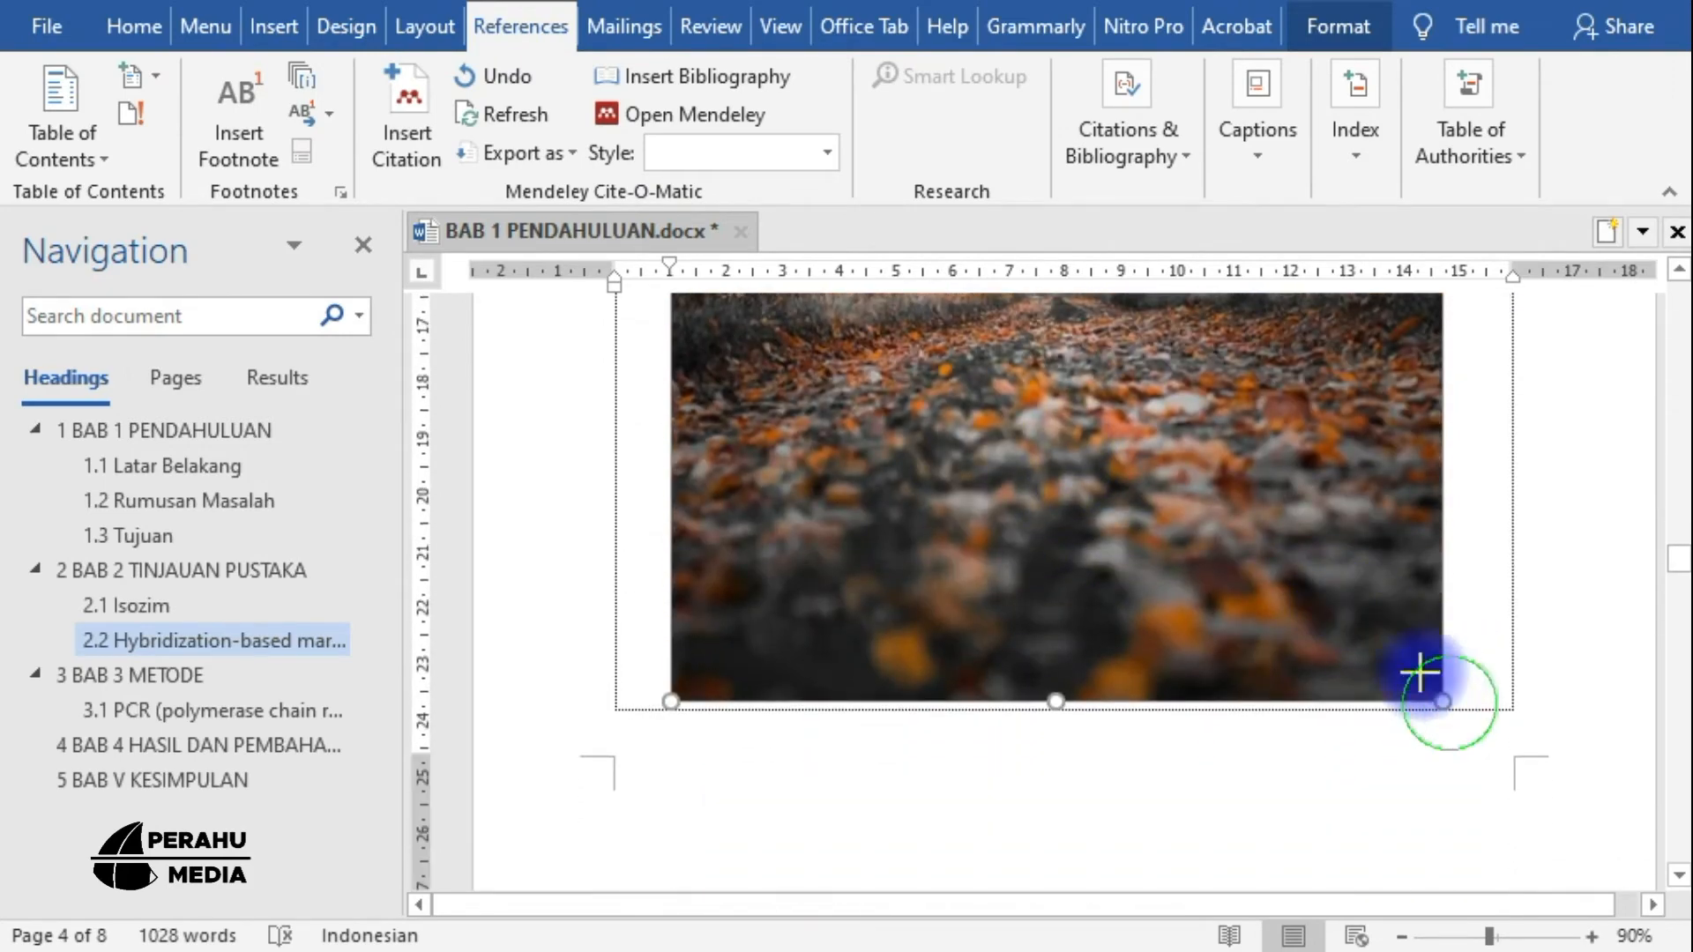
drag(1420, 672, 1304, 575)
scroll(703, 332, up, 6)
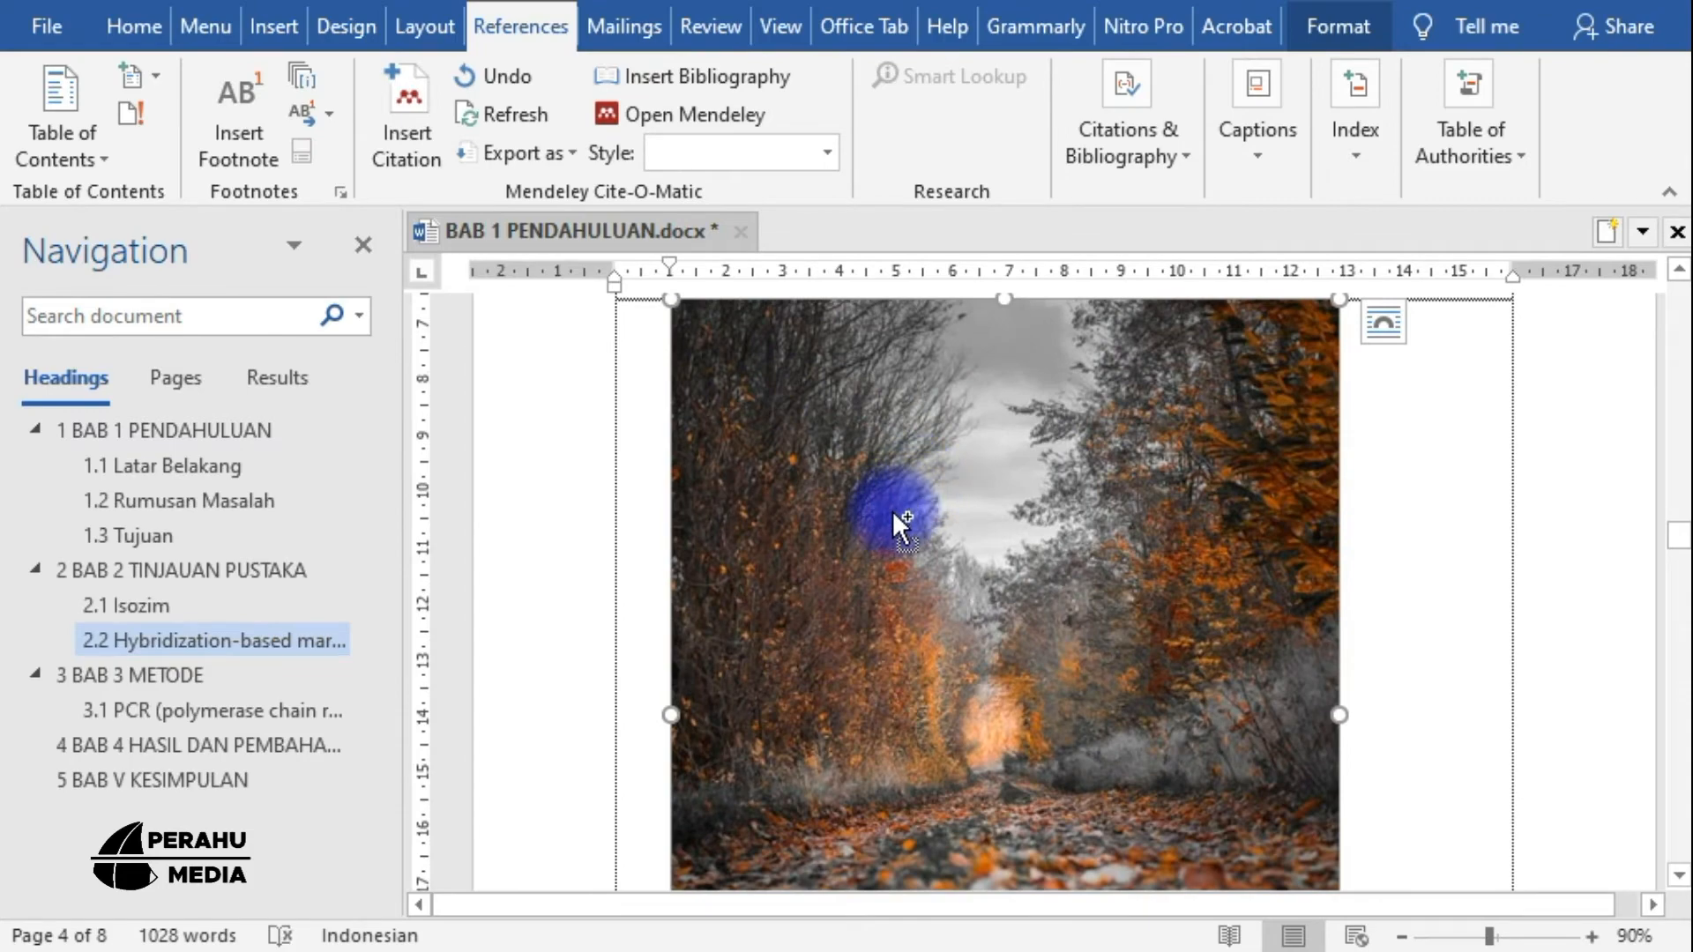
Centre the autumn path picture horizontally and deselect it, leaving the cursor at the end of its line
key(ctrl+c)
key(ctrl+e)
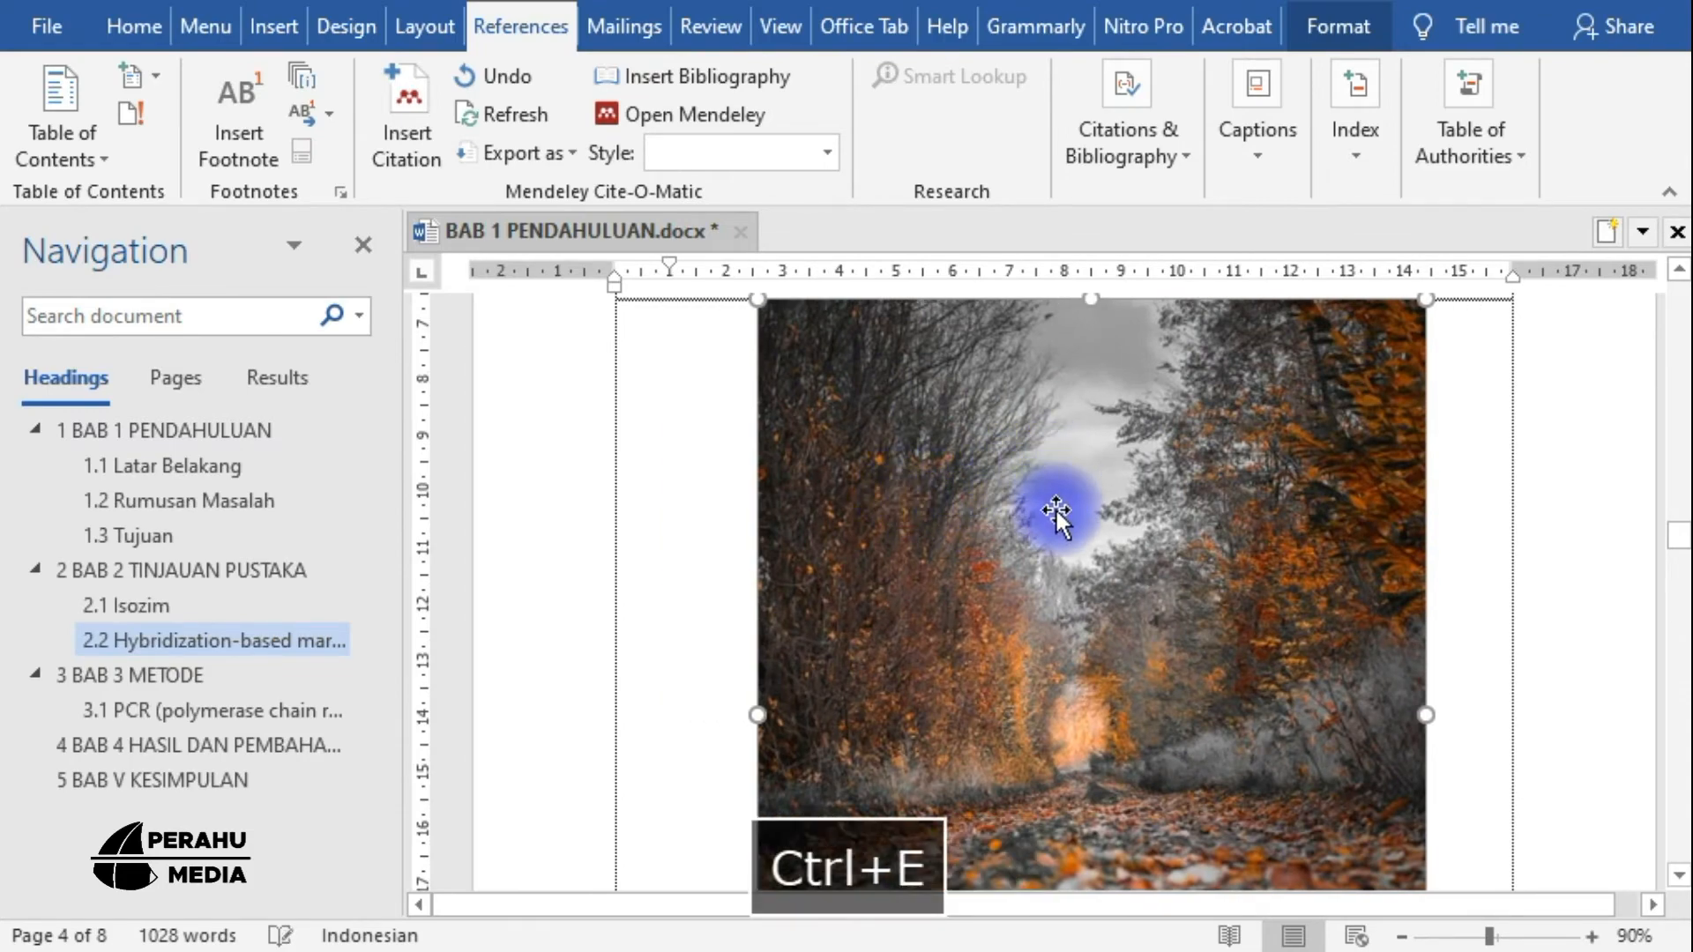
scroll(1103, 516, up, 2)
scroll(1097, 520, down, 5)
scroll(1097, 520, down, 4)
scroll(1097, 520, up, 3)
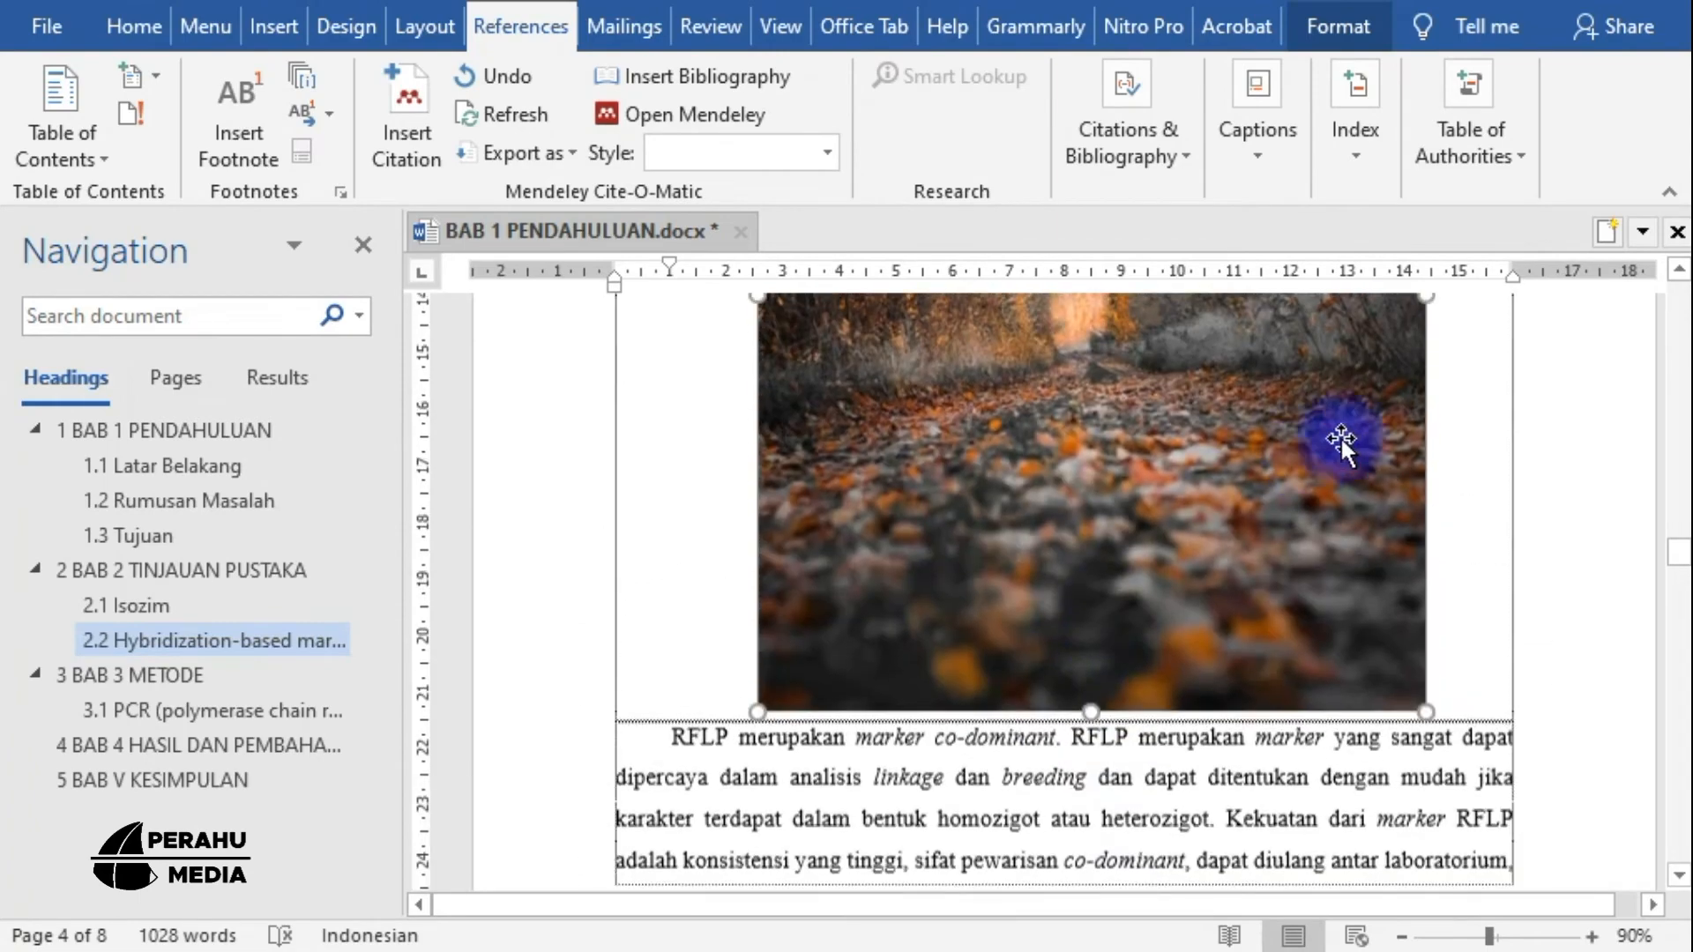
click(1467, 386)
scroll(1154, 522, up, 4)
scroll(1153, 522, down, 5)
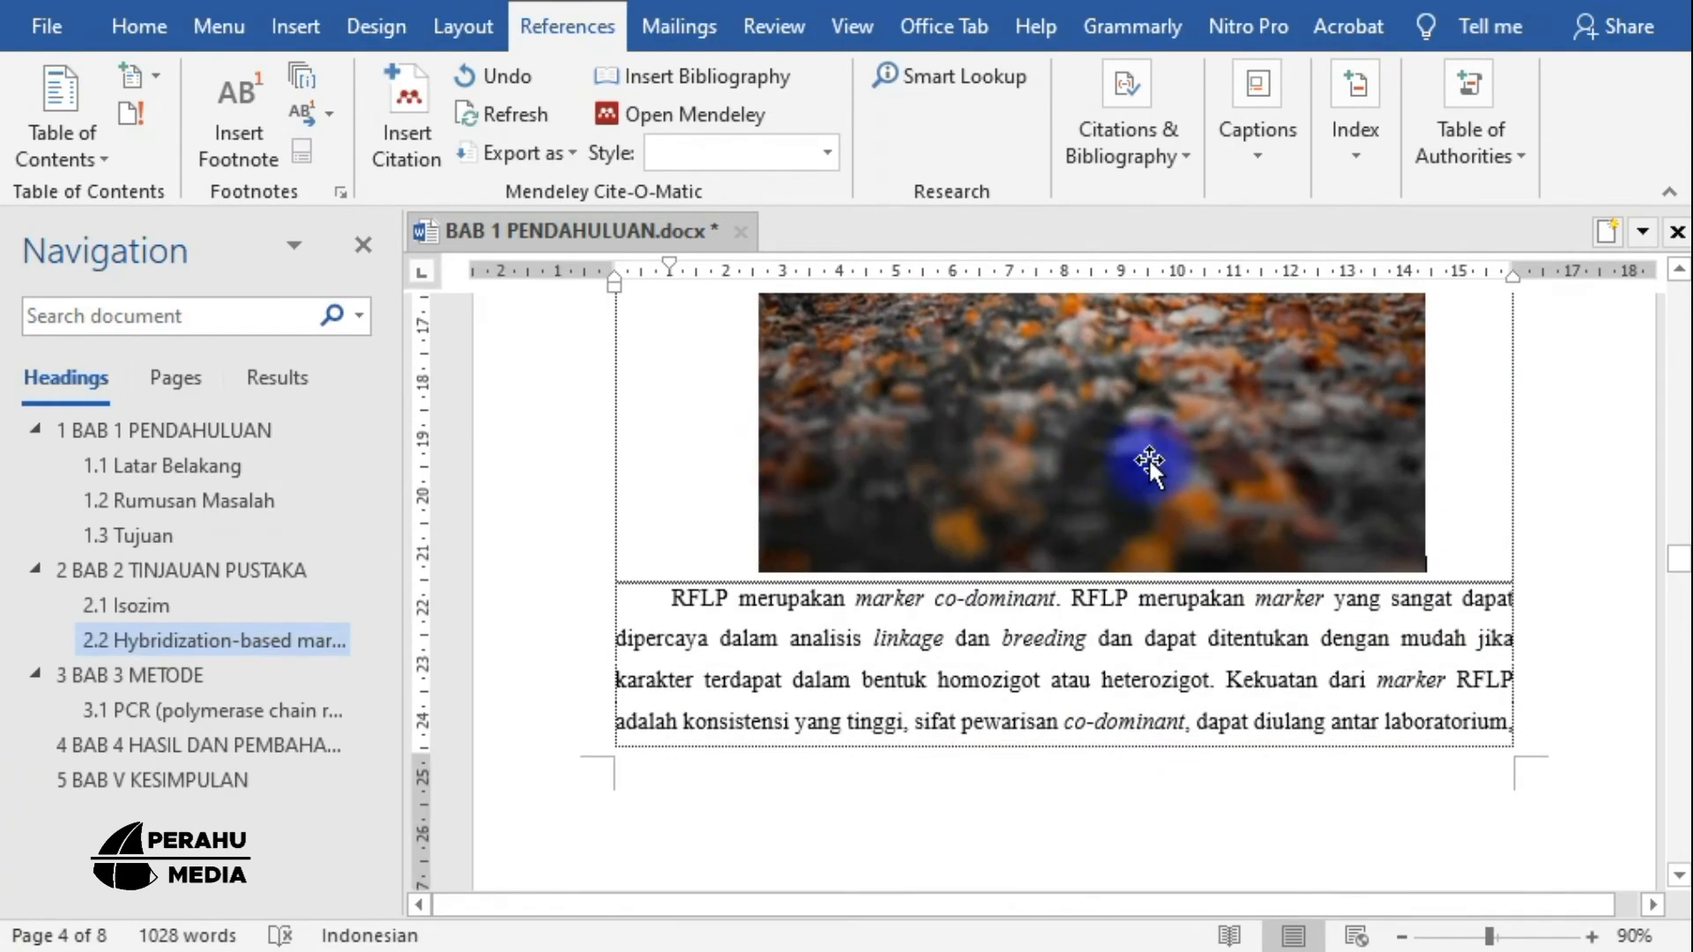
Insert the caption "Gambar 2.2 Rerumputan berwarna." below the autumn path picture, using the Gambar label
scroll(901, 427, up, 7)
scroll(1031, 586, down, 5)
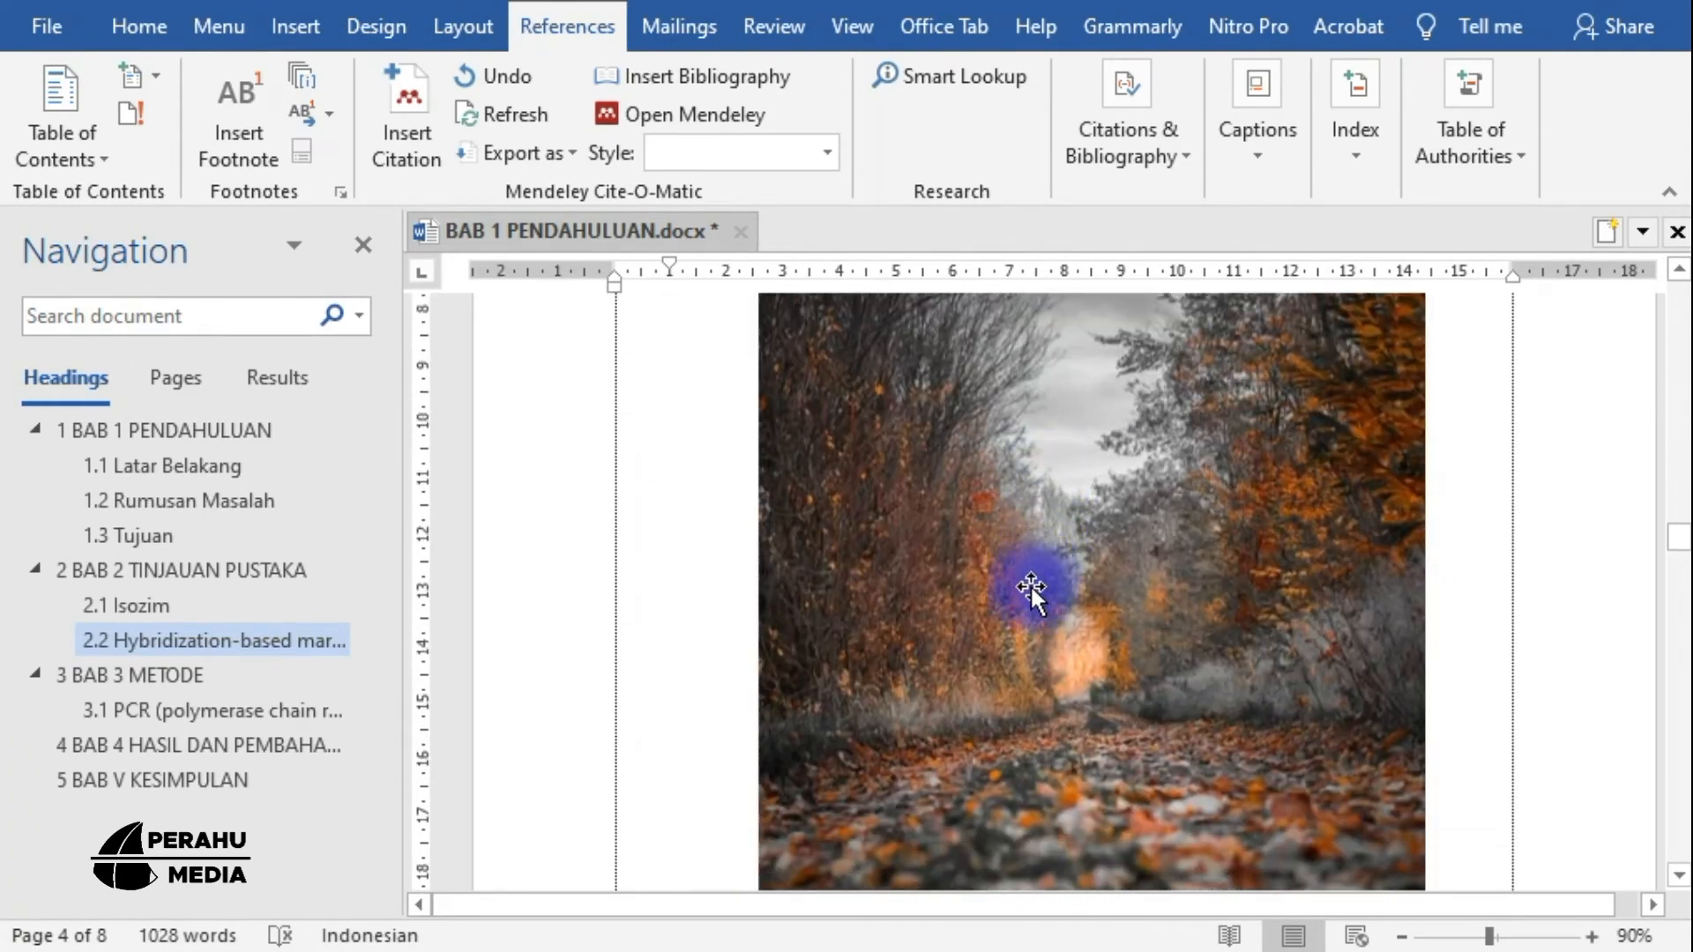
right_click(929, 445)
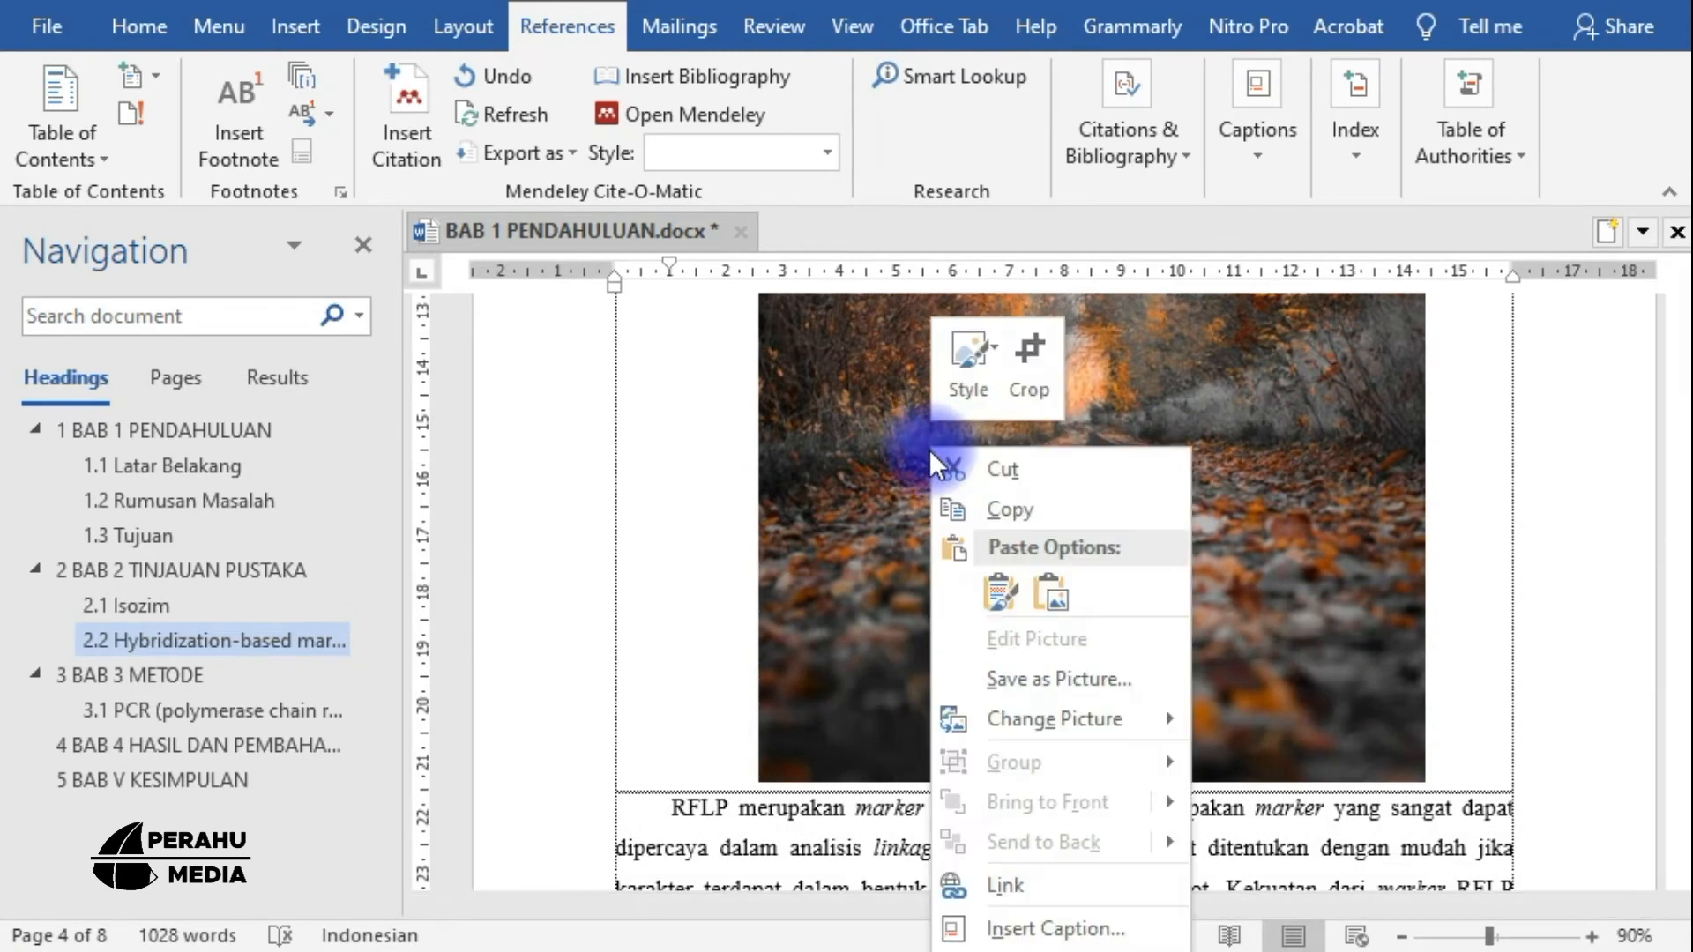
click(1006, 934)
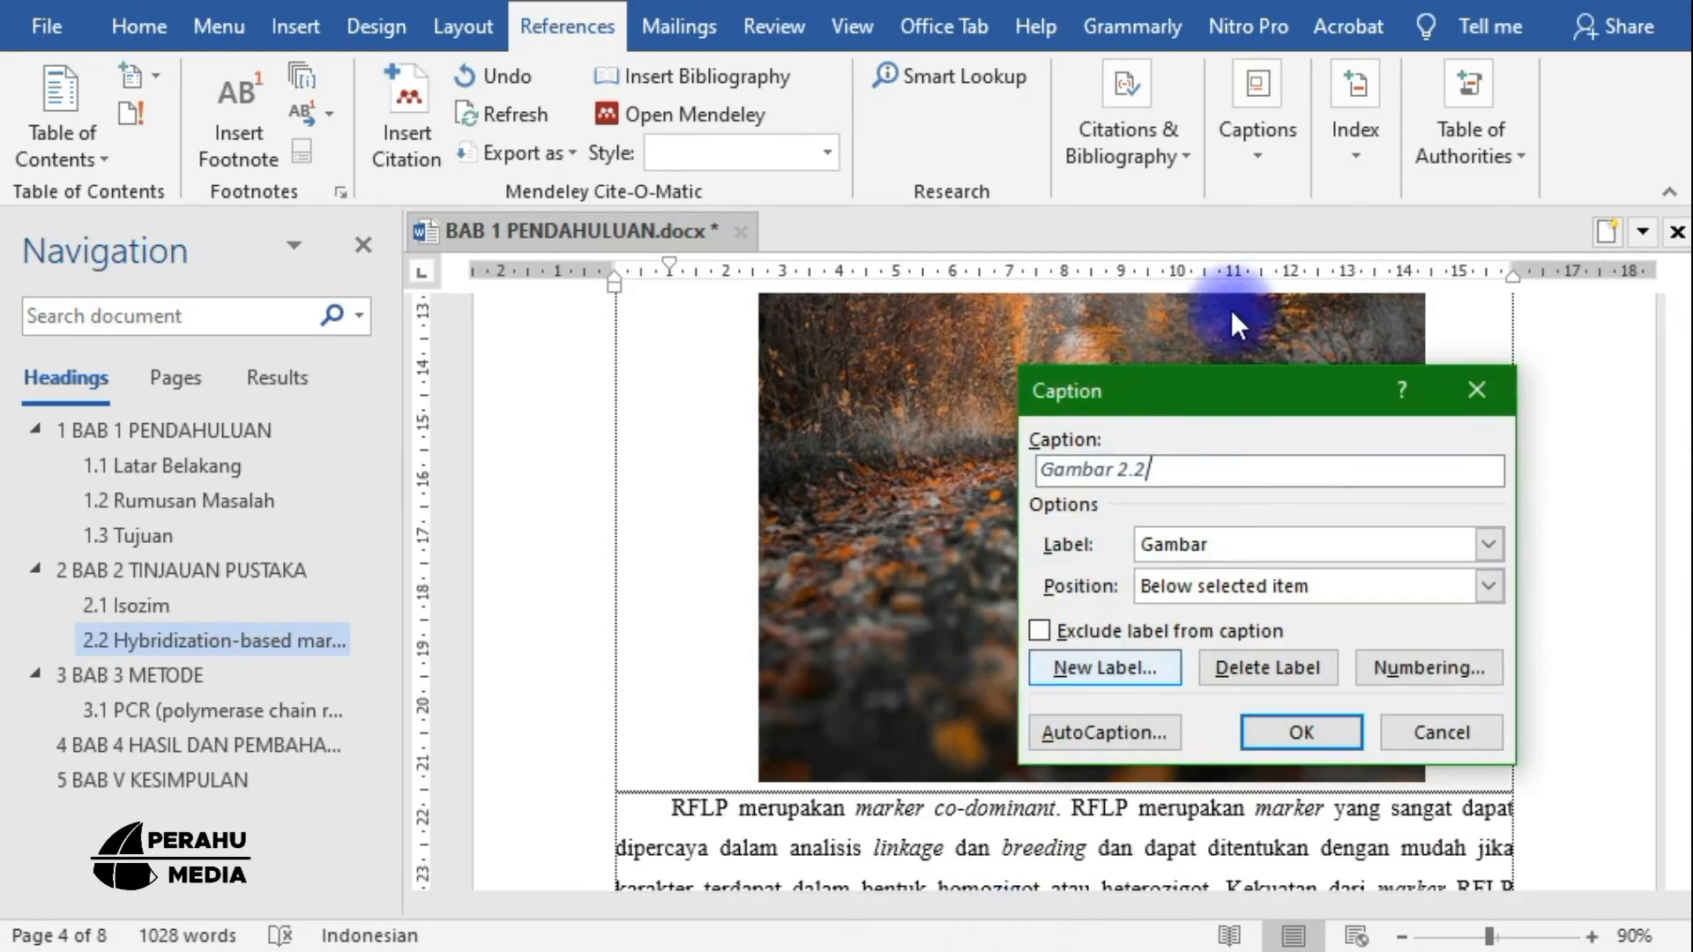
drag(1211, 390, 1191, 292)
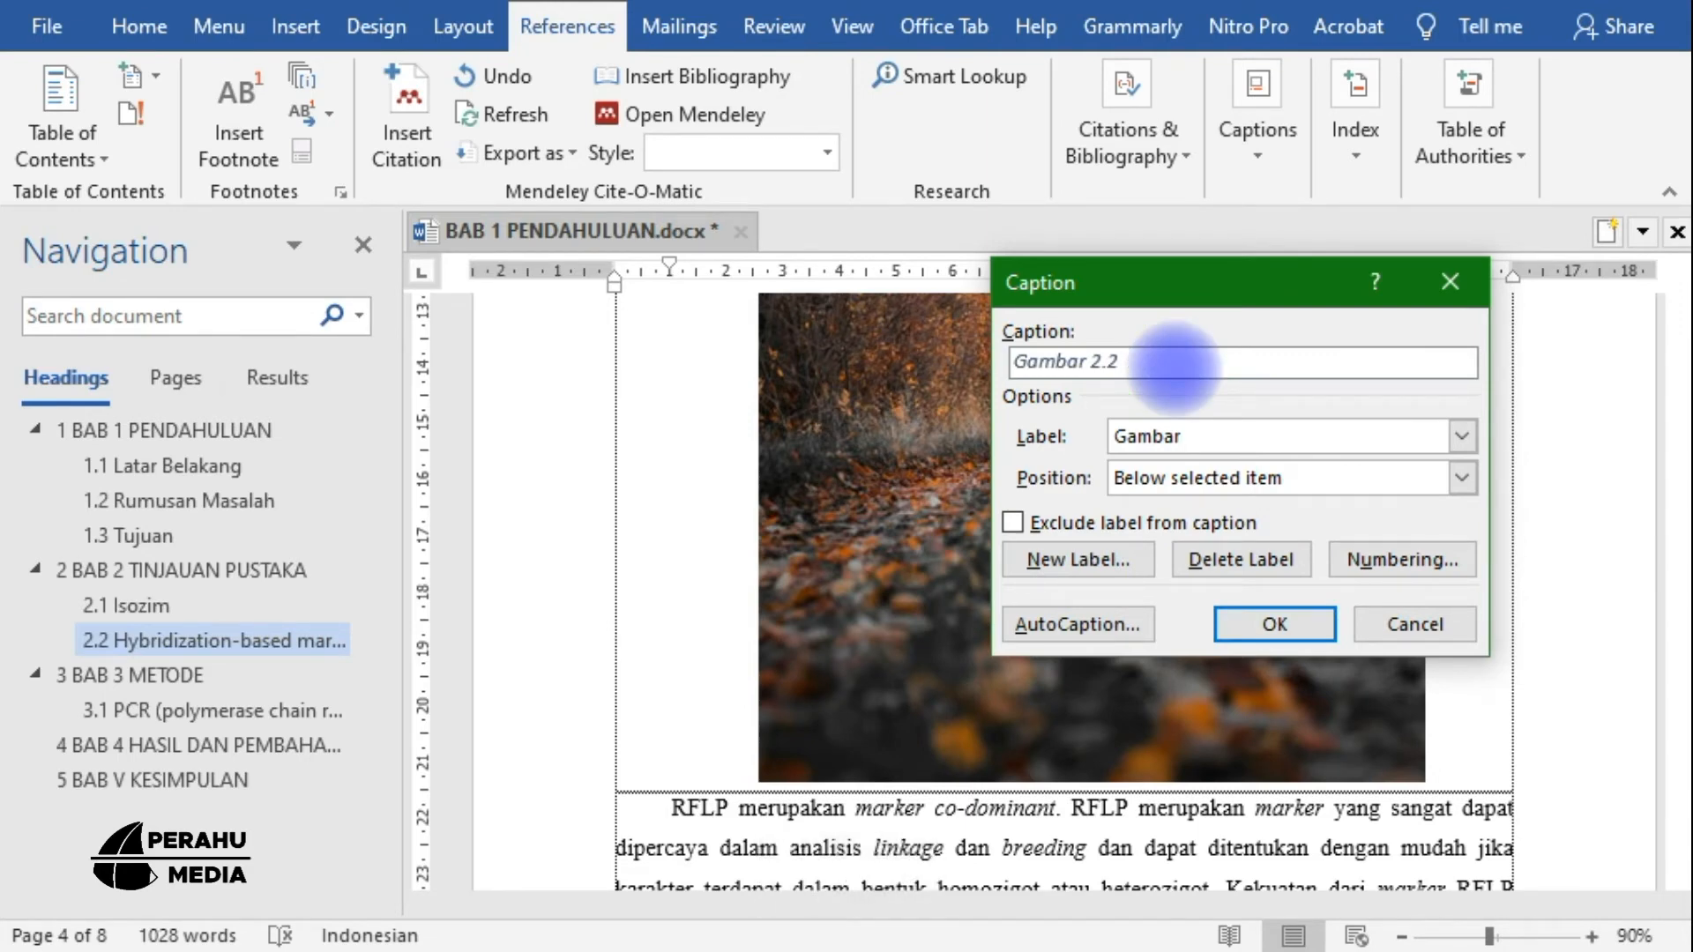
text(Rerumputan )
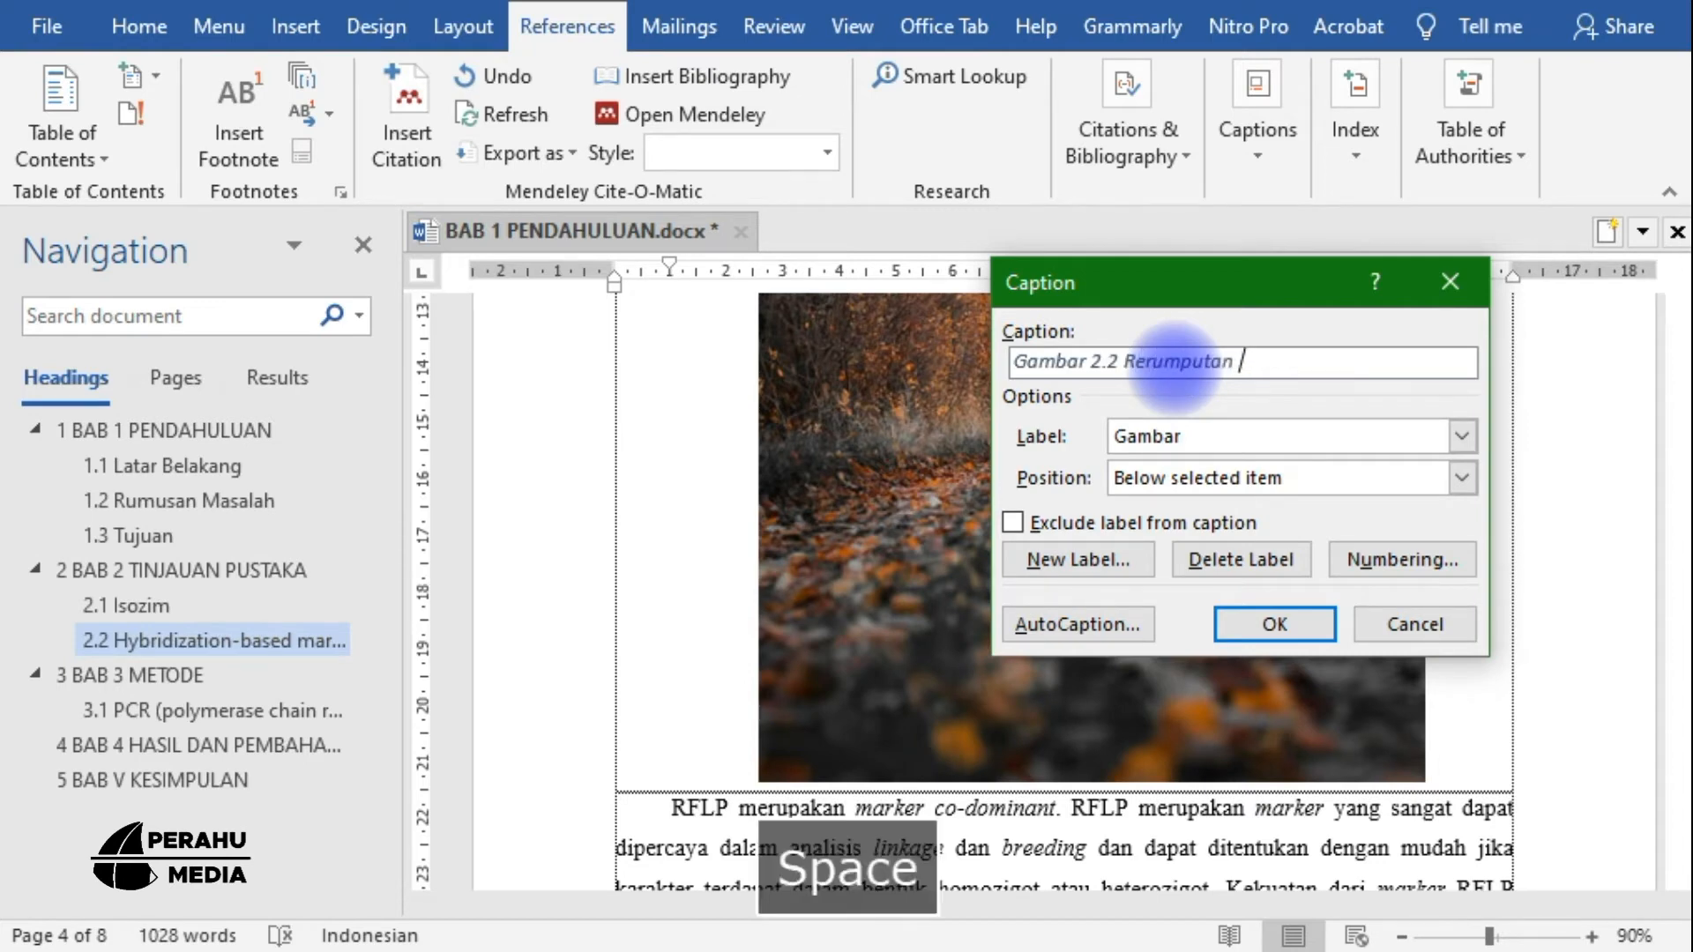
text(berw)
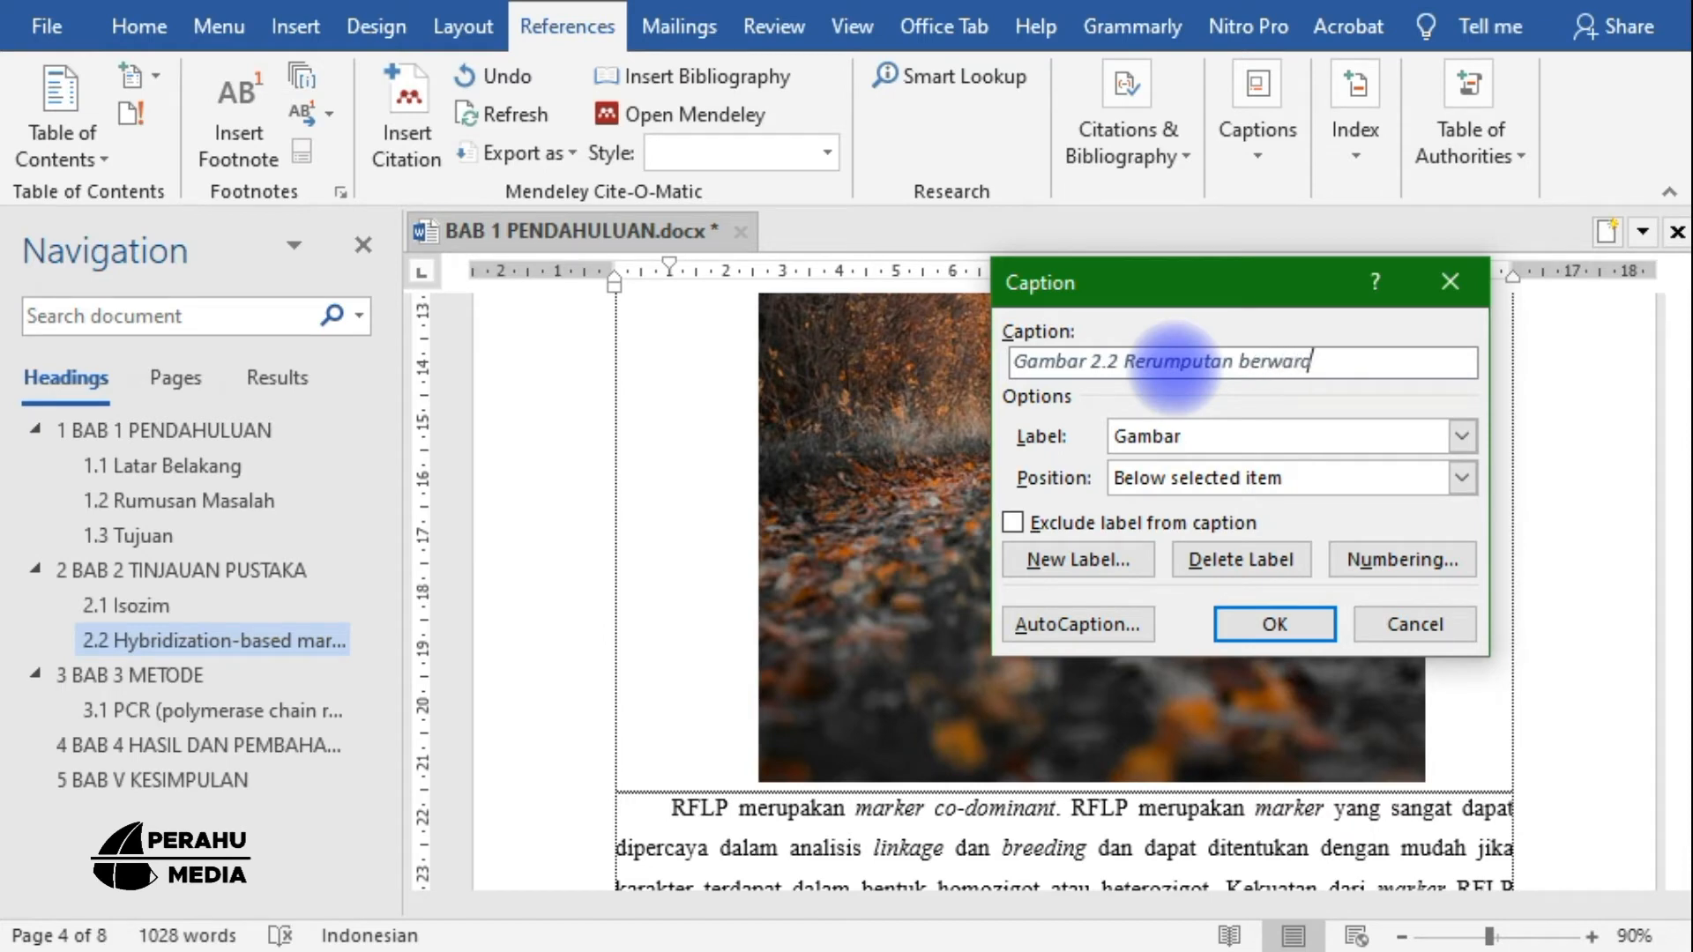
text(arna.)
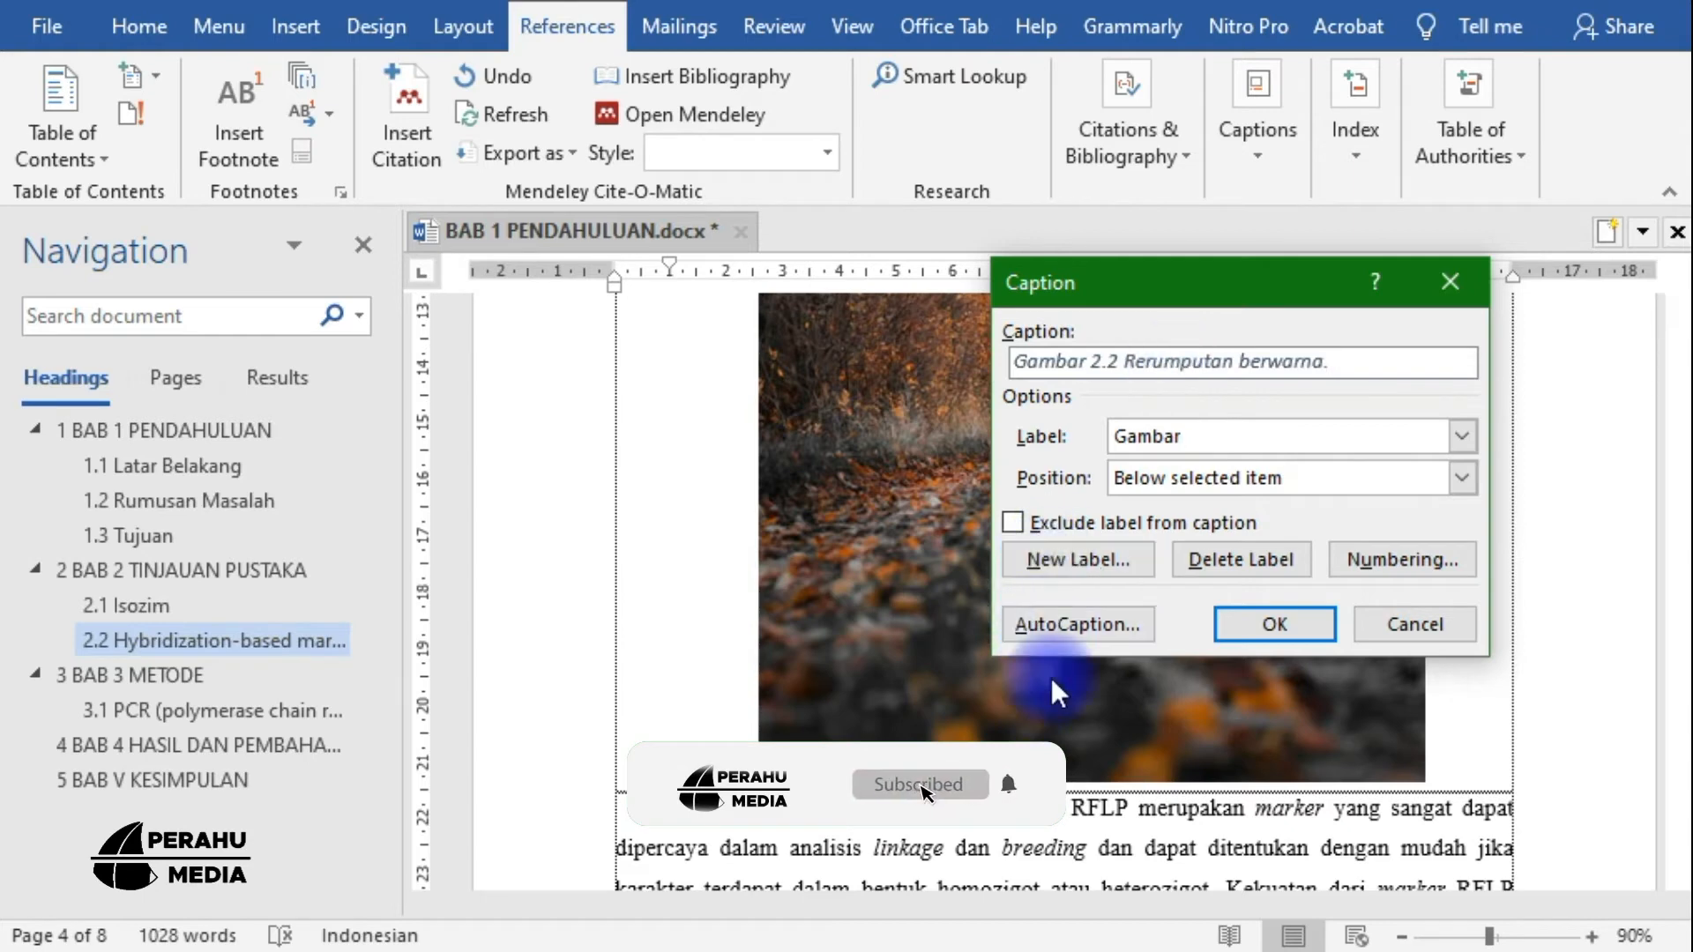
click(1265, 615)
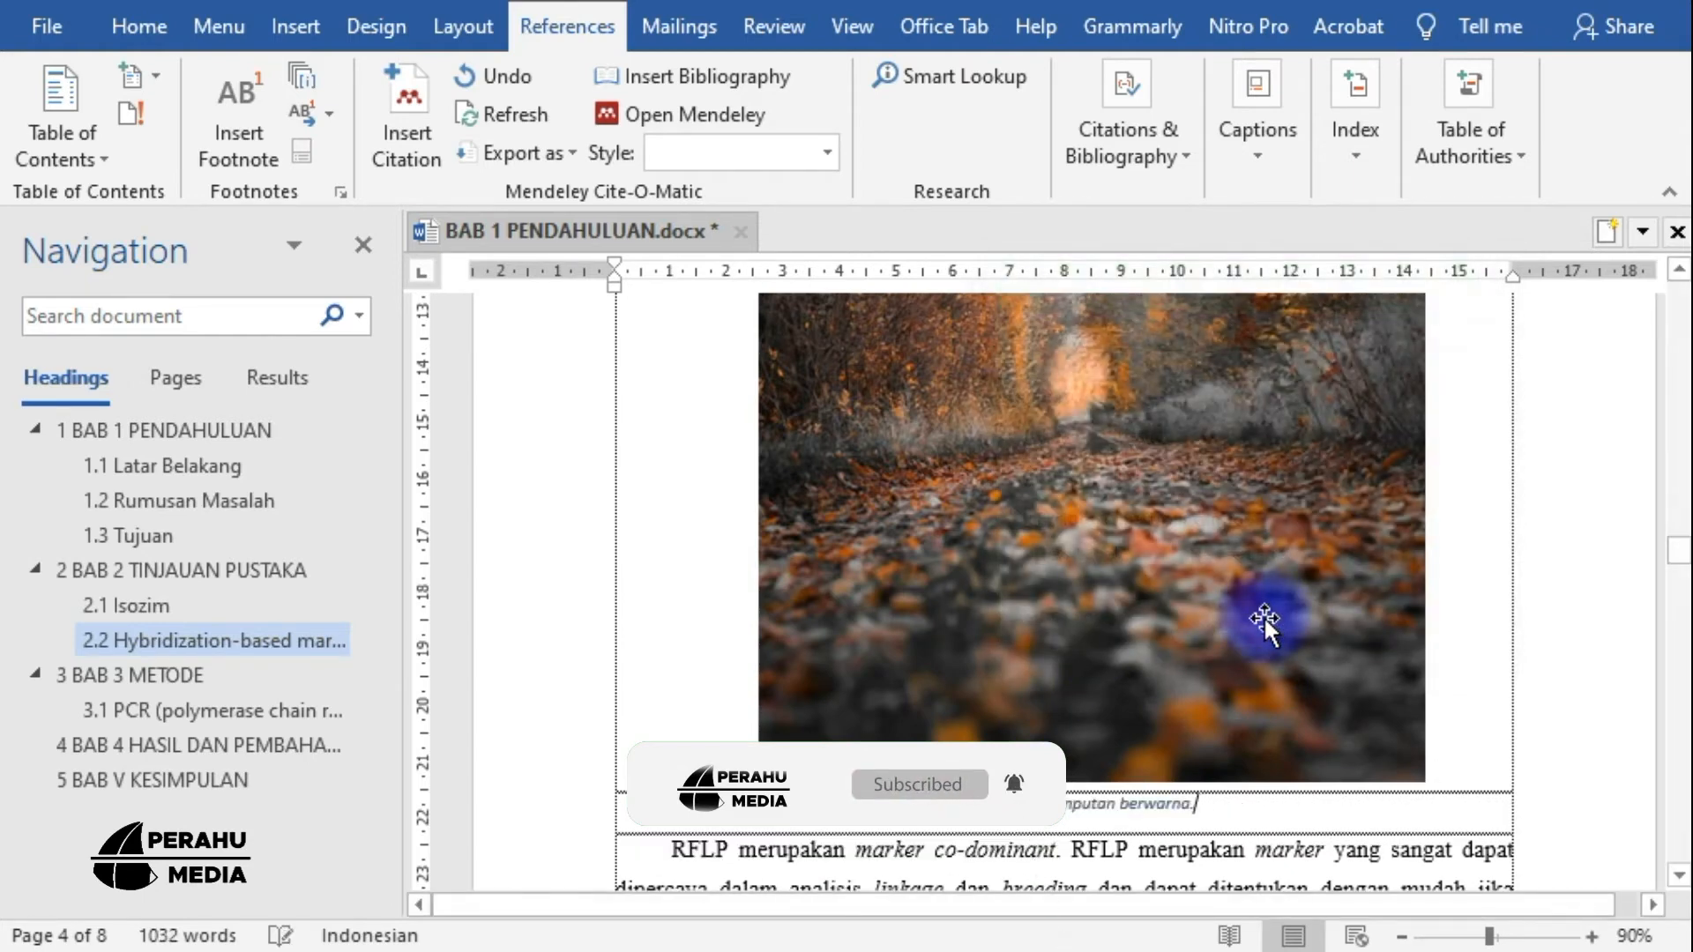
Format the whole Gambar 2.2 caption as 11 pt, non-italic, black text
scroll(1065, 714, down, 3)
drag(1247, 529, 776, 529)
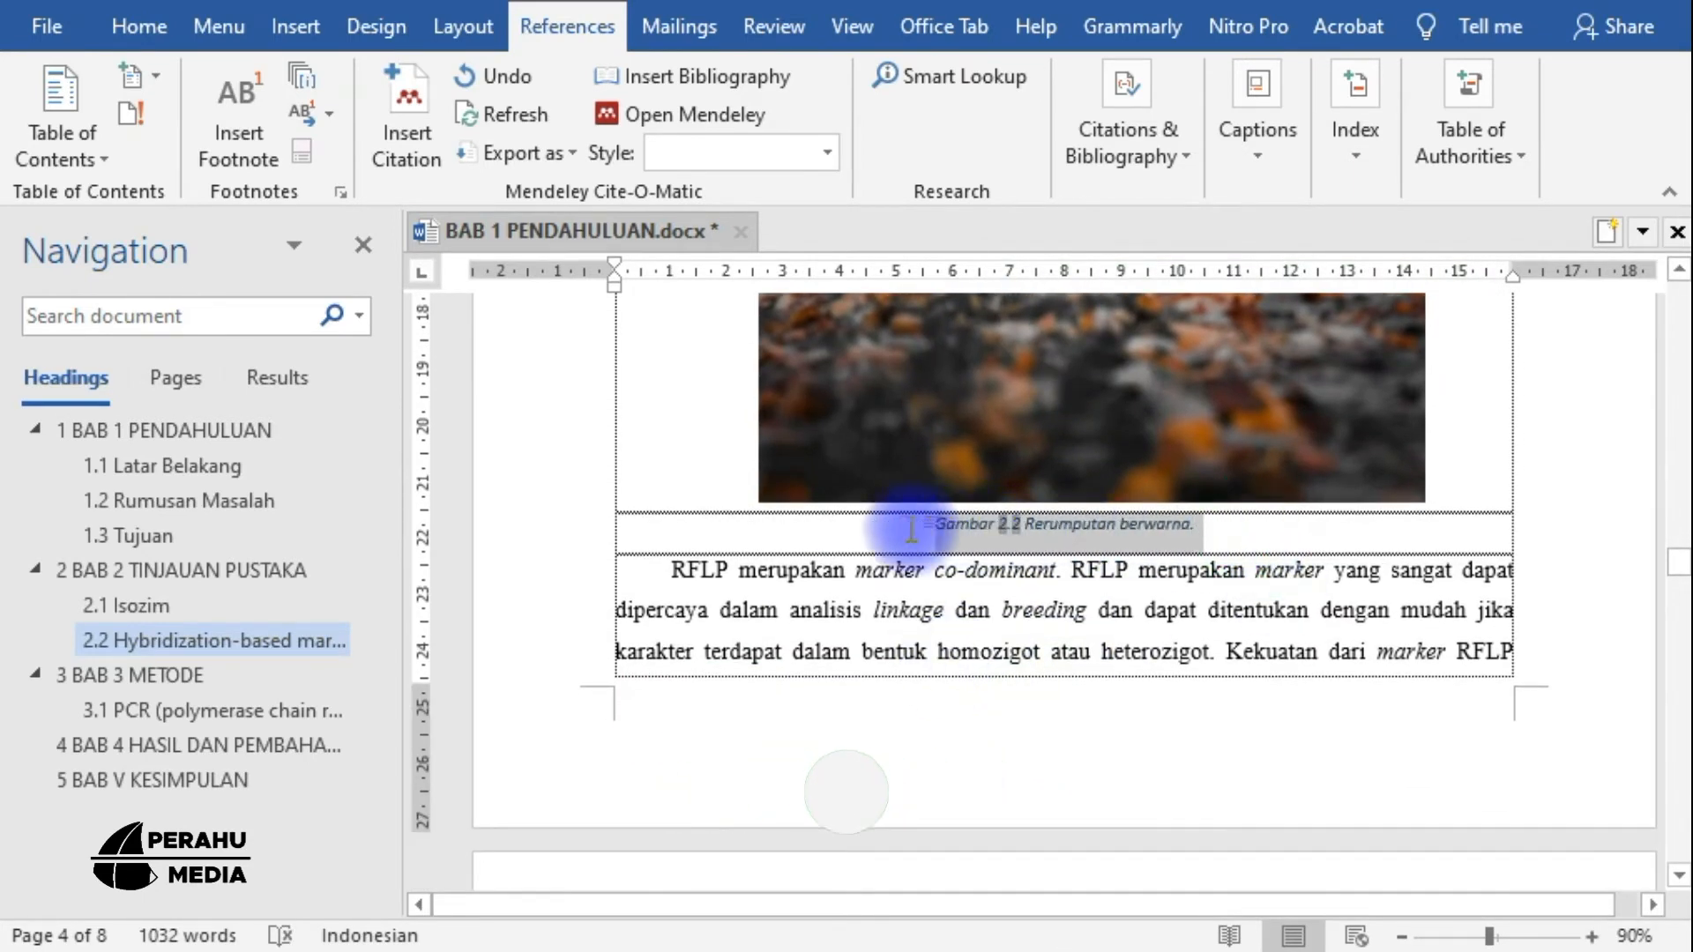
click(1151, 432)
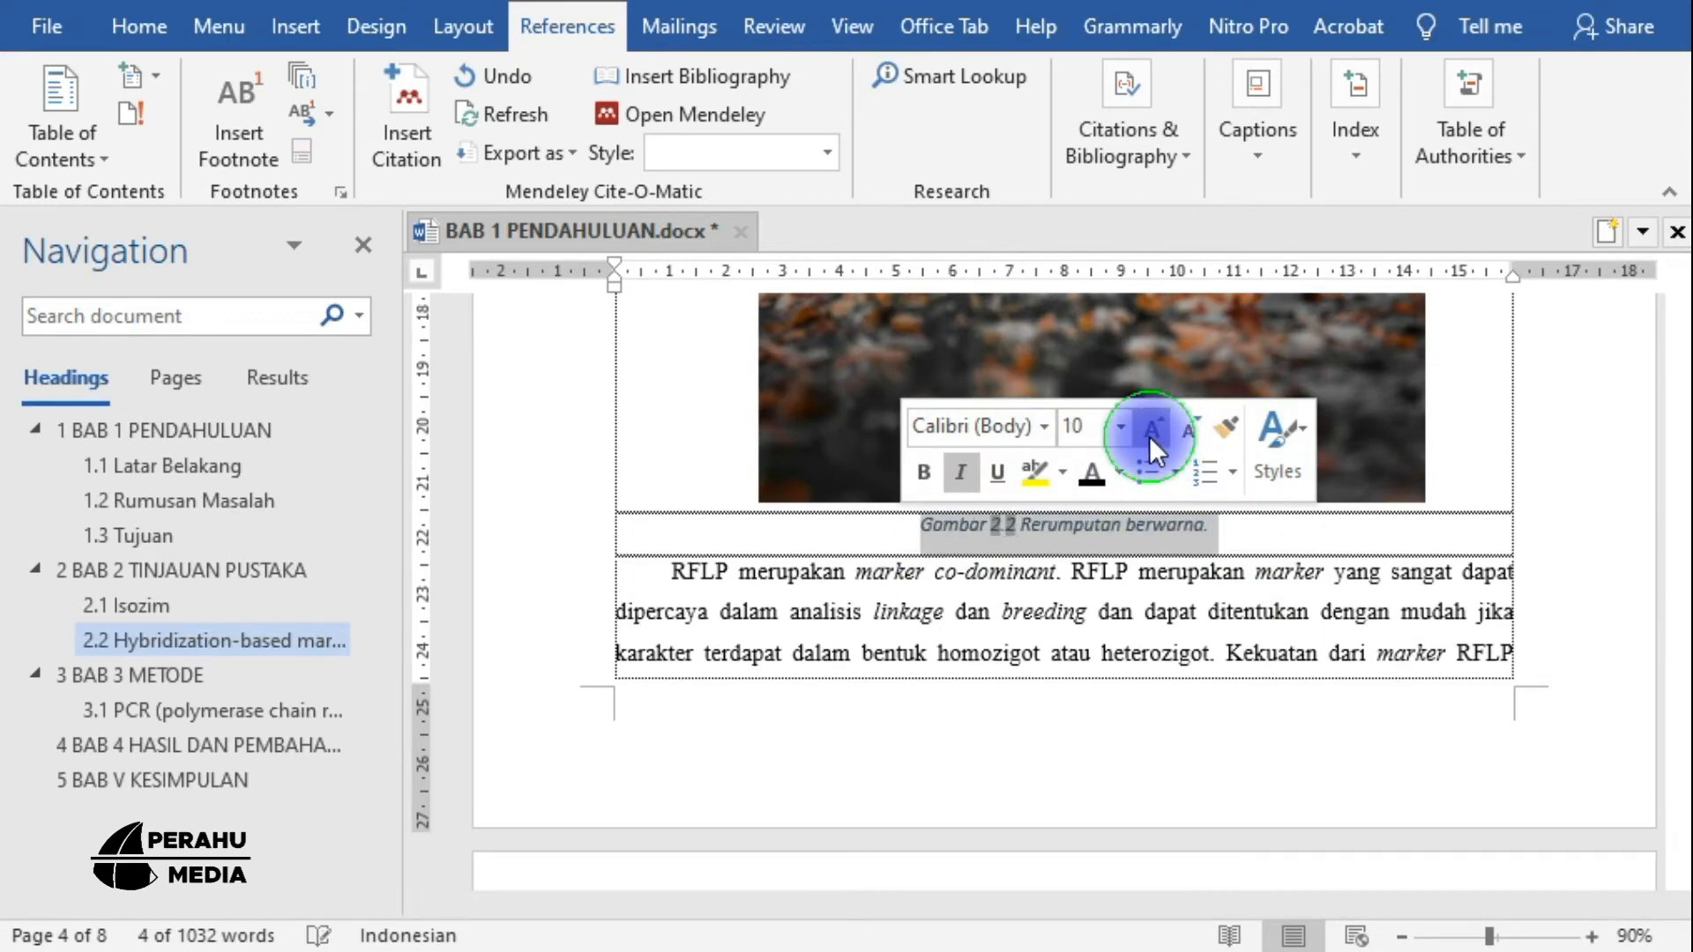
click(1150, 432)
click(1092, 471)
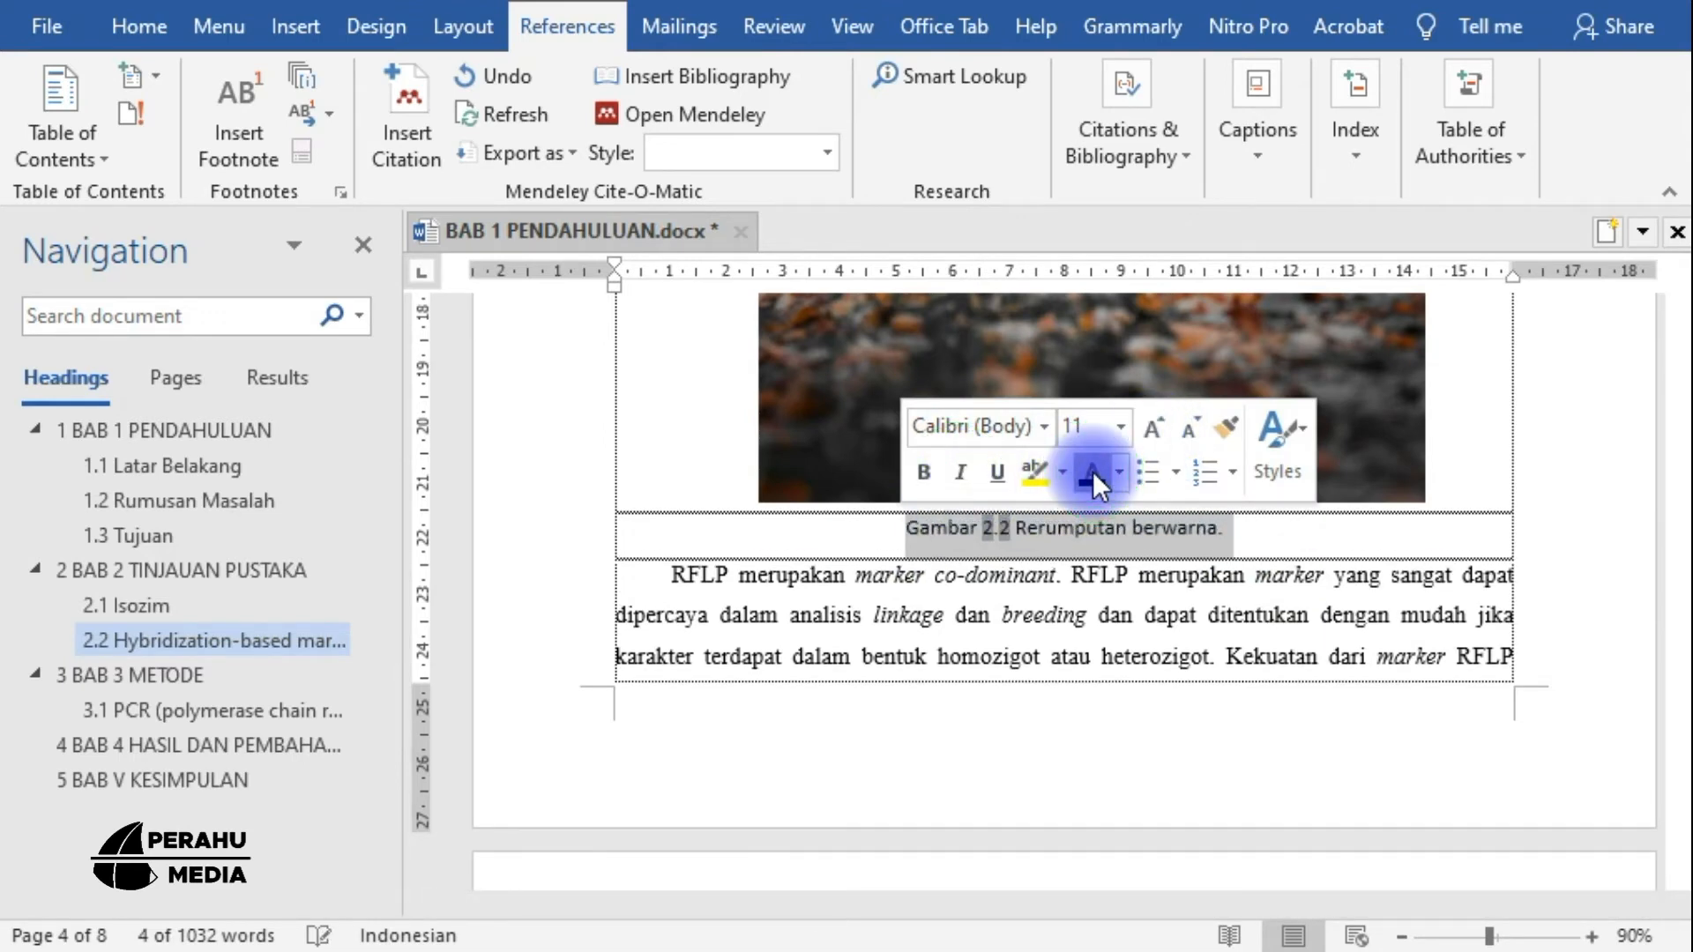
Make only the label and number "Gambar 2.2" in the caption bold, leaving the cursor at the caption's end
click(1007, 527)
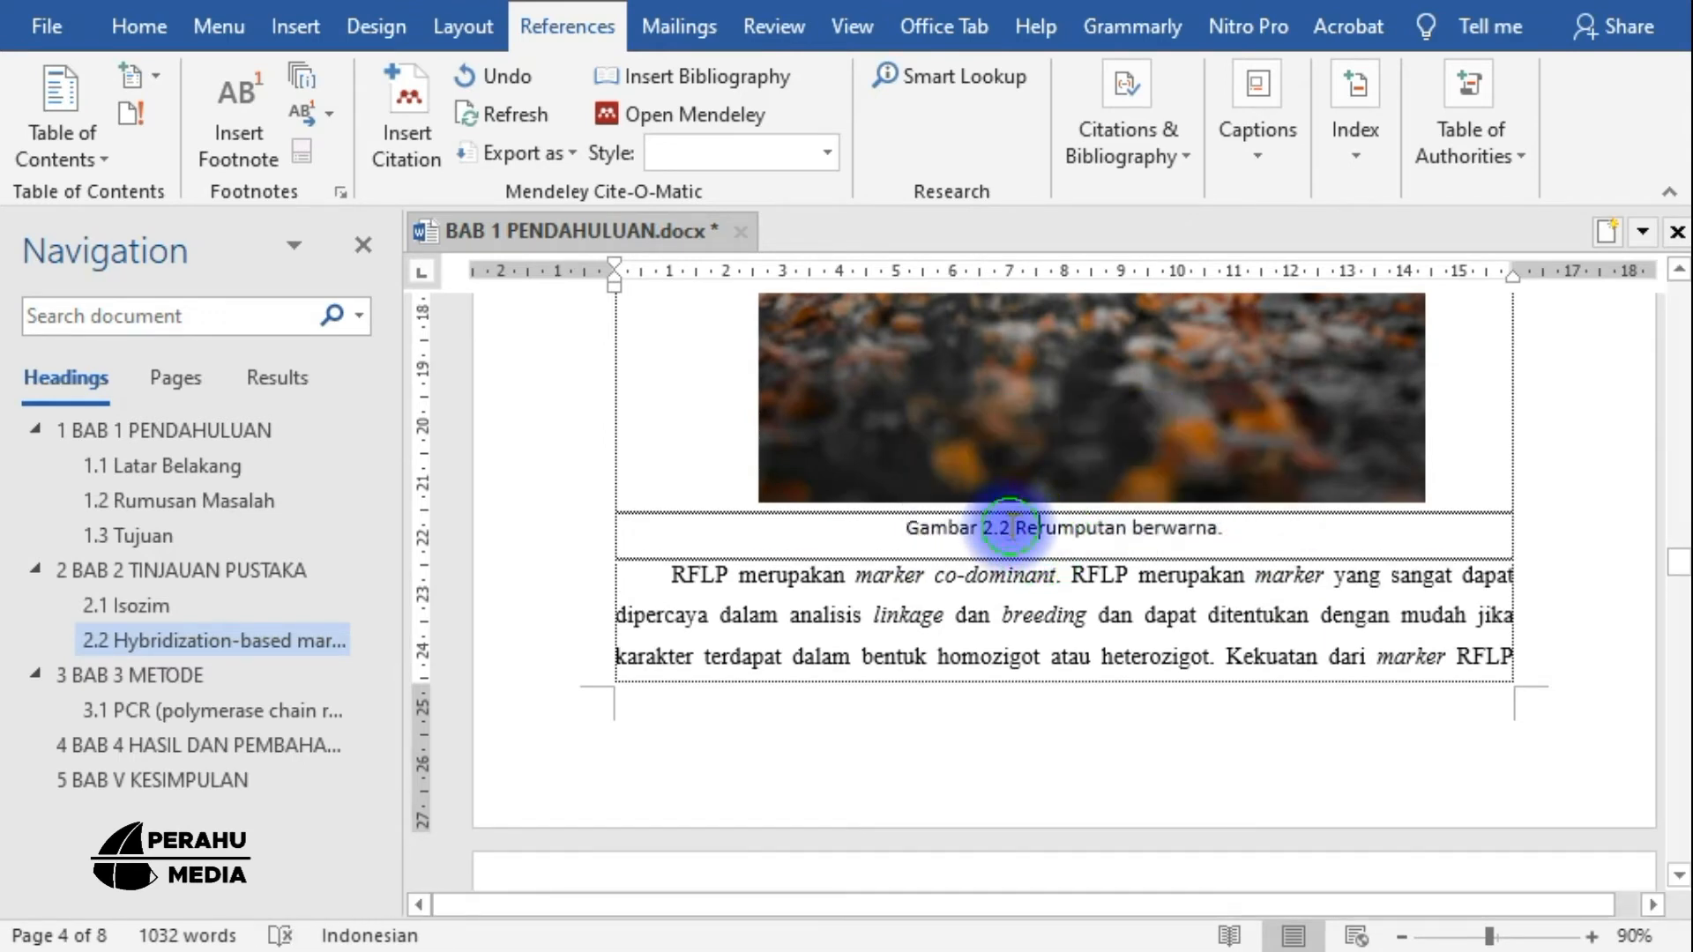
drag(1010, 528, 886, 529)
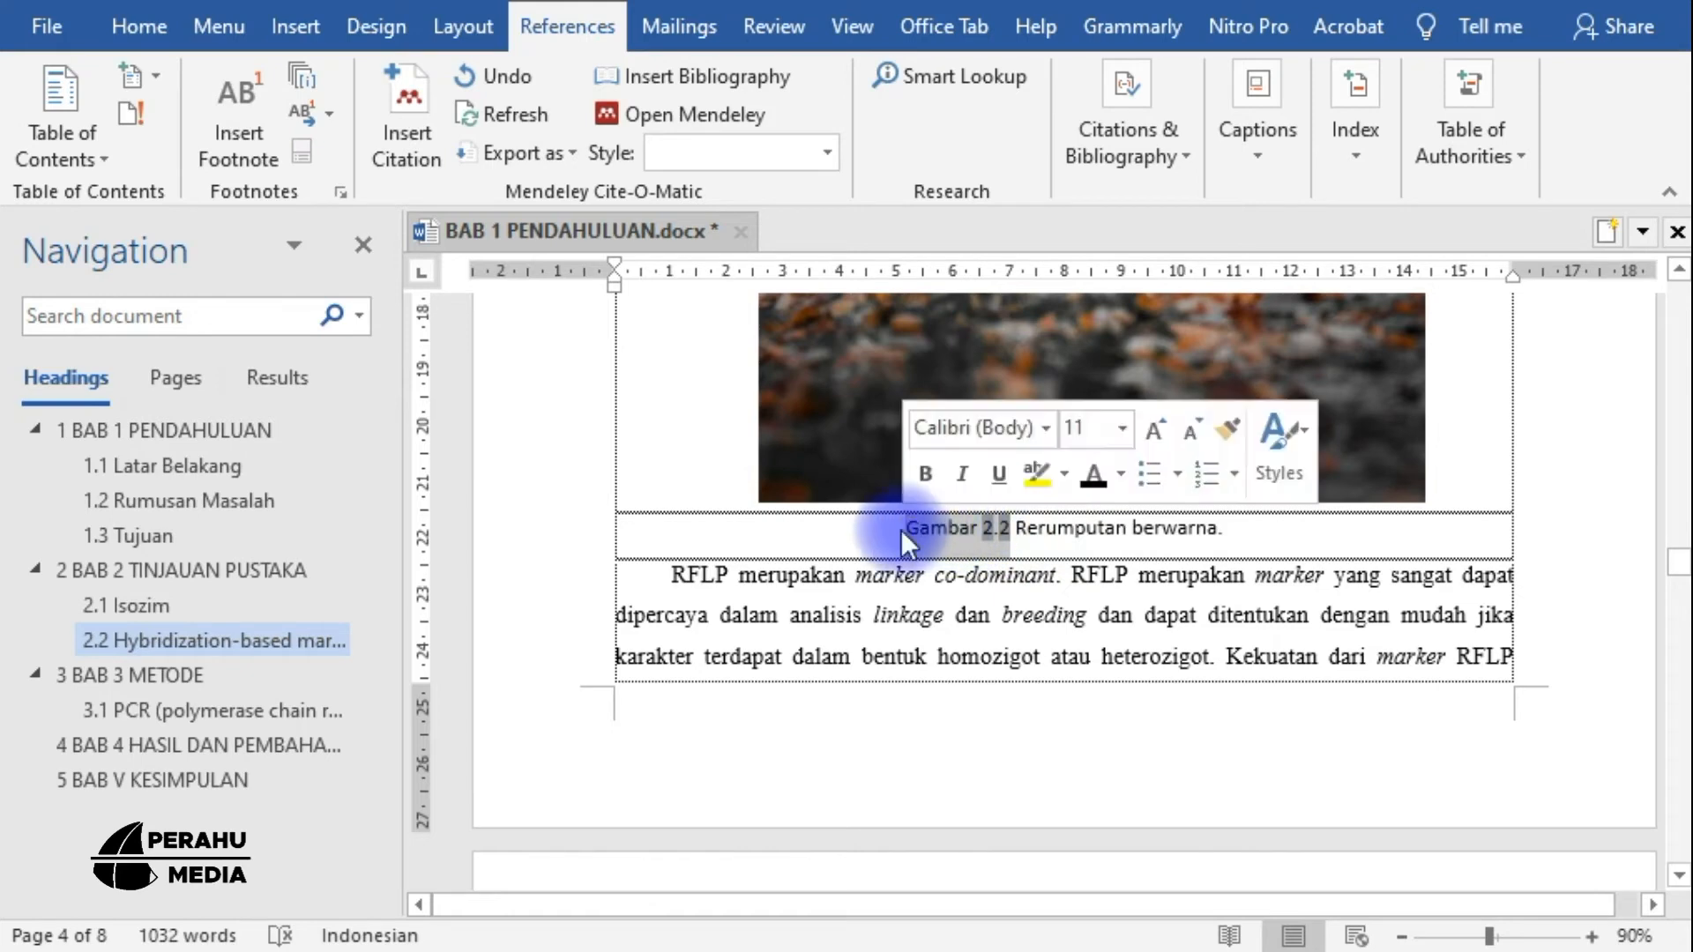
click(928, 480)
click(1259, 540)
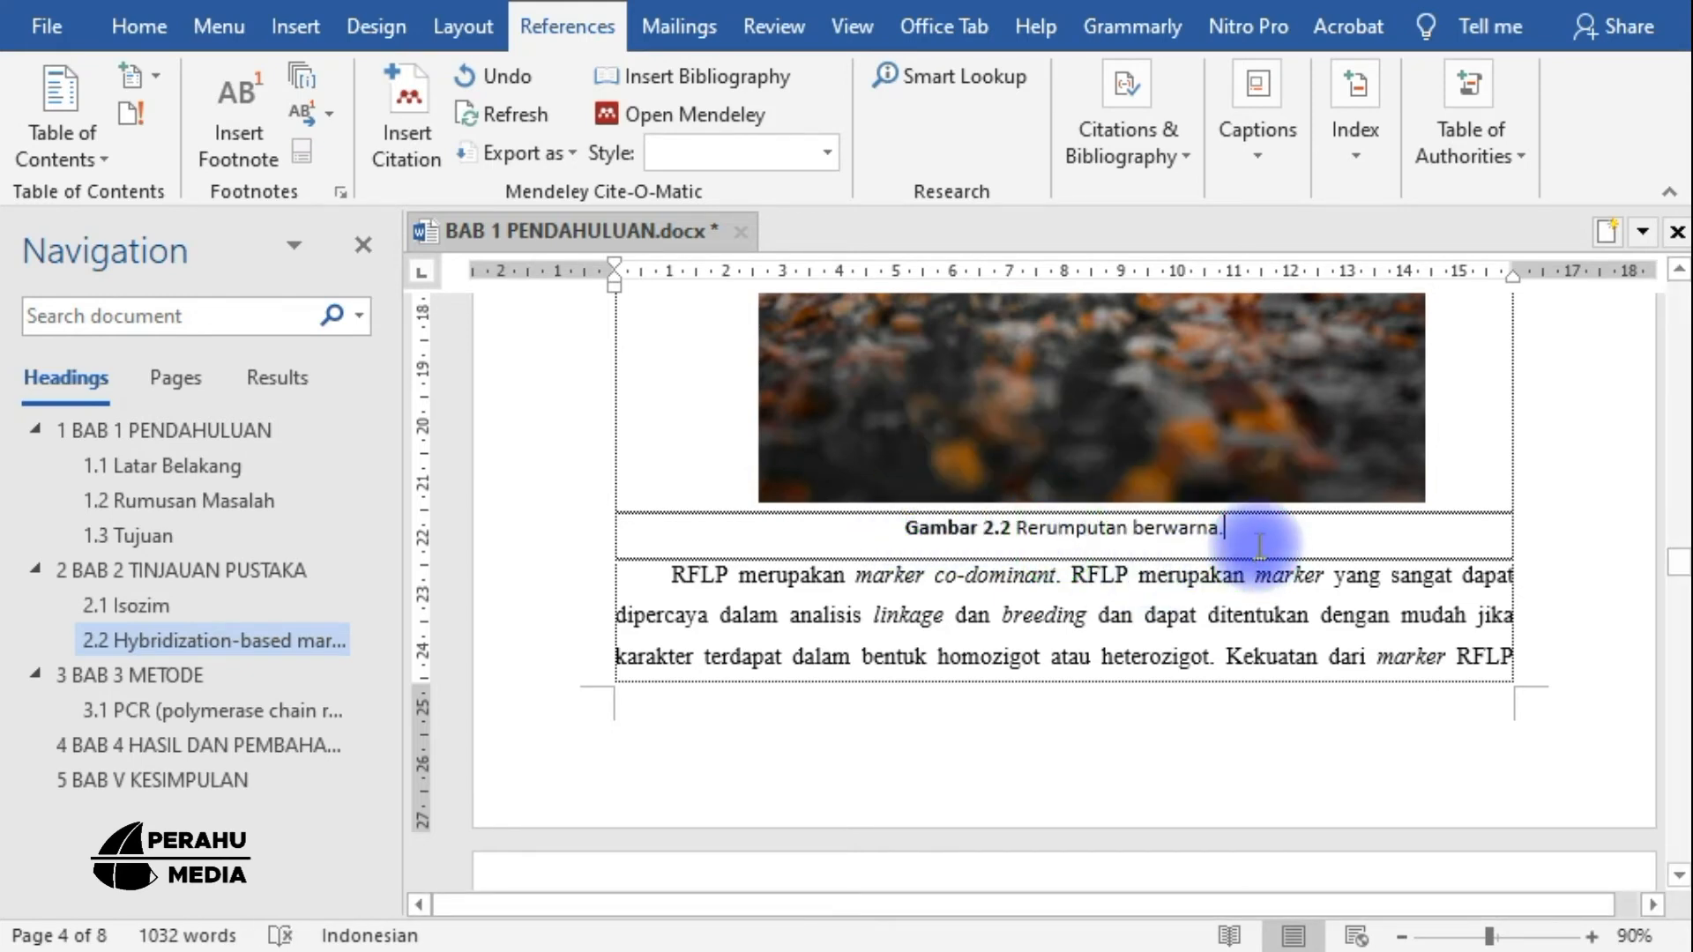
Add a space after the section 2.2 paragraph ending "cukup lama." and start a cross-reference there
scroll(976, 511, down, 4)
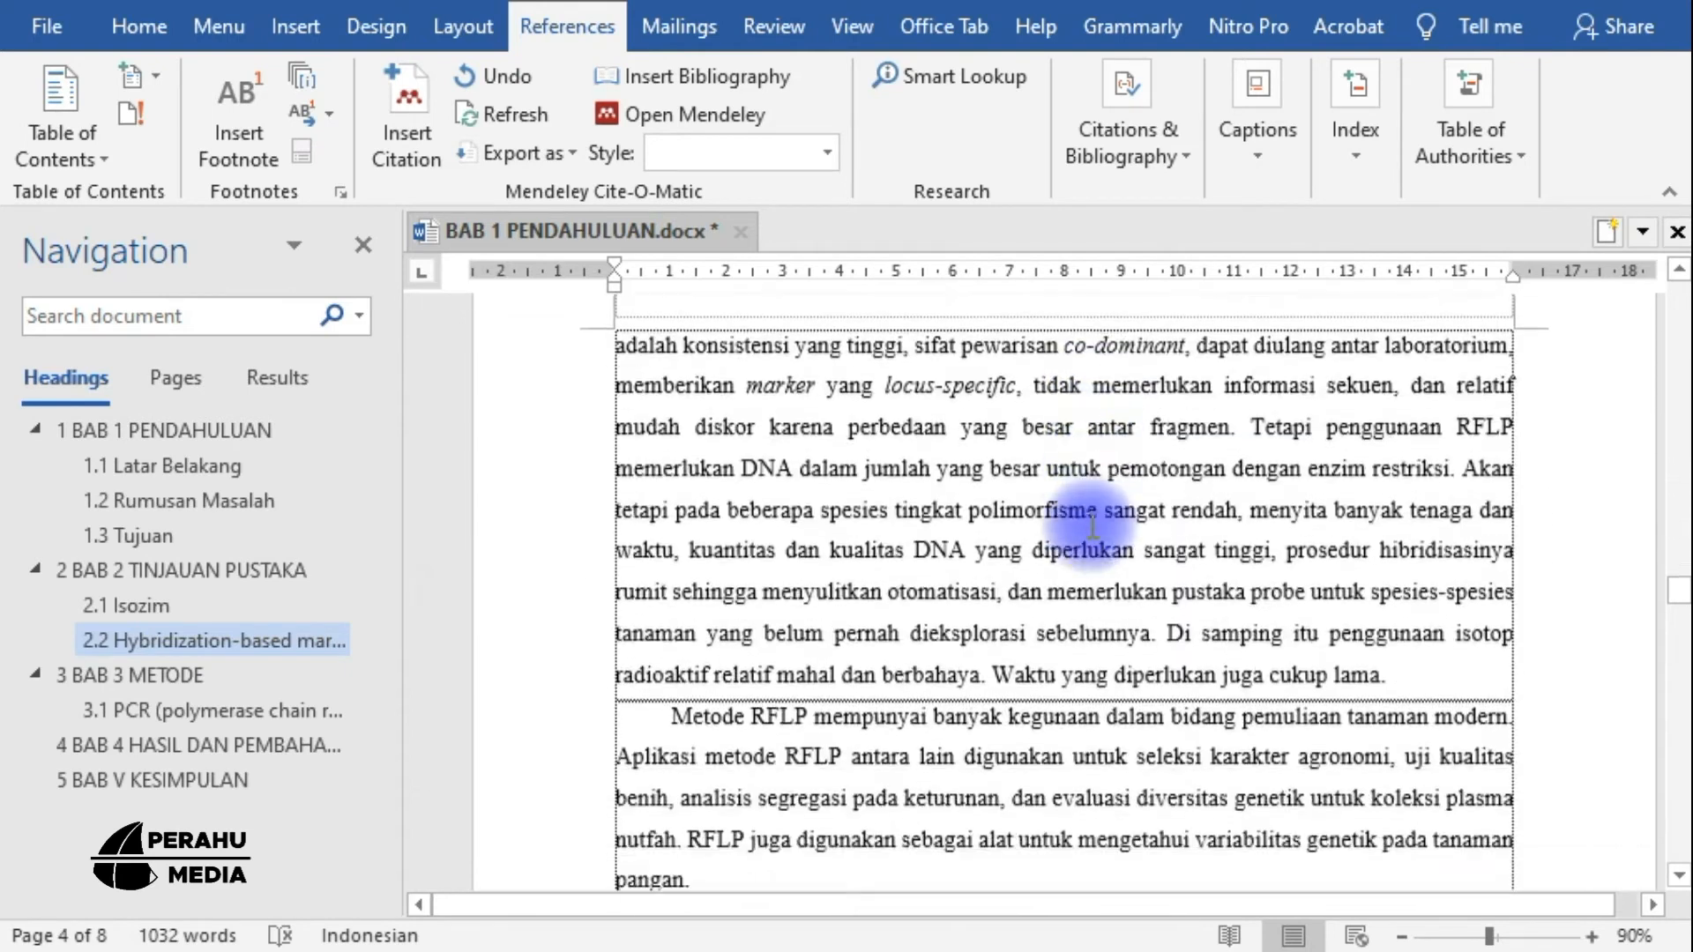
scroll(1094, 527, down, 3)
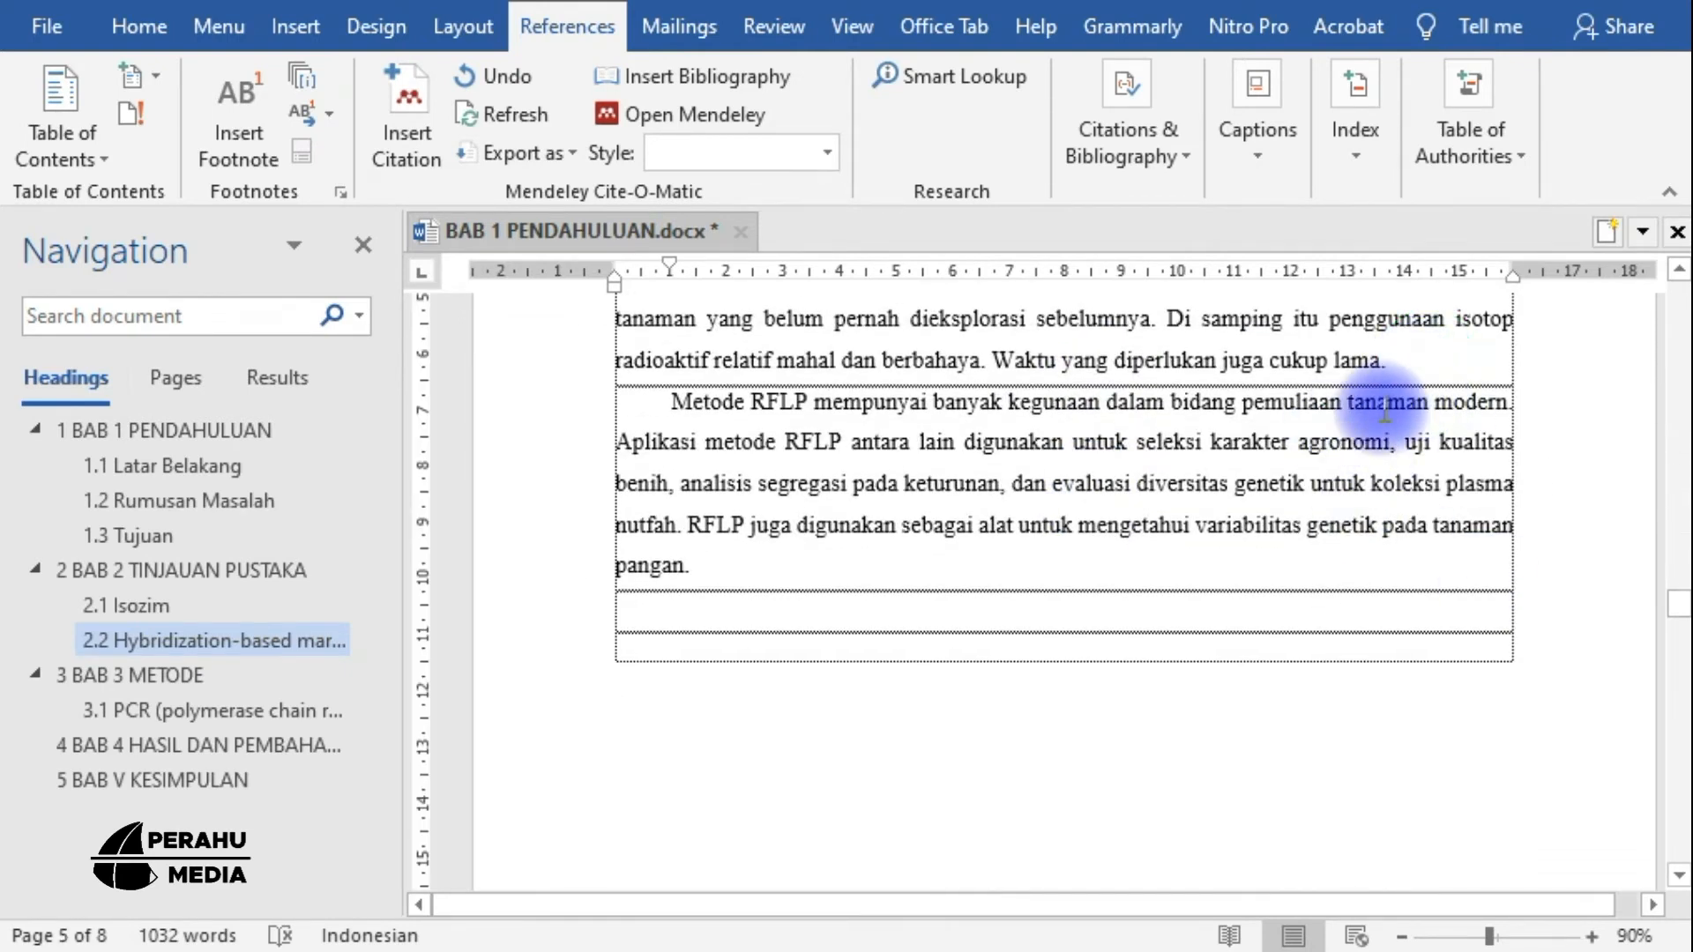
click(1390, 360)
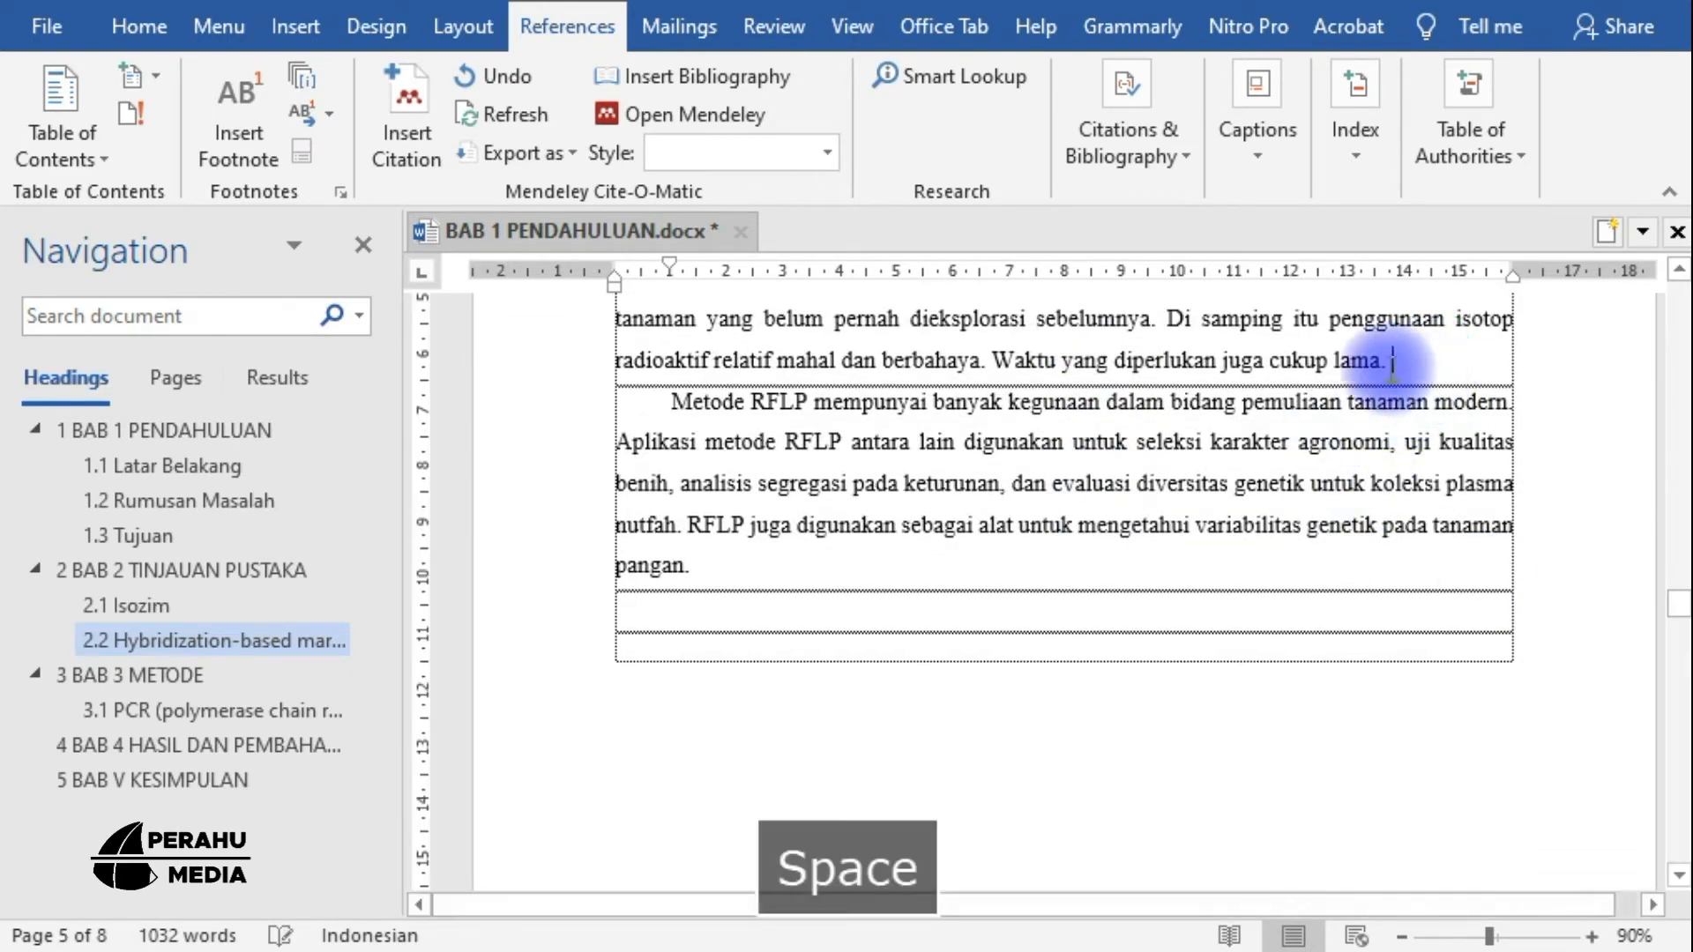
click(1245, 131)
click(1351, 293)
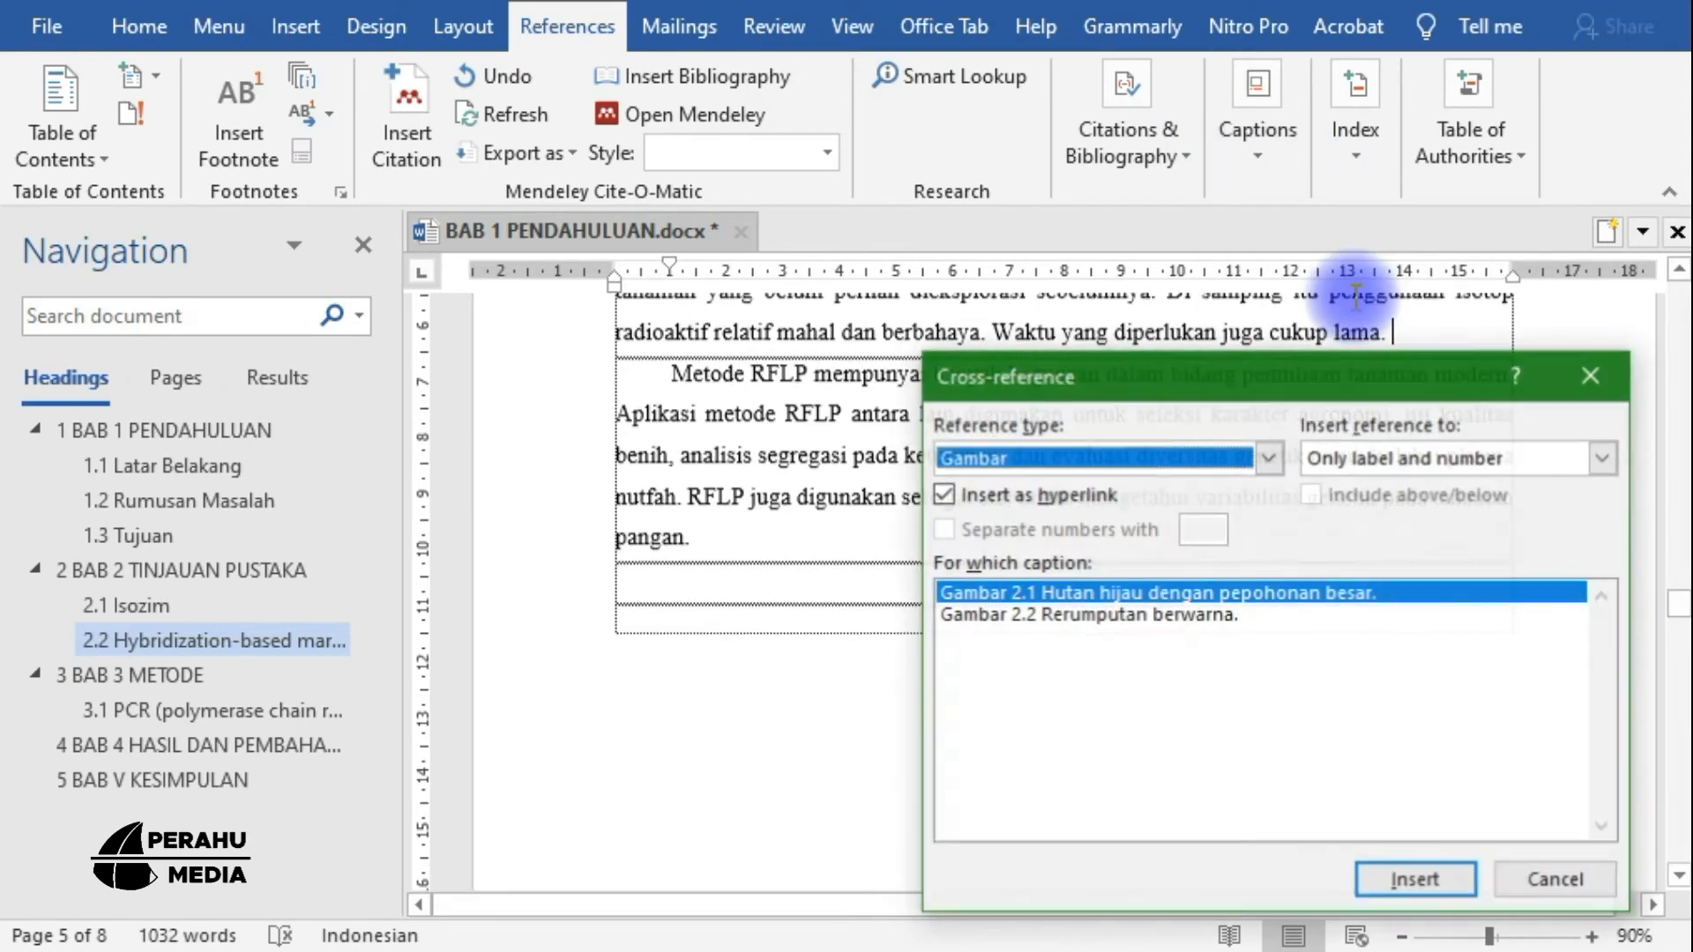
drag(1231, 372, 825, 400)
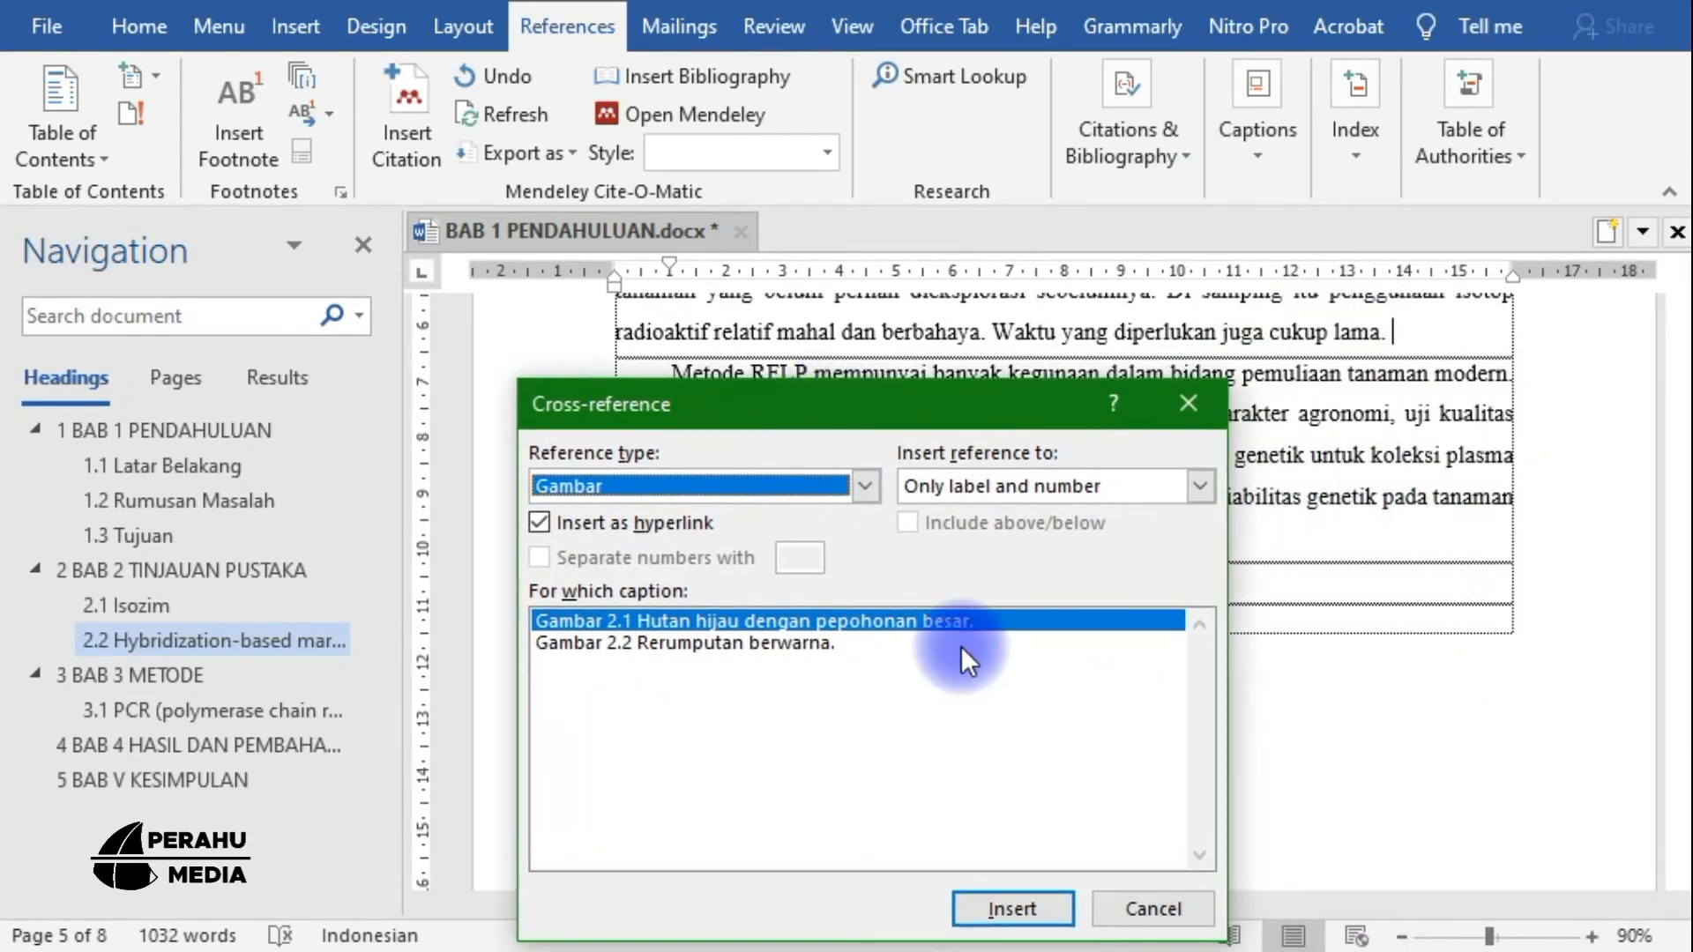
Look through the listed captions and set the cross-reference type to Gambar
click(632, 635)
click(577, 625)
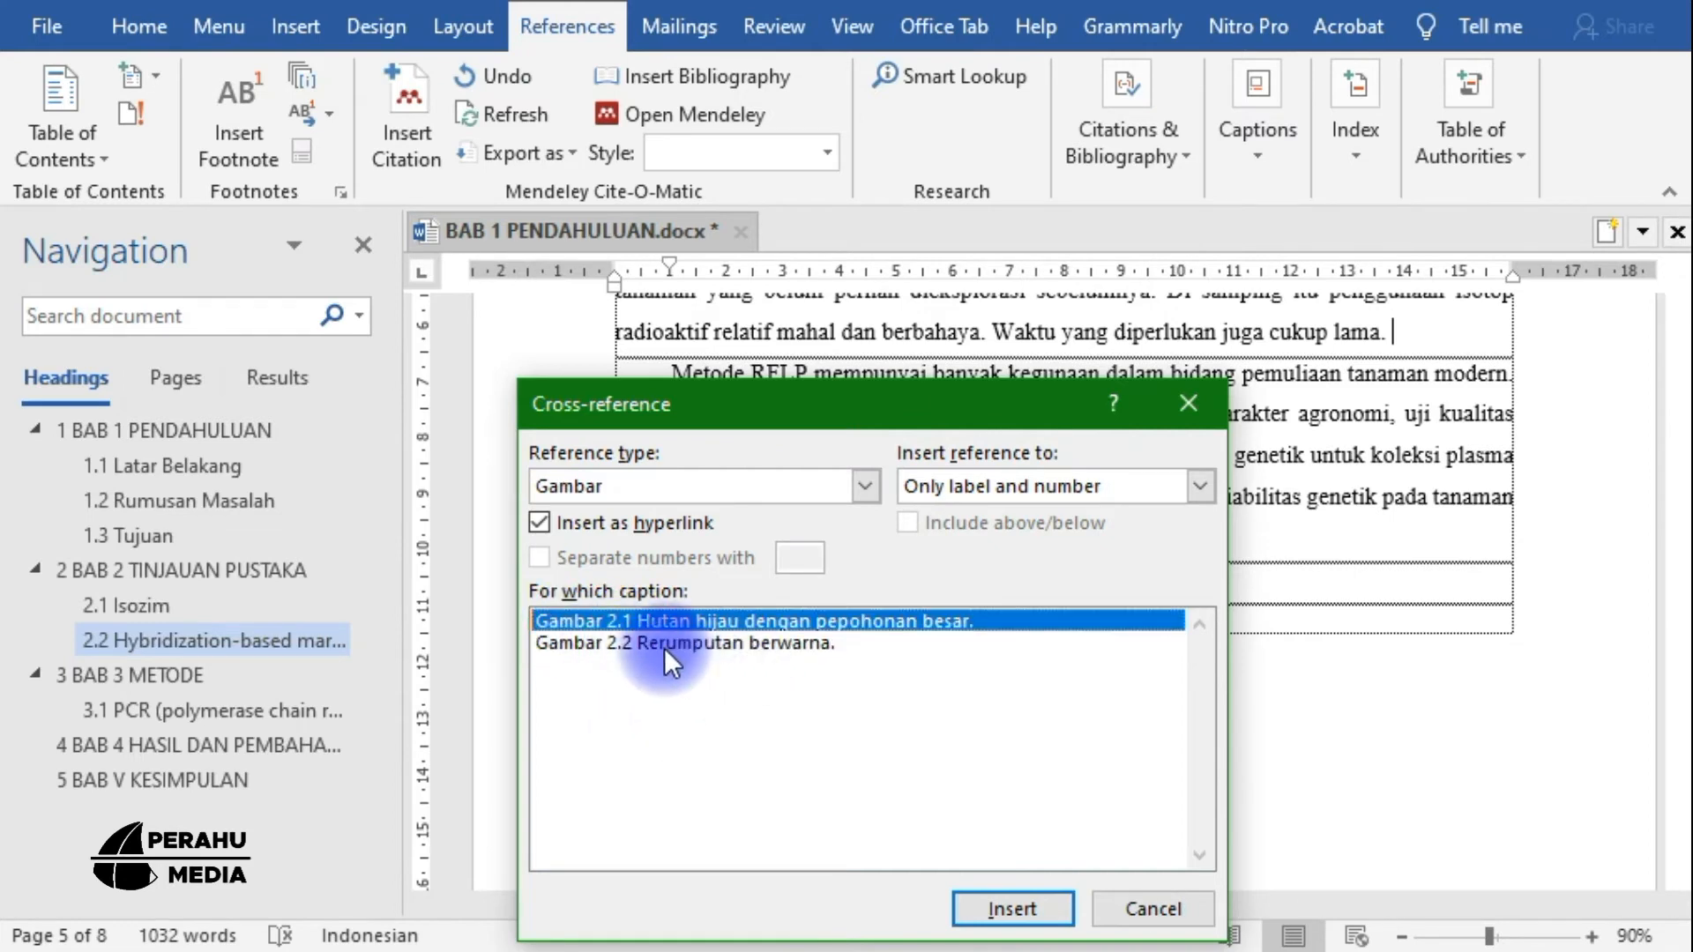
click(622, 642)
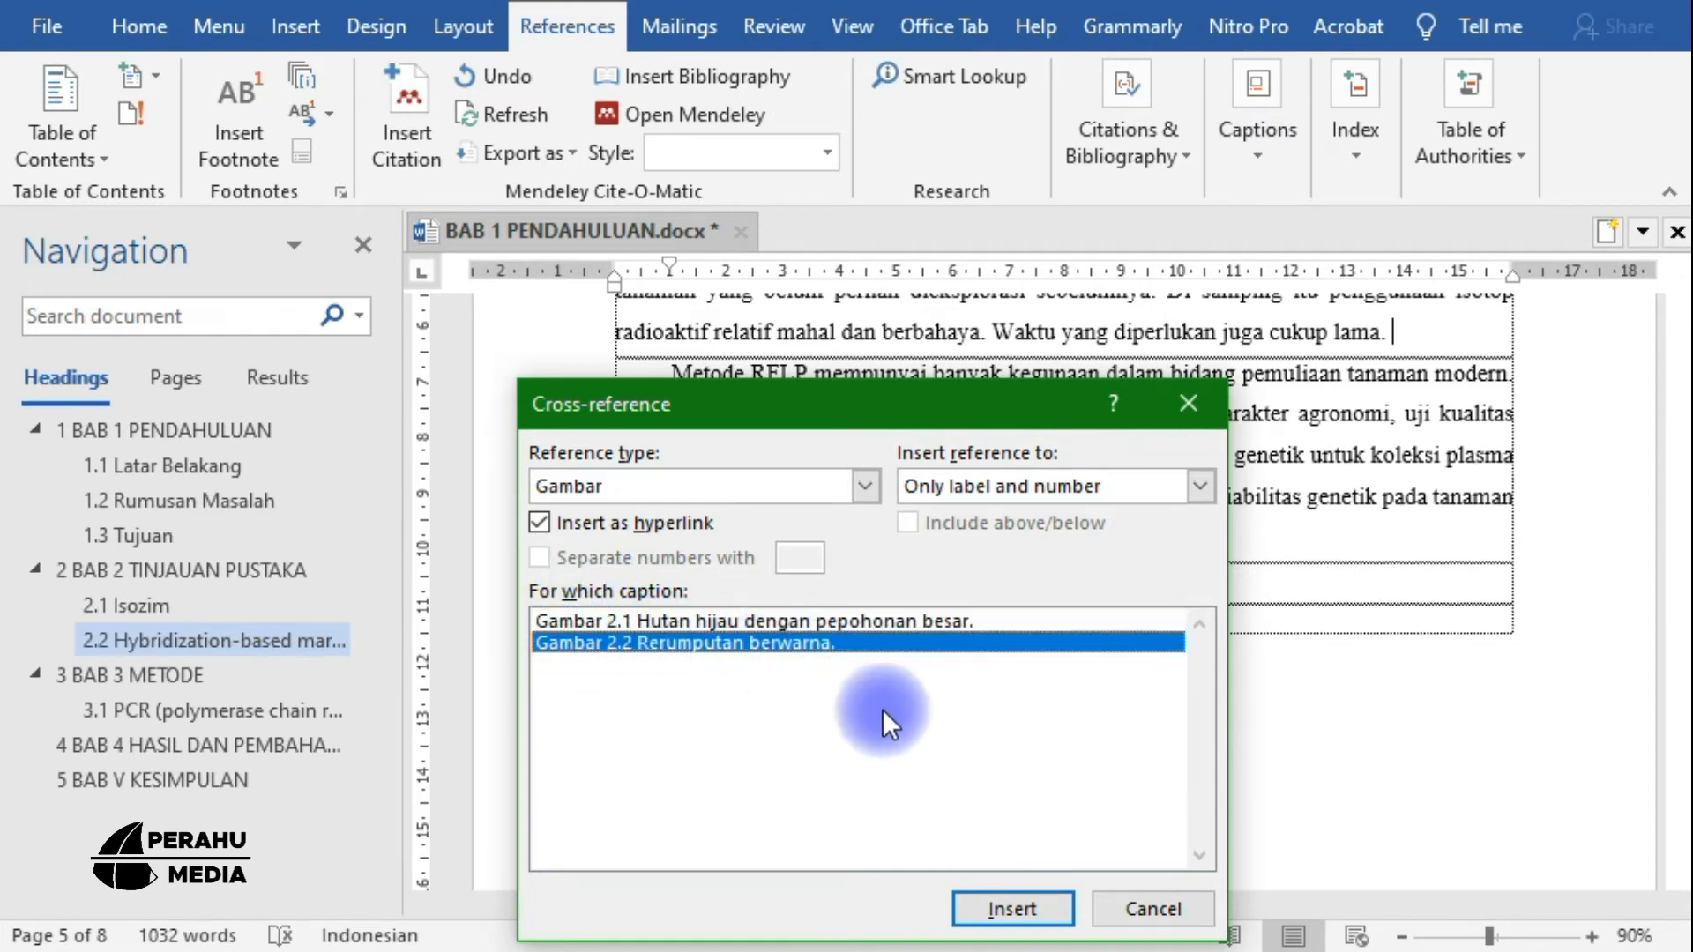
click(561, 621)
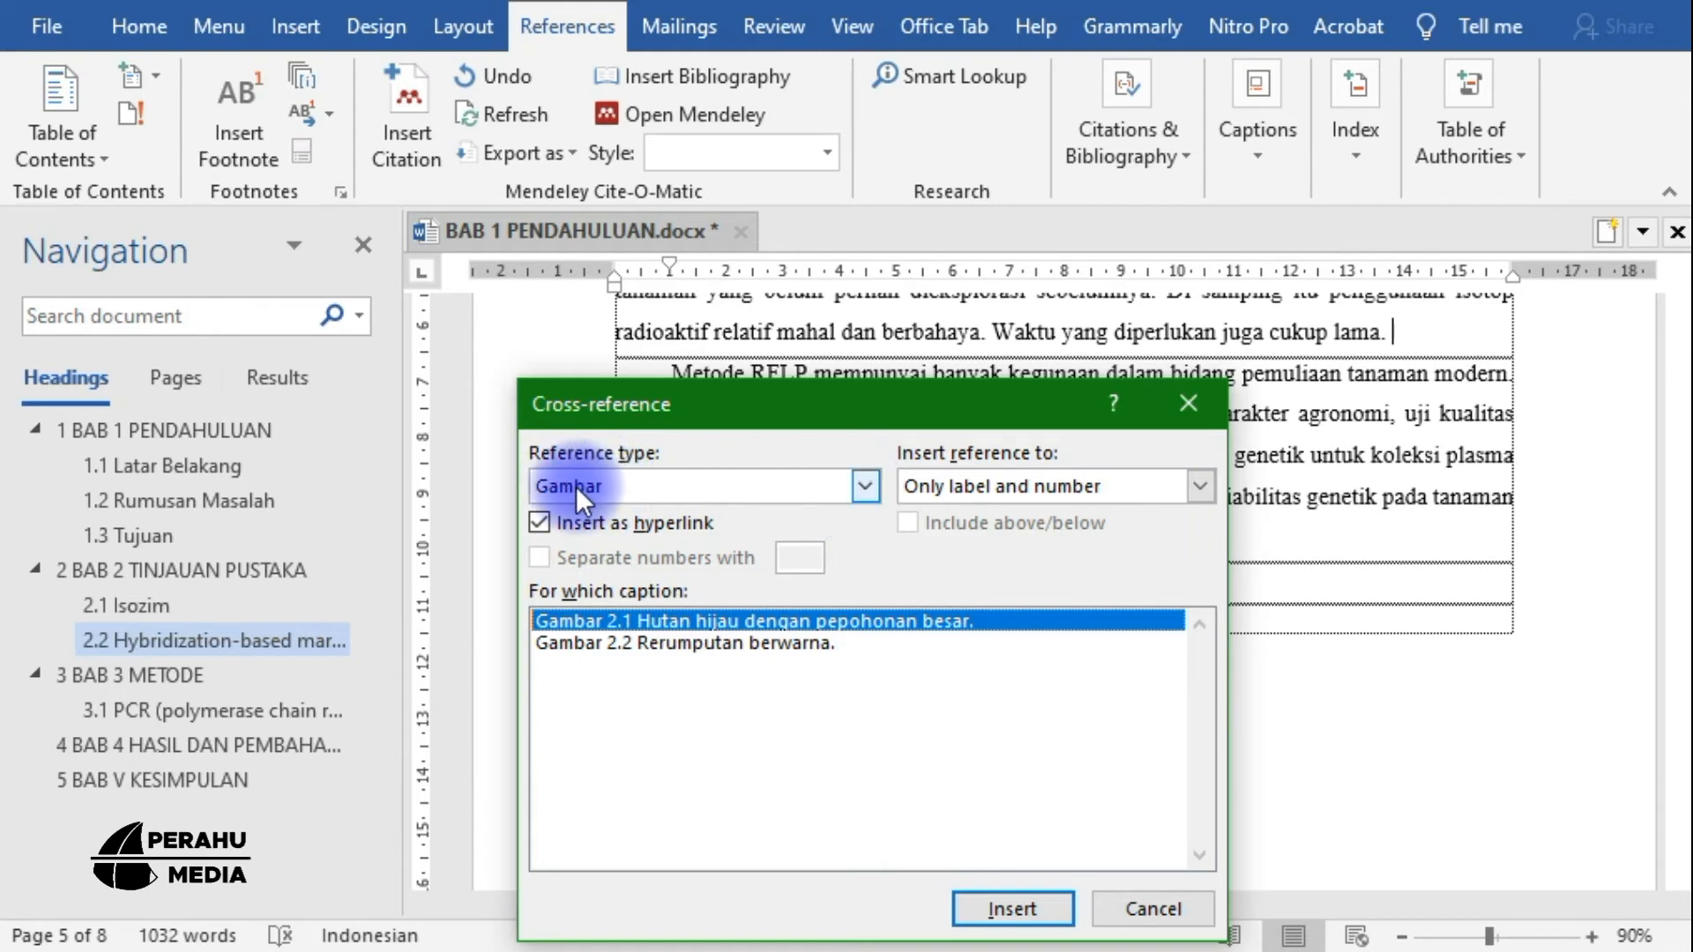
click(868, 489)
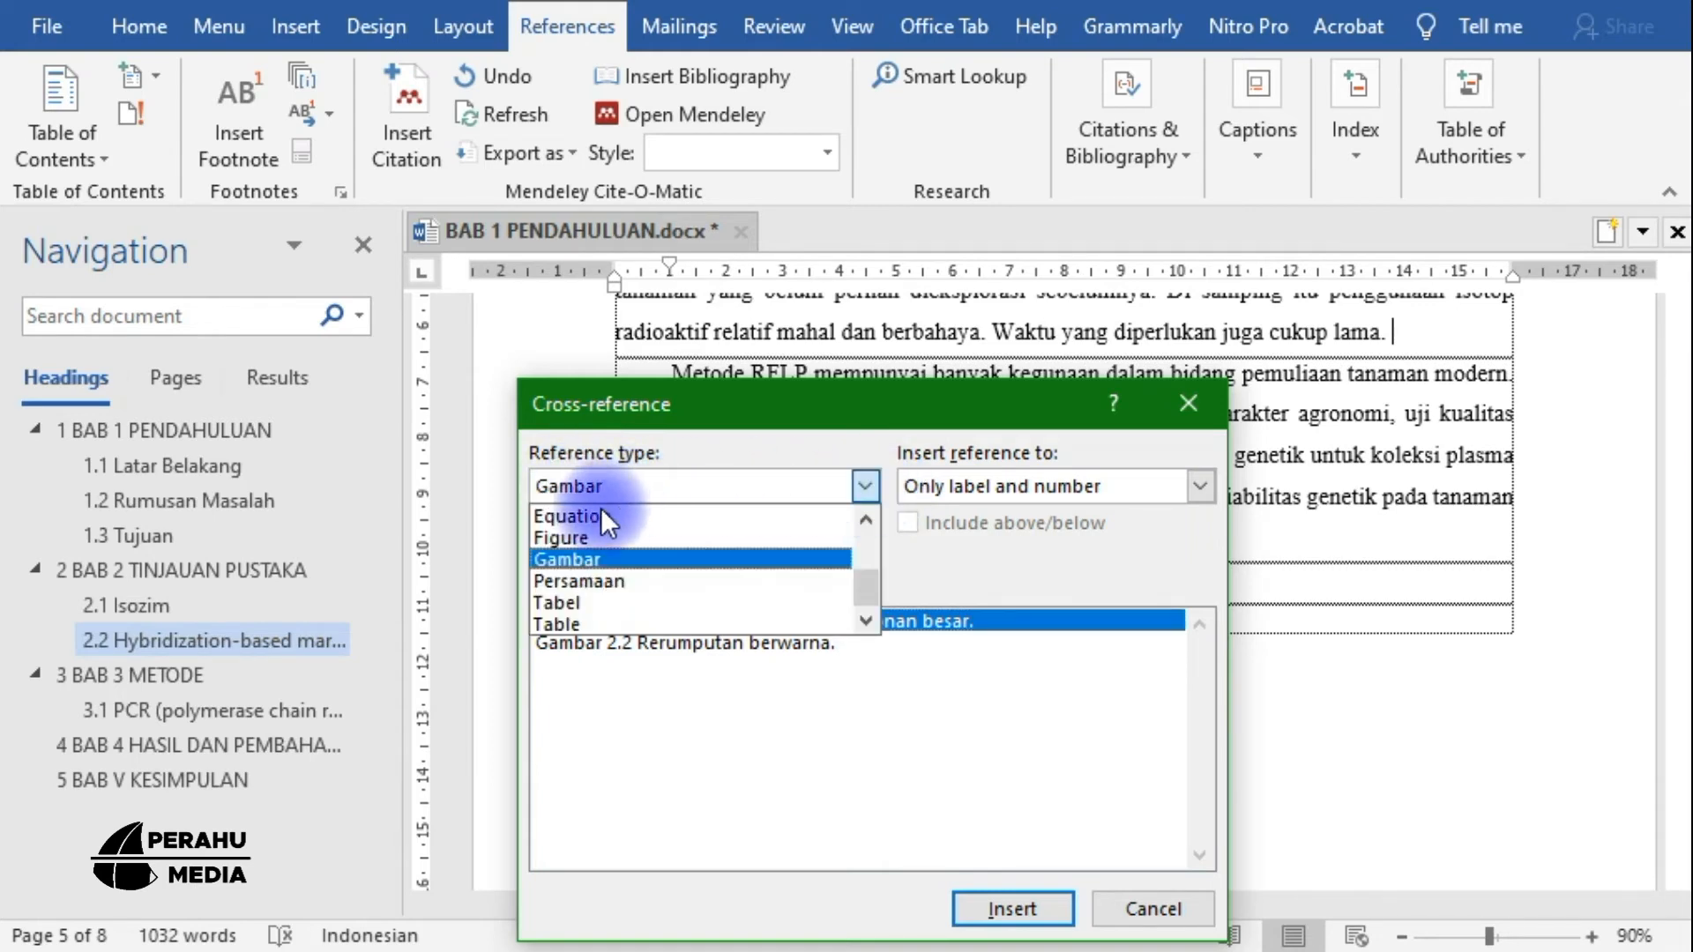
click(553, 557)
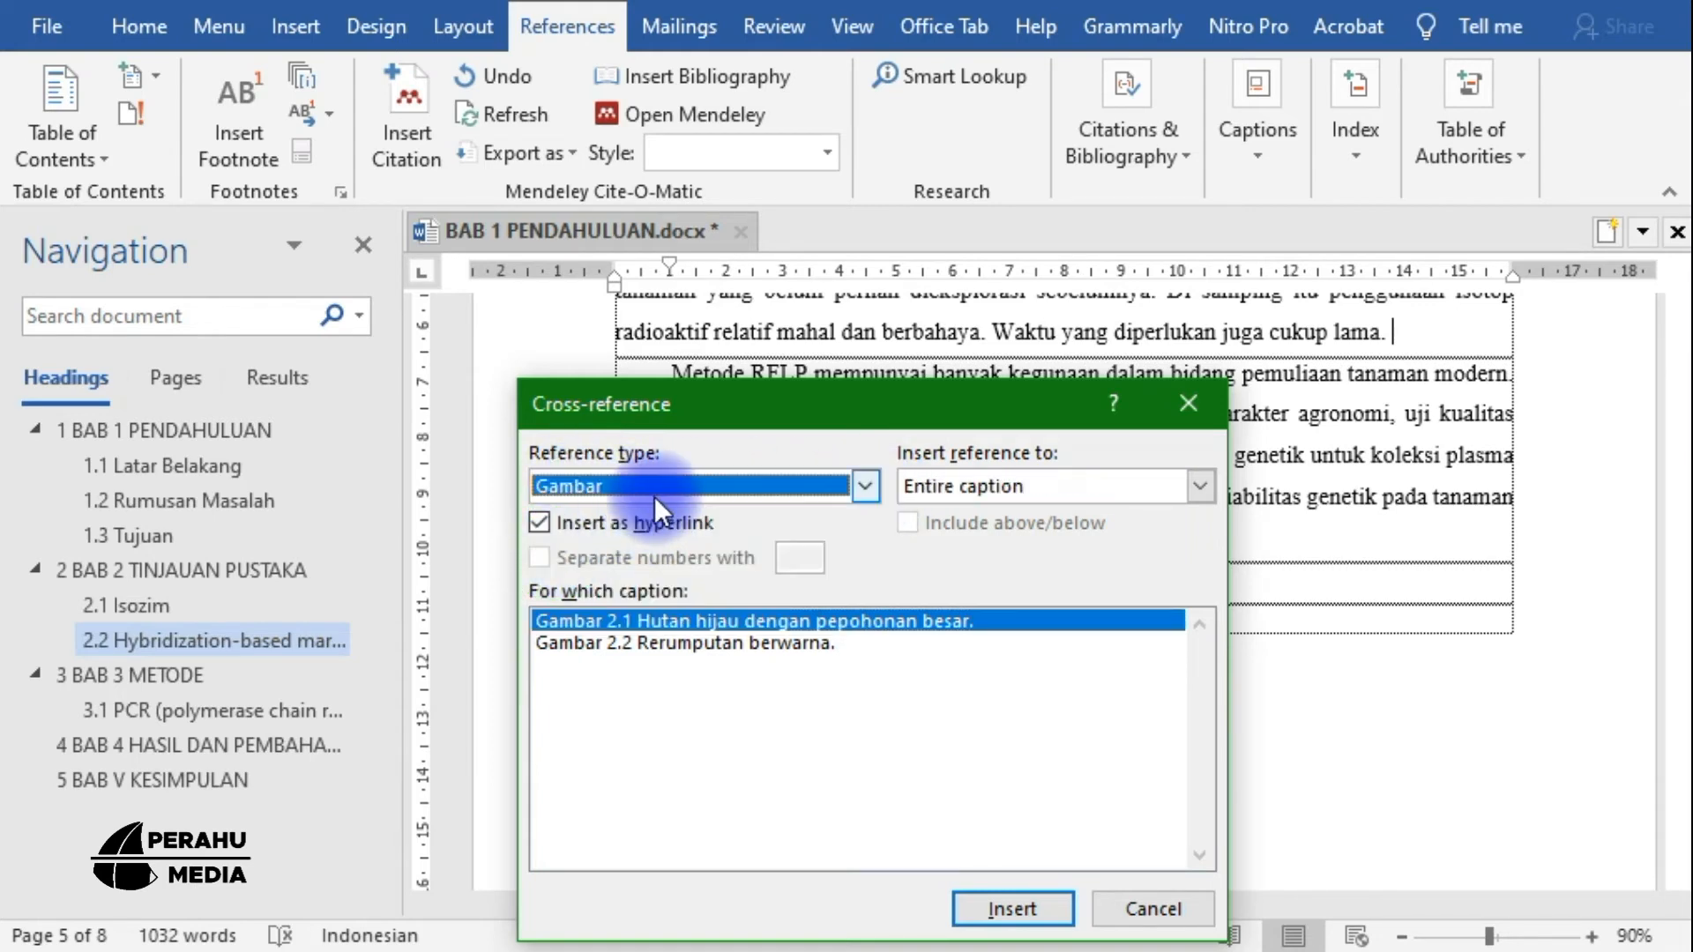
click(627, 490)
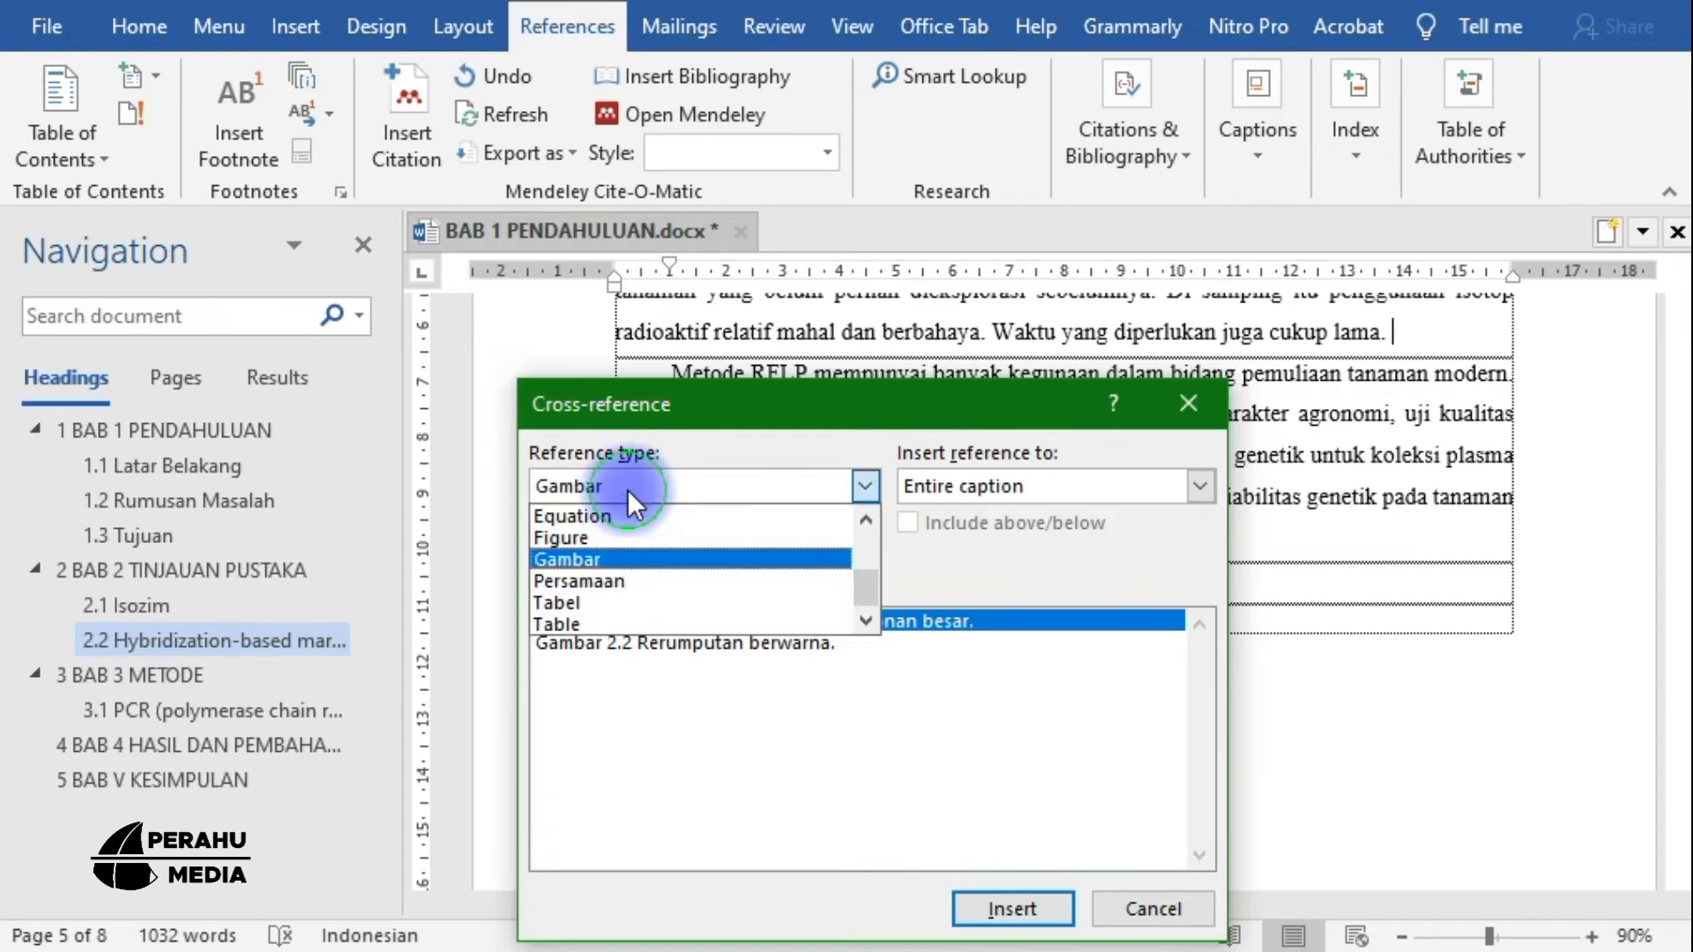
click(554, 563)
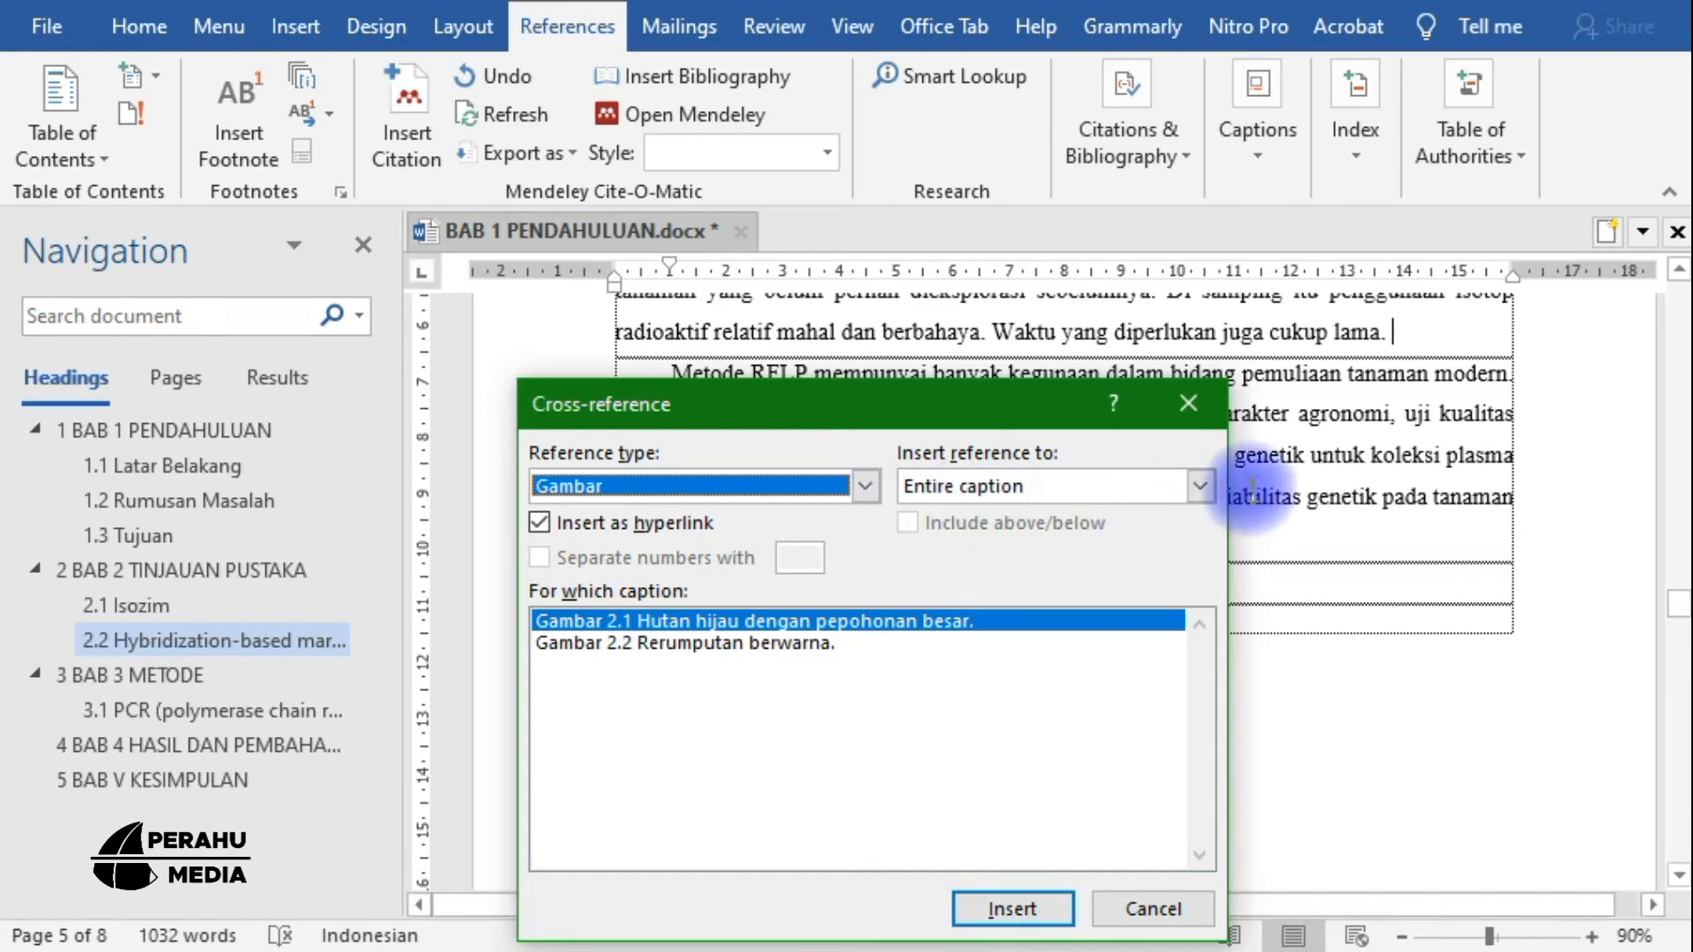
Insert a cross-reference to the entire caption of "Gambar 2.2 Rerumputan berwarna." after "cukup lama."
click(1198, 486)
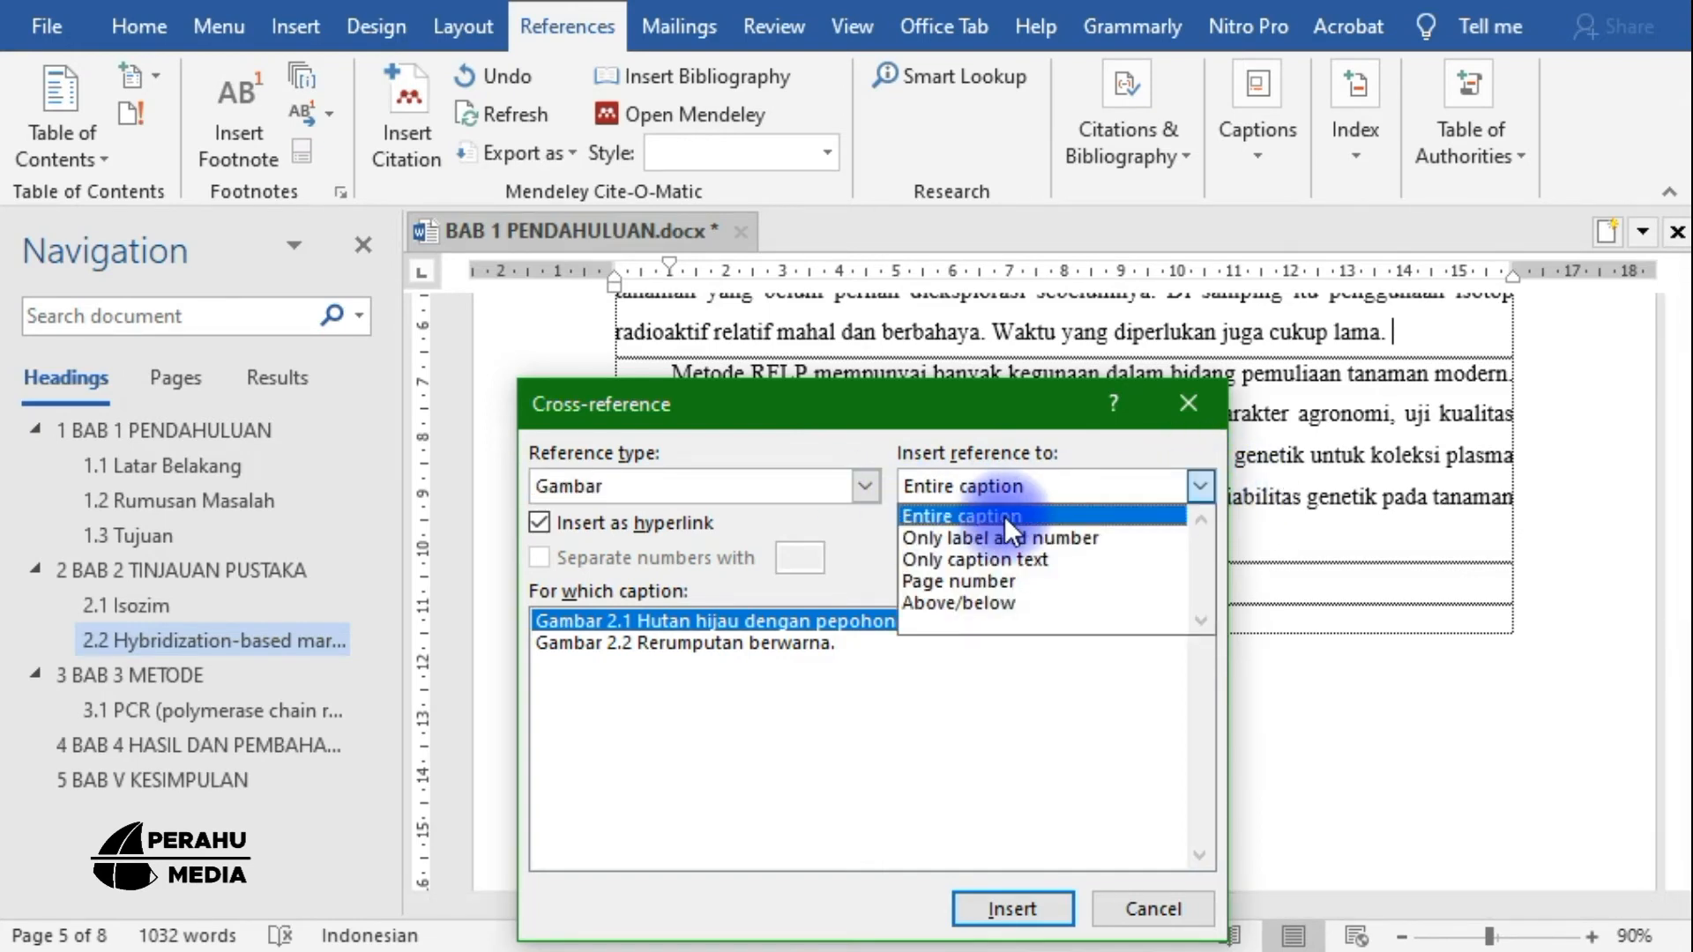
click(951, 518)
click(655, 644)
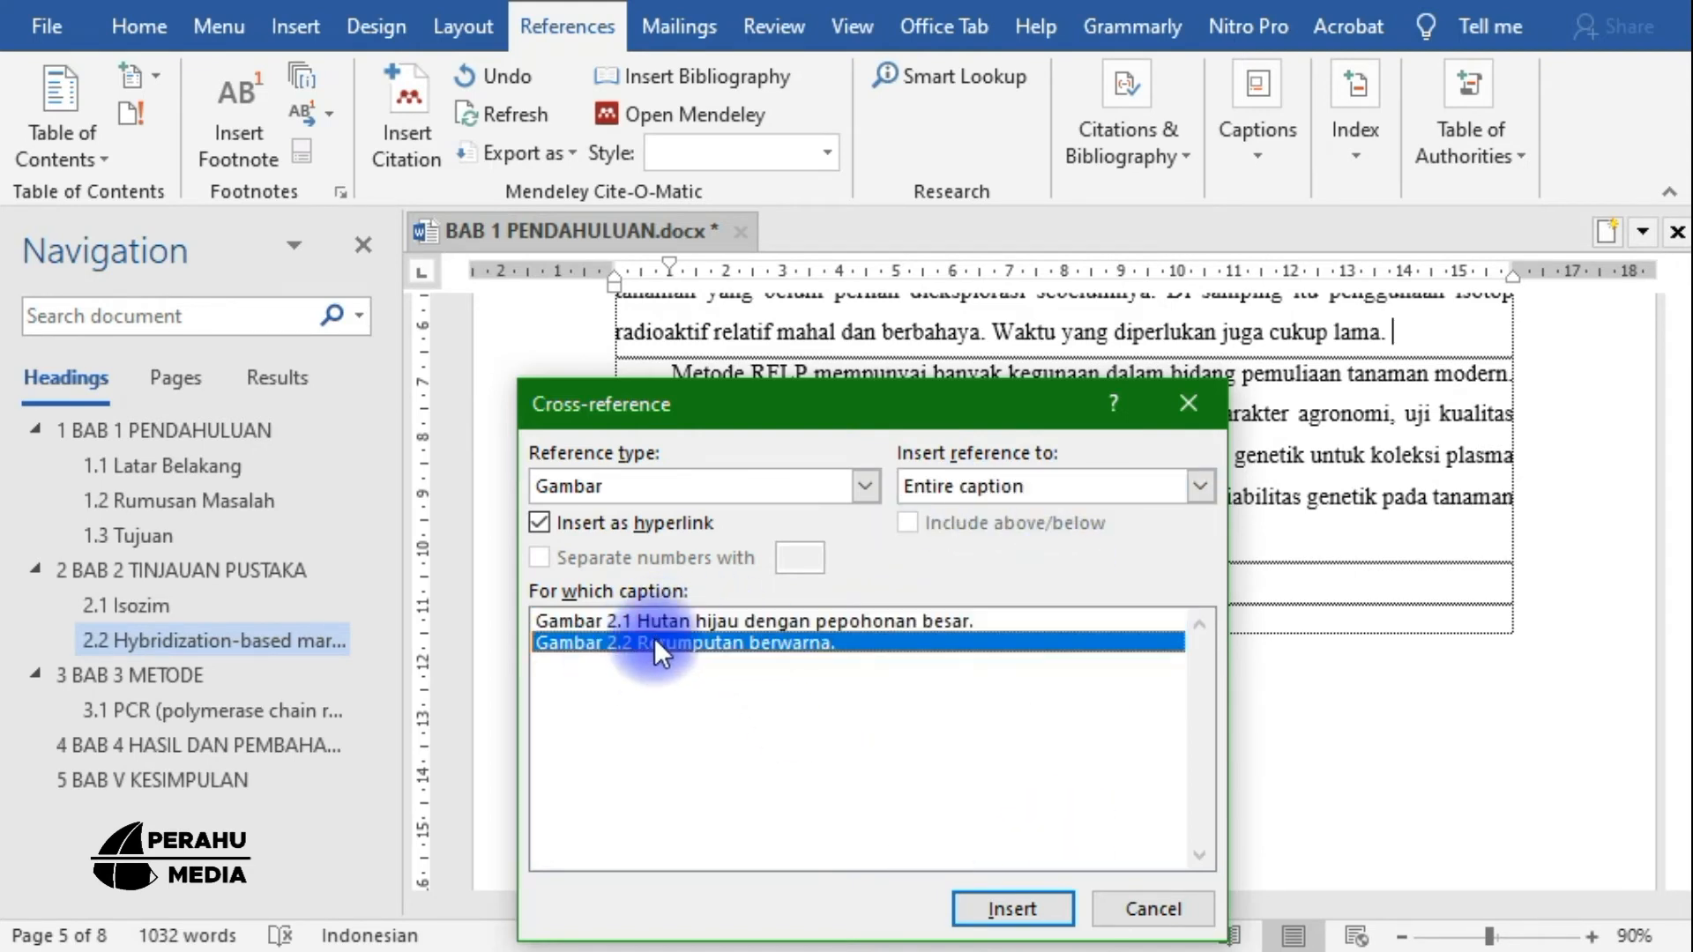
click(1014, 908)
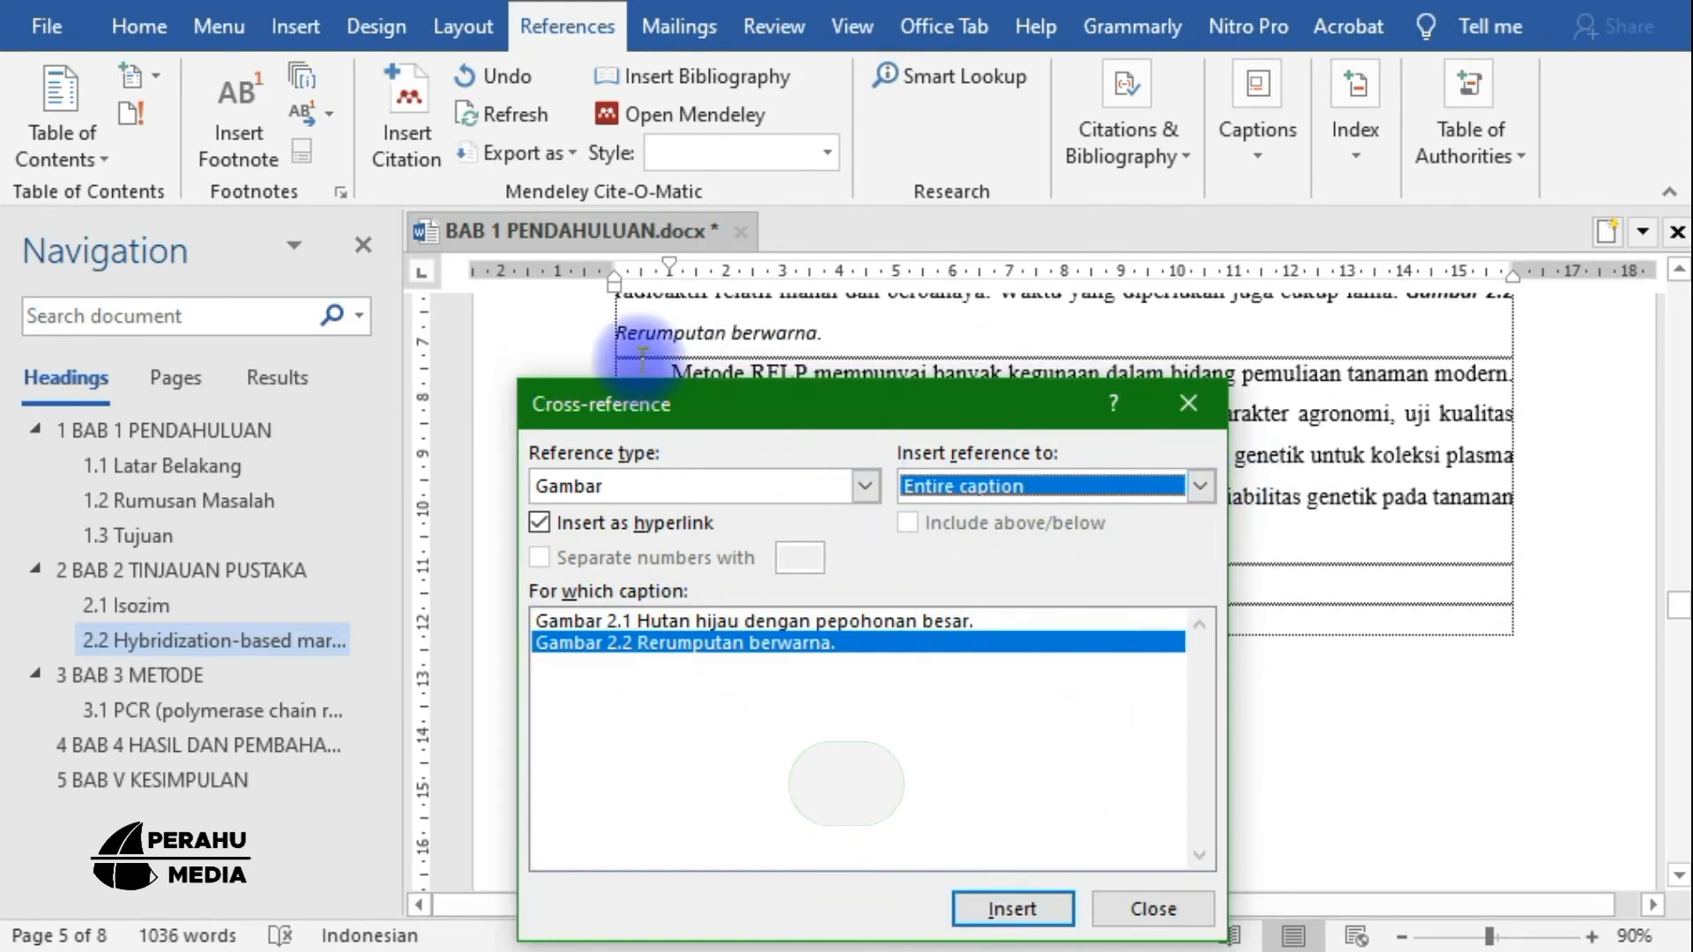
Insert a second cross-reference to Gambar 2.2 with only label and number after the full-caption one, and close the dialog
scroll(1490, 417, down, 2)
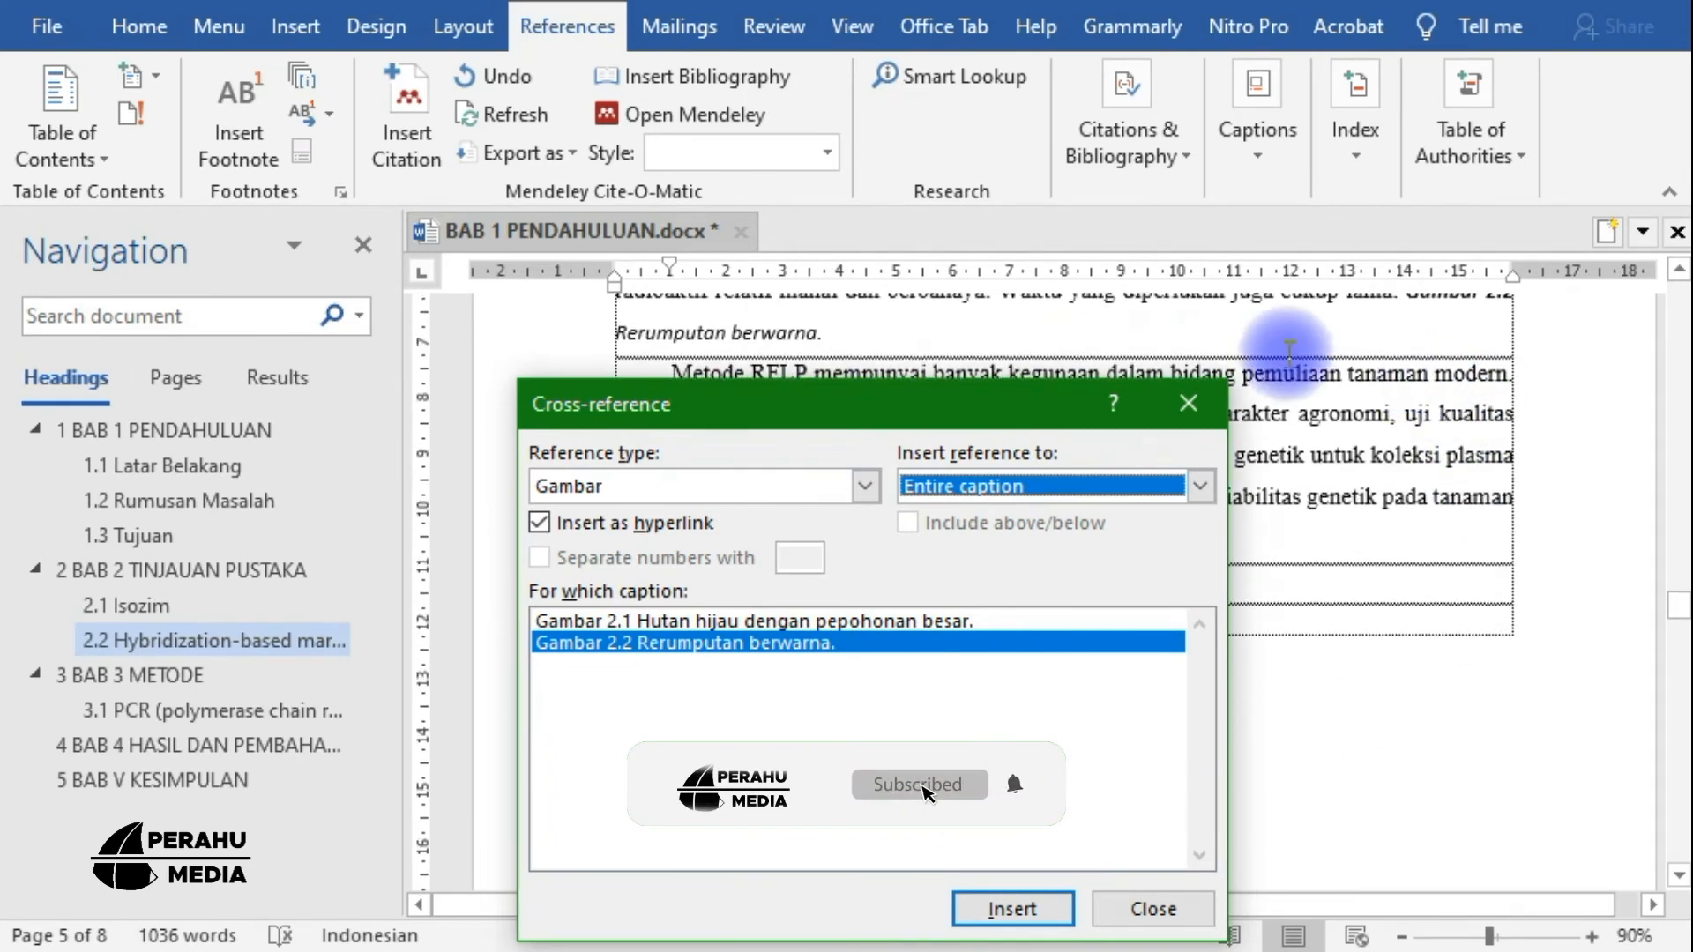
drag(866, 417, 854, 569)
scroll(1070, 397, up, 1)
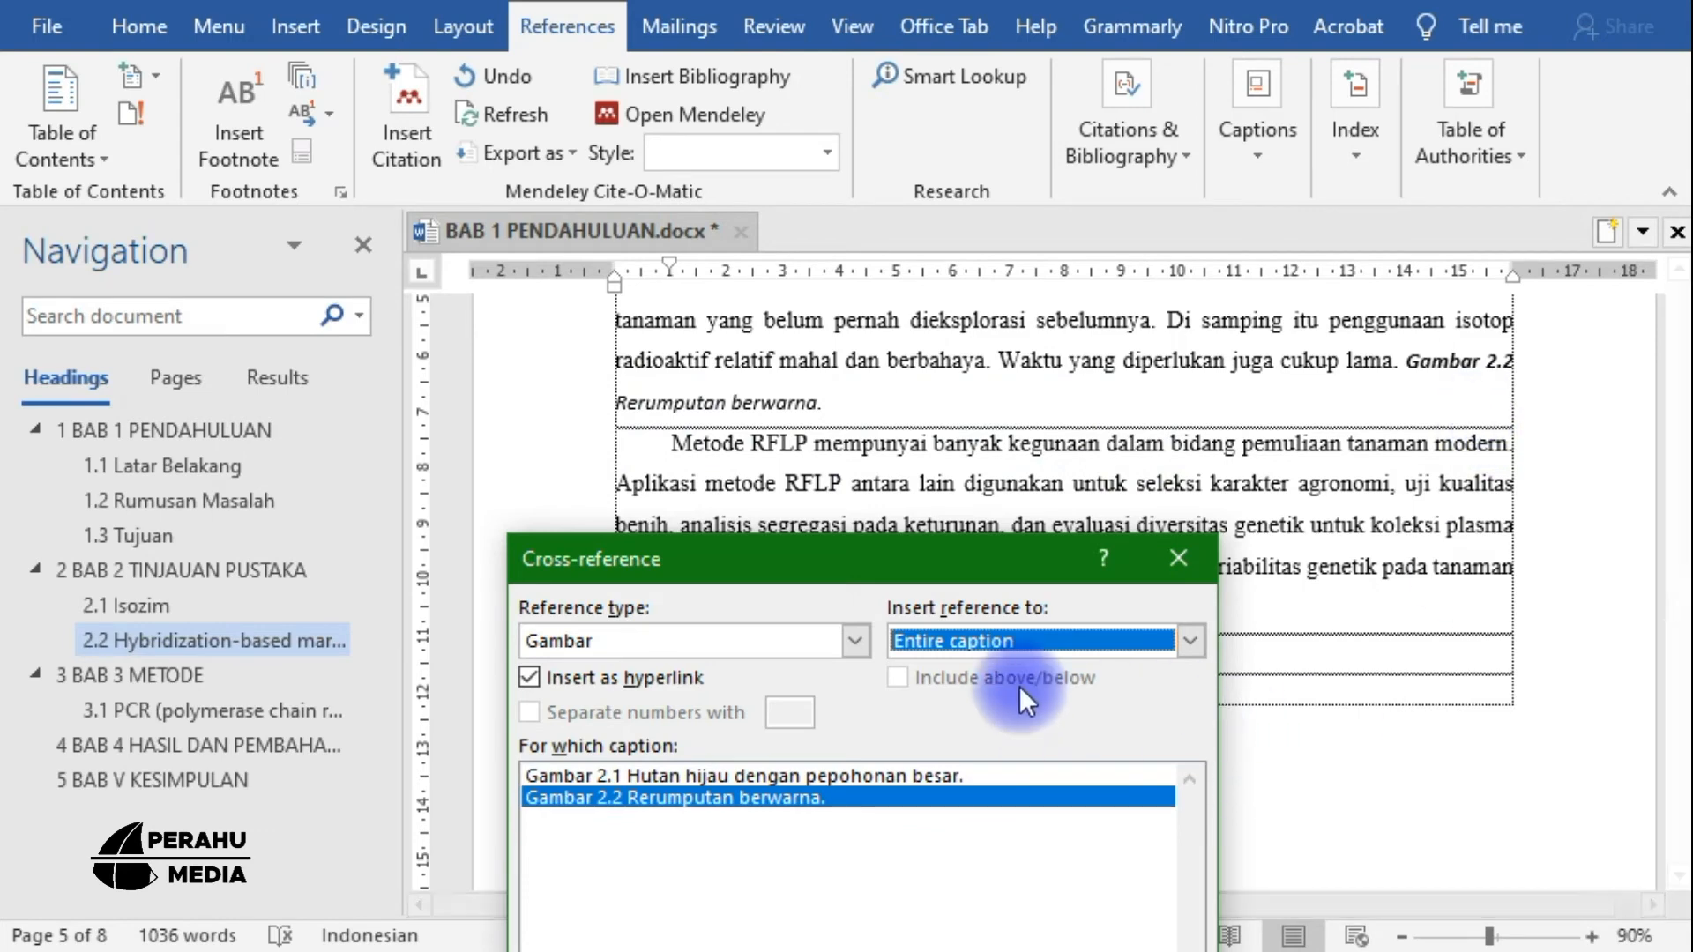
click(1192, 641)
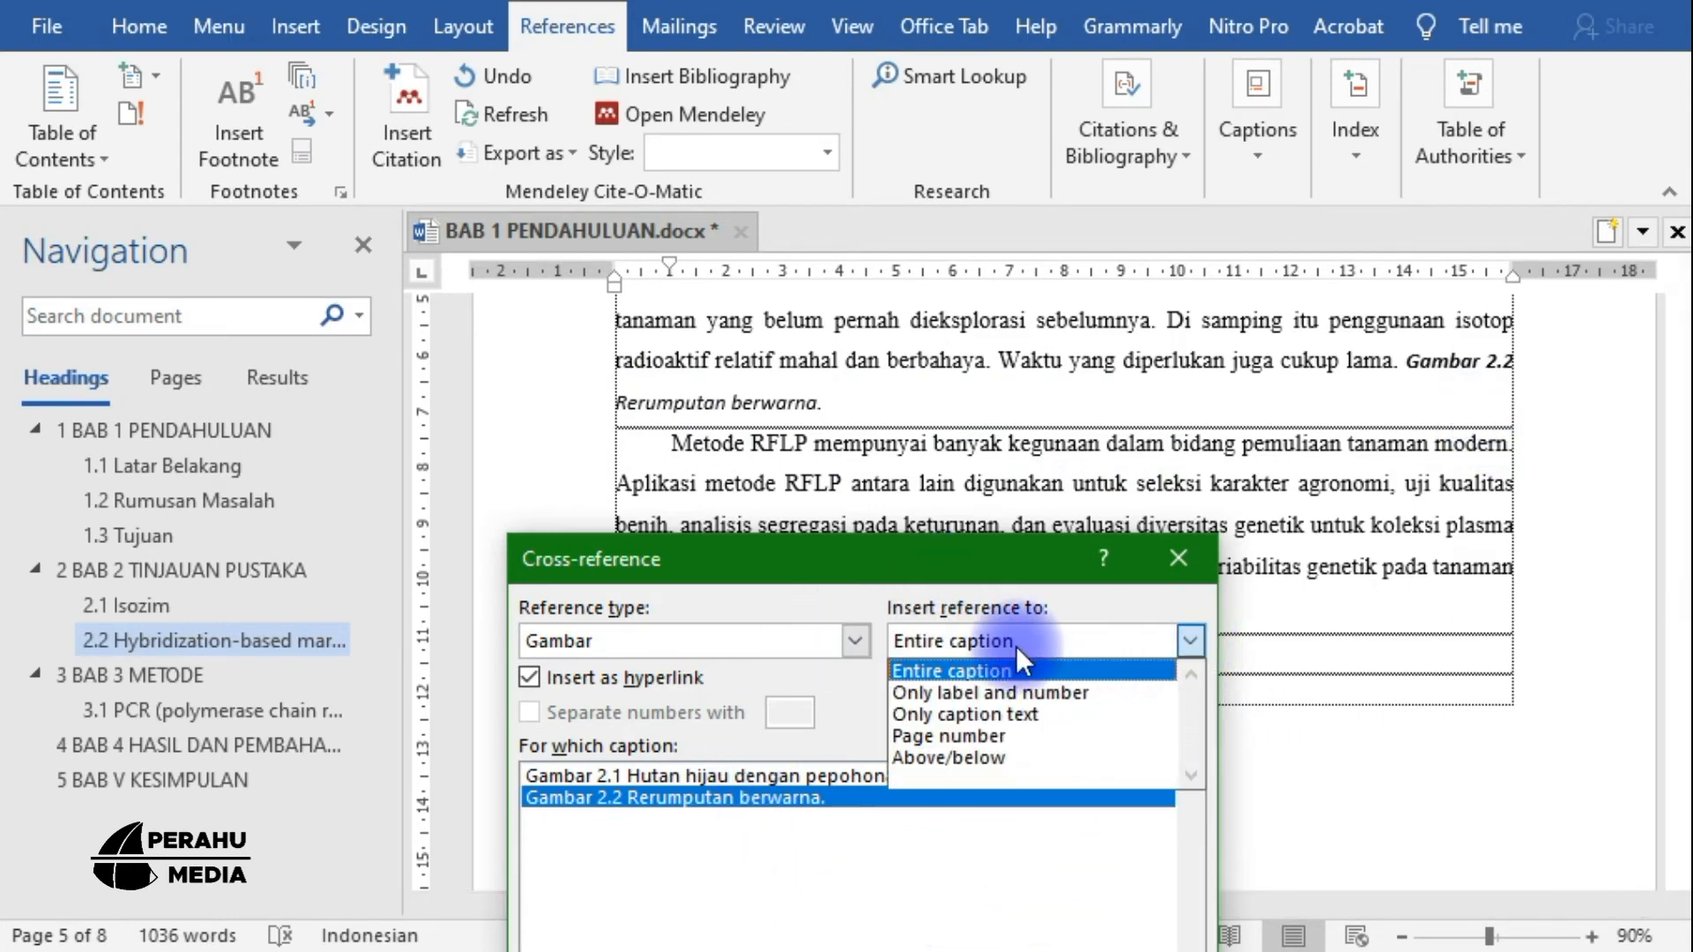
click(957, 697)
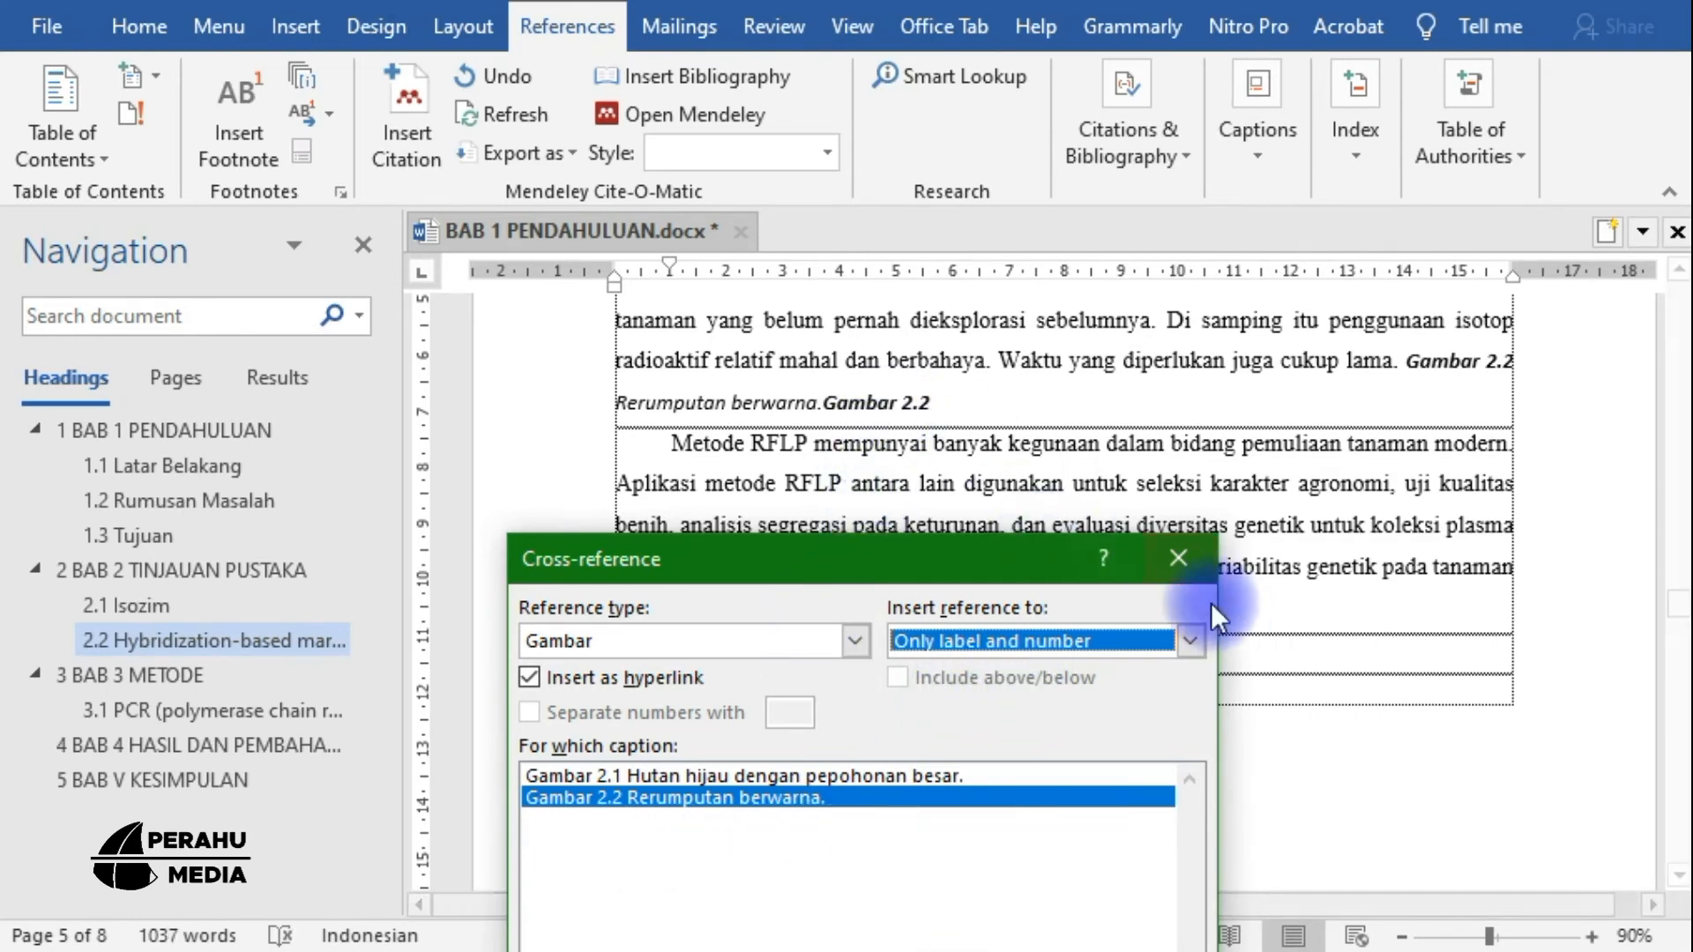
click(1178, 558)
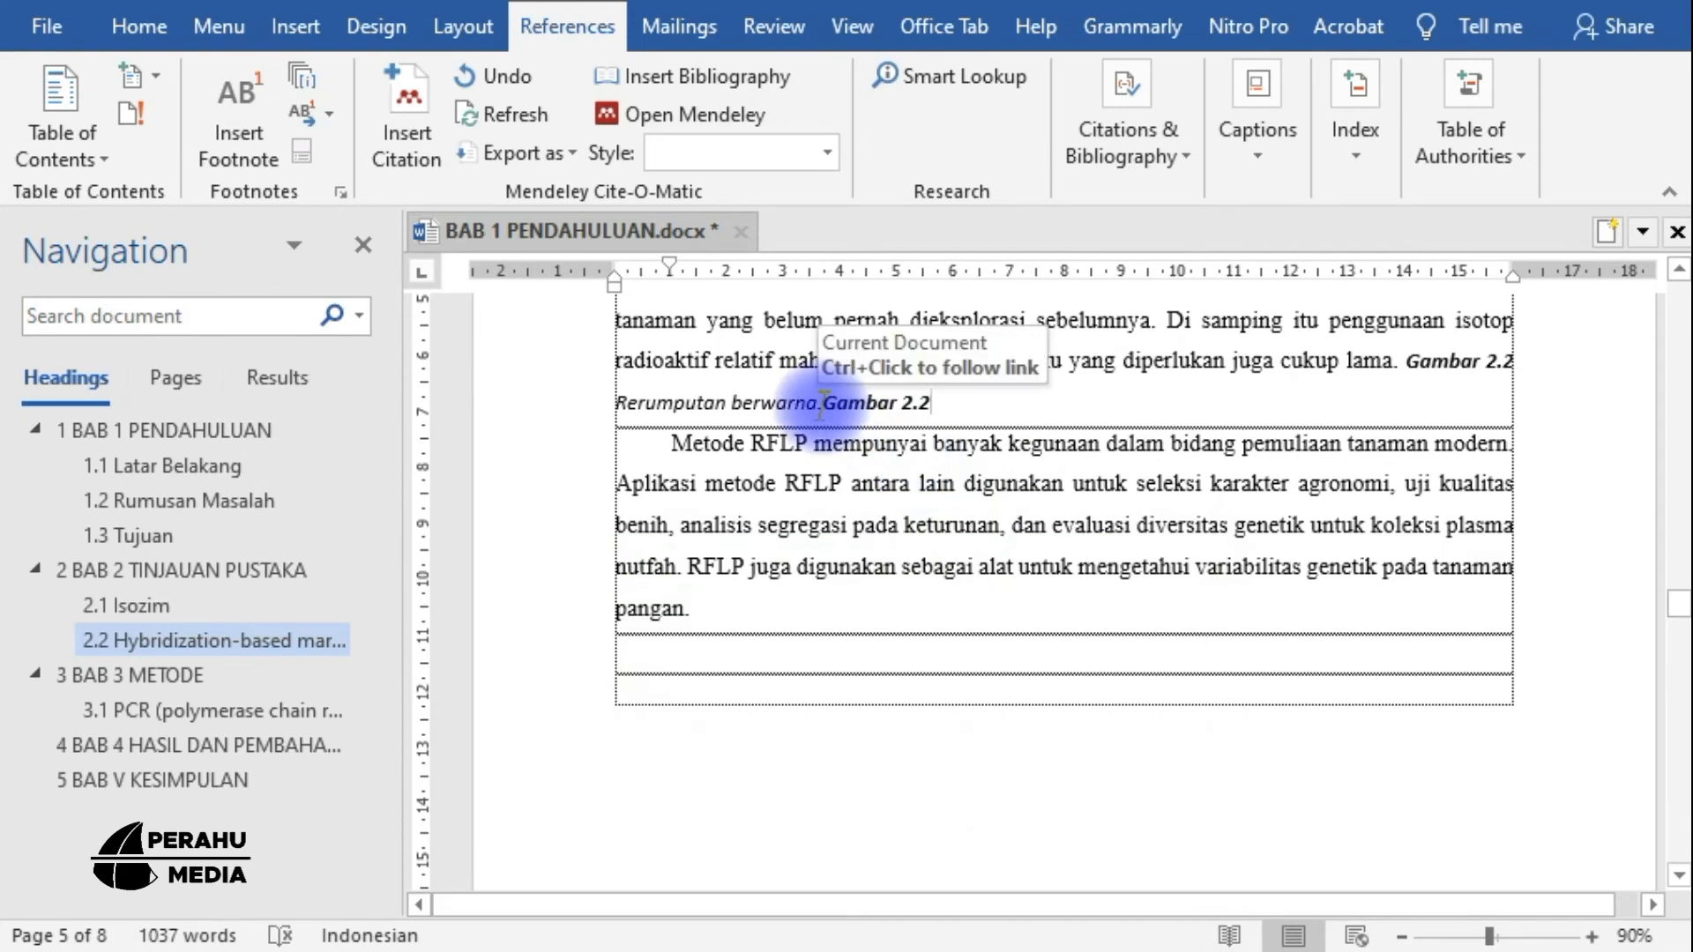
Delete the full-caption cross-reference "Gambar 2.2 Rerumputan berwarna." after "cukup lama.", keeping the label-and-number cross-reference that follows it
mouse_move(823, 405)
mouse_down()
mouse_move(981, 360)
mouse_move(1389, 367)
mouse_up()
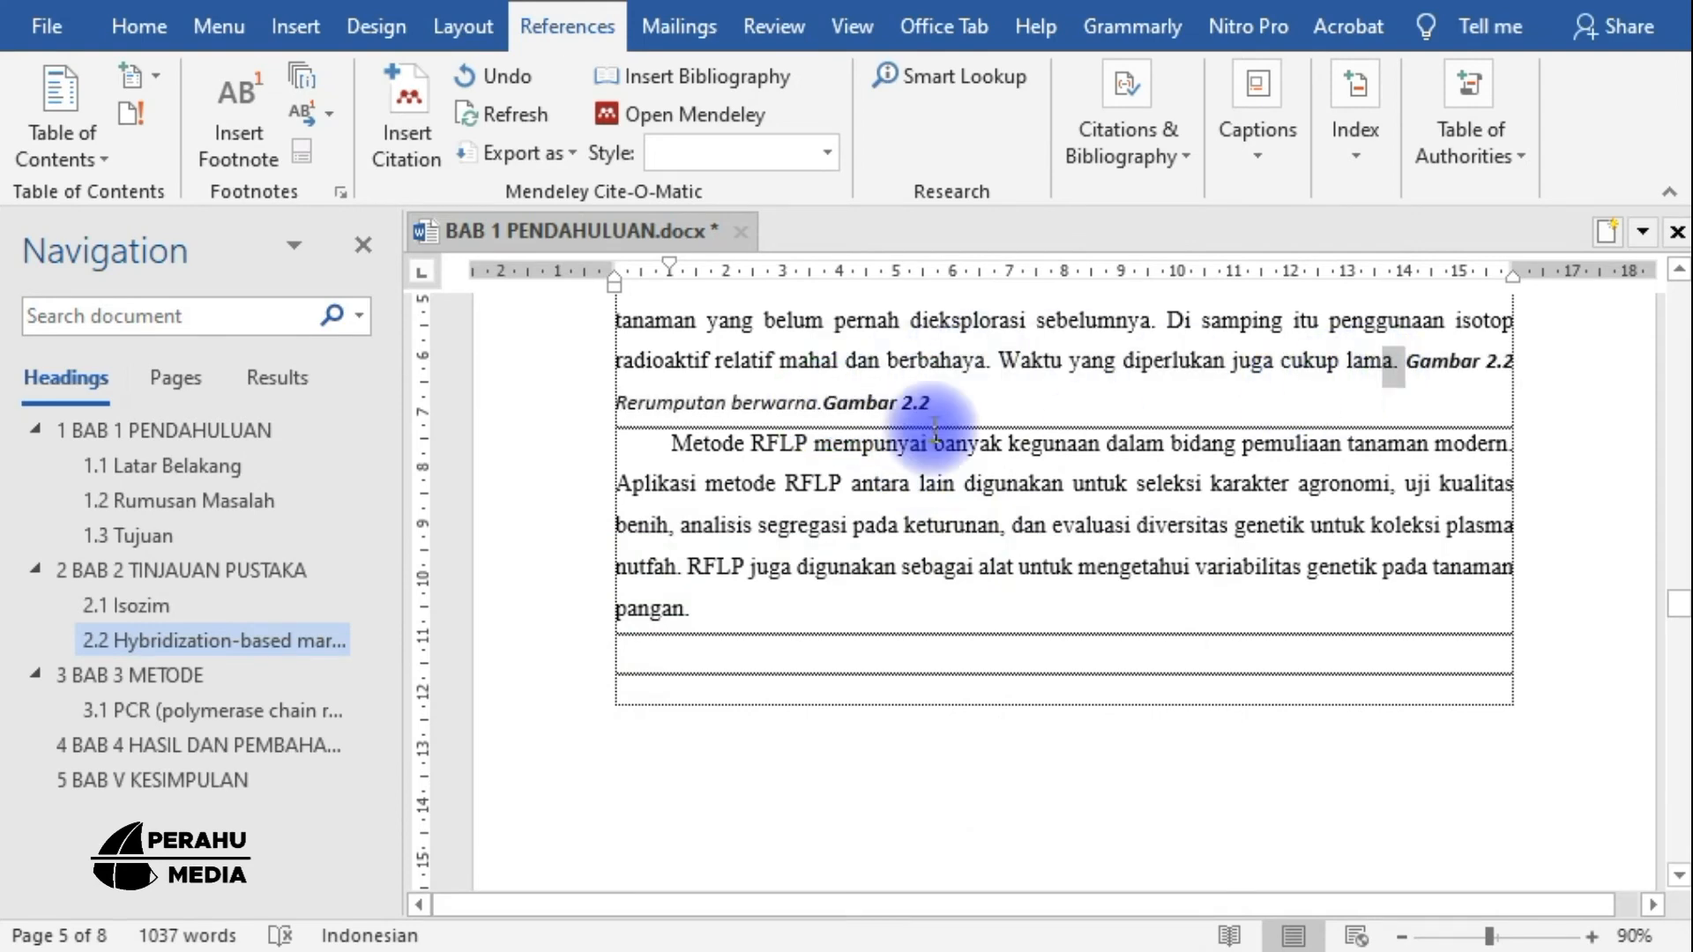
click(824, 404)
key(BackSpace)
key(BackSpace)
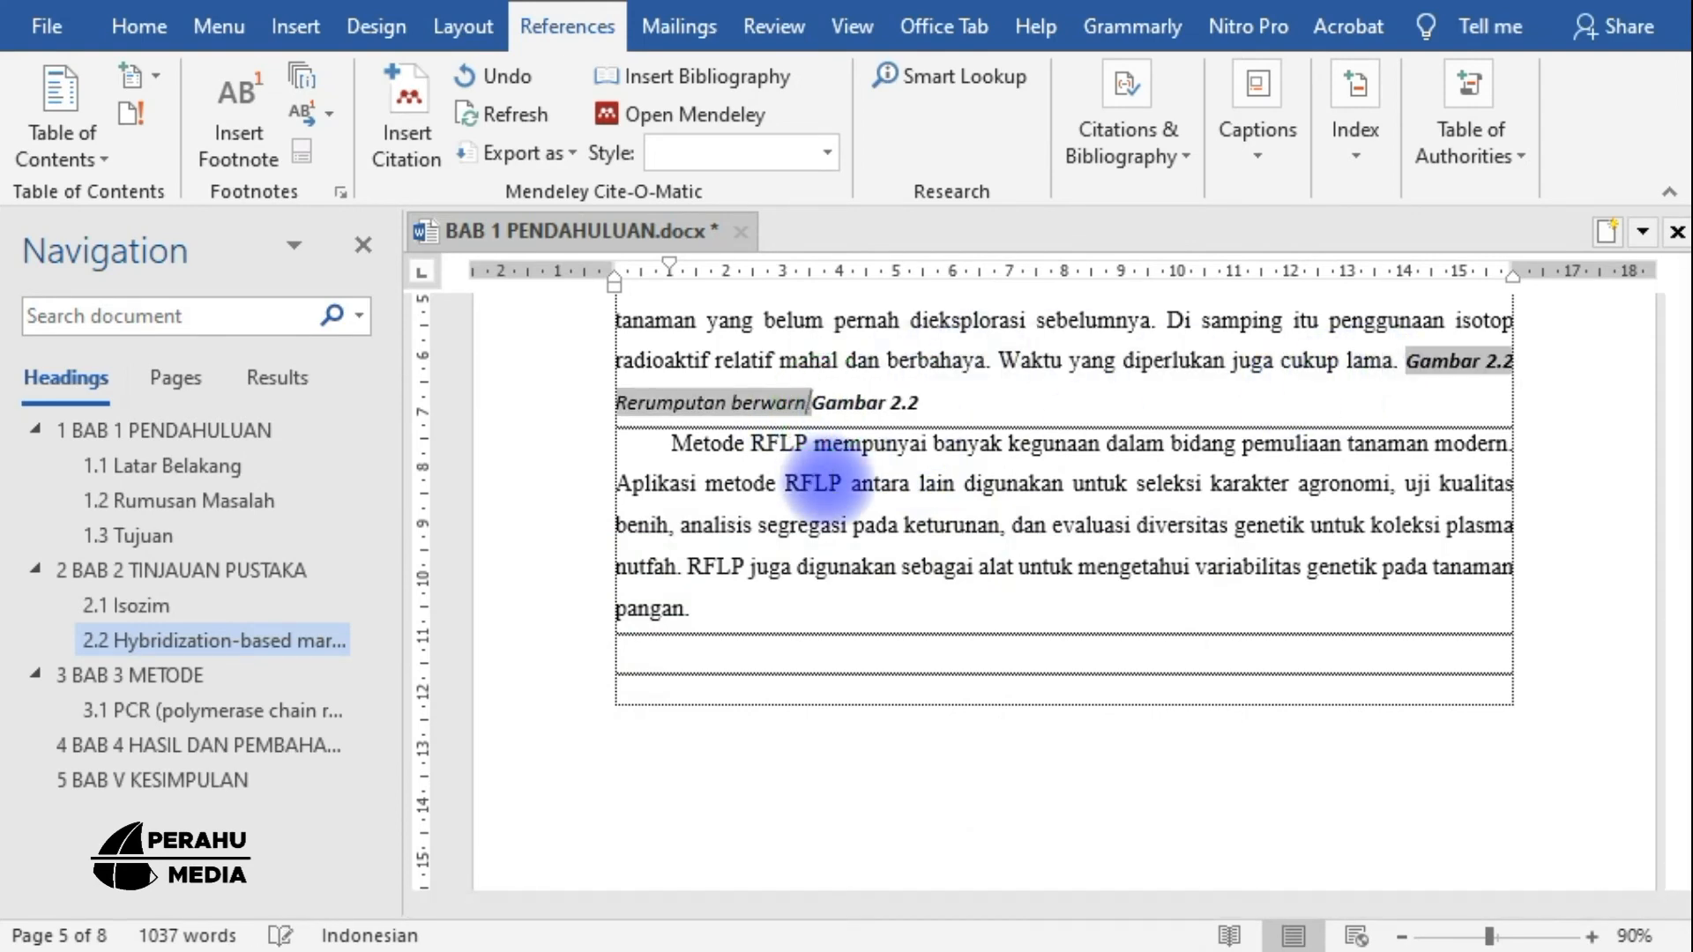
key(BackSpace)
key(BackSpace)
key(BackSpace)
key(BackSpace)
key(BackSpace)
key(BackSpace)
key(BackSpace)
key(BackSpace)
key(BackSpace)
key(BackSpace)
key(BackSpace)
key(BackSpace)
key(BackSpace)
key(BackSpace)
key(BackSpace)
key(BackSpace)
key(BackSpace)
key(BackSpace)
key(BackSpace)
key(BackSpace)
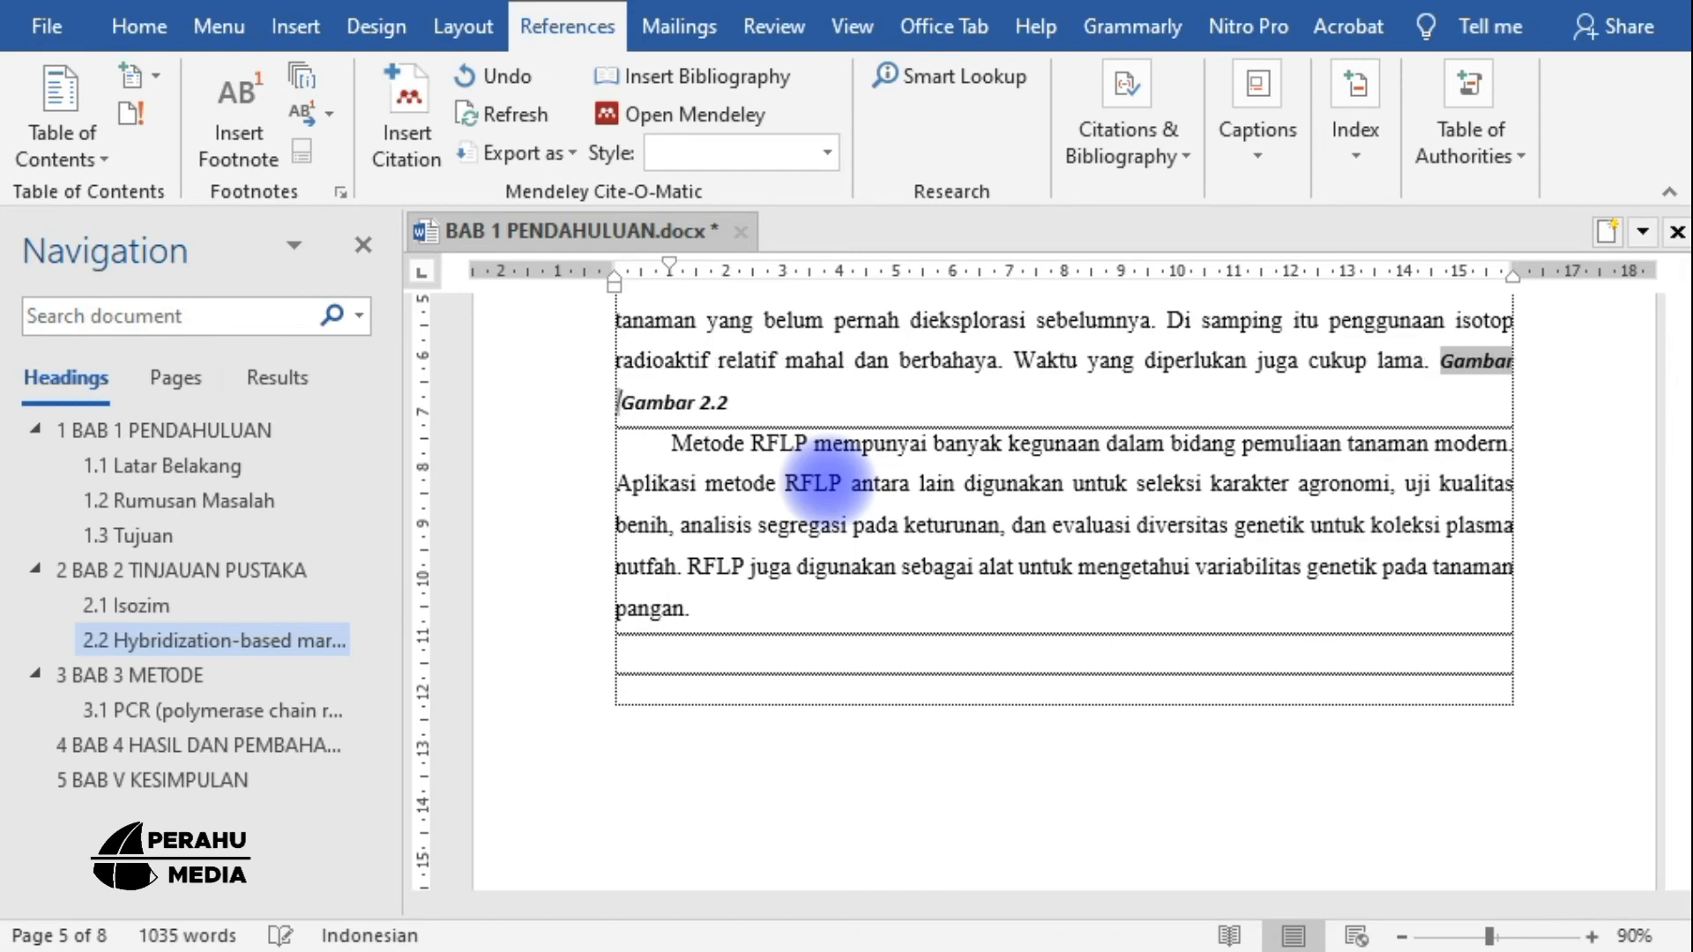
key(BackSpace)
key(BackSpace)
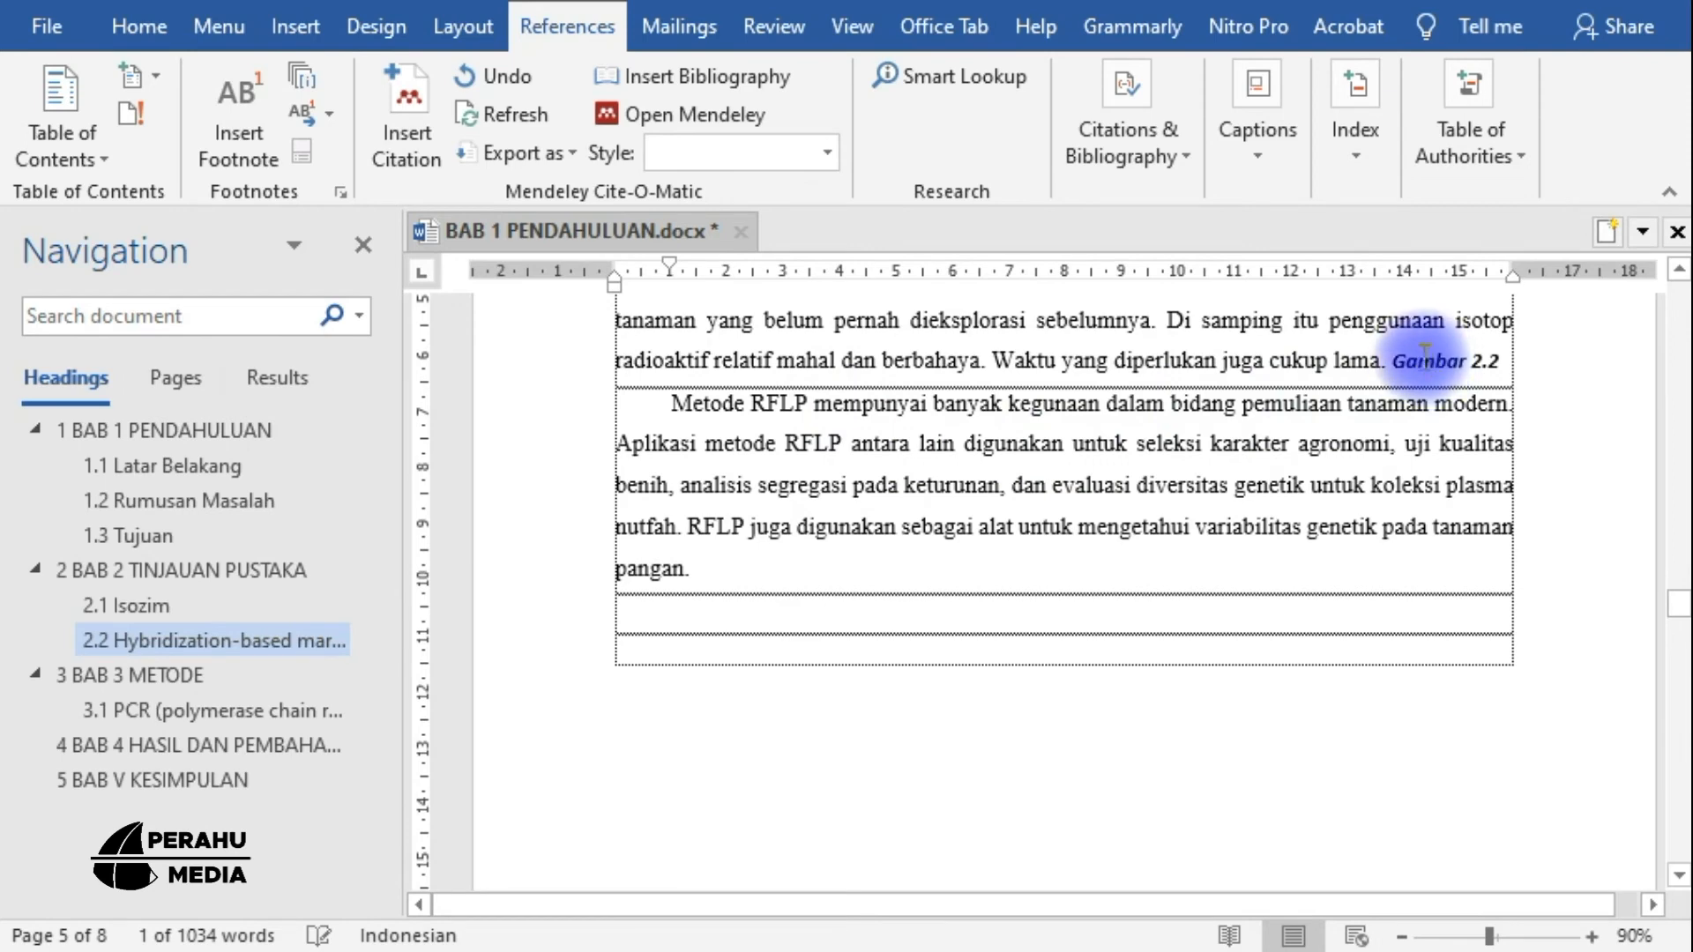
Follow the Gambar 2.2 cross-reference after "cukup lama." to its caption, check the picture above it, and return to the paragraph
click(1426, 355)
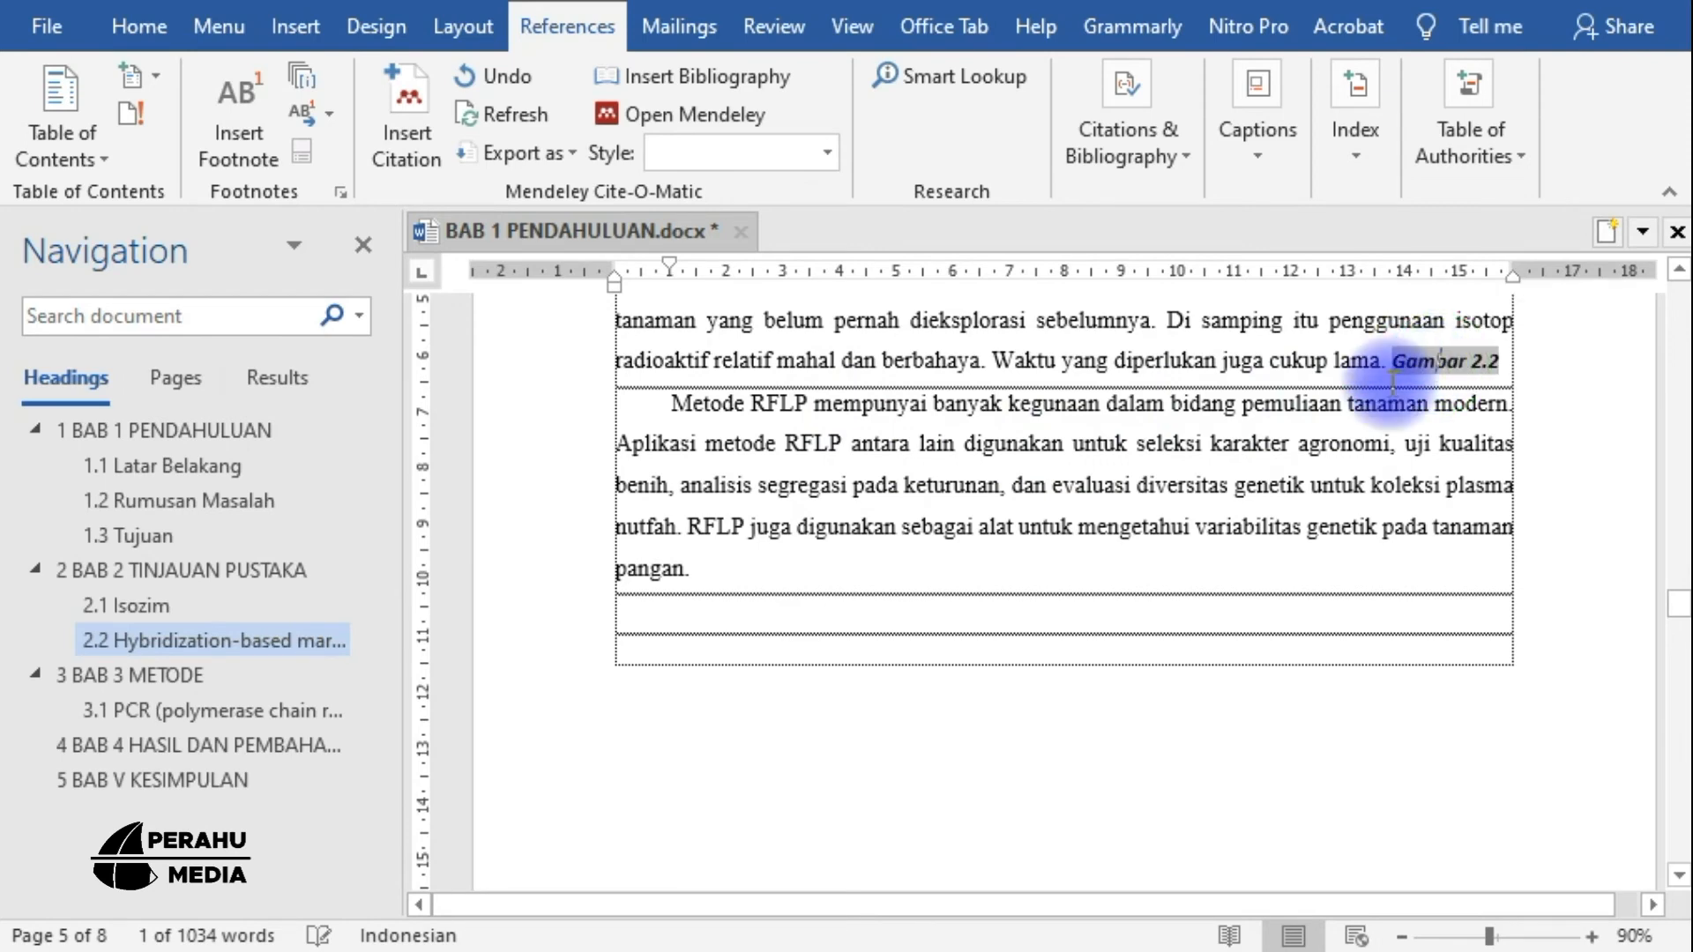
click(1435, 371)
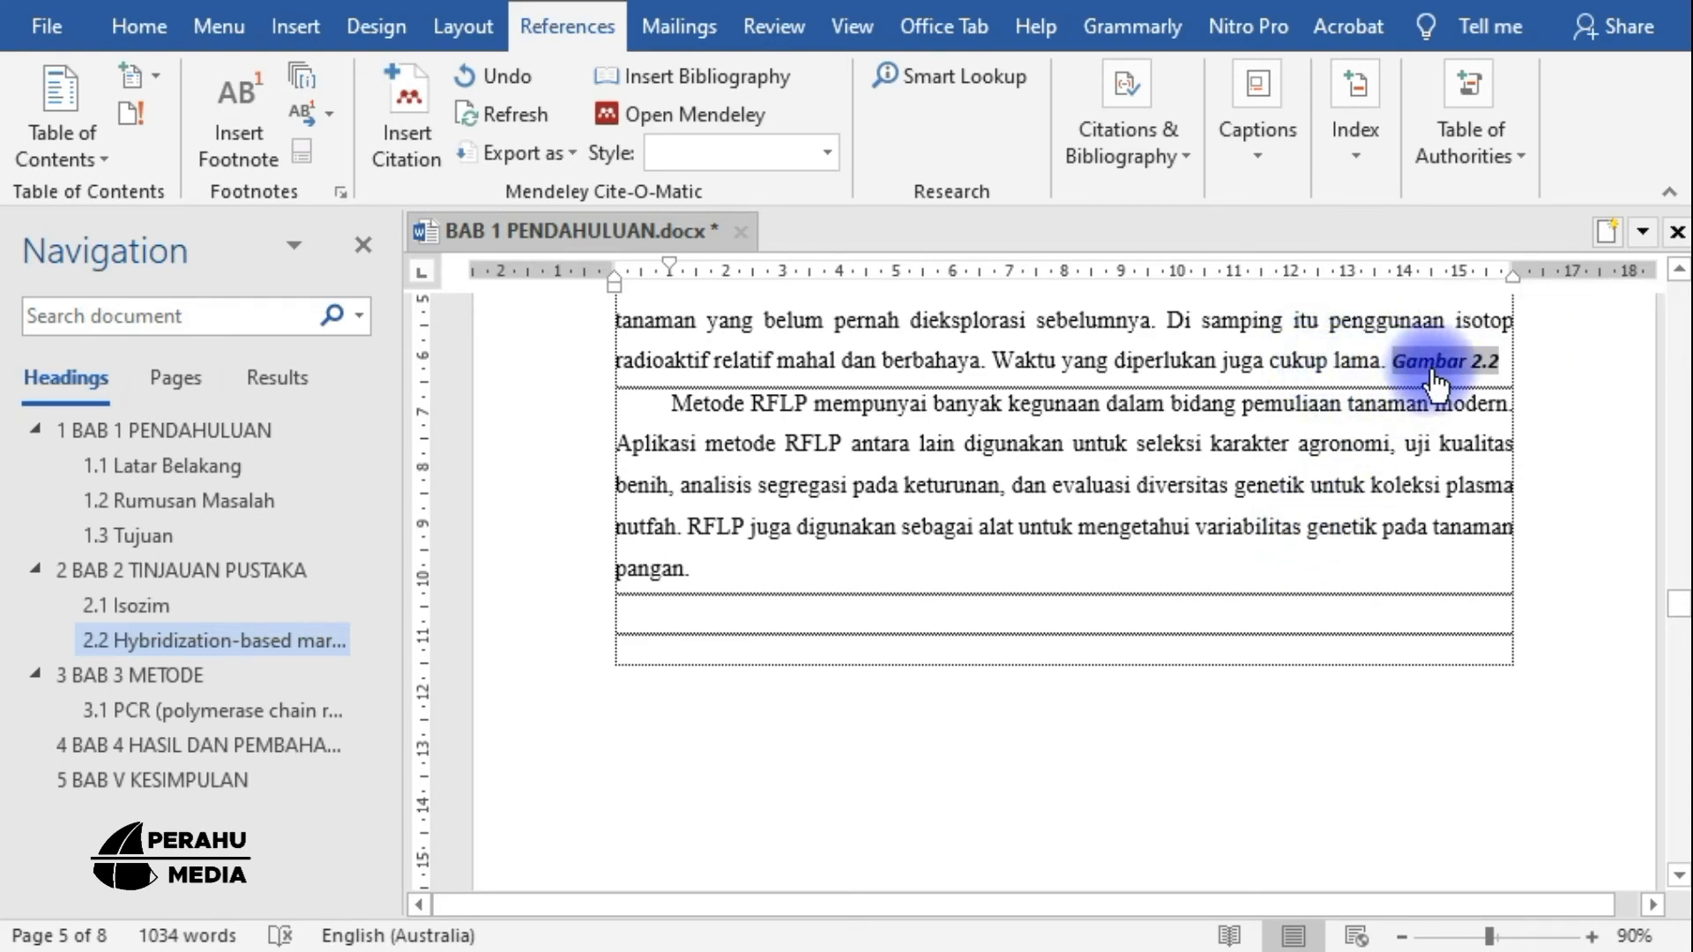
ctrl+click(1430, 363)
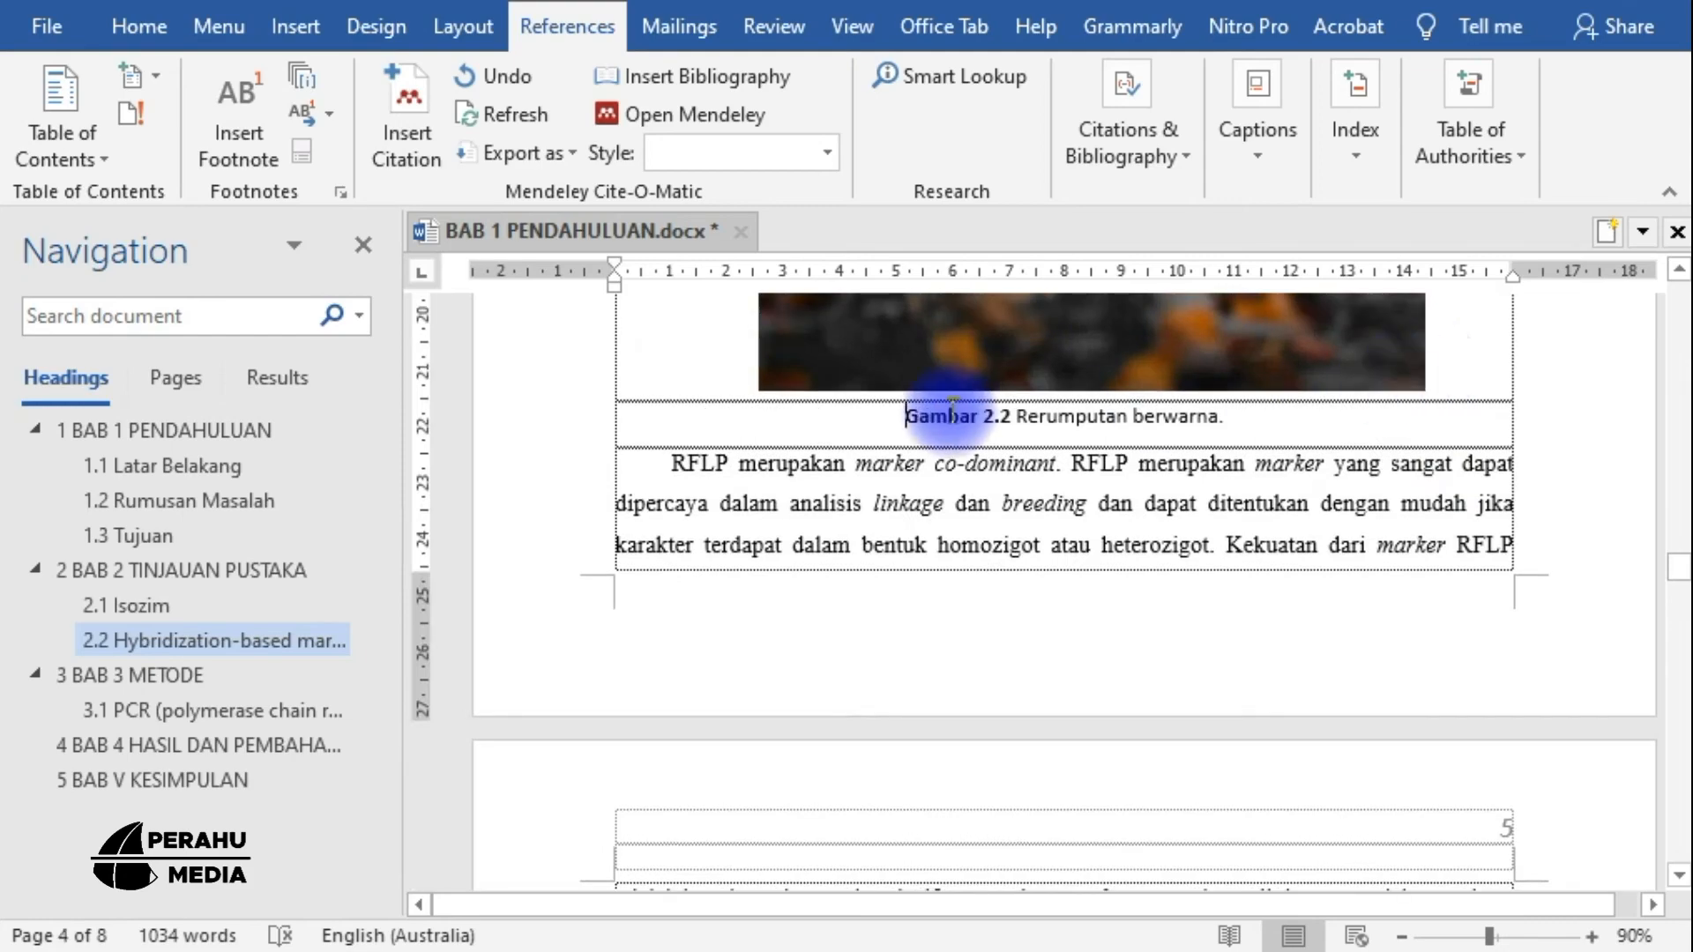
scroll(935, 459, up, 4)
scroll(964, 737, down, 12)
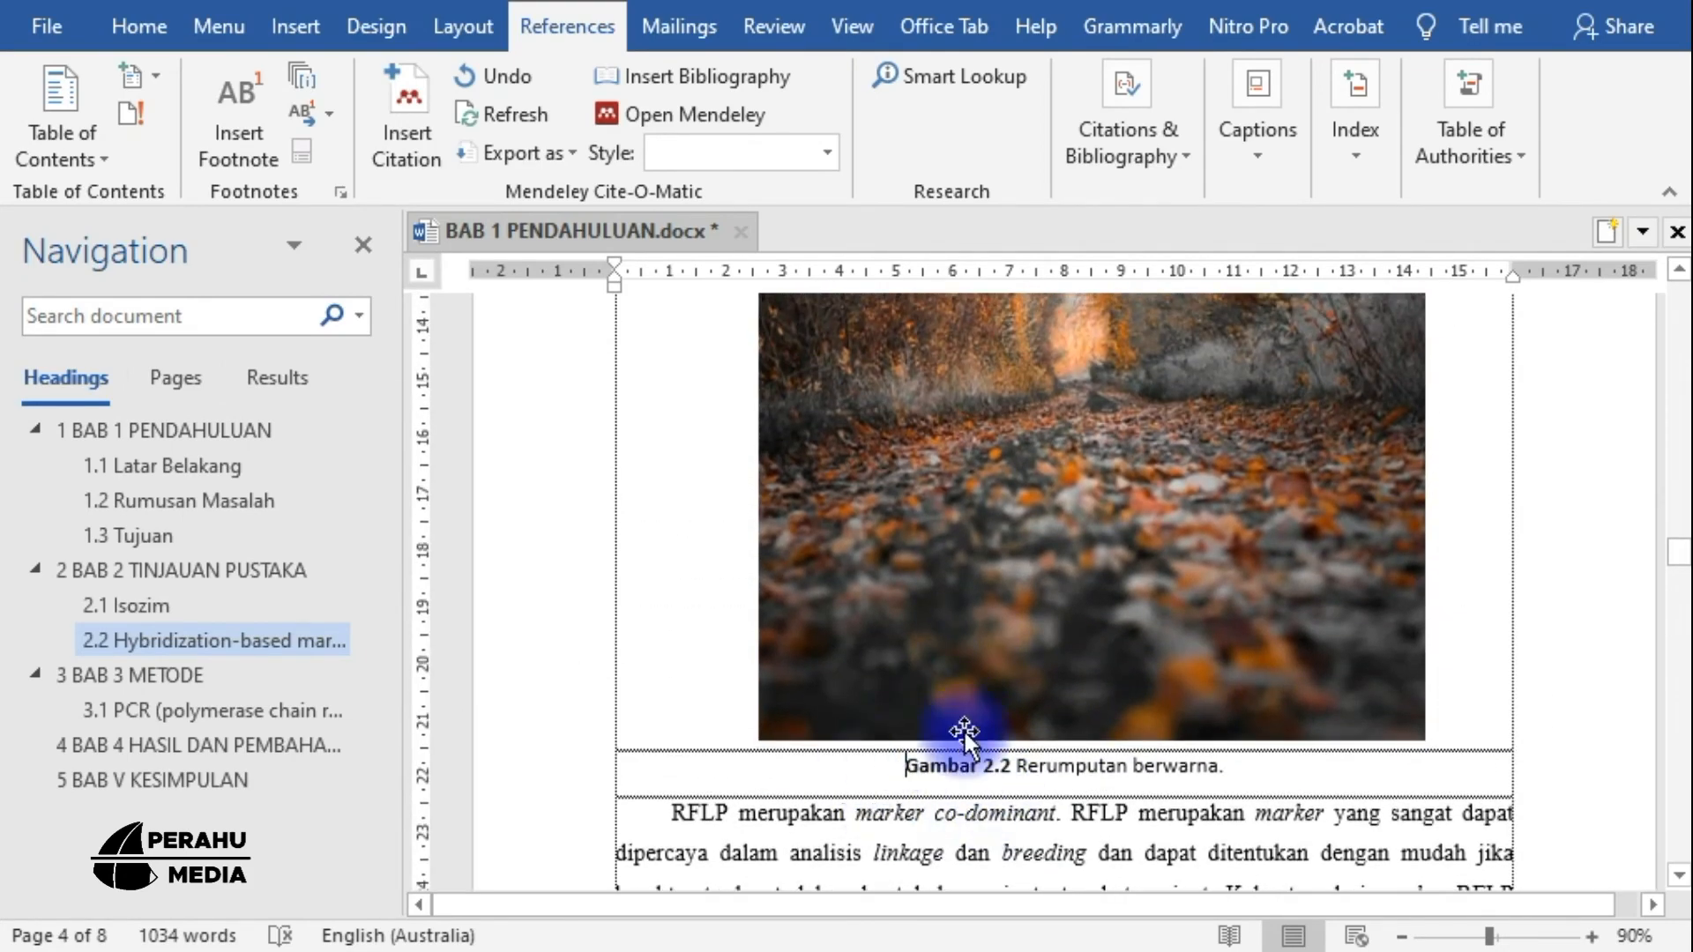
scroll(1278, 546, up, 5)
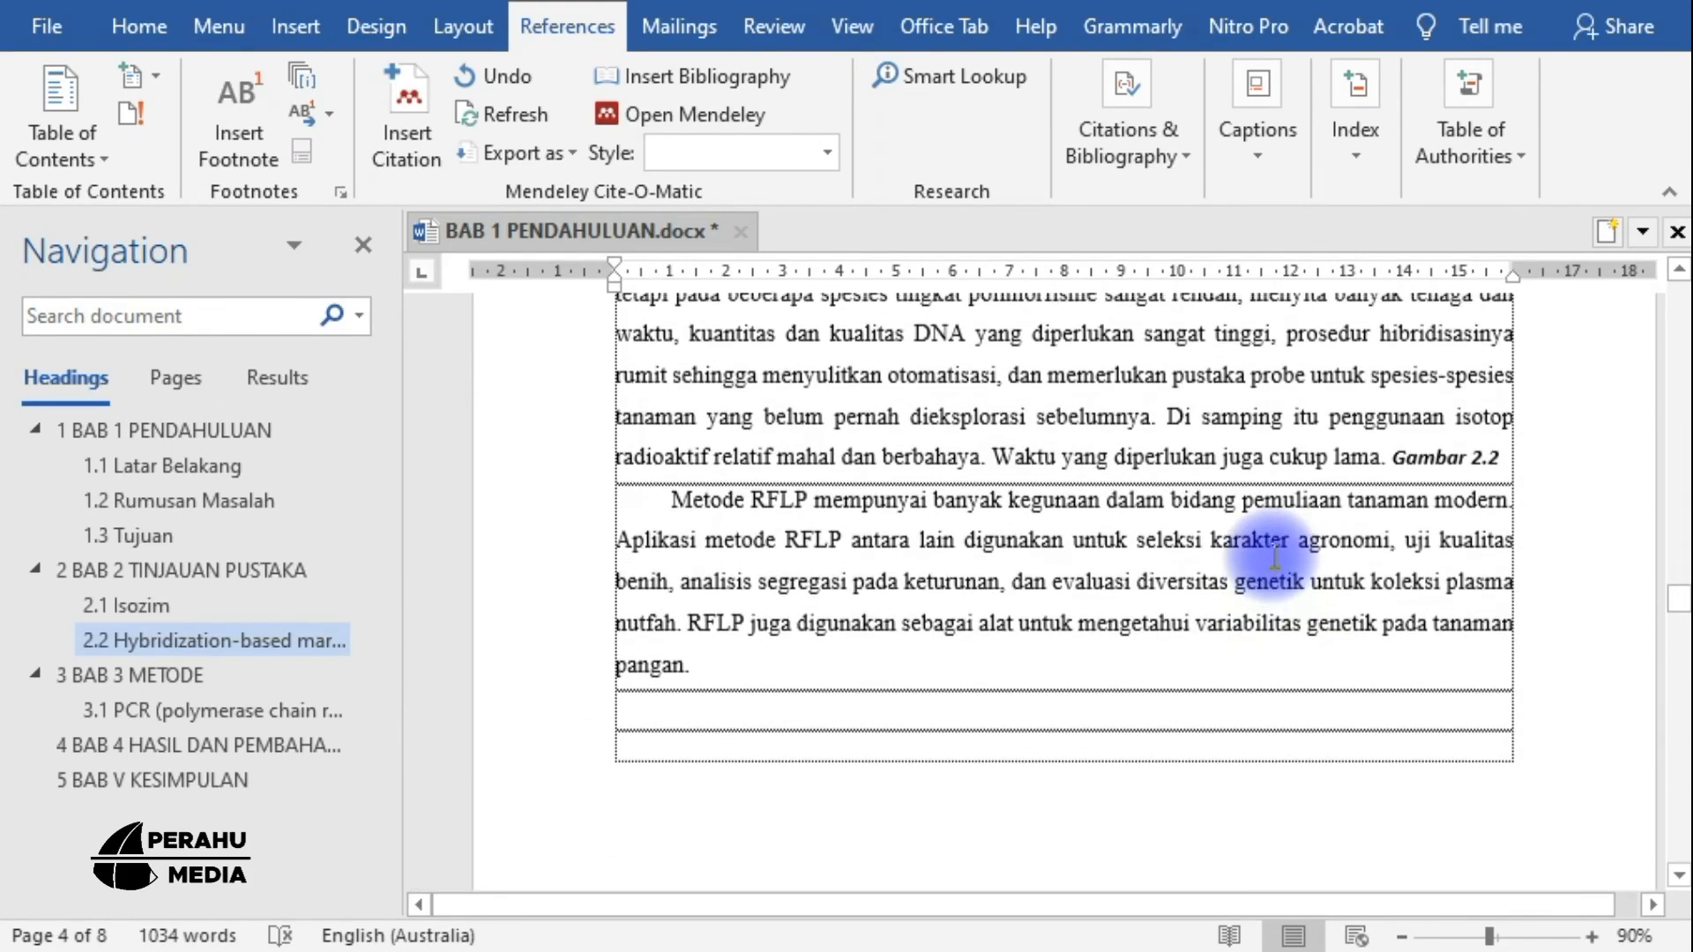
scroll(1531, 522, down, 2)
scroll(1514, 539, up, 2)
scroll(1513, 540, up, 10)
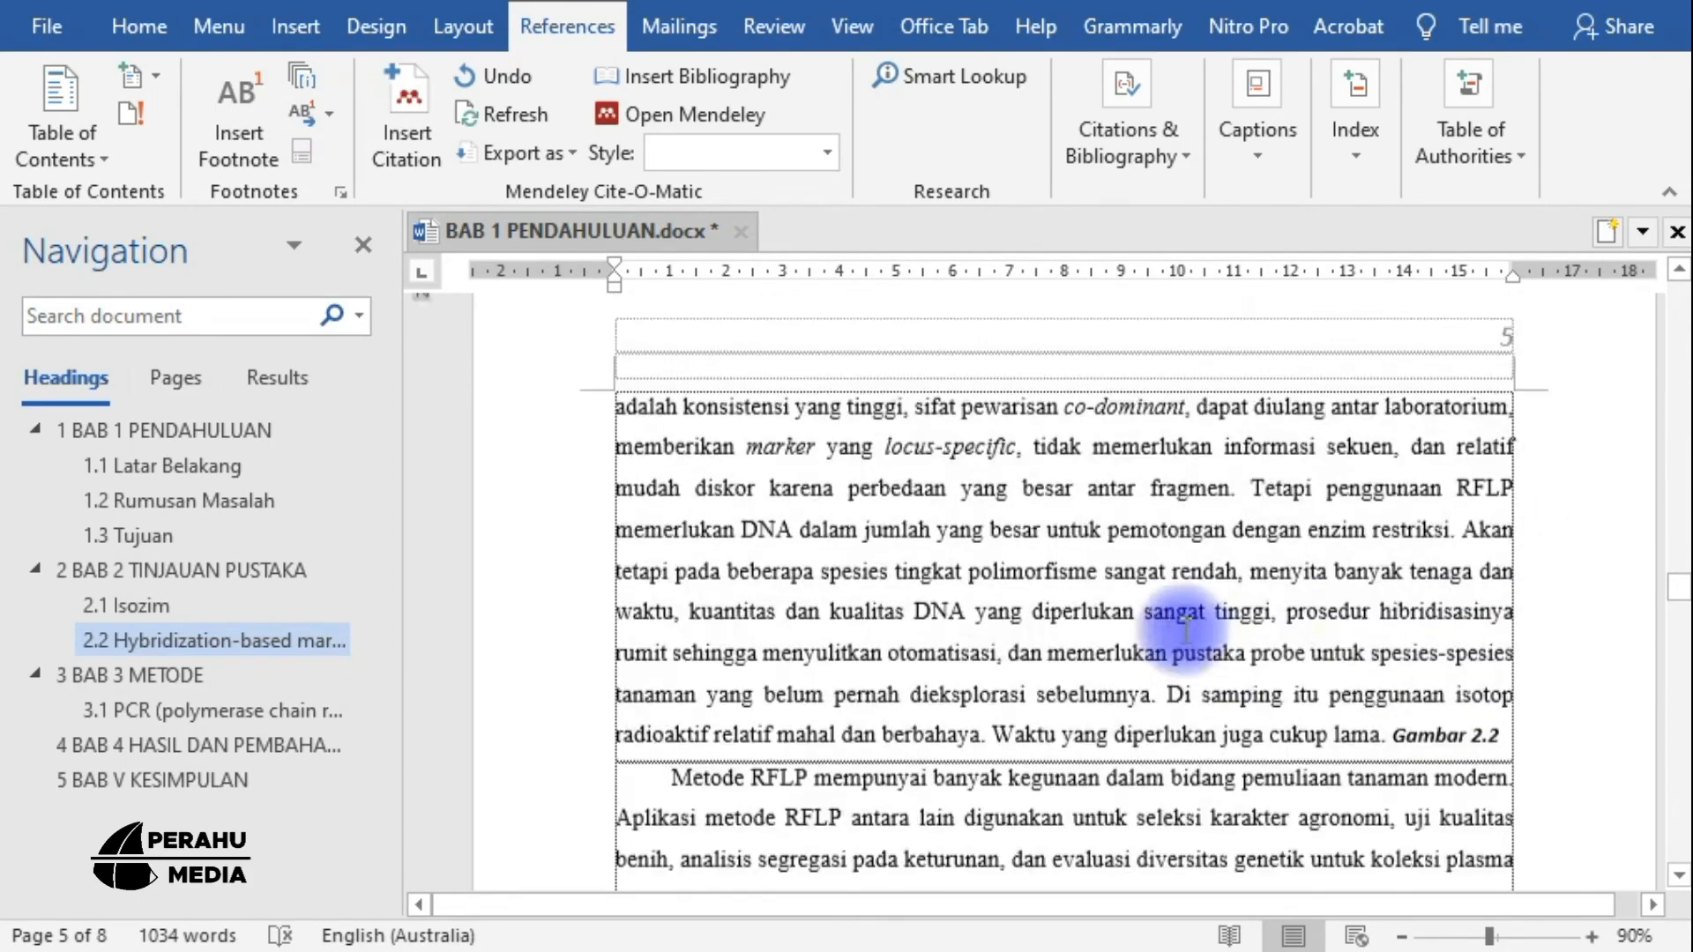
scroll(1083, 485, down, 10)
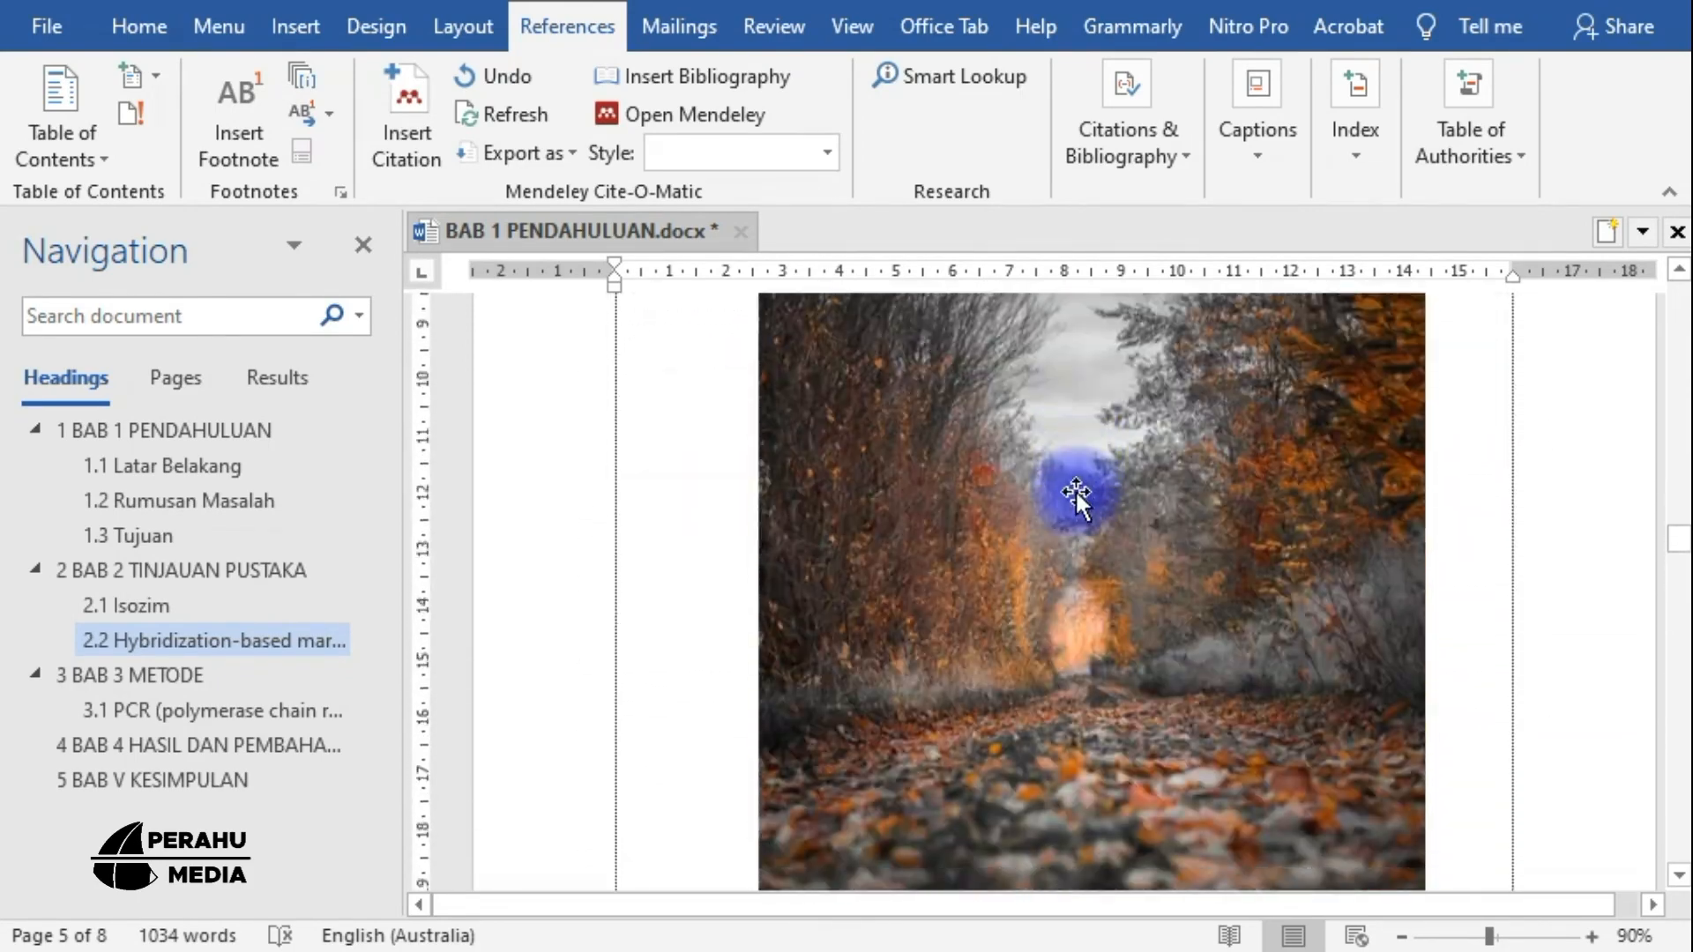
scroll(944, 775, down, 2)
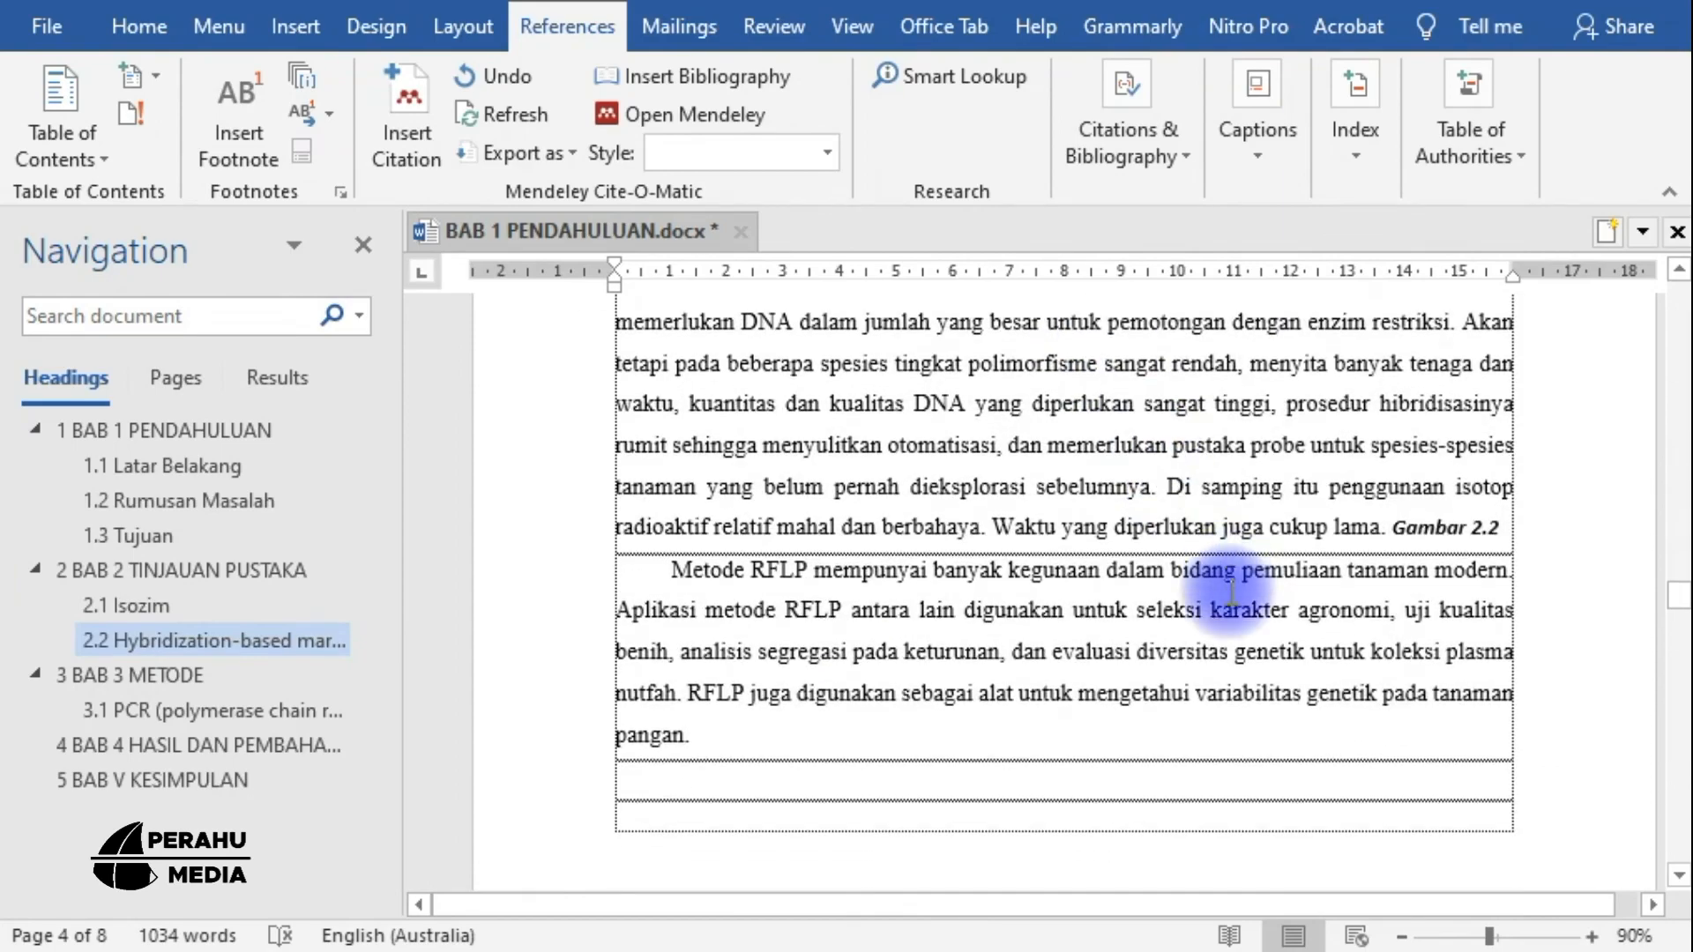
scroll(1153, 605, up, 3)
scroll(1153, 794, down, 3)
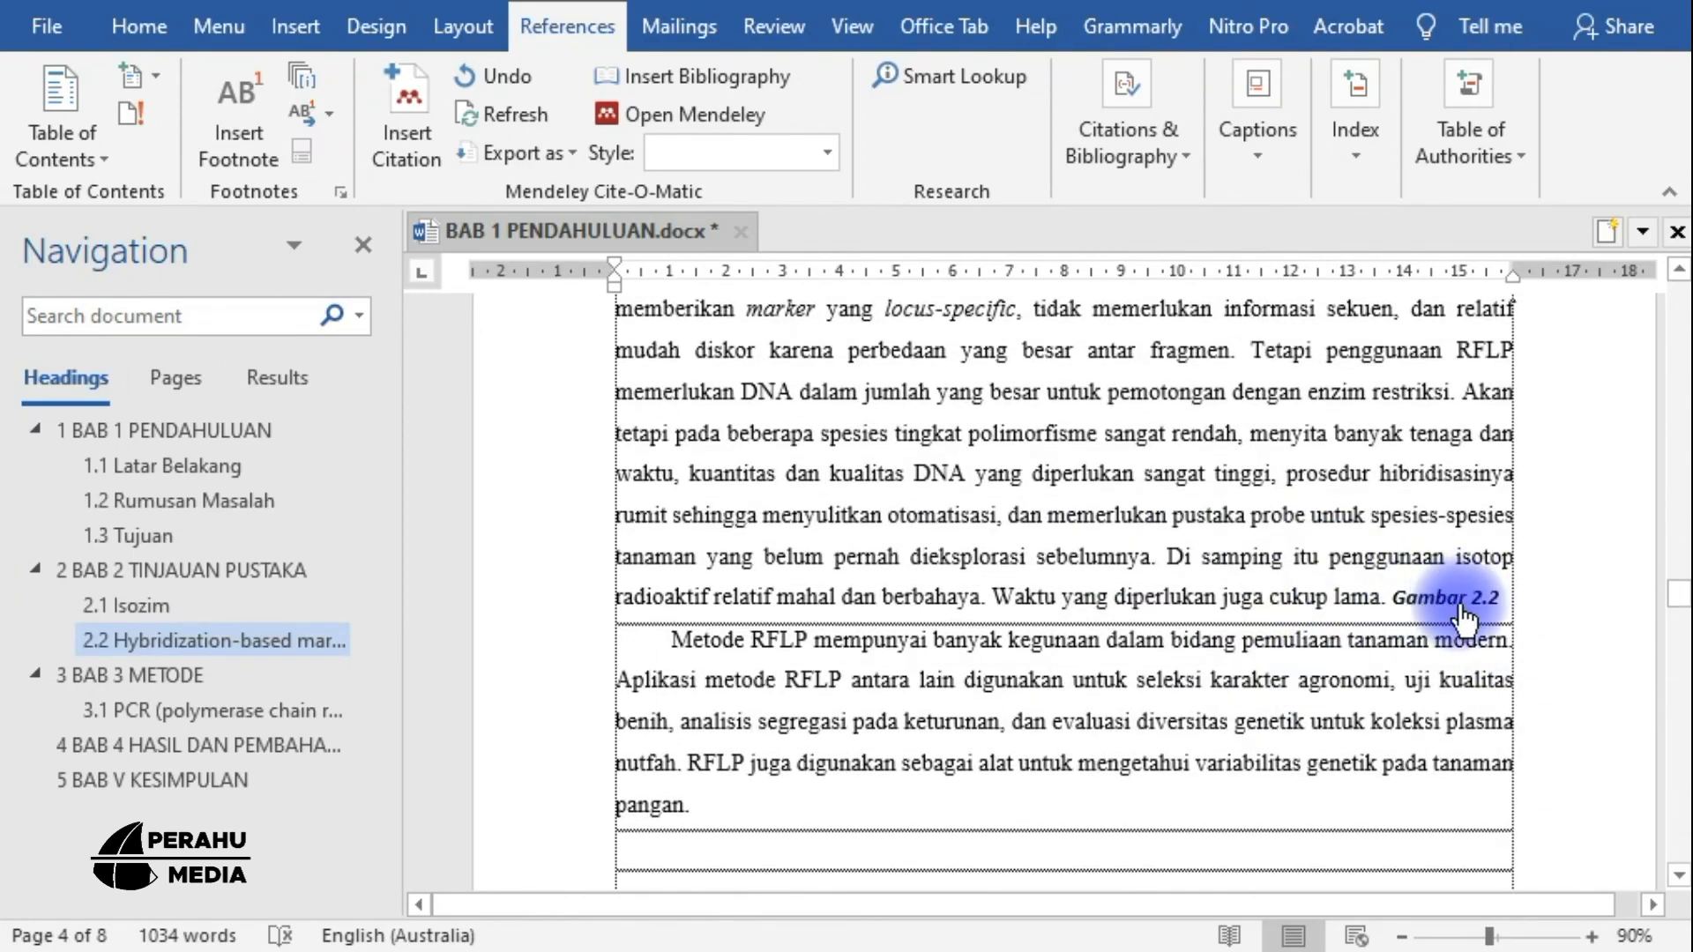
Follow the Gambar 2.2 cross-reference once more and compare its caption with the referring paragraph on page 5
ctrl+click(1429, 601)
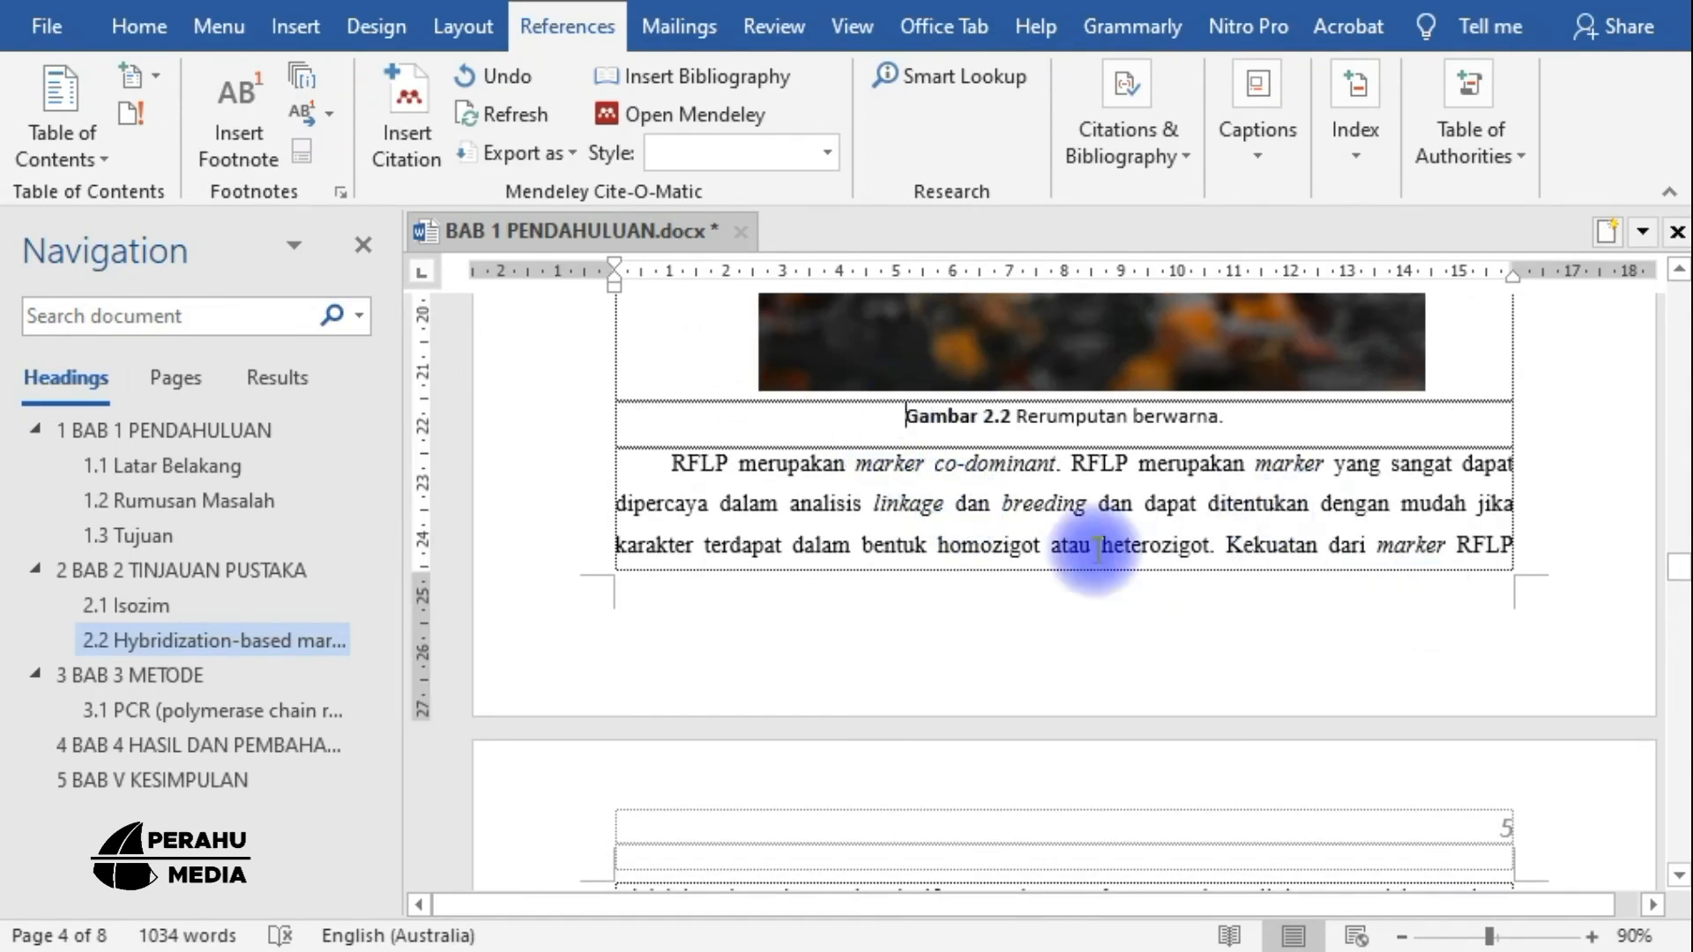
scroll(1119, 560, down, 8)
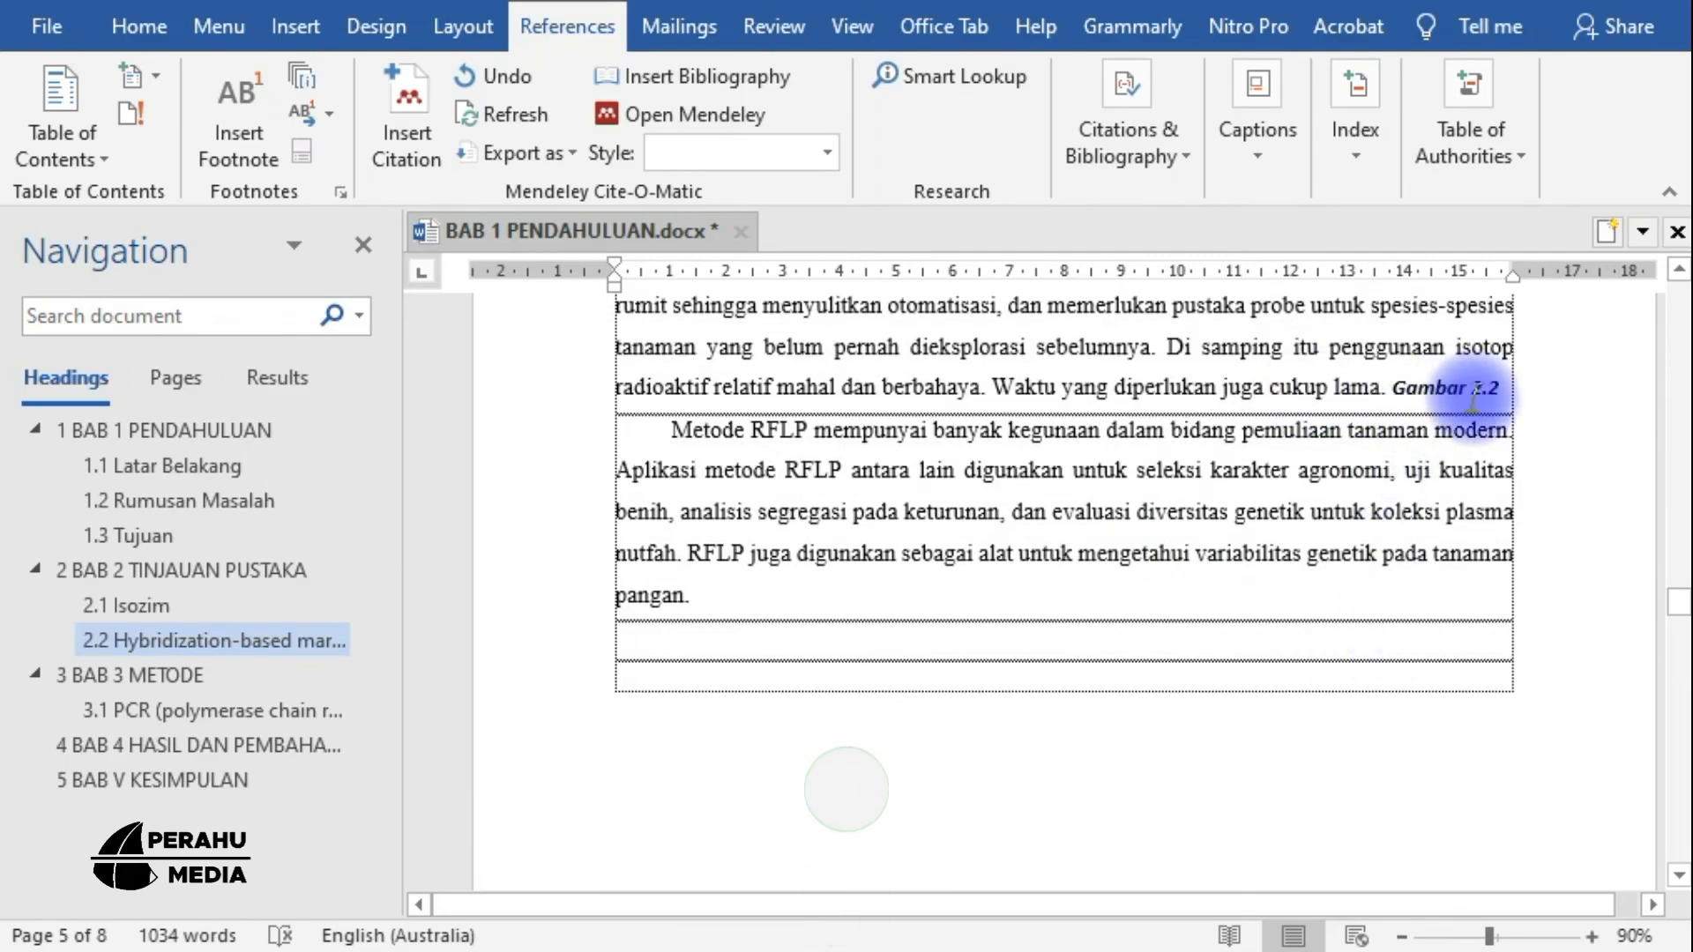
scroll(937, 579, up, 7)
scroll(992, 568, down, 3)
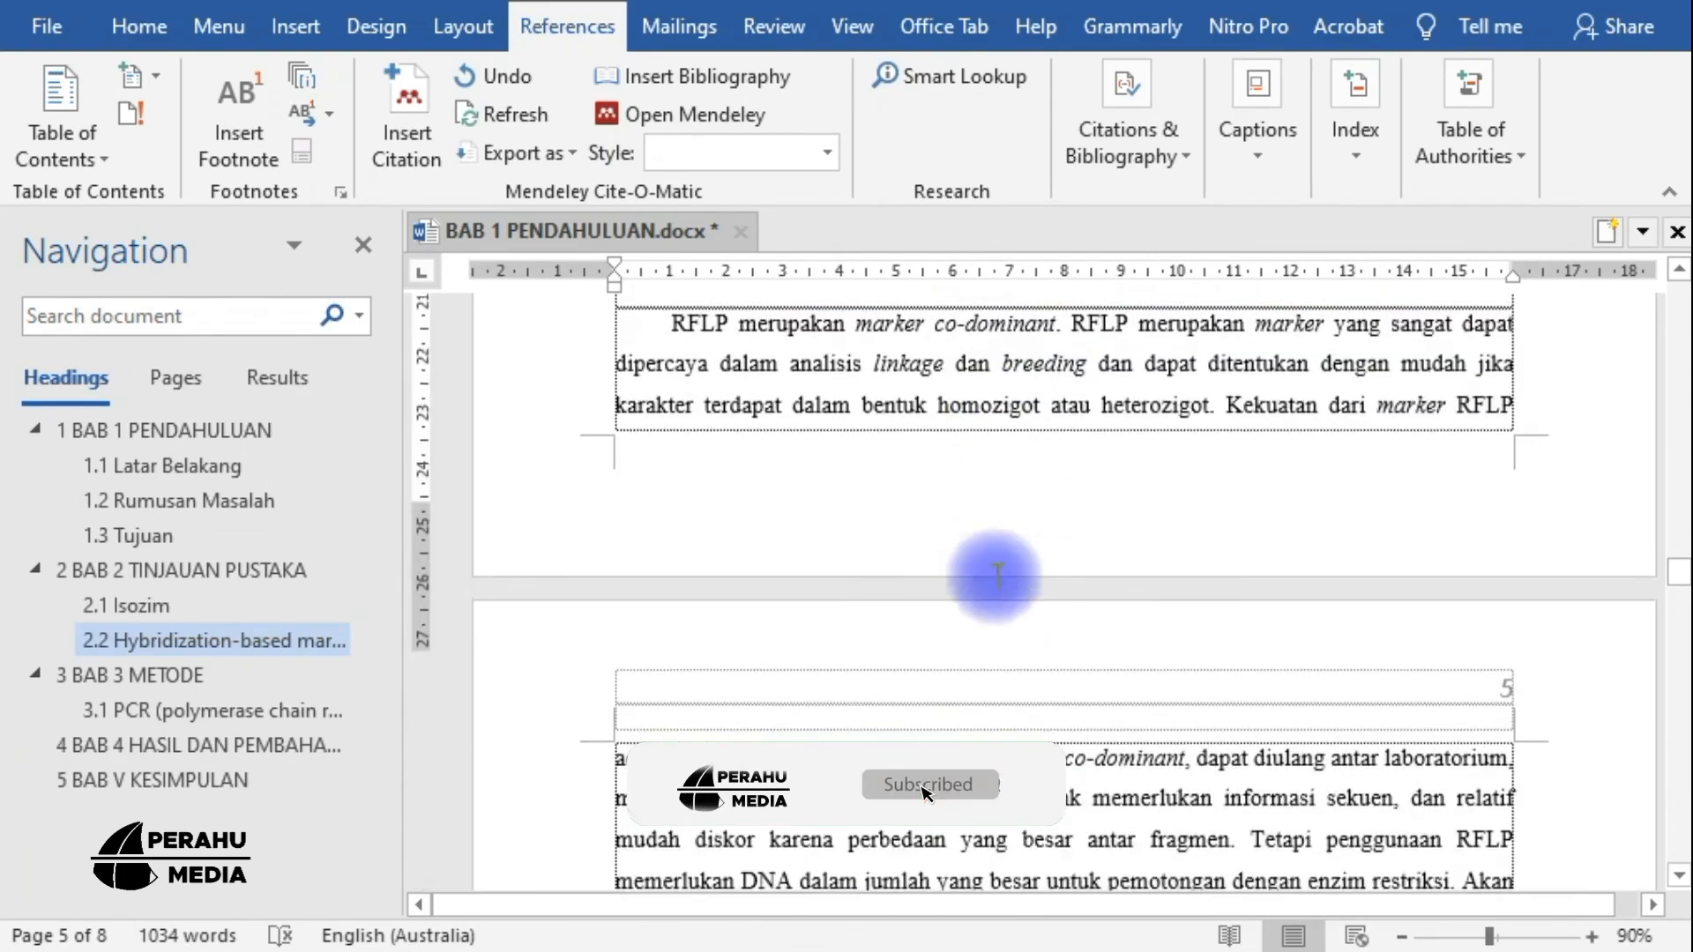
scroll(612, 559, up, 4)
Go to section 1.1 Latar Belakang, follow the Gambar 2.1 cross-reference at its end, and check the picture and caption it leads to
click(132, 469)
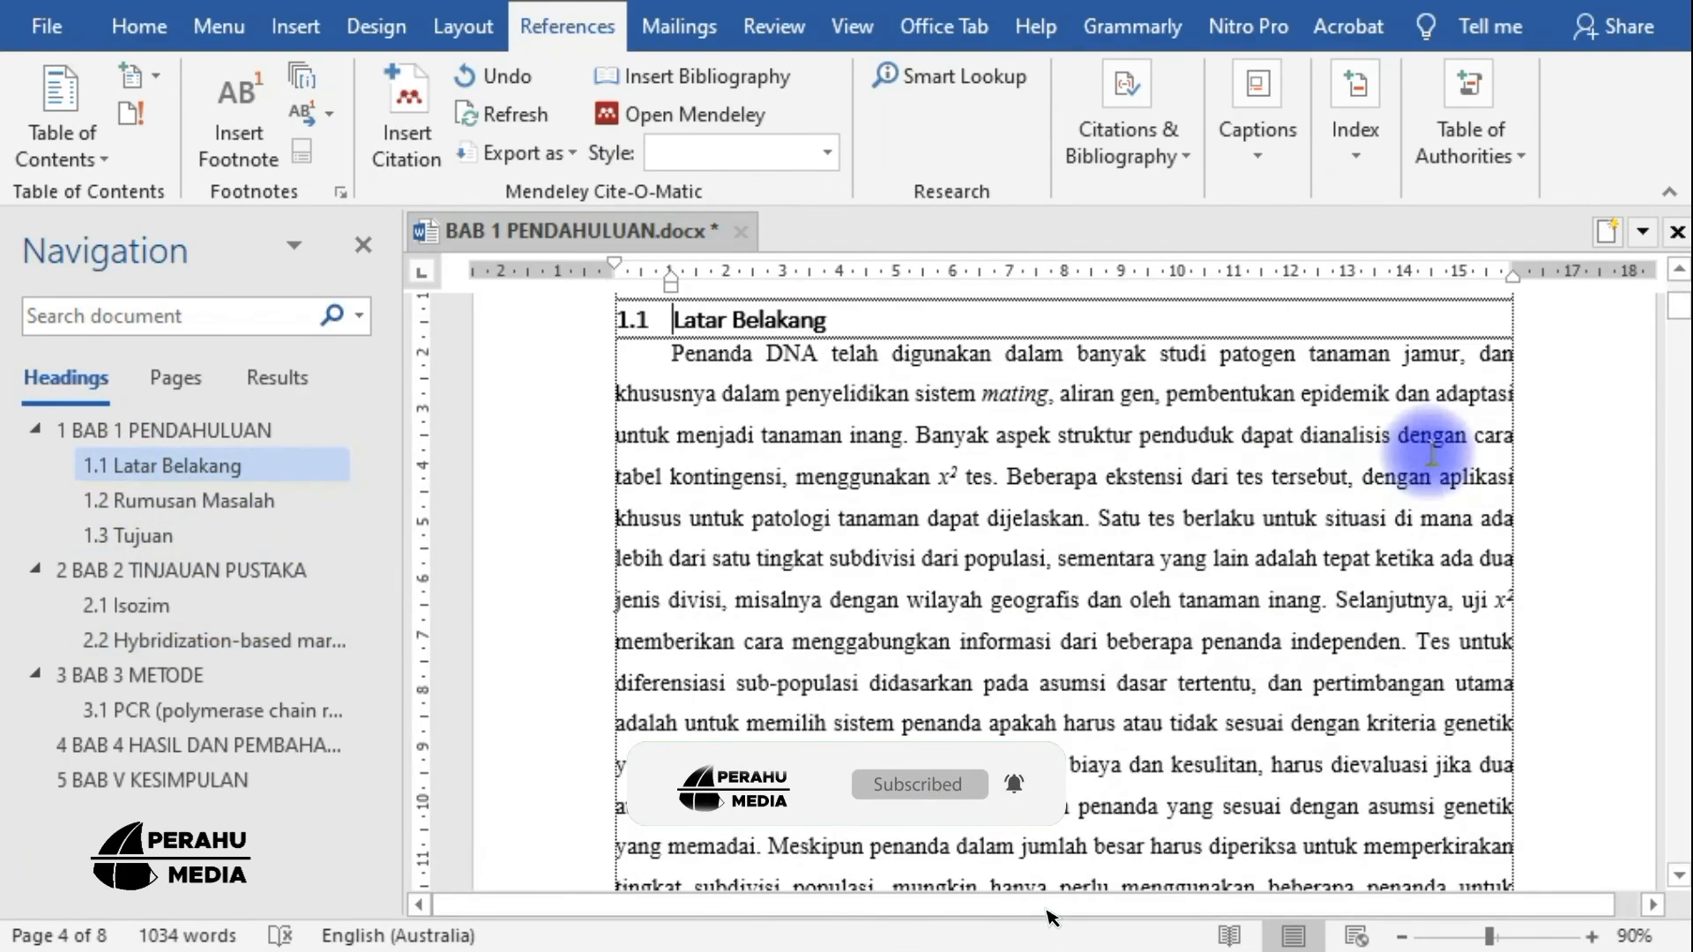
scroll(1490, 436, down, 15)
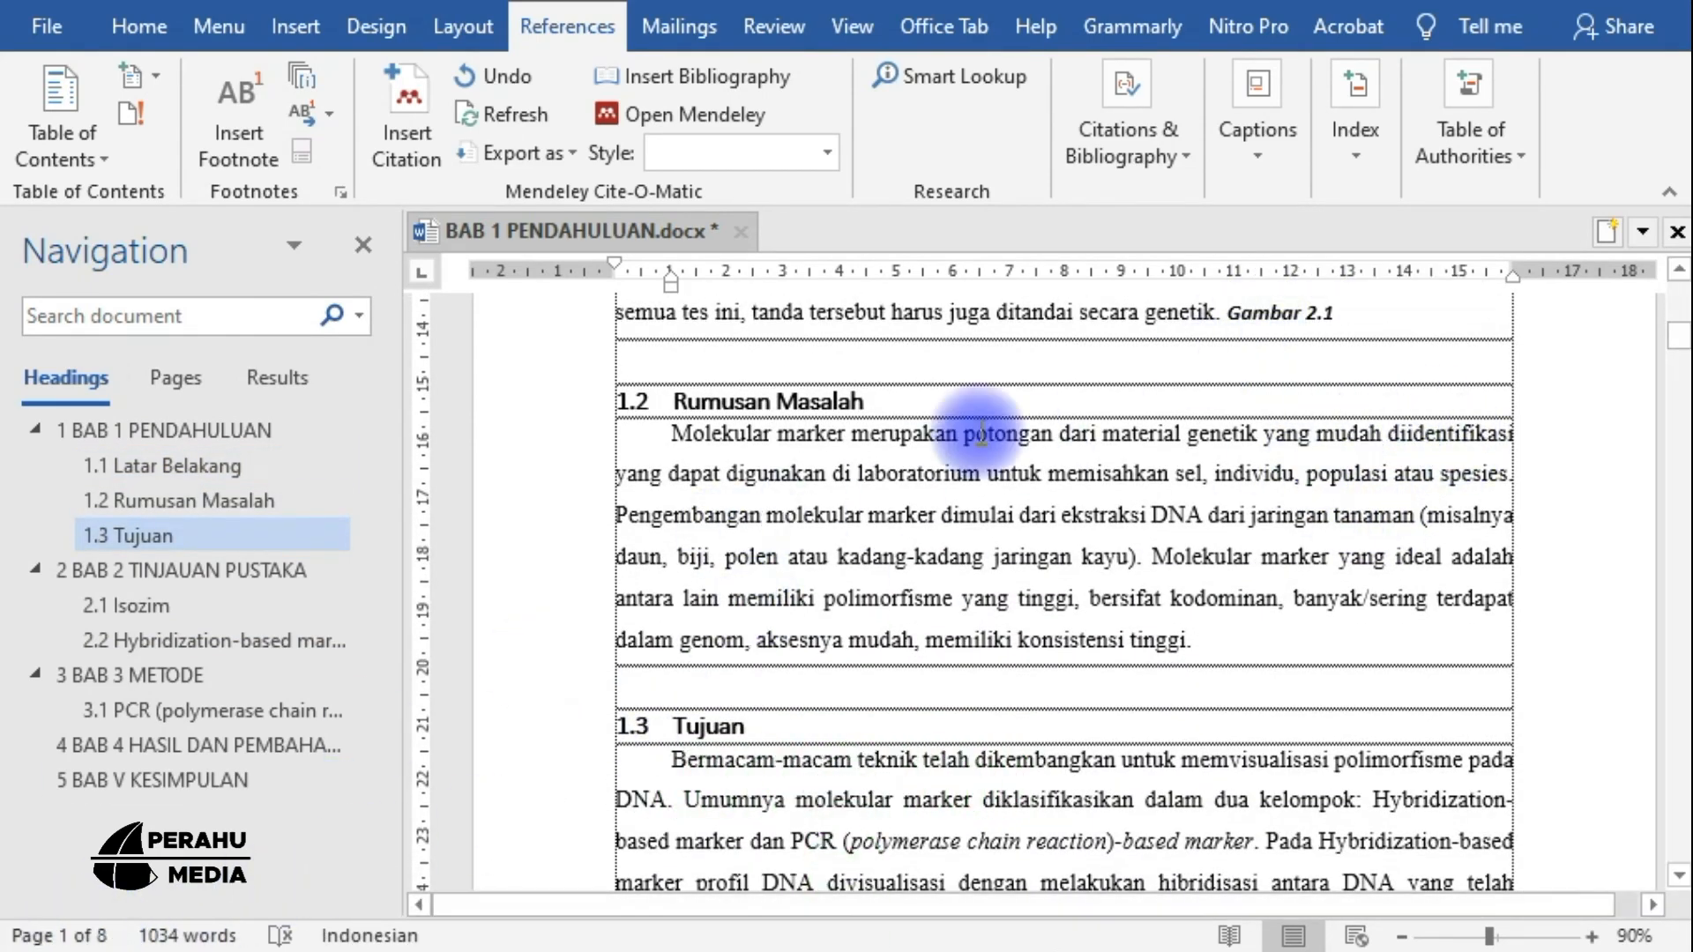
ctrl+click(1256, 314)
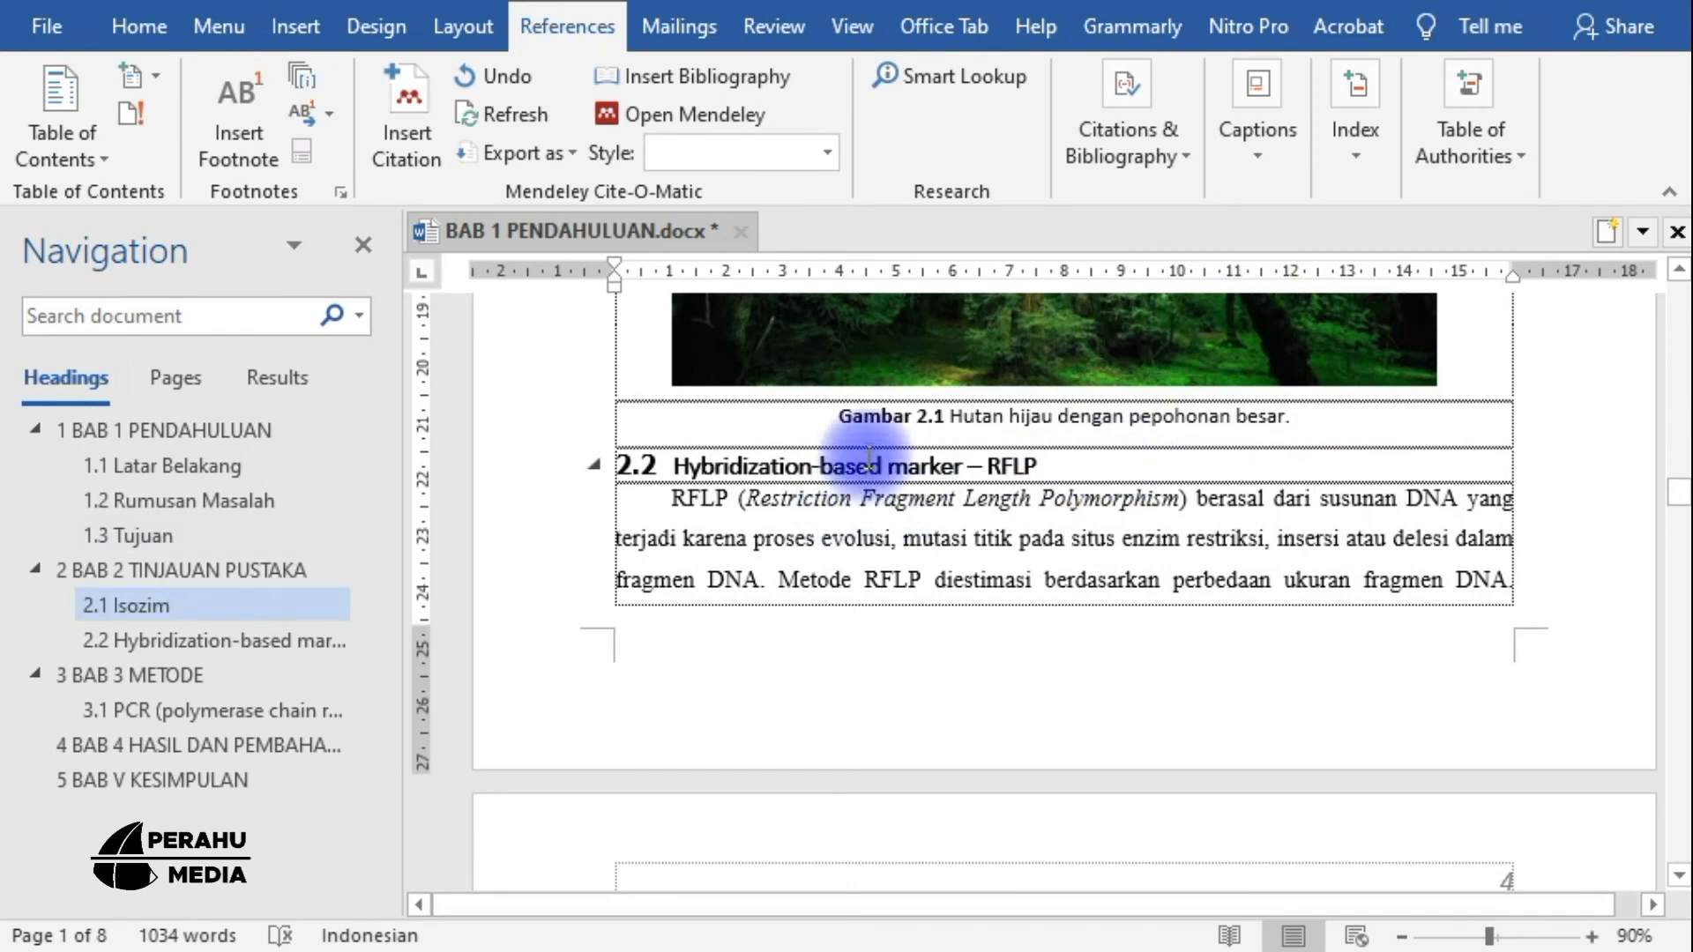
scroll(918, 414, up, 5)
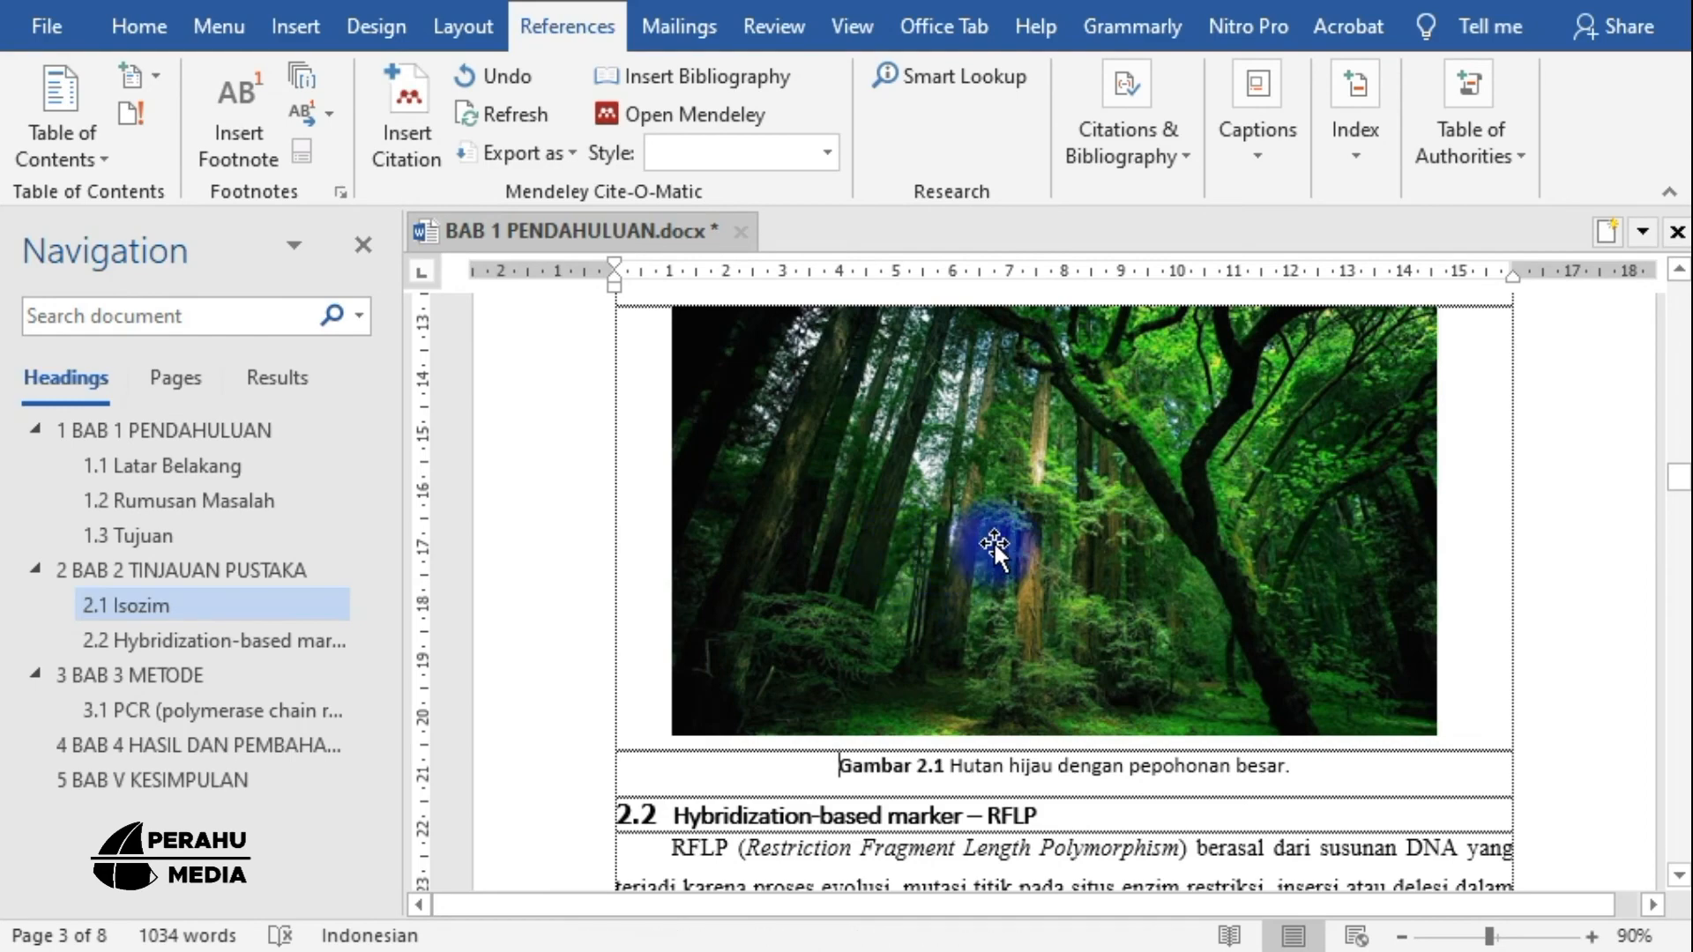
scroll(1204, 617, down, 3)
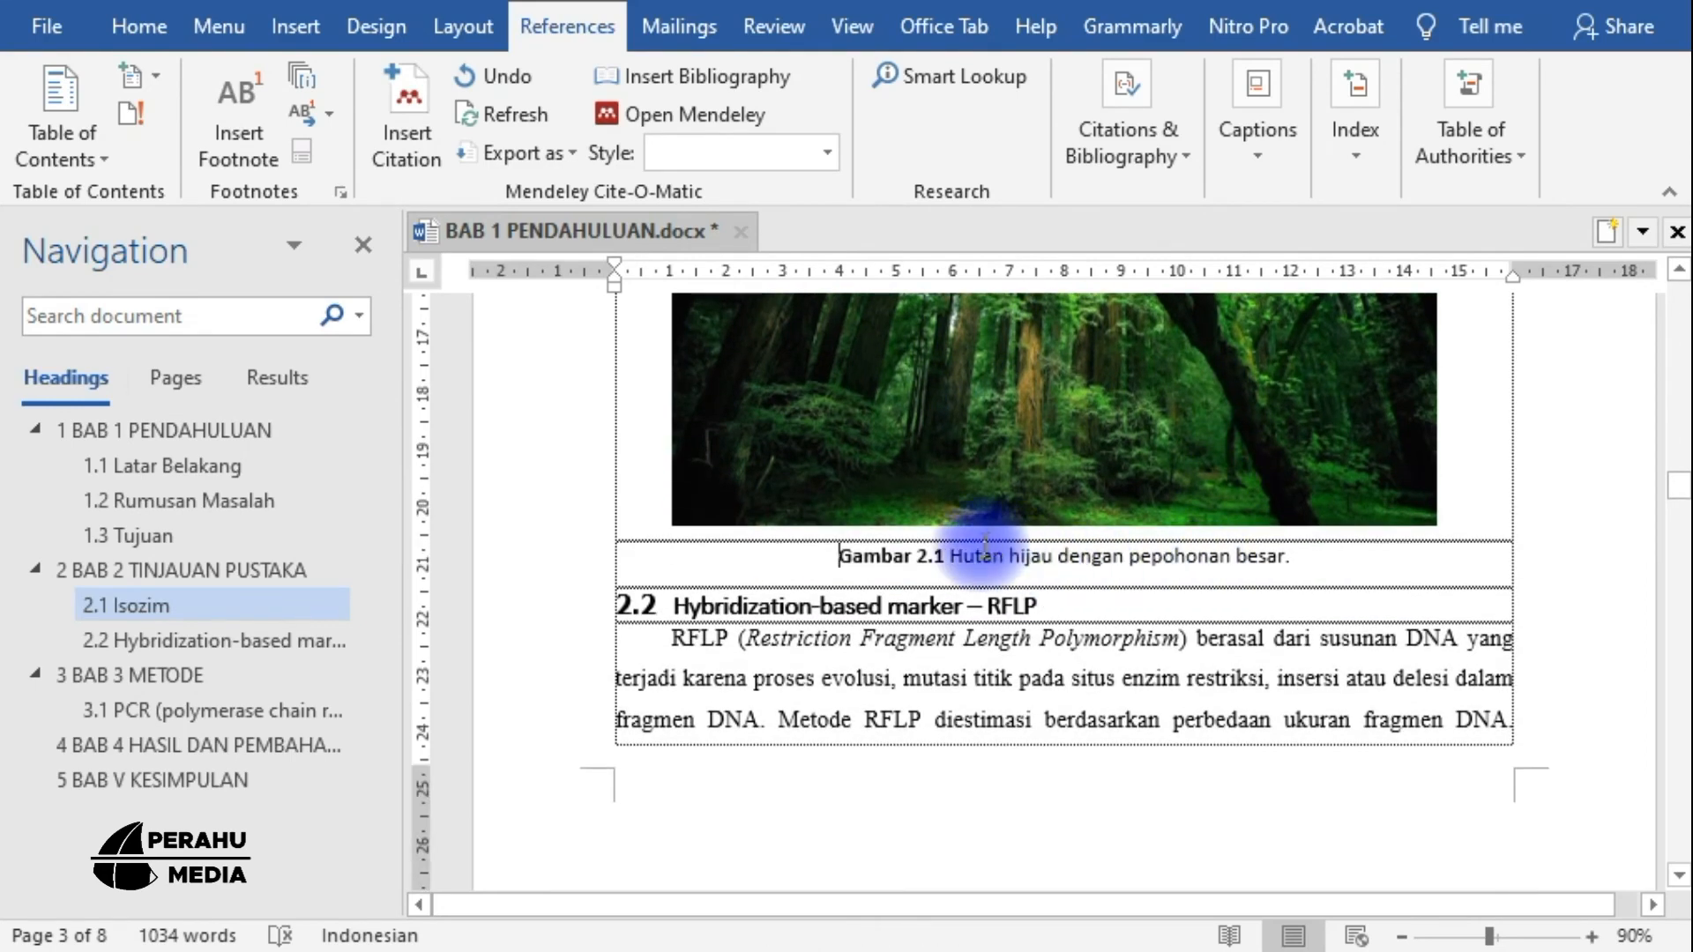
click(1246, 167)
click(1261, 157)
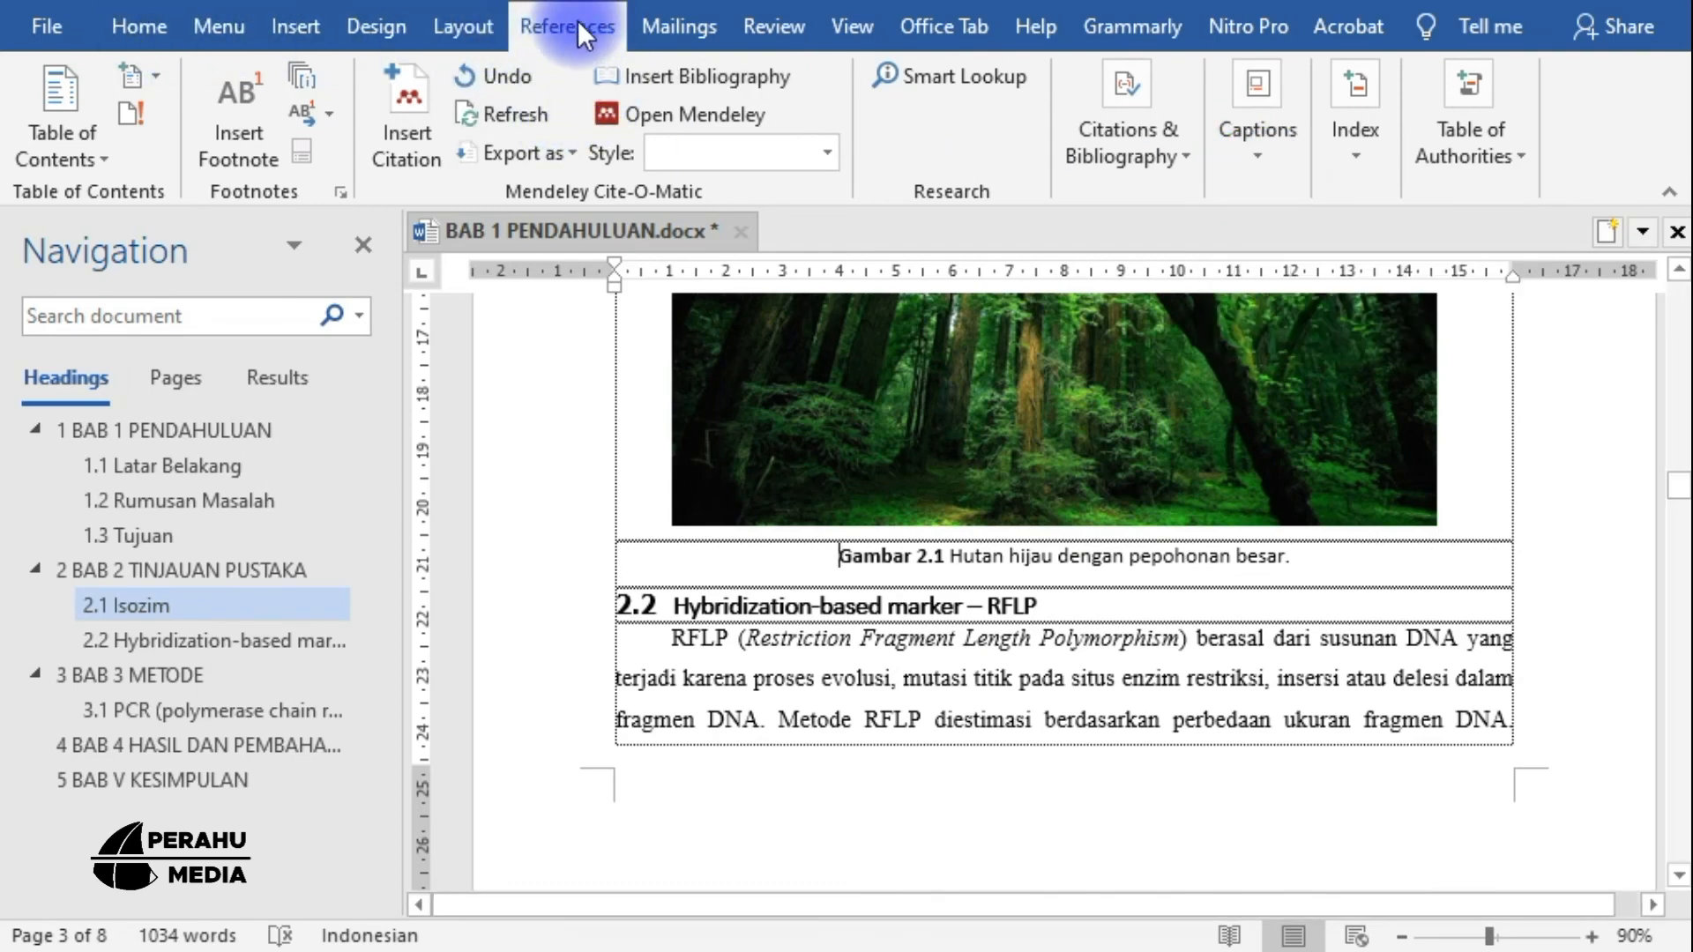
click(1254, 152)
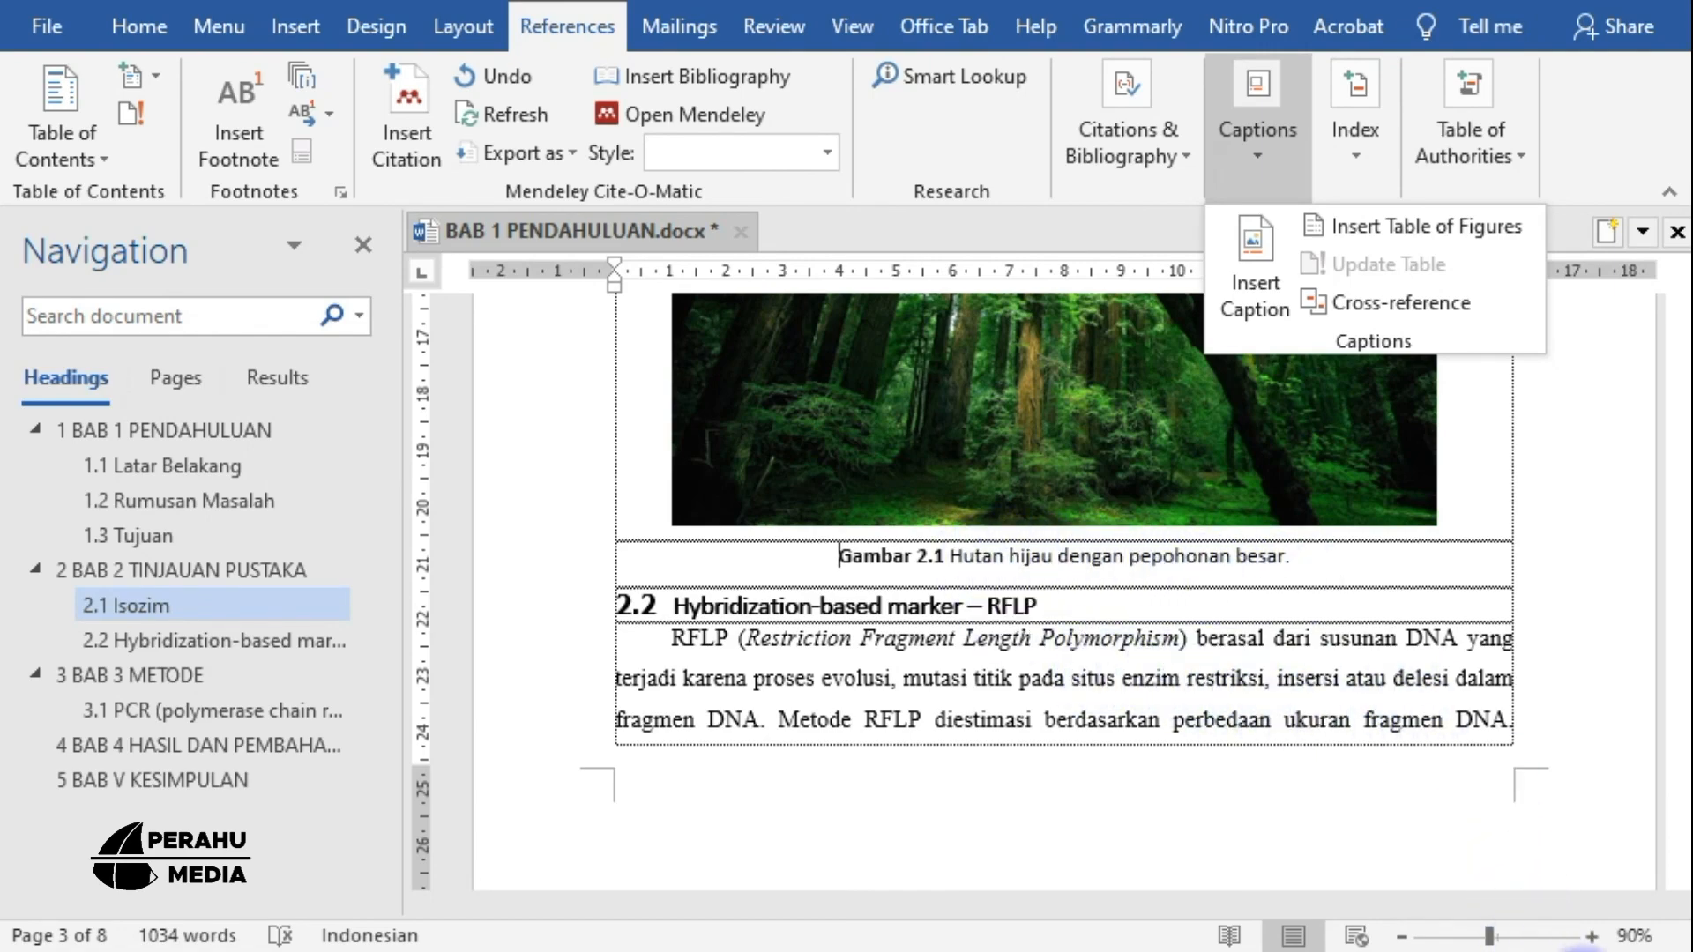
scroll(931, 591, up, 15)
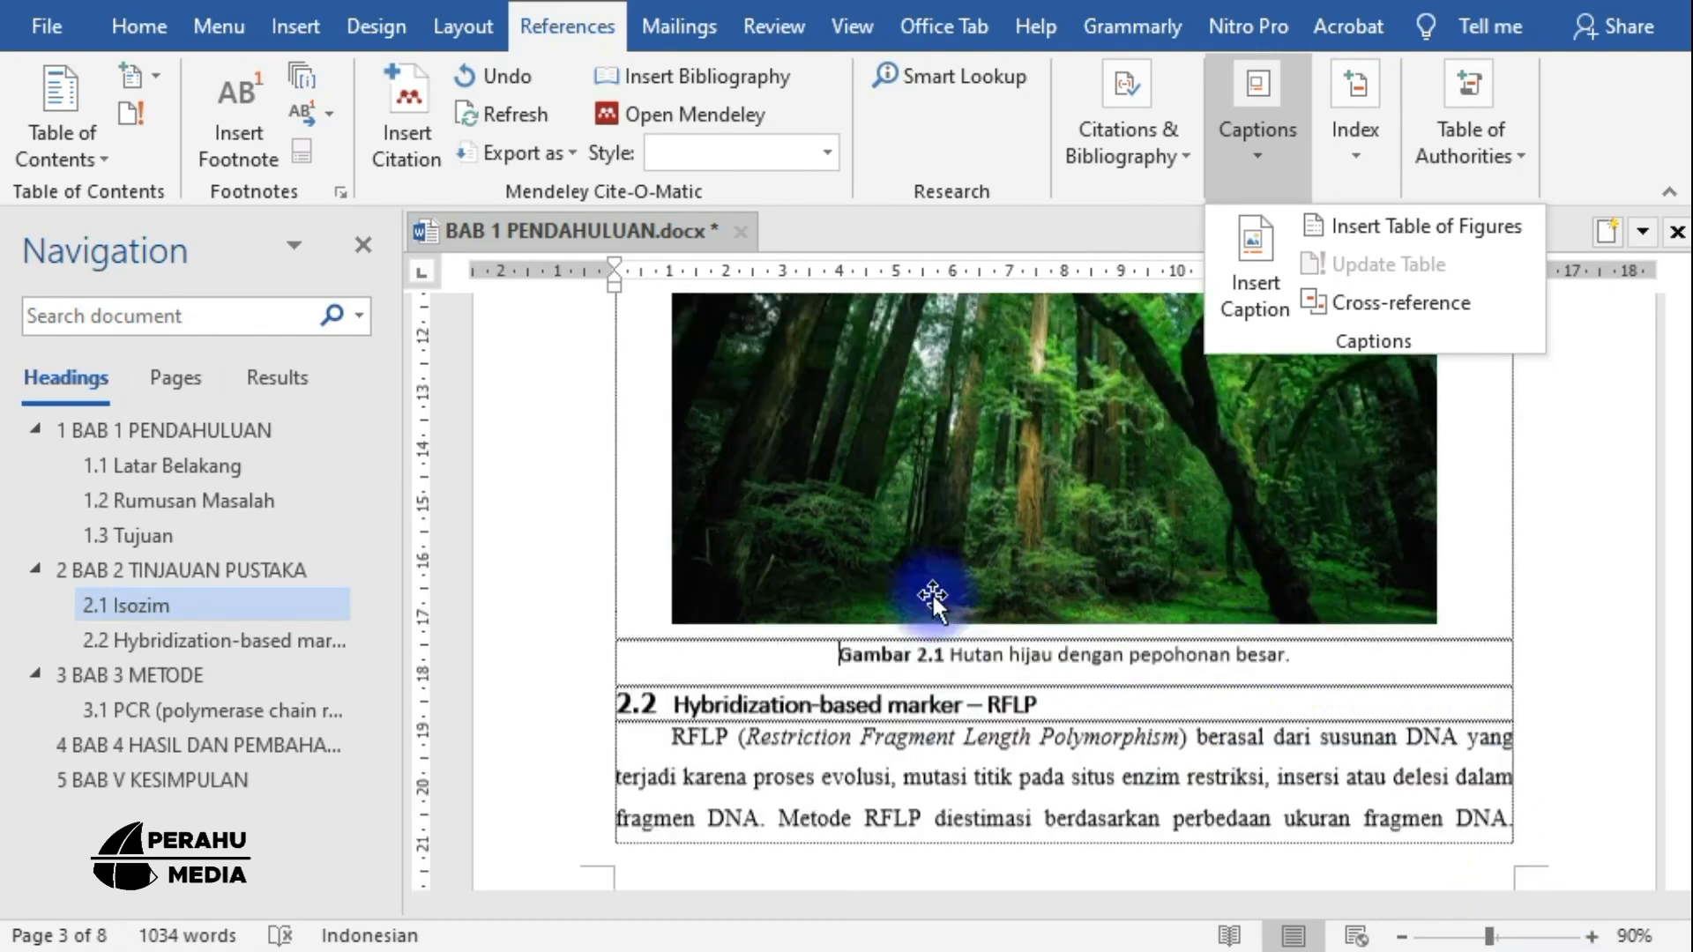
scroll(938, 593, up, 10)
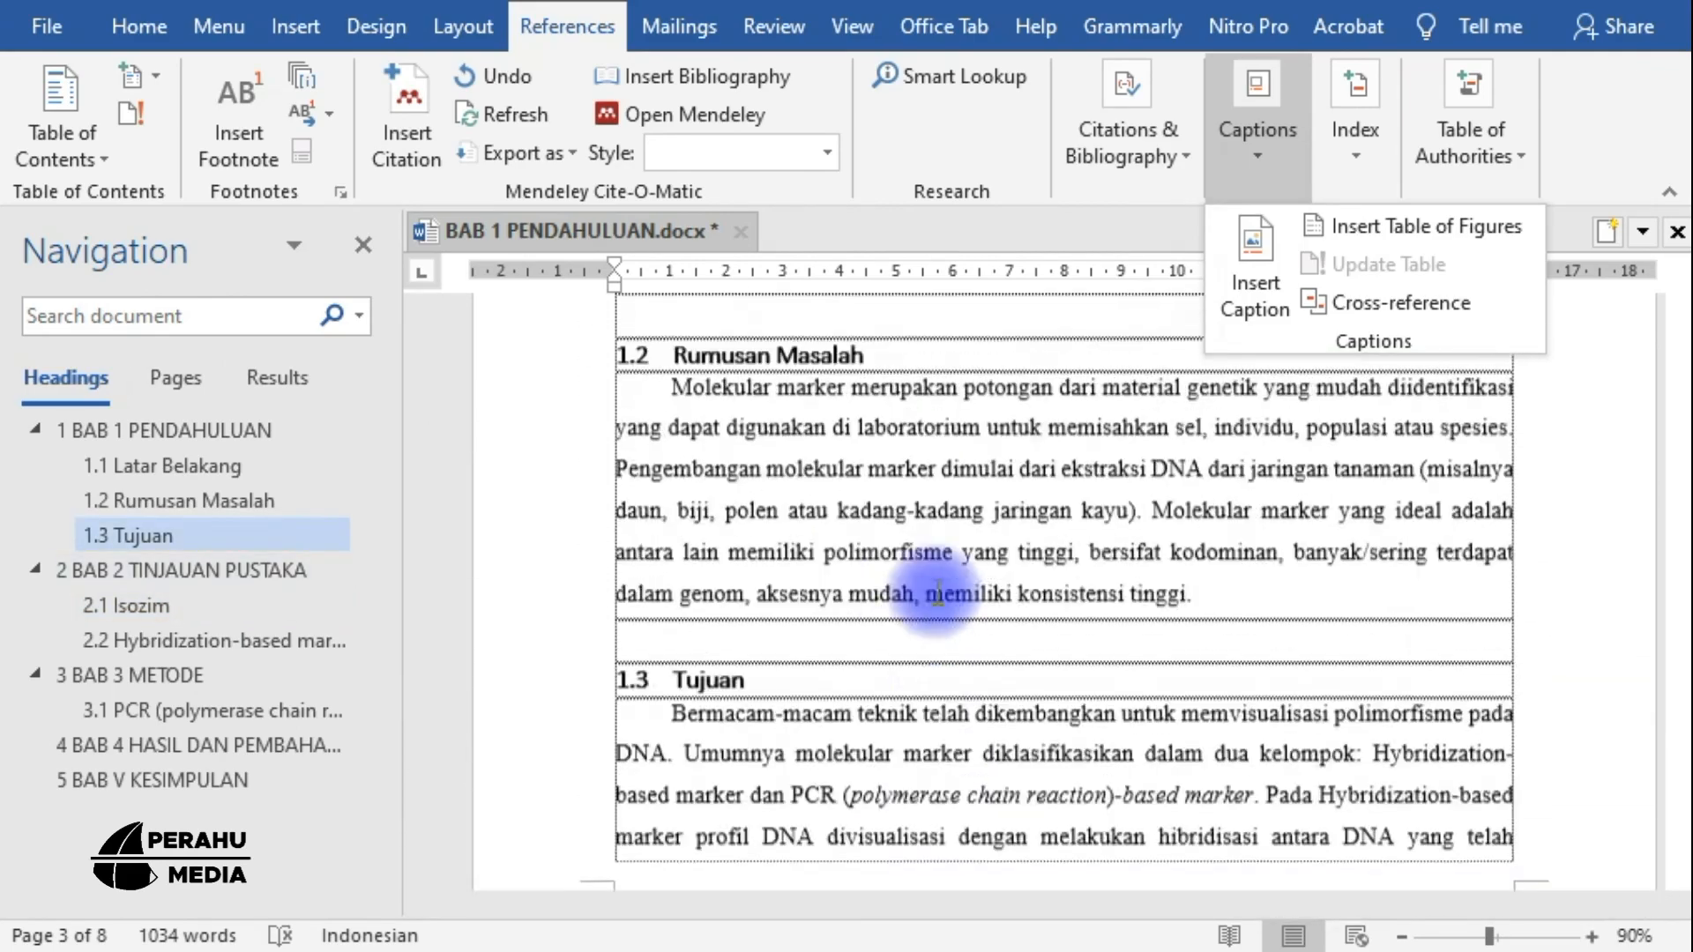
scroll(939, 591, down, 13)
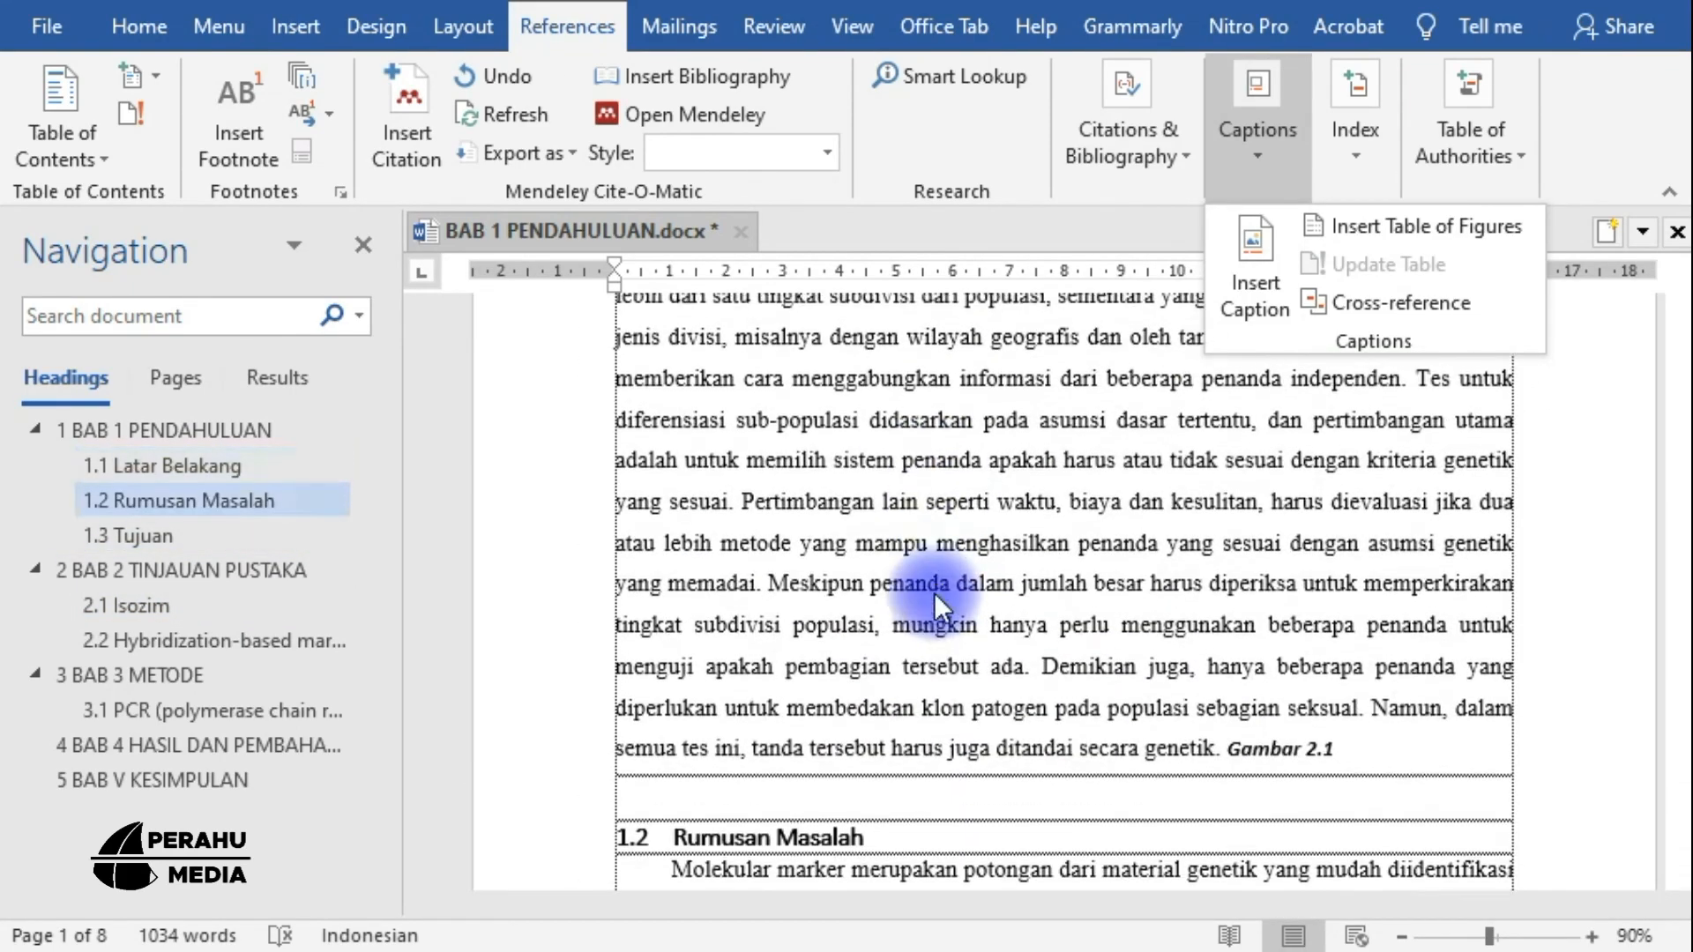
scroll(961, 635, up, 13)
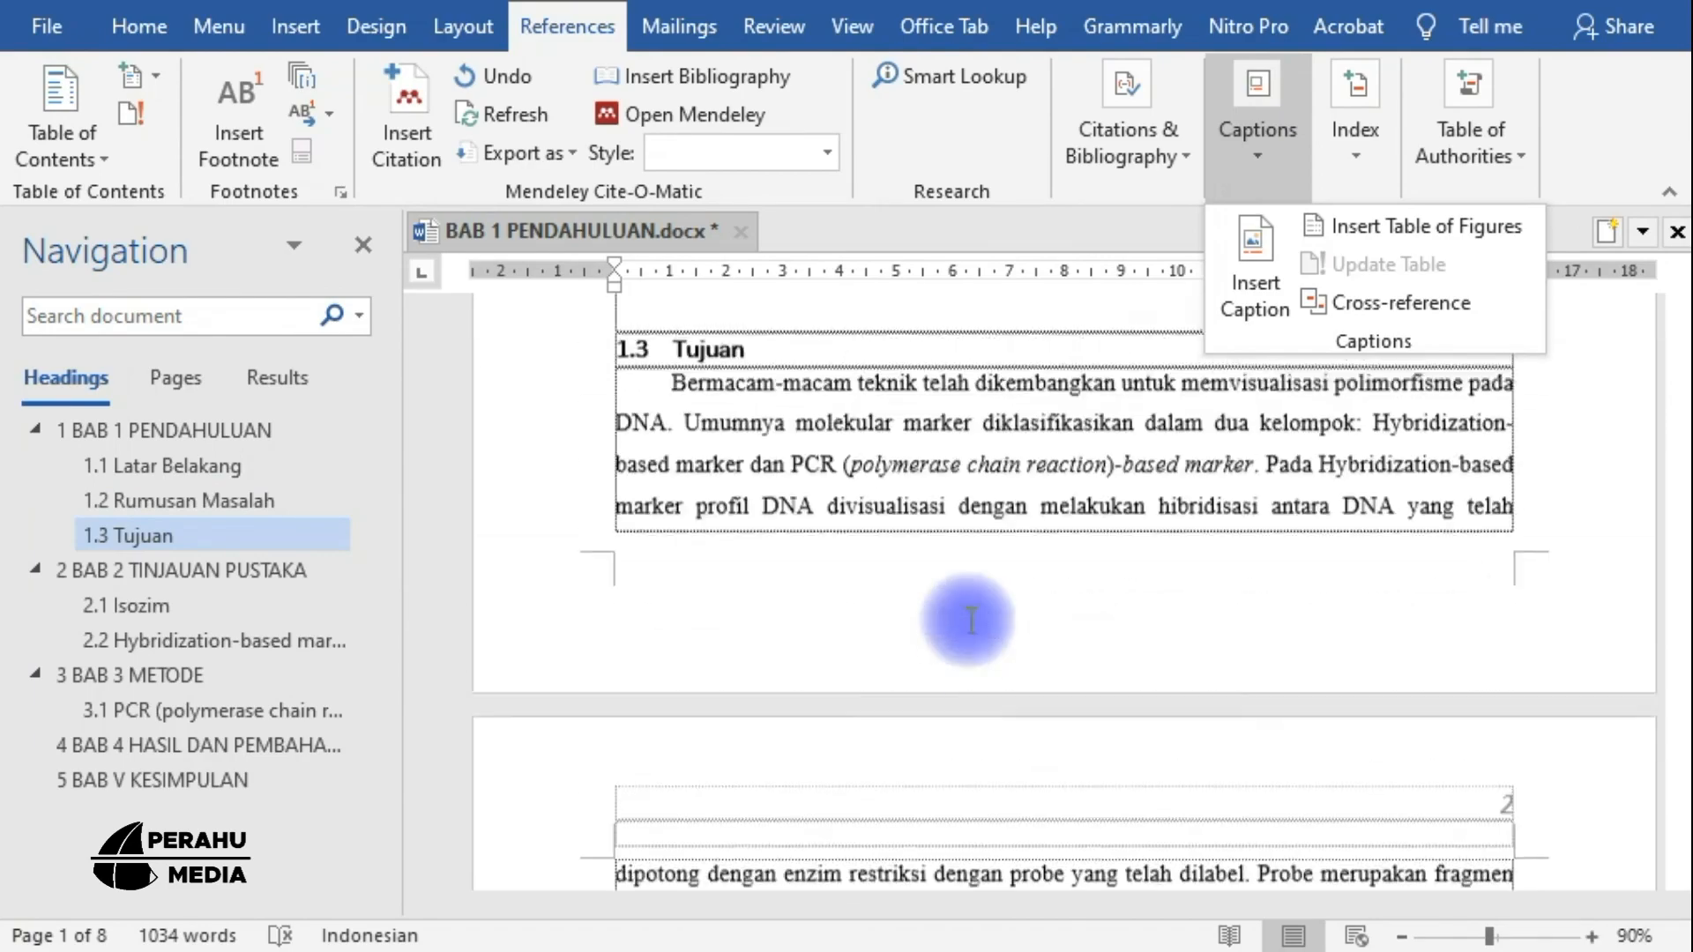
scroll(970, 609, down, 7)
scroll(977, 612, down, 10)
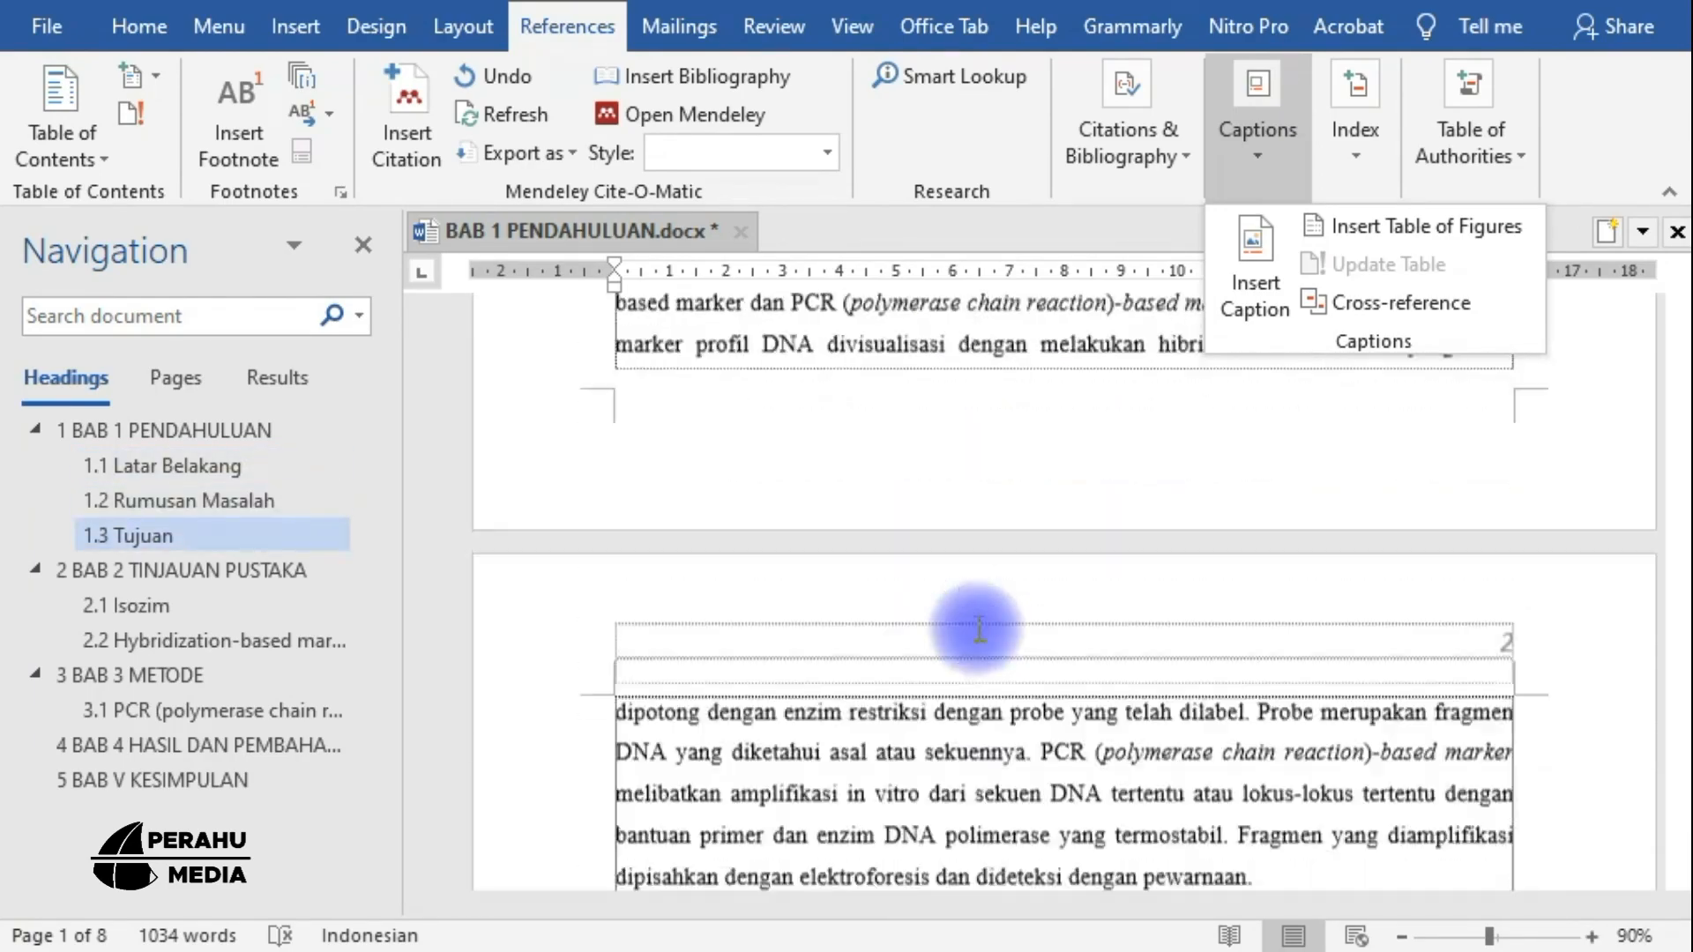
scroll(984, 628, up, 4)
scroll(984, 628, up, 10)
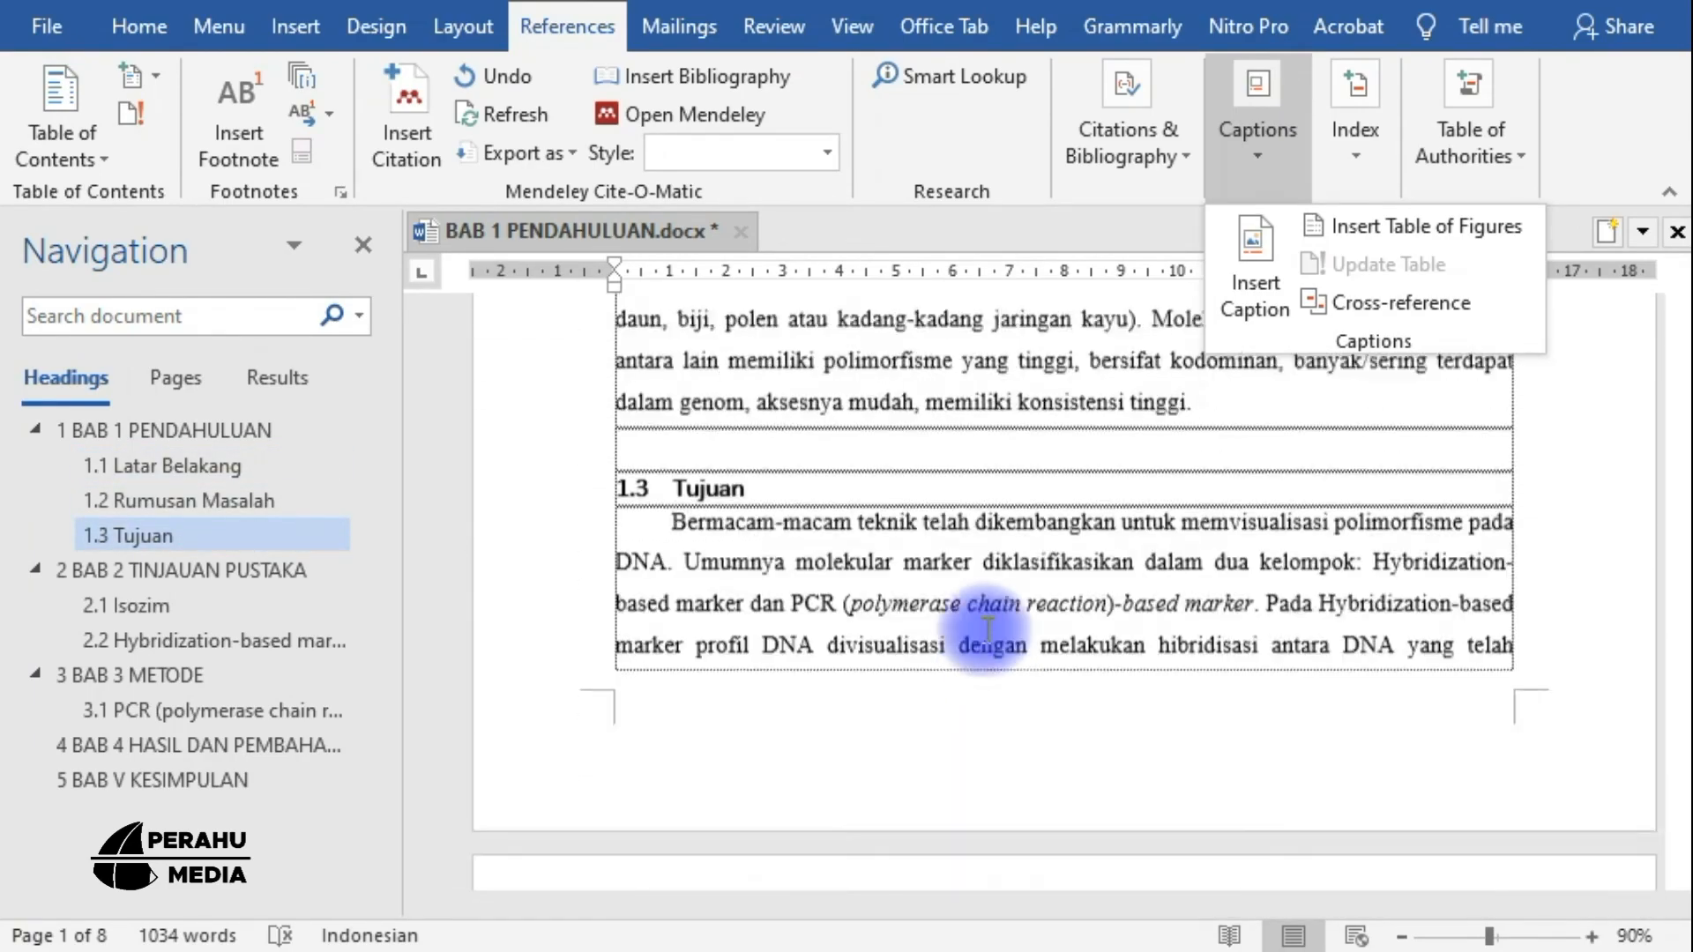